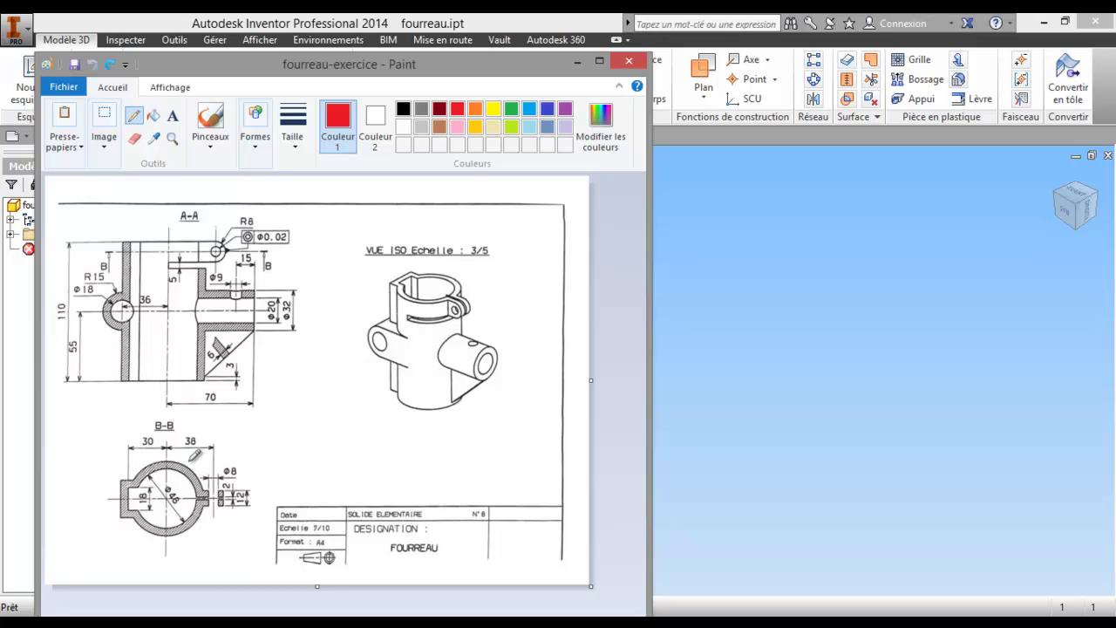
# - Mark up the drawing in red: flag B-B, stroke across A-A, and circle R8 and 6
pyautogui.moveTo(99, 441); pyautogui.dragTo(115, 455)
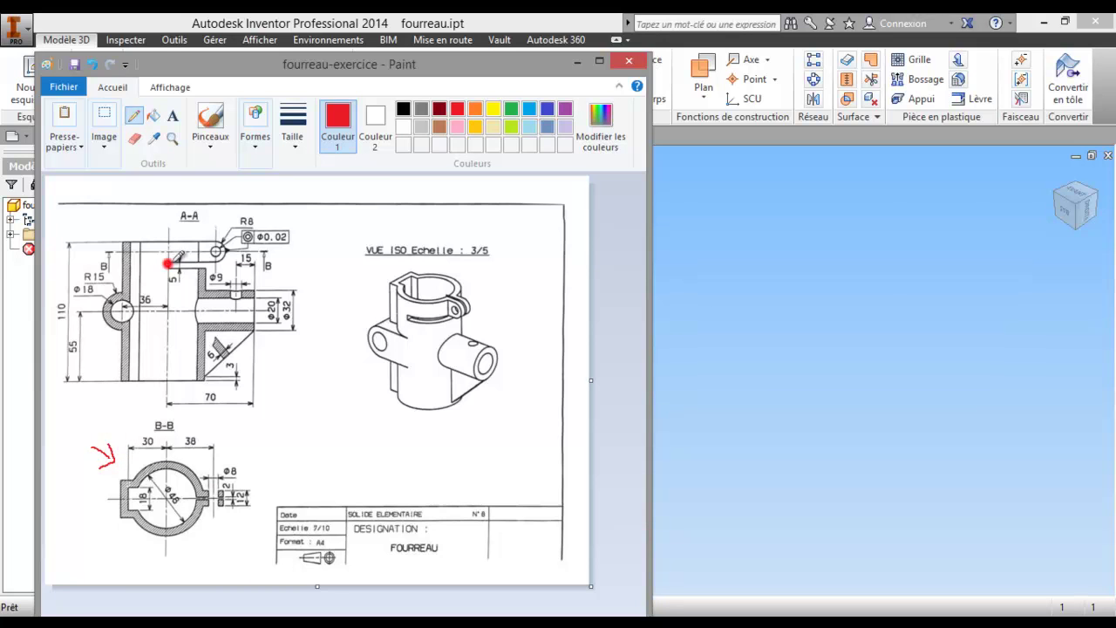
pyautogui.moveTo(166, 261)
pyautogui.mouseDown()
pyautogui.moveTo(218, 253)
pyautogui.moveTo(195, 257)
pyautogui.mouseUp()
pyautogui.moveTo(248, 211); pyautogui.dragTo(248, 210)
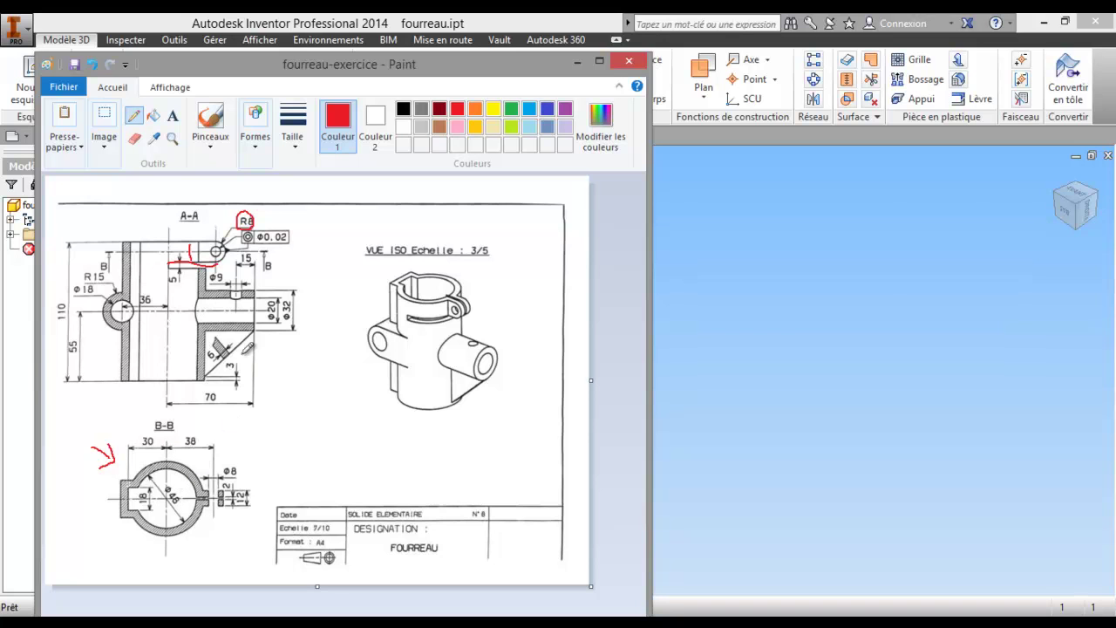
pyautogui.moveTo(227, 333)
pyautogui.mouseDown()
pyautogui.moveTo(205, 349)
pyautogui.moveTo(225, 353)
pyautogui.mouseUp()
# - Move Paint aside and start a 2D sketch on the horizontal origin plane
pyautogui.moveTo(458, 72); pyautogui.dragTo(63, 105)
pyautogui.click(43, 83)
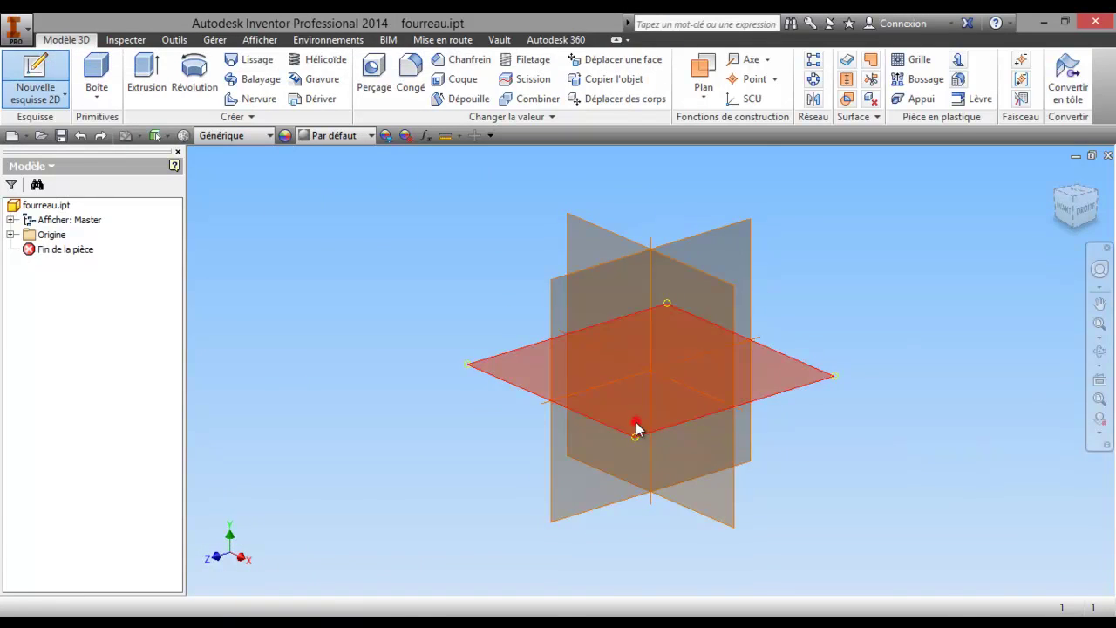
pyautogui.click(636, 423)
# - Draw a 48 mm diameter circle centred on the sketch origin
pyautogui.click(79, 58)
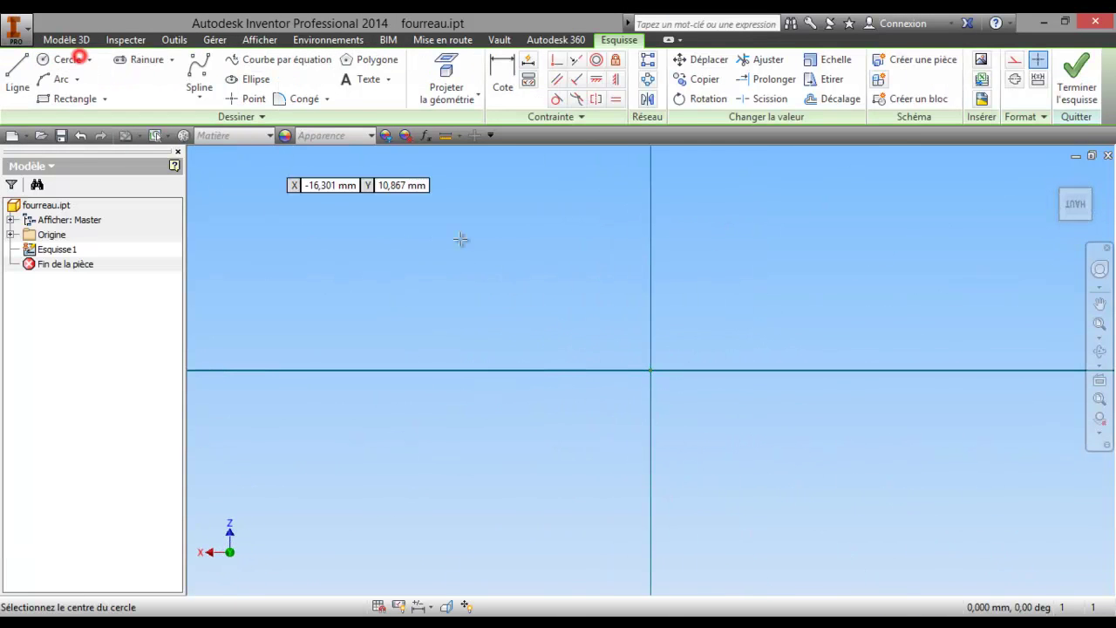
pyautogui.click(652, 370)
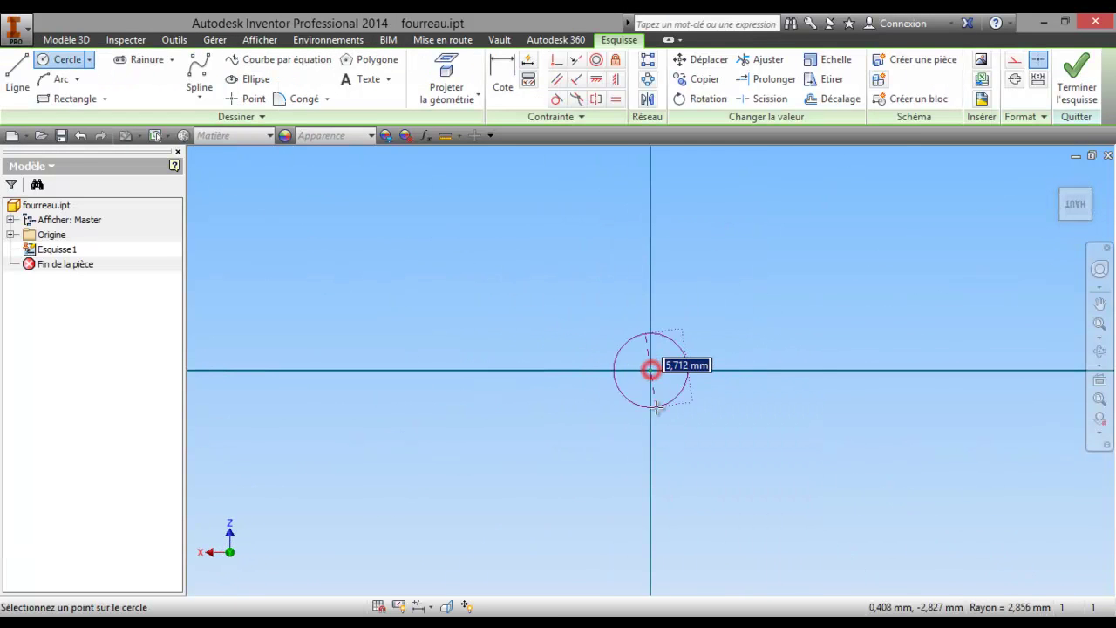
pyautogui.write('48')
pyautogui.press('Return')
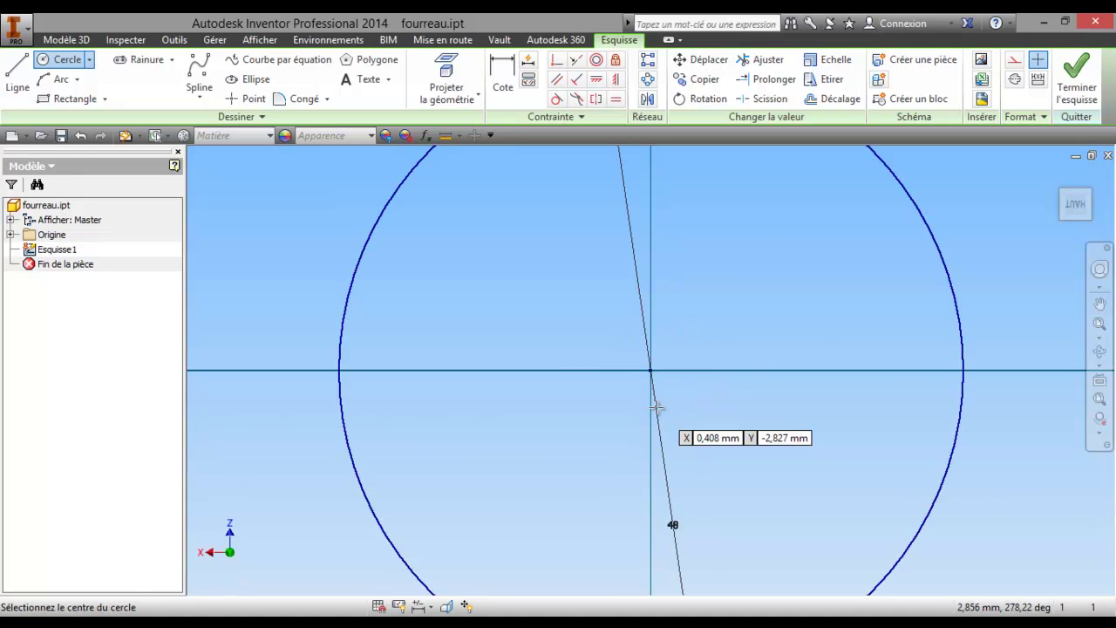
pyautogui.scroll(-5, 690, 348)
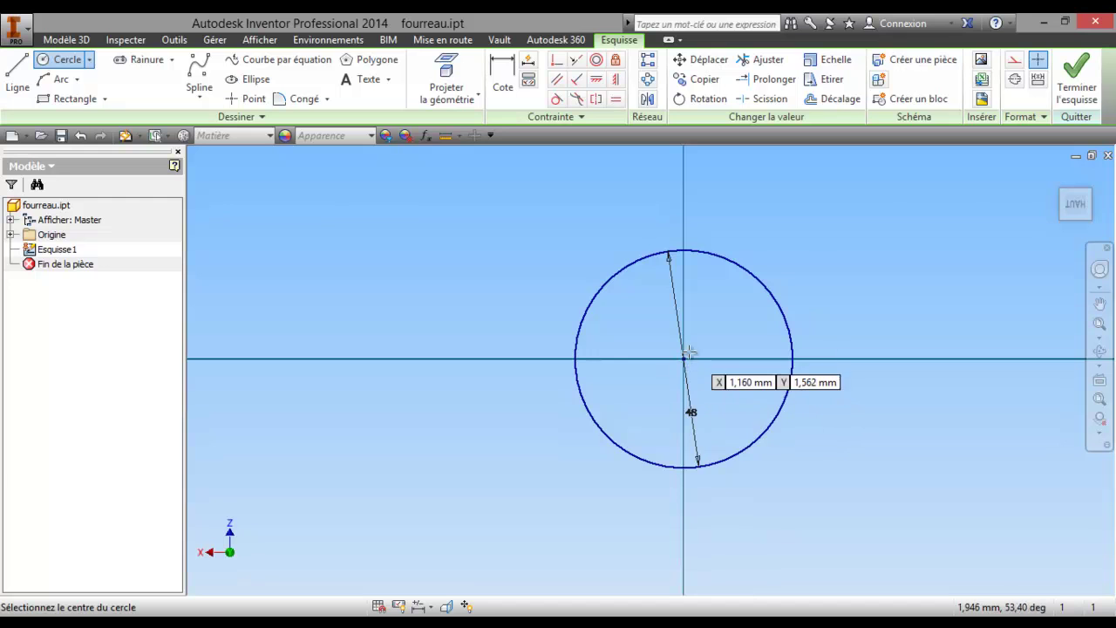
pyautogui.scroll(3, 669, 365)
pyautogui.scroll(-5, 666, 360)
pyautogui.rightClick(667, 360)
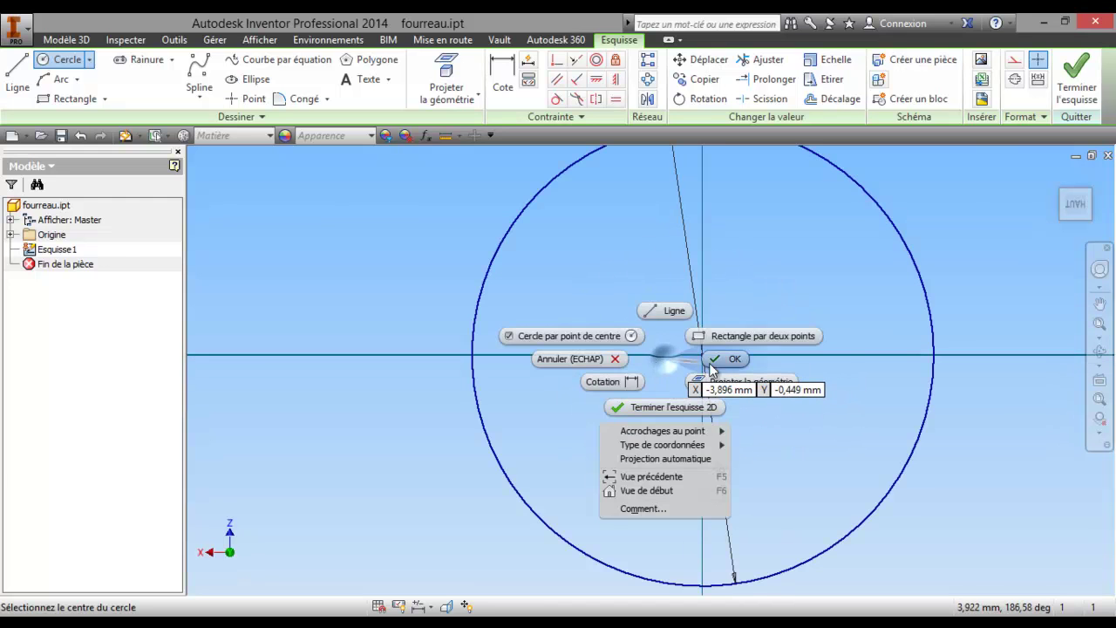
pyautogui.click(727, 360)
pyautogui.scroll(3, 671, 359)
pyautogui.scroll(2, 636, 360)
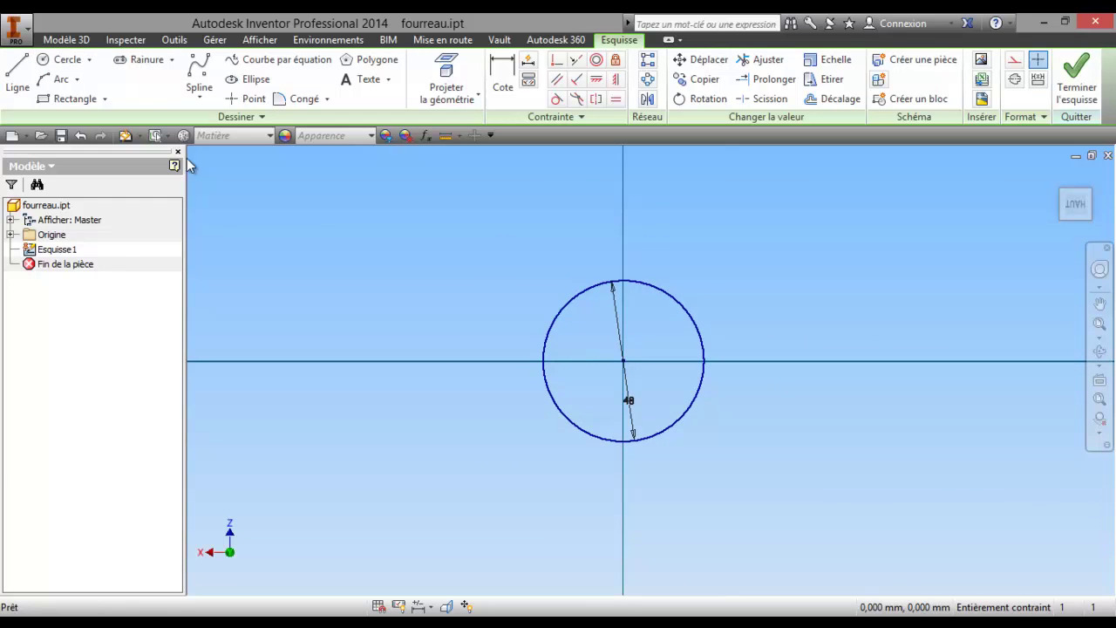
pyautogui.click(69, 58)
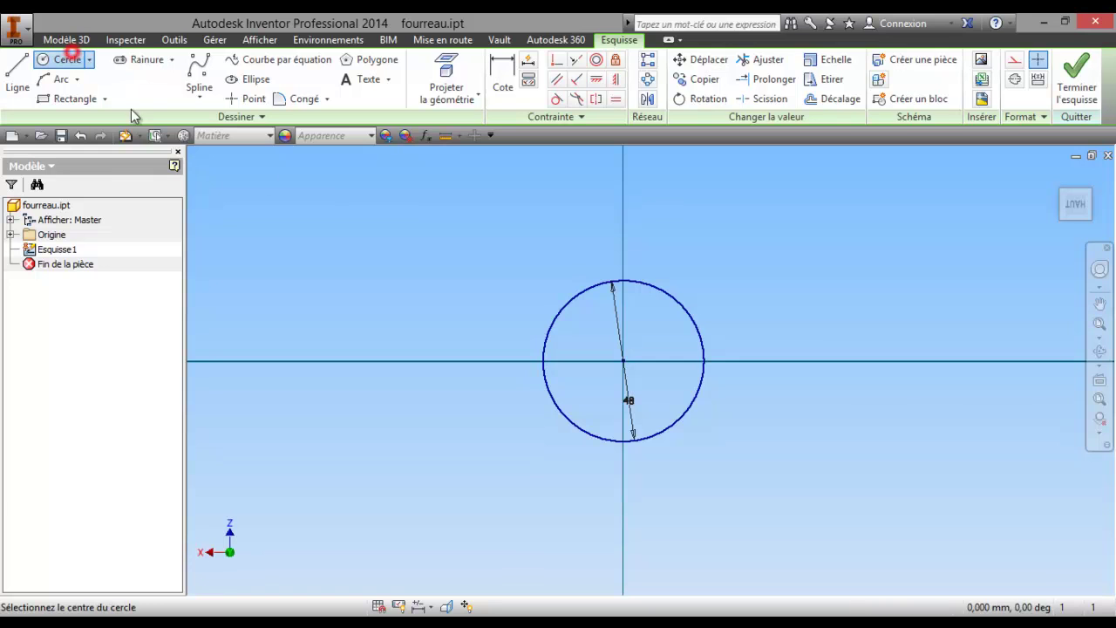
# - Draw a concentric 60 mm diameter circle centred on the origin
pyautogui.click(623, 359)
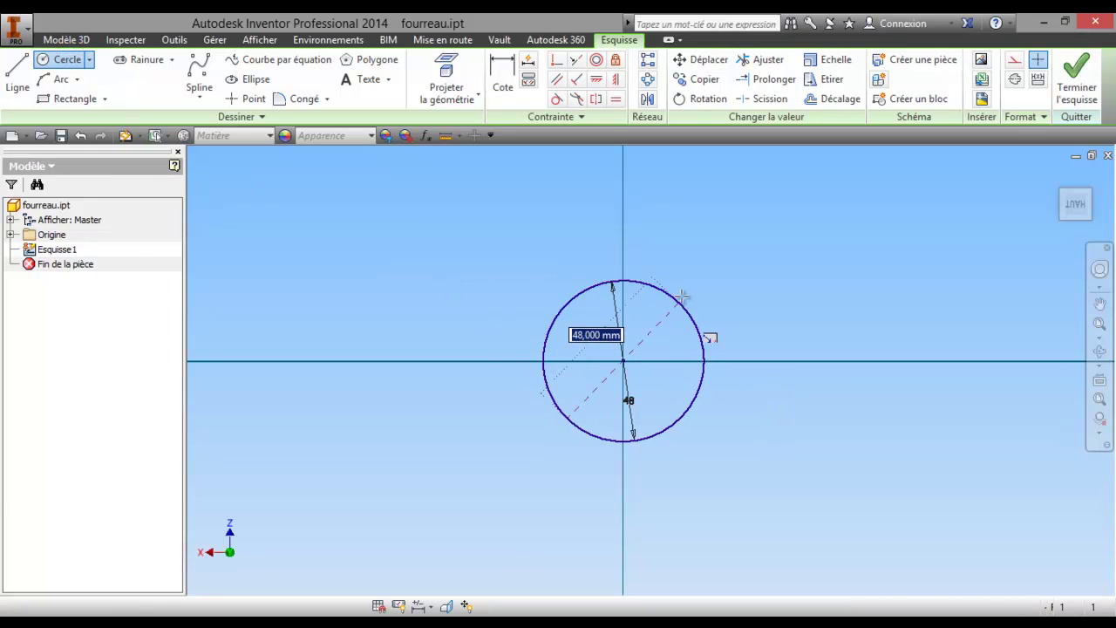
pyautogui.write('60')
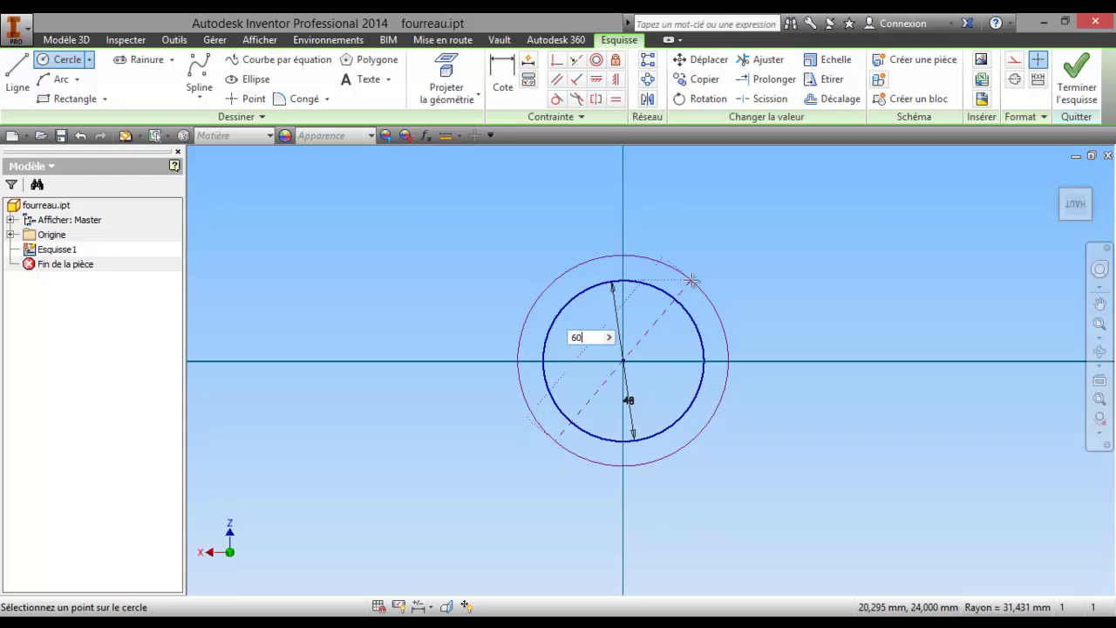
pyautogui.press('Return')
pyautogui.scroll(2, 654, 305)
pyautogui.scroll(-2, 663, 357)
# - Shift the circles right and bring the annotated drawing back beside the sketch
pyautogui.moveTo(730, 361); pyautogui.dragTo(792, 373, button='middle')
pyautogui.scroll(-1, 673, 382)
pyautogui.moveTo(672, 382); pyautogui.dragTo(808, 379, button='middle')
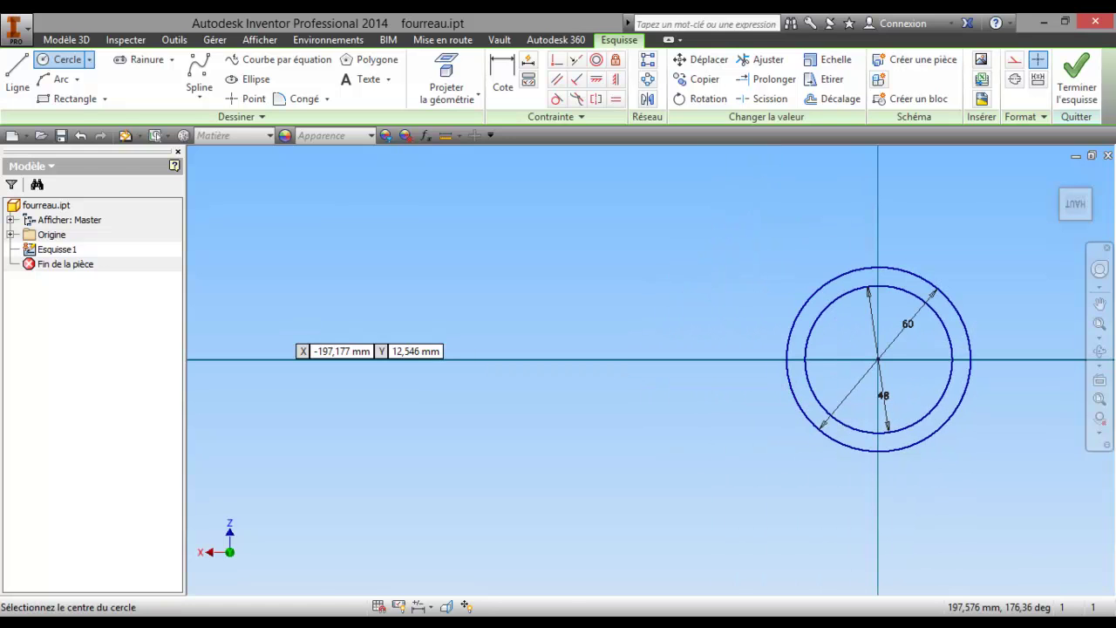
pyautogui.moveTo(9, 54); pyautogui.dragTo(462, 91)
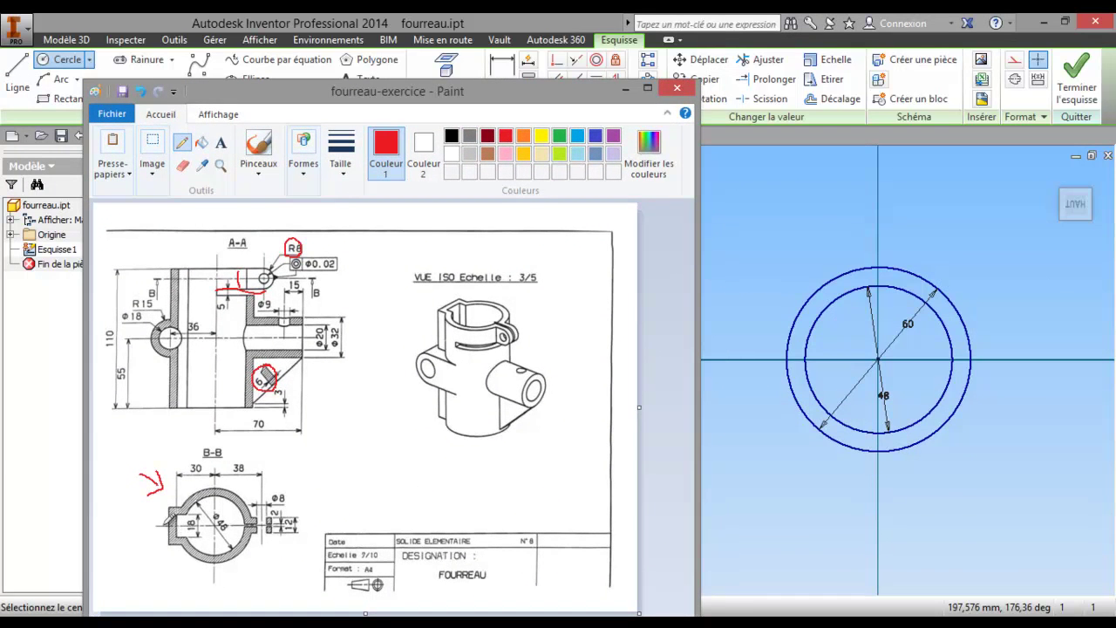
# - Underline the 30 dimension of section B-B in red, undoing a stray dot
pyautogui.moveTo(189, 477); pyautogui.dragTo(204, 471)
pyautogui.hotkey('ctrl', 'z')
# - Return to the two-circle sketch in Inventor and re-centre it in the view
pyautogui.hotkey('alt', 'Tab')
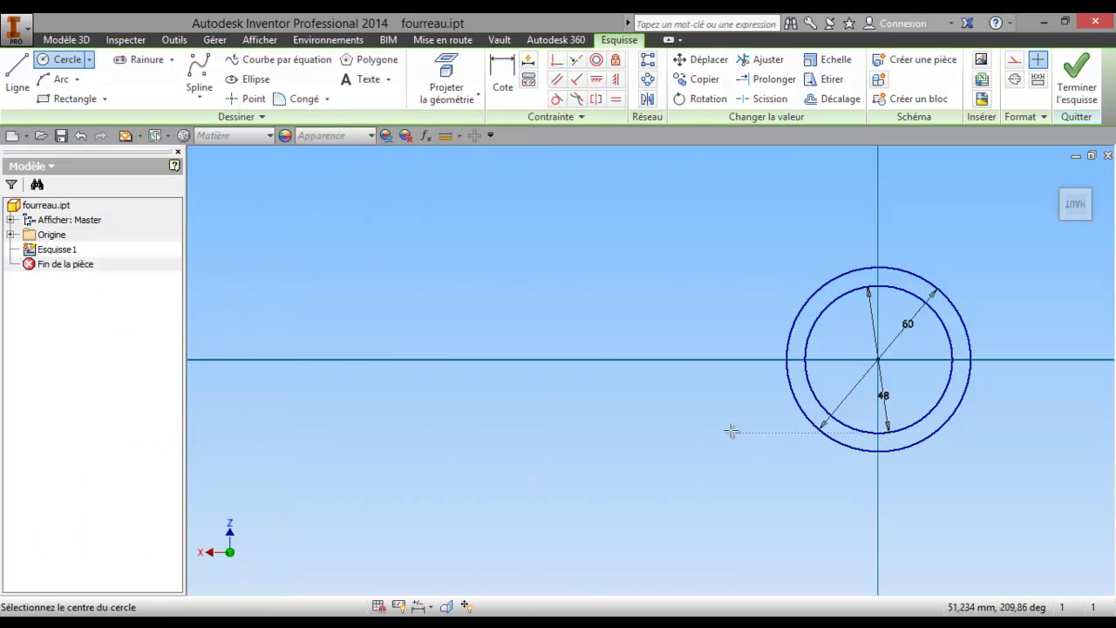
pyautogui.moveTo(731, 431); pyautogui.dragTo(411, 427, button='middle')
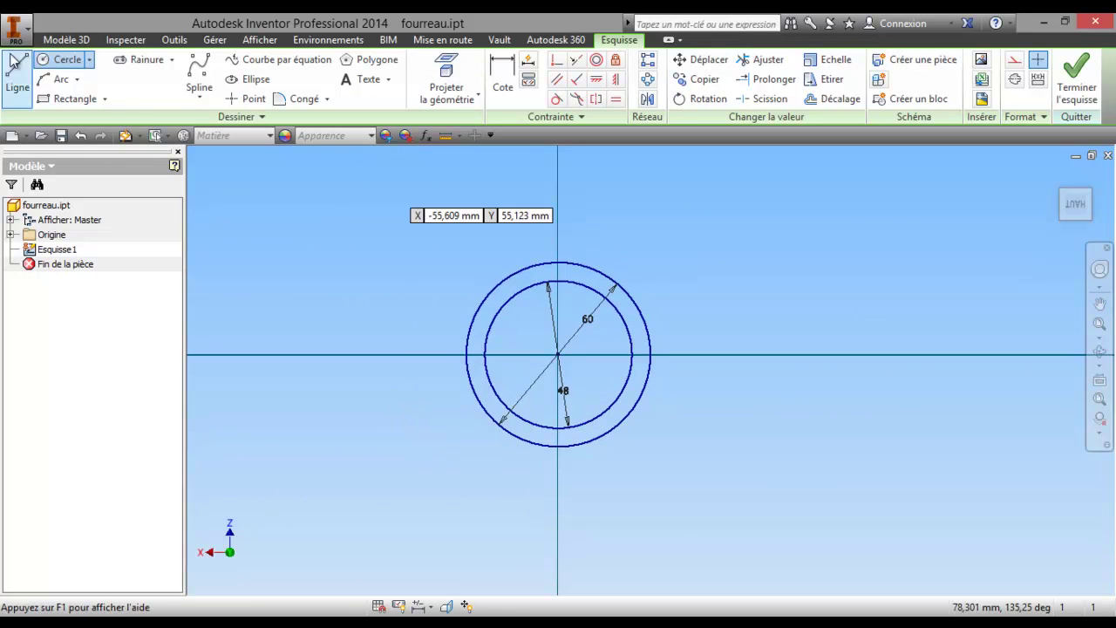
pyautogui.click(247, 101)
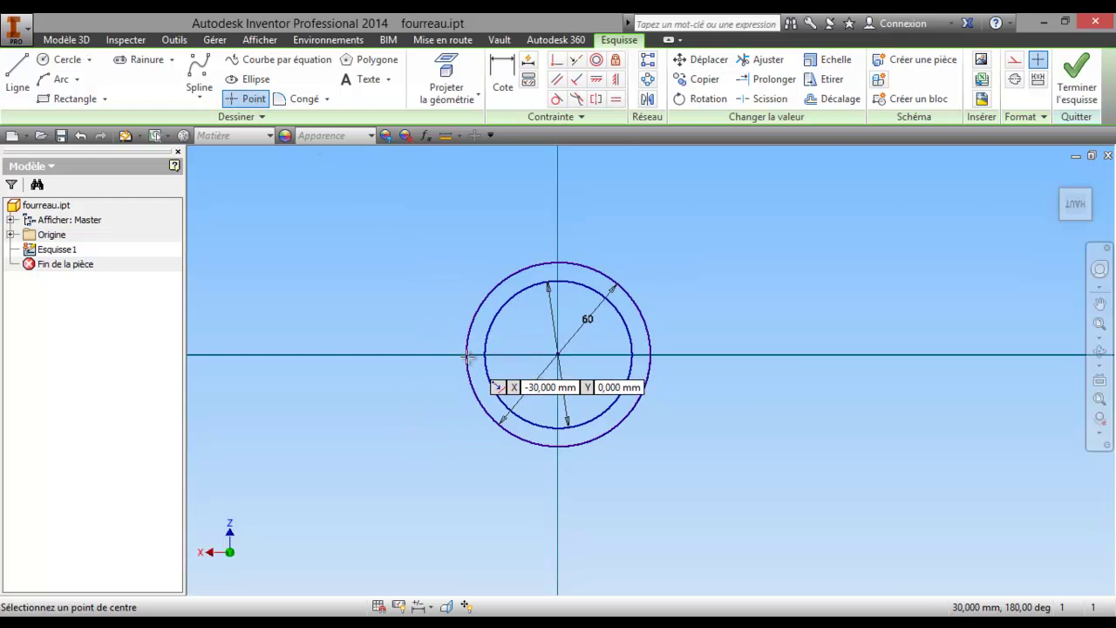
pyautogui.scroll(5, 467, 356)
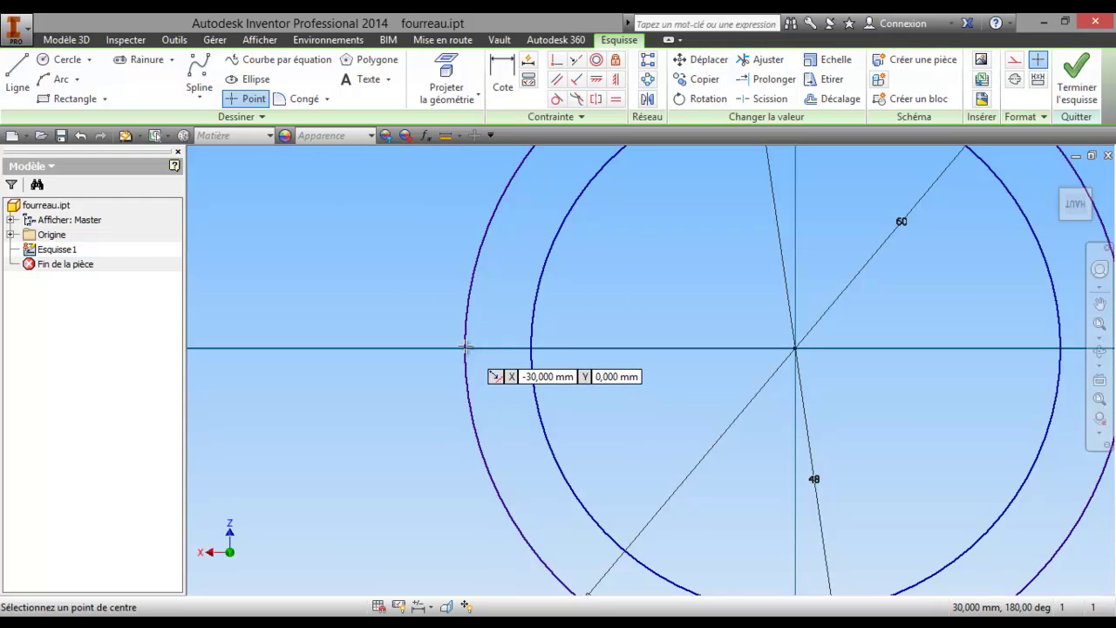
pyautogui.scroll(-4, 447, 349)
pyautogui.scroll(-1, 401, 391)
pyautogui.moveTo(423, 378); pyautogui.dragTo(444, 387, button='middle')
# - Try a 30 mm dimension from the left quadrant to the centre, then cancel it as redundant
pyautogui.click(495, 71)
pyautogui.click(495, 337)
pyautogui.click(602, 338)
pyautogui.click(559, 185)
pyautogui.click(299, 166)
pyautogui.moveTo(332, 285); pyautogui.dragTo(415, 312, button='middle')
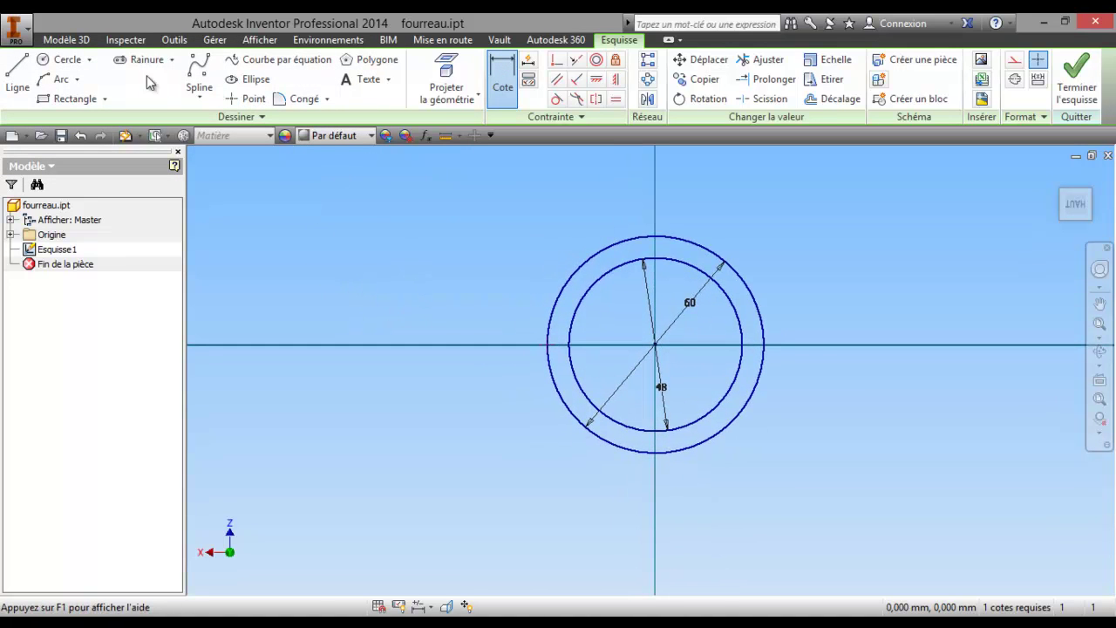
# - Draw a 9 mm vertical line up from the outer circle's left point, ending on the inner circle
pyautogui.click(28, 70)
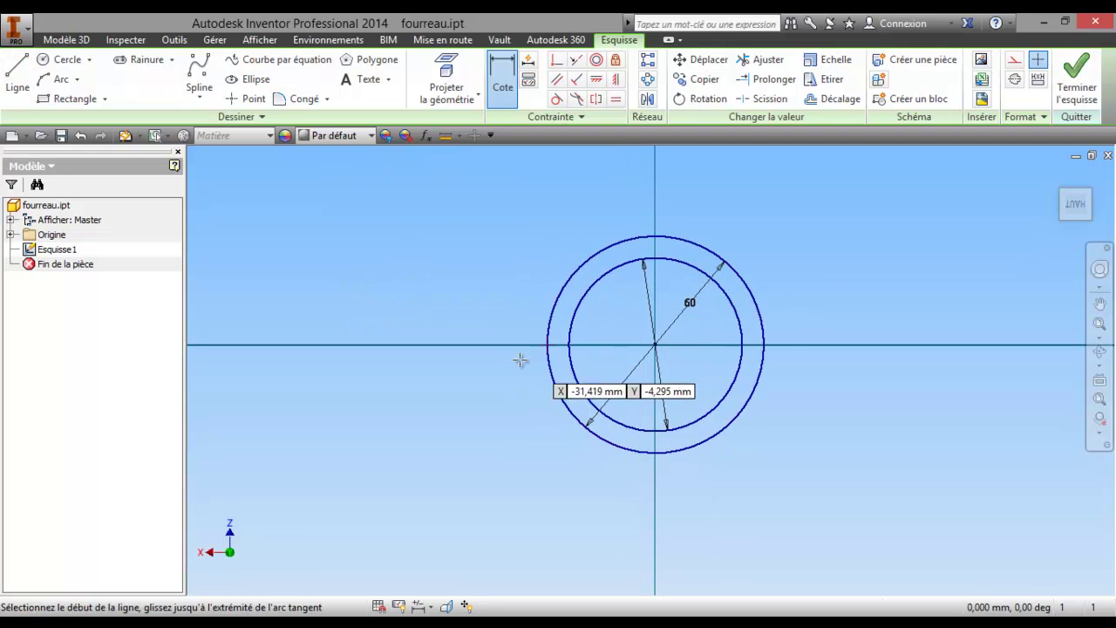
pyautogui.click(547, 344)
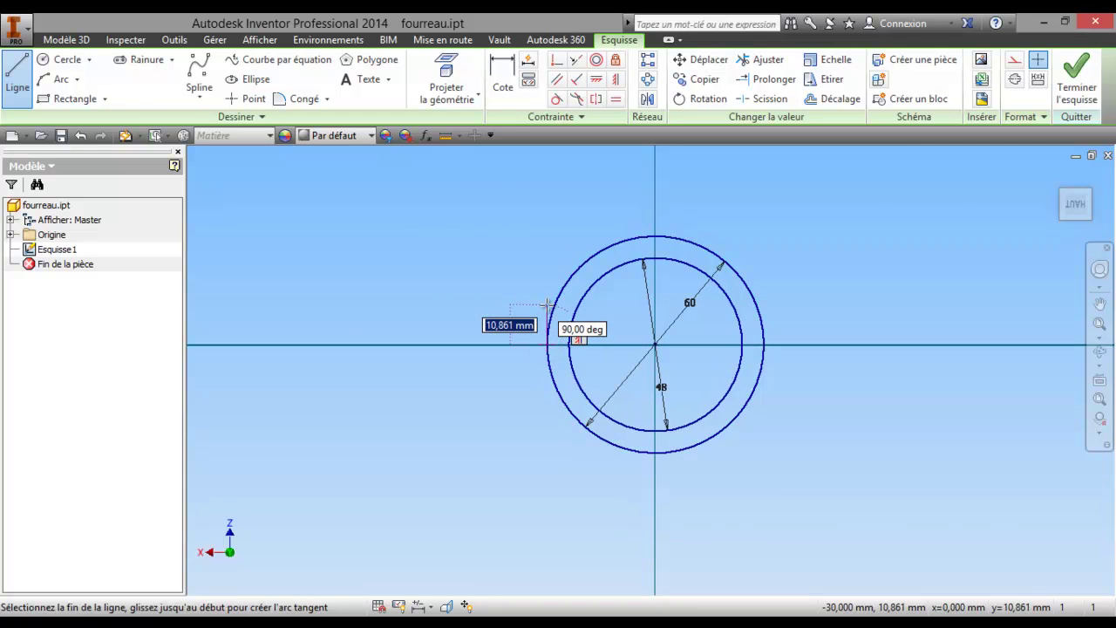
pyautogui.write('9')
pyautogui.press('Tab')
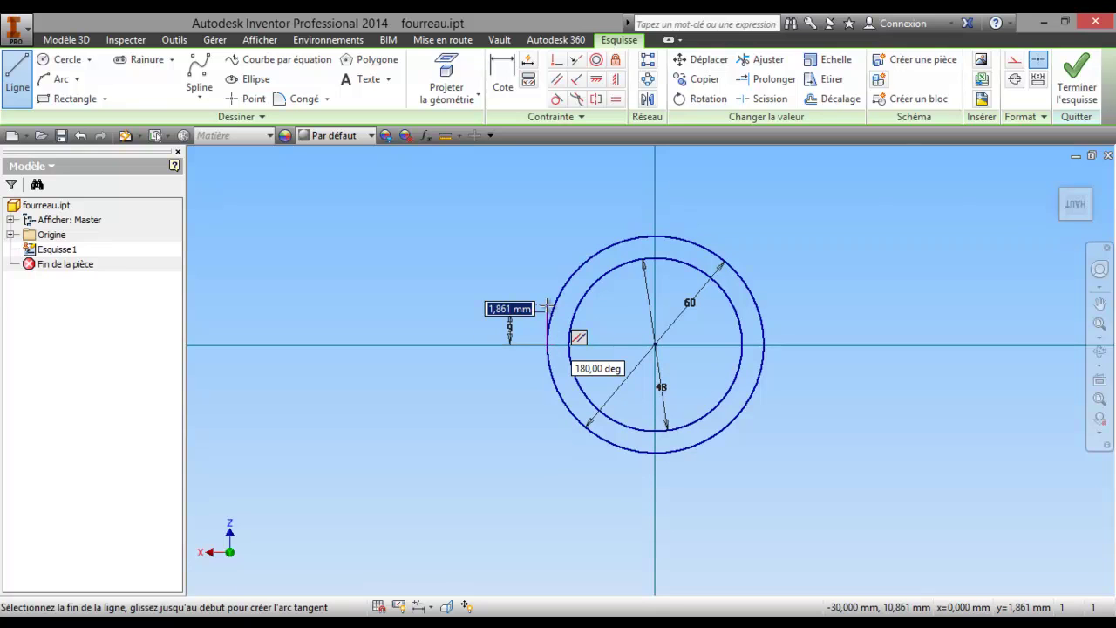
pyautogui.click(547, 306)
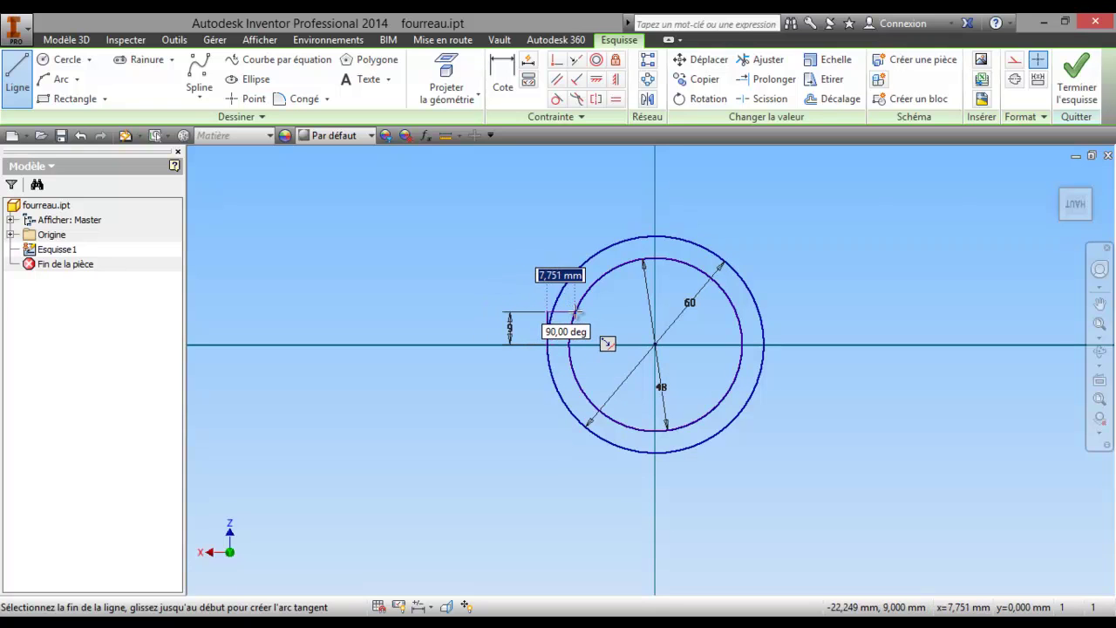
pyautogui.doubleClick(575, 312)
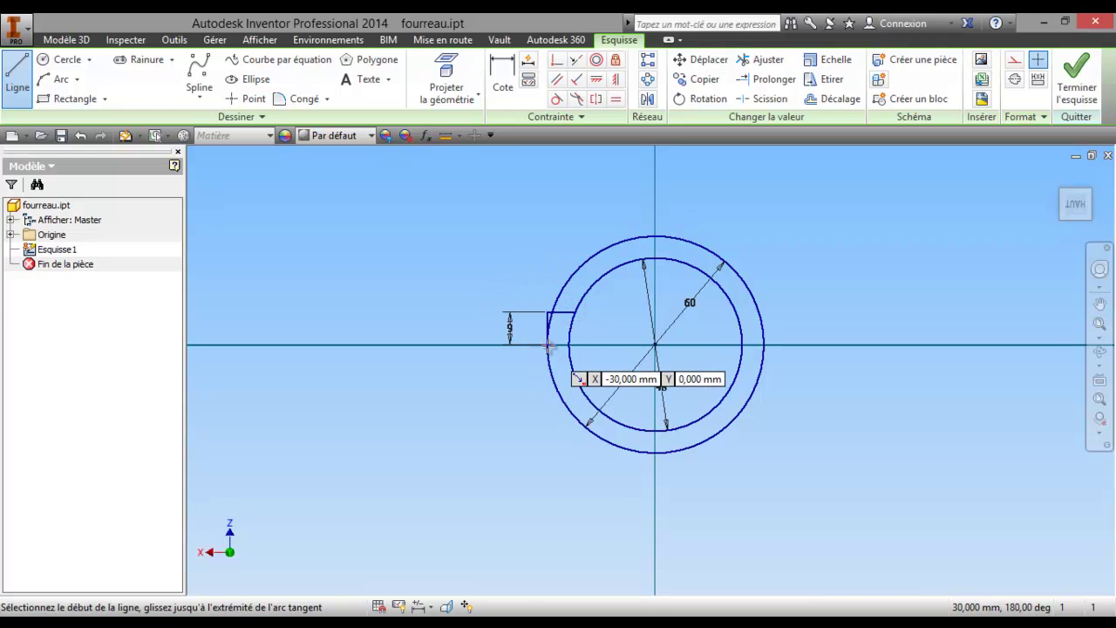
# - Draw an 18 mm line downward from the same left point, ending on the inner circle
pyautogui.click(548, 347)
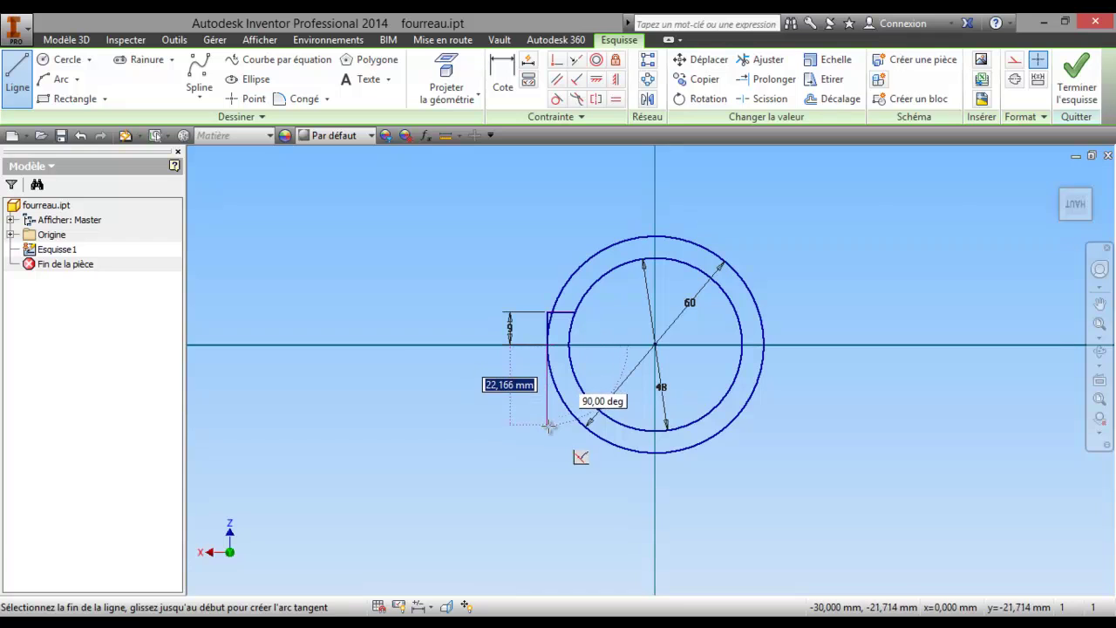
pyautogui.write('18')
pyautogui.press('Return')
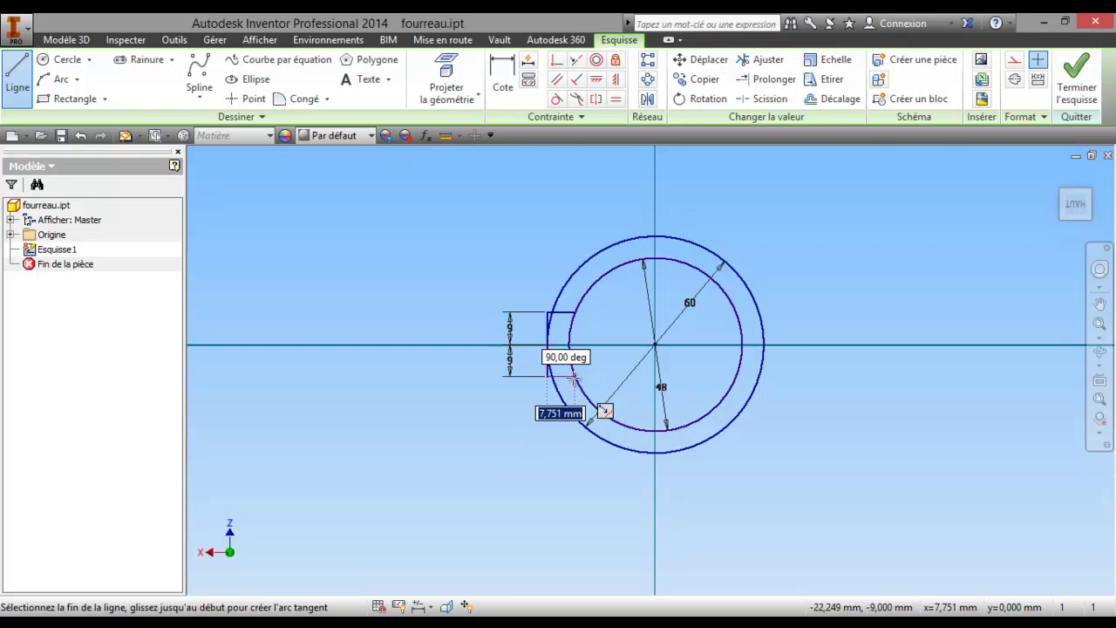
pyautogui.scroll(5, 574, 377)
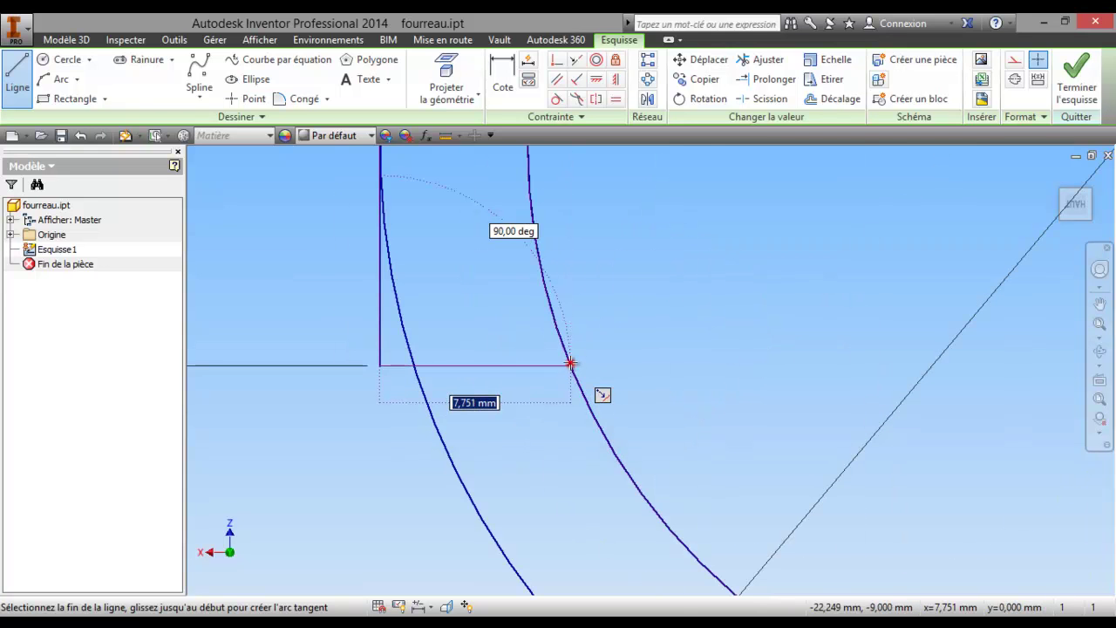
pyautogui.doubleClick(571, 364)
pyautogui.scroll(-5, 528, 406)
pyautogui.moveTo(499, 465); pyautogui.dragTo(545, 458, button='middle')
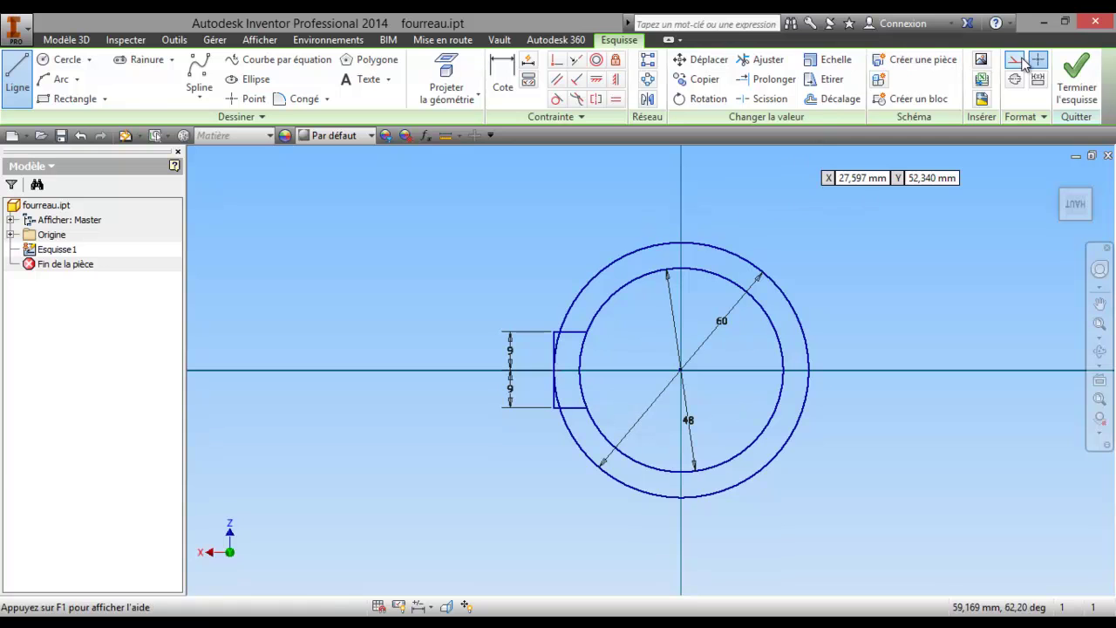
# - Add a 9 mm horizontal construction line from the circle's left point
pyautogui.click(1024, 61)
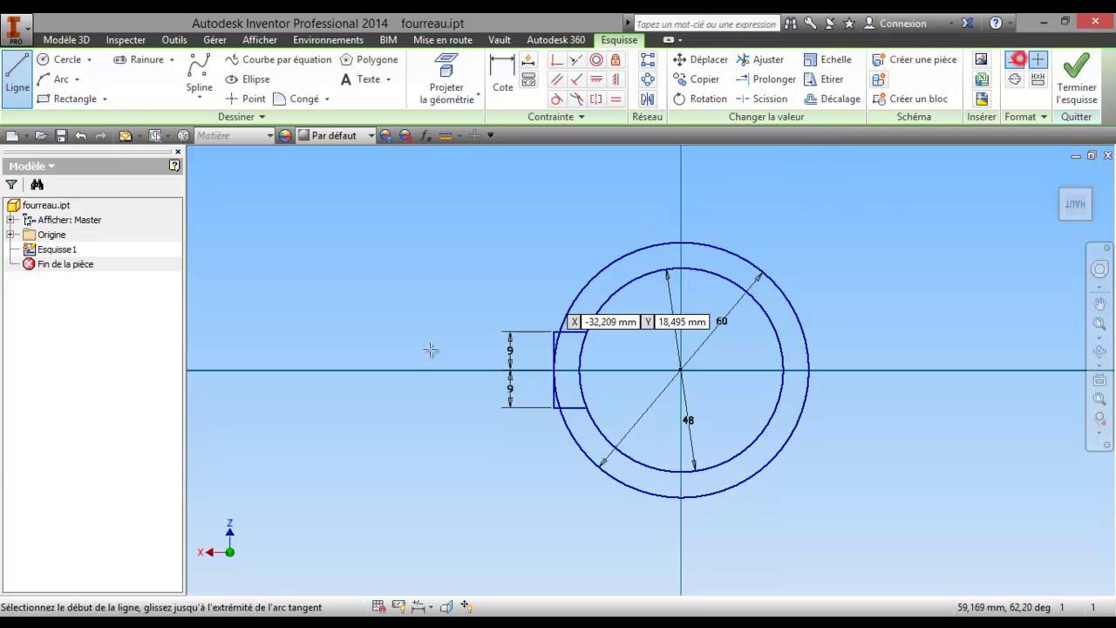
pyautogui.click(553, 373)
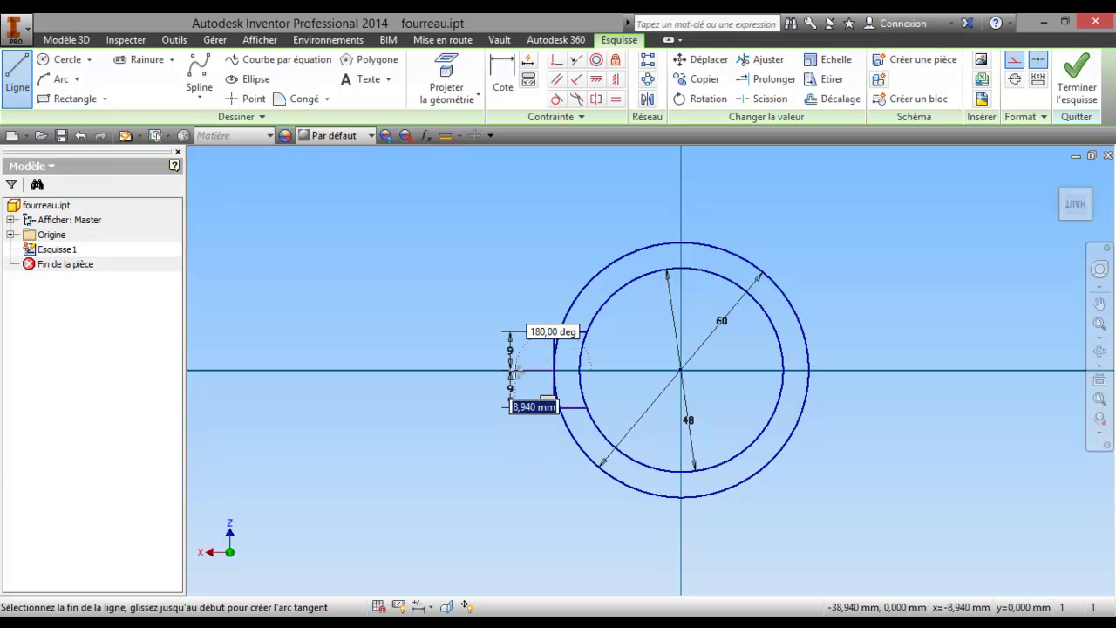
pyautogui.write('9')
pyautogui.press('Return')
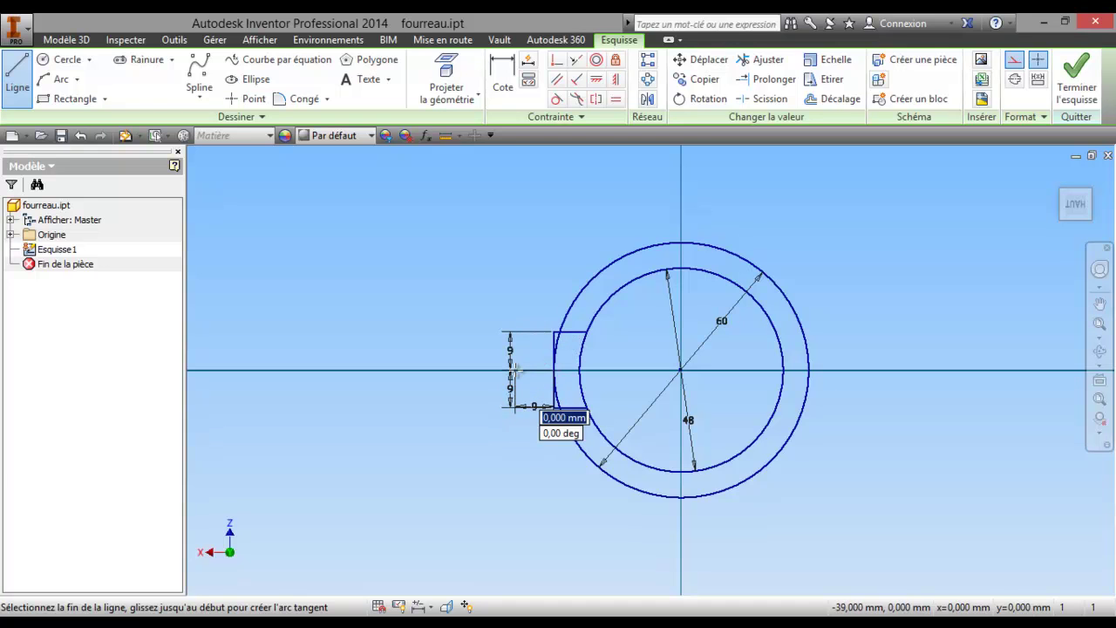
pyautogui.rightClick(531, 301)
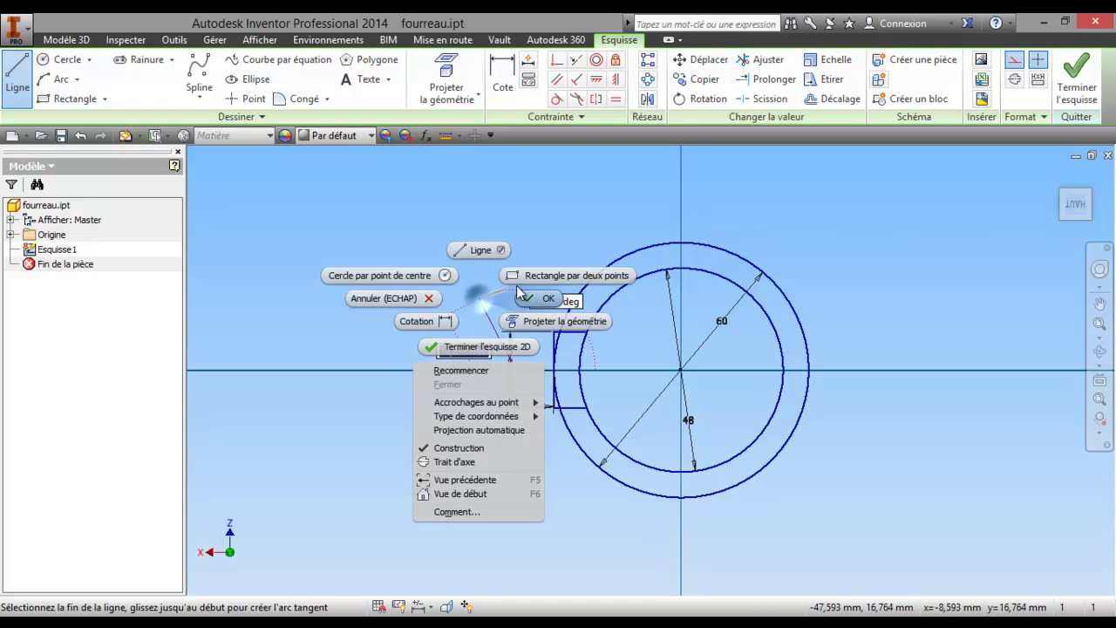
pyautogui.click(527, 298)
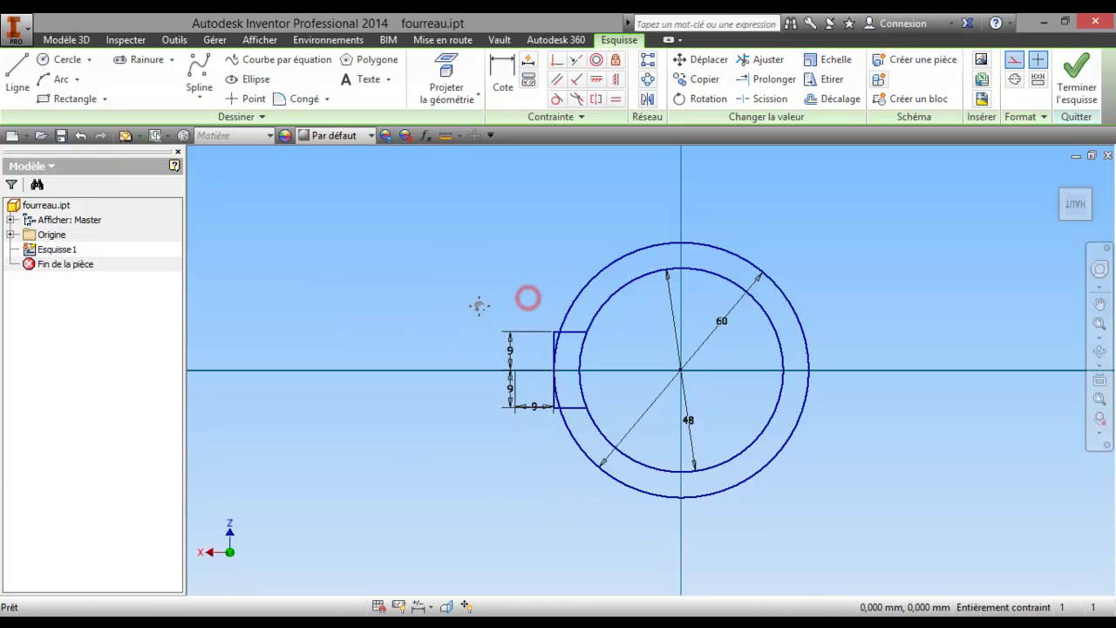
pyautogui.click(18, 71)
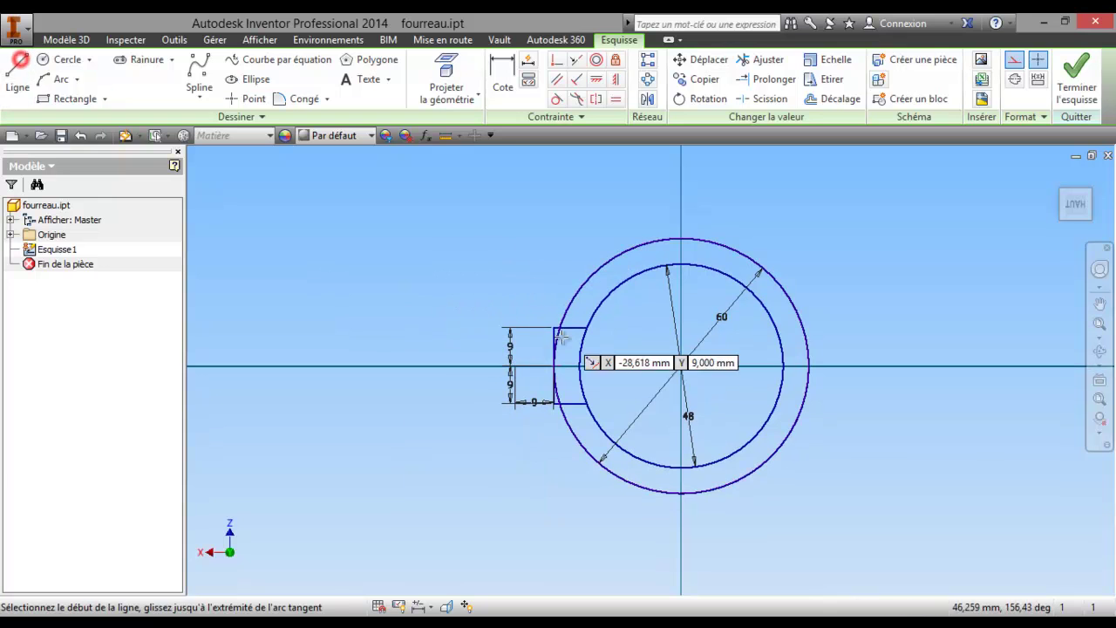
# - Draw a 15 mm vertical guide above the centre line and make it construction geometry
pyautogui.click(518, 367)
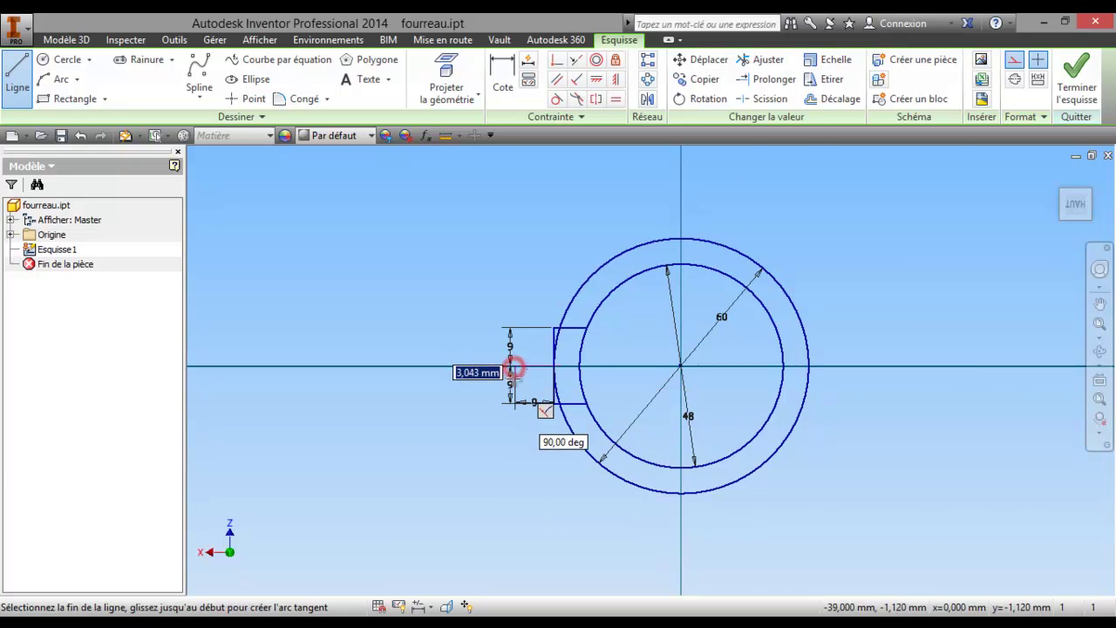
pyautogui.scroll(-5, 517, 366)
pyautogui.moveTo(528, 281); pyautogui.dragTo(495, 405, button='middle')
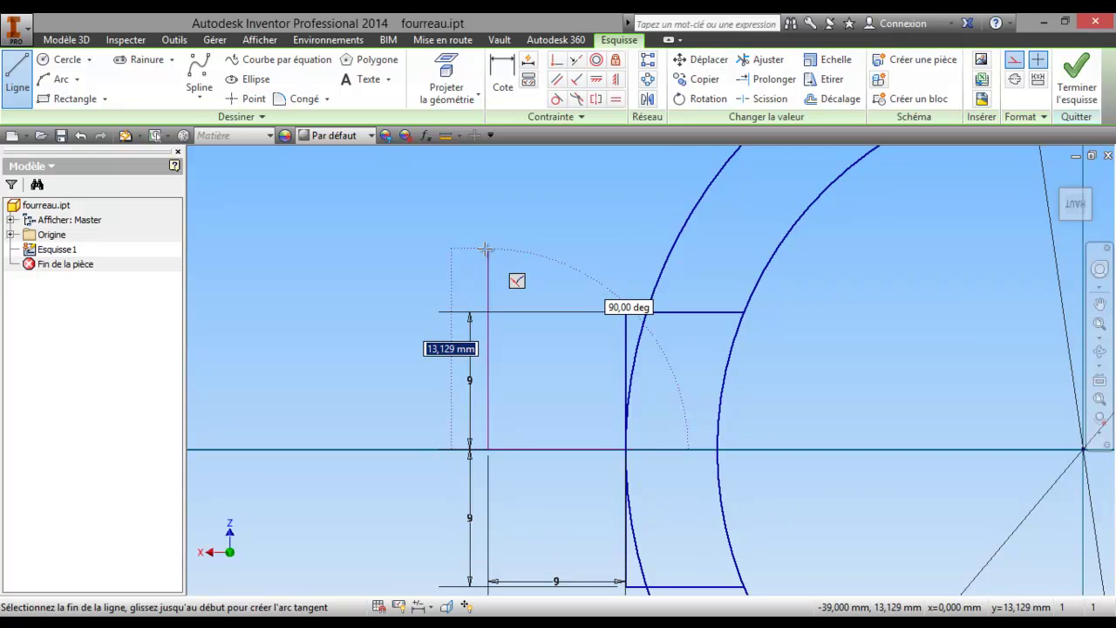
pyautogui.write('15')
pyautogui.press('Return')
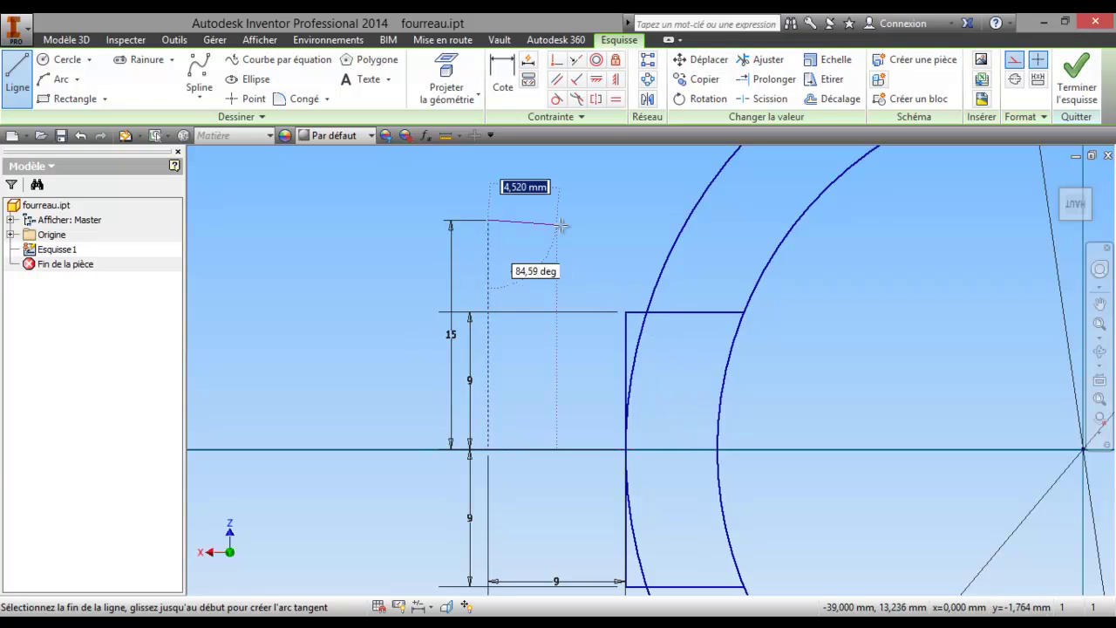
pyautogui.rightClick(541, 192)
pyautogui.click(598, 192)
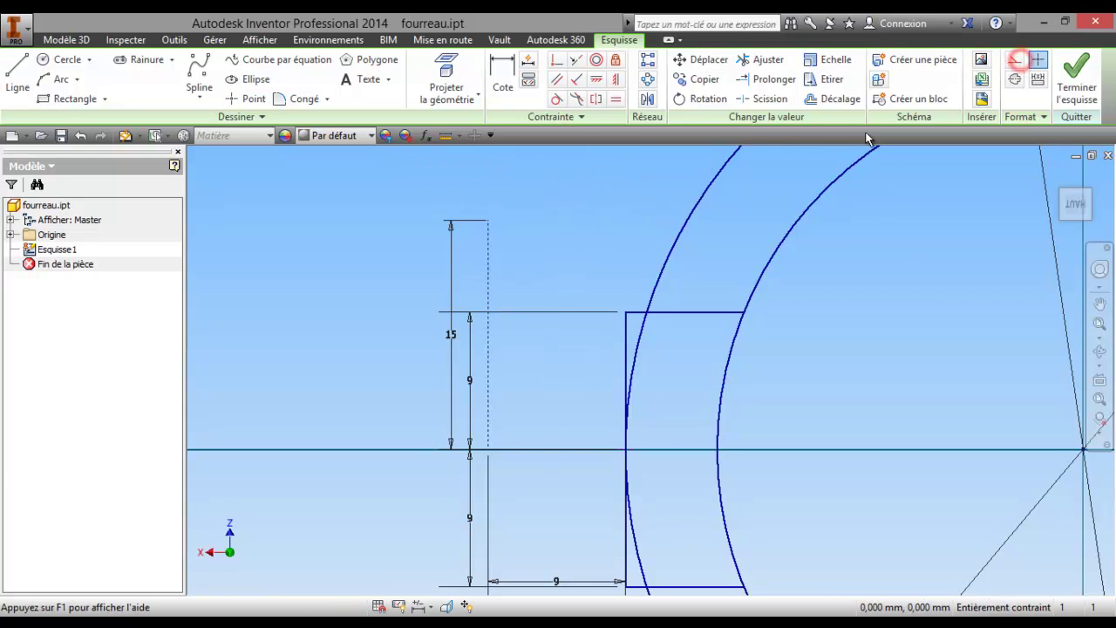
pyautogui.click(488, 279)
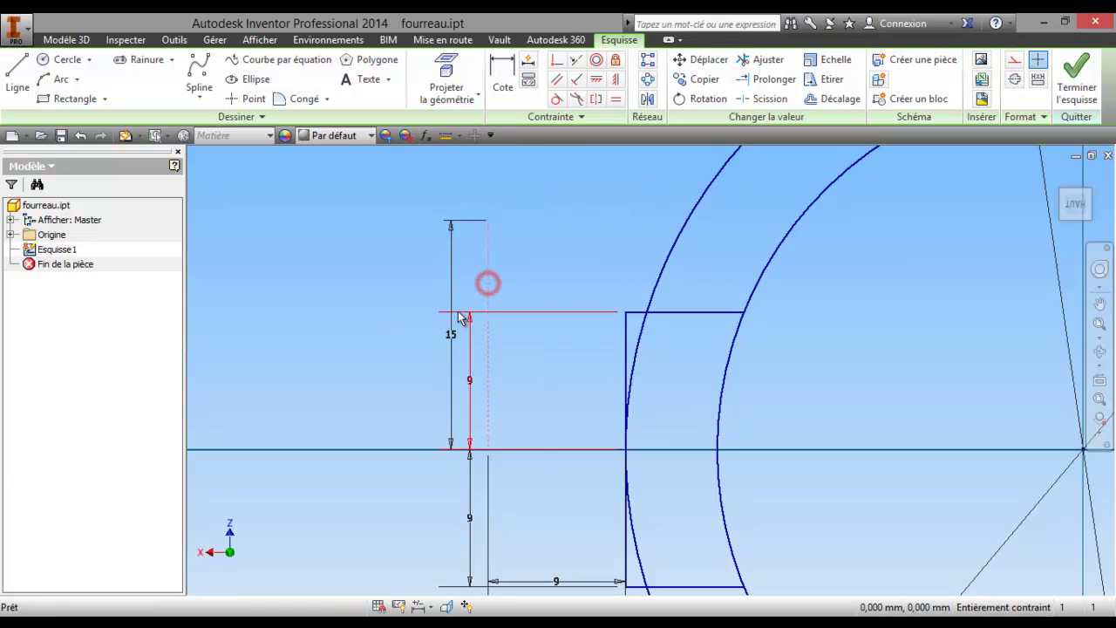
pyautogui.click(20, 77)
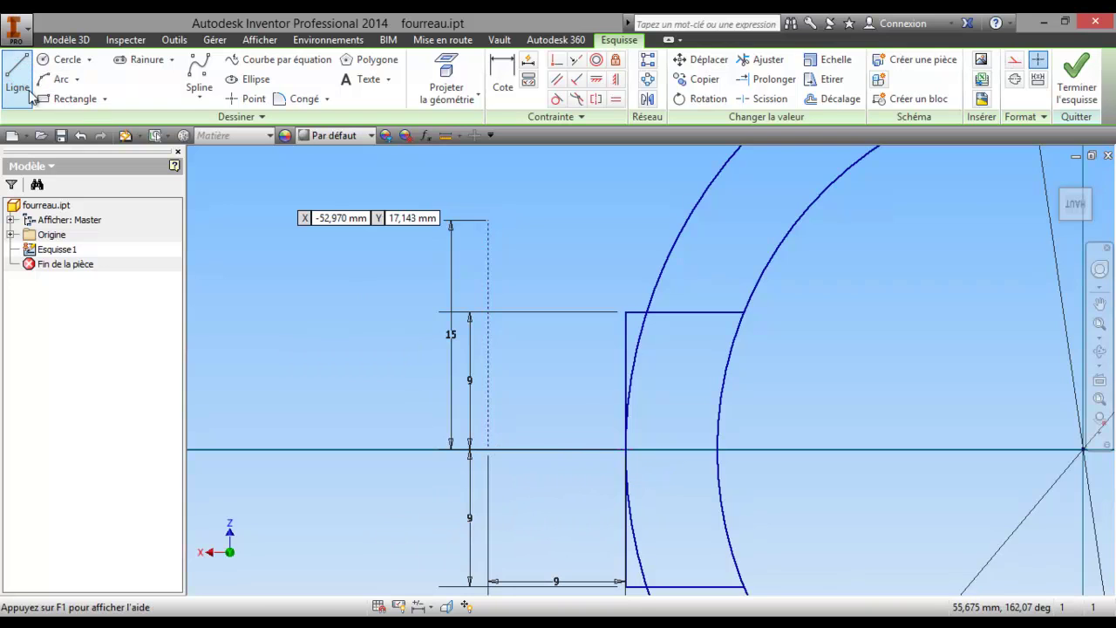
# - Draw the outer lug's upper edge: 15 mm above the centre line, across to the outer circle
pyautogui.click(491, 449)
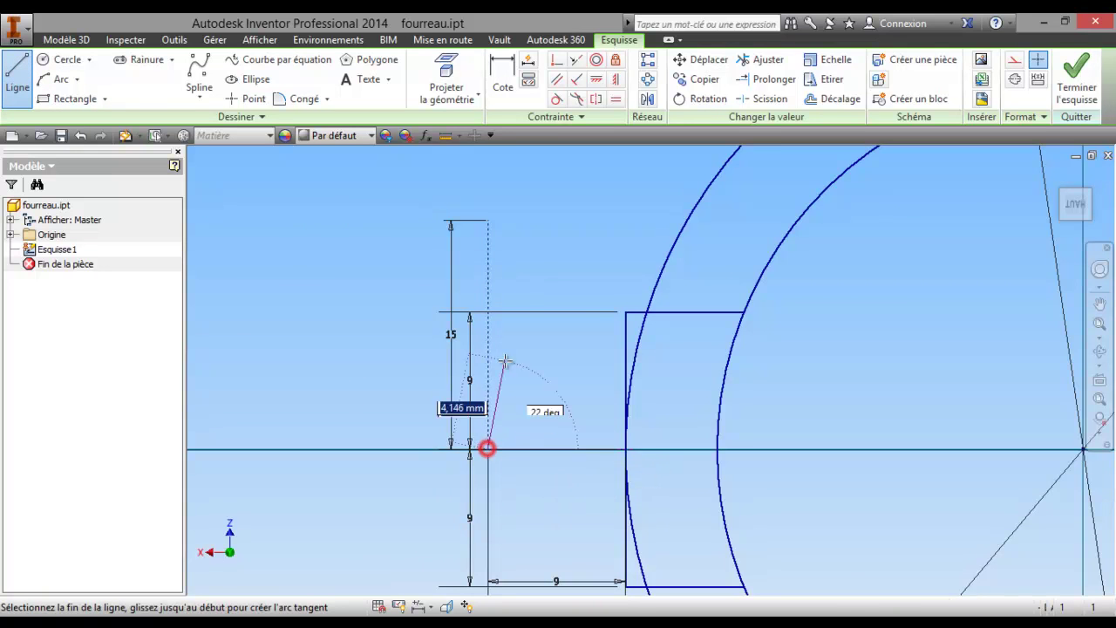
pyautogui.click(489, 219)
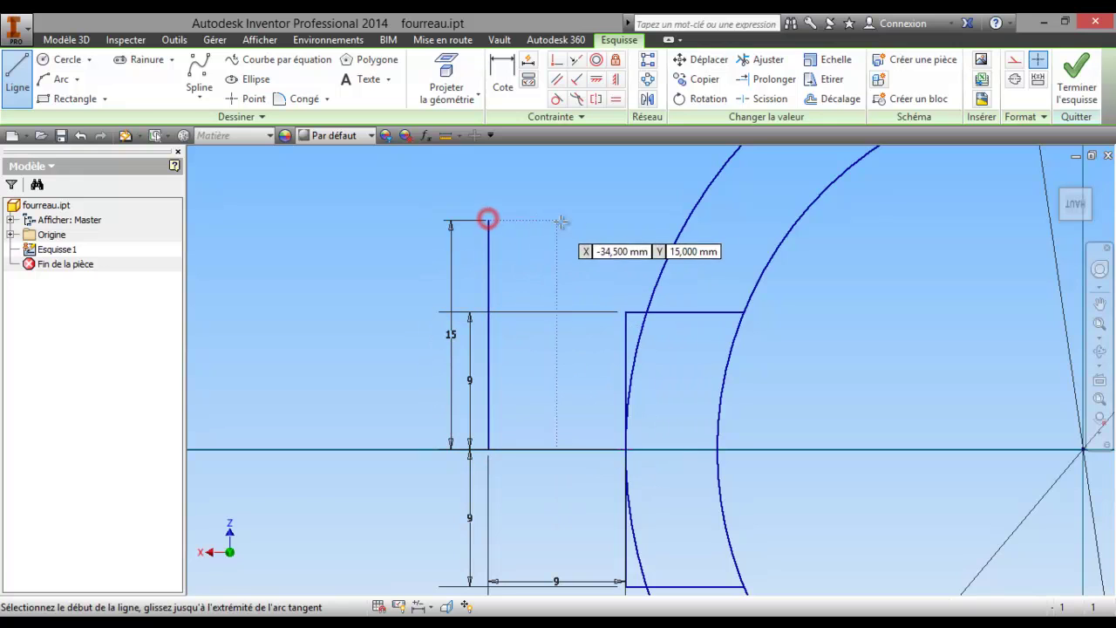
pyautogui.click(489, 220)
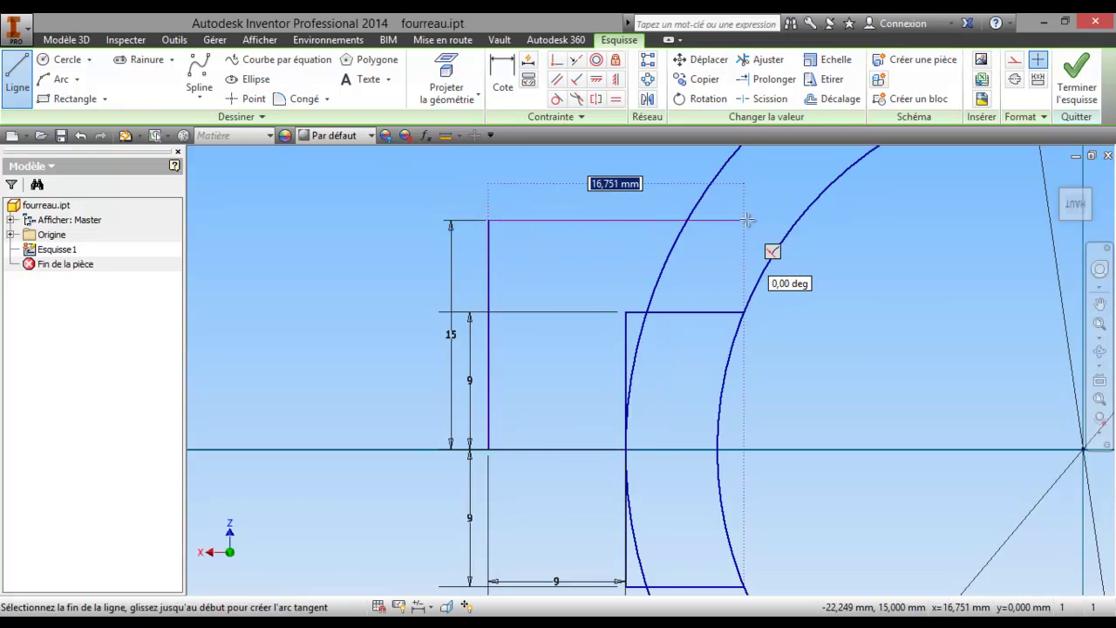
pyautogui.click(689, 220)
pyautogui.scroll(-3, 598, 212)
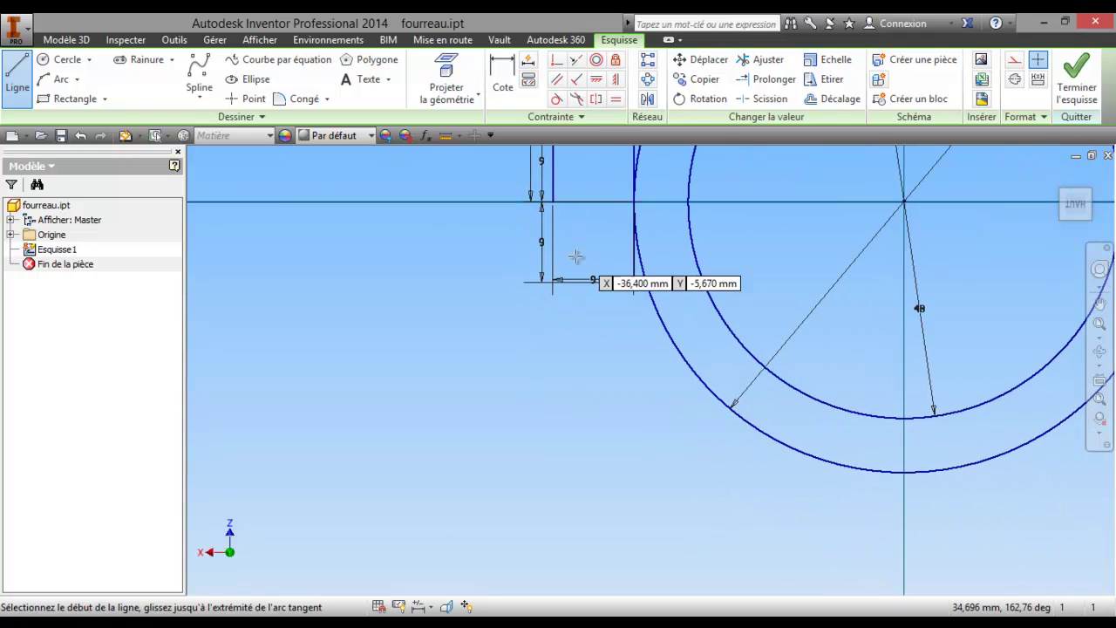
# - Draw the outer lug's lower edge 15 mm below the centre line, running to the outer circle
pyautogui.click(553, 203)
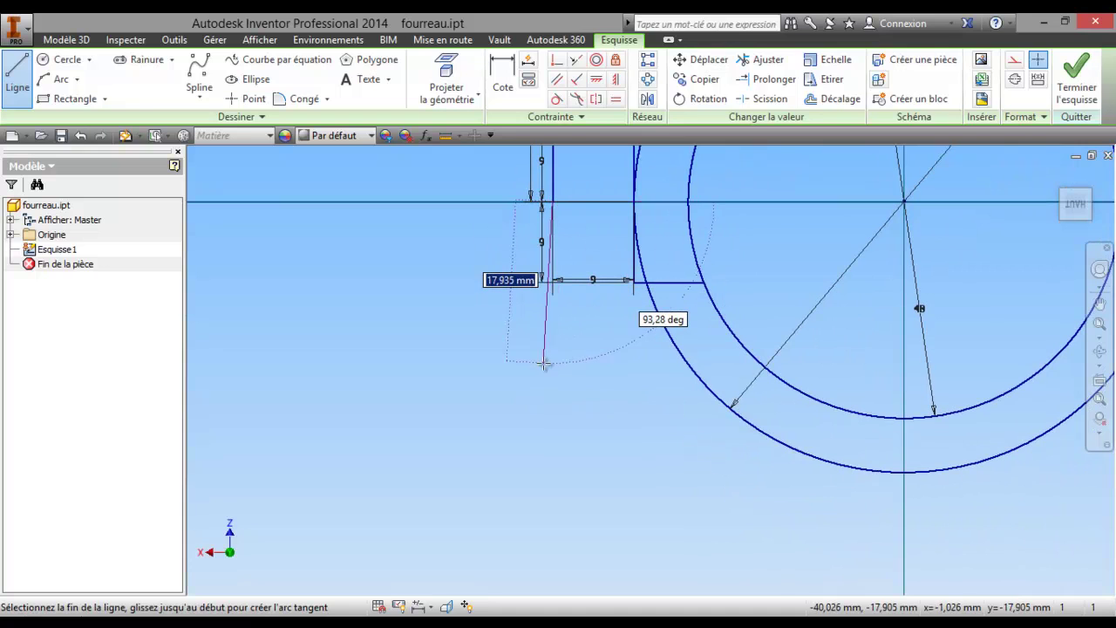
pyautogui.write('15')
pyautogui.press('Tab')
pyautogui.press('Return')
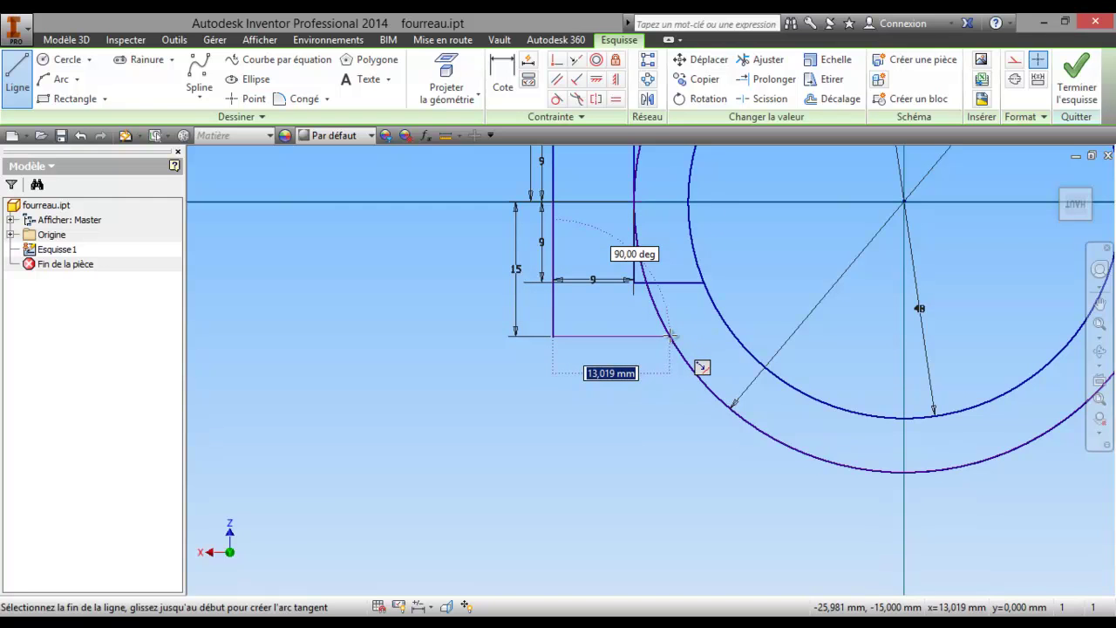
pyautogui.doubleClick(670, 335)
pyautogui.scroll(-2, 603, 407)
pyautogui.moveTo(603, 407); pyautogui.dragTo(515, 488, button='middle')
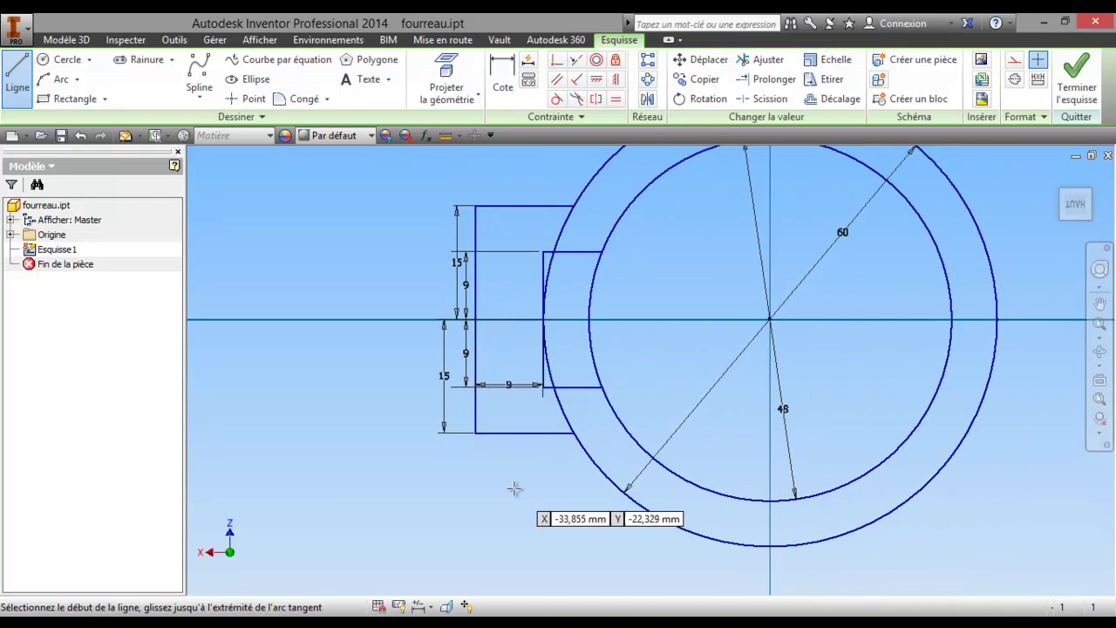
pyautogui.click(476, 385)
pyautogui.click(541, 385)
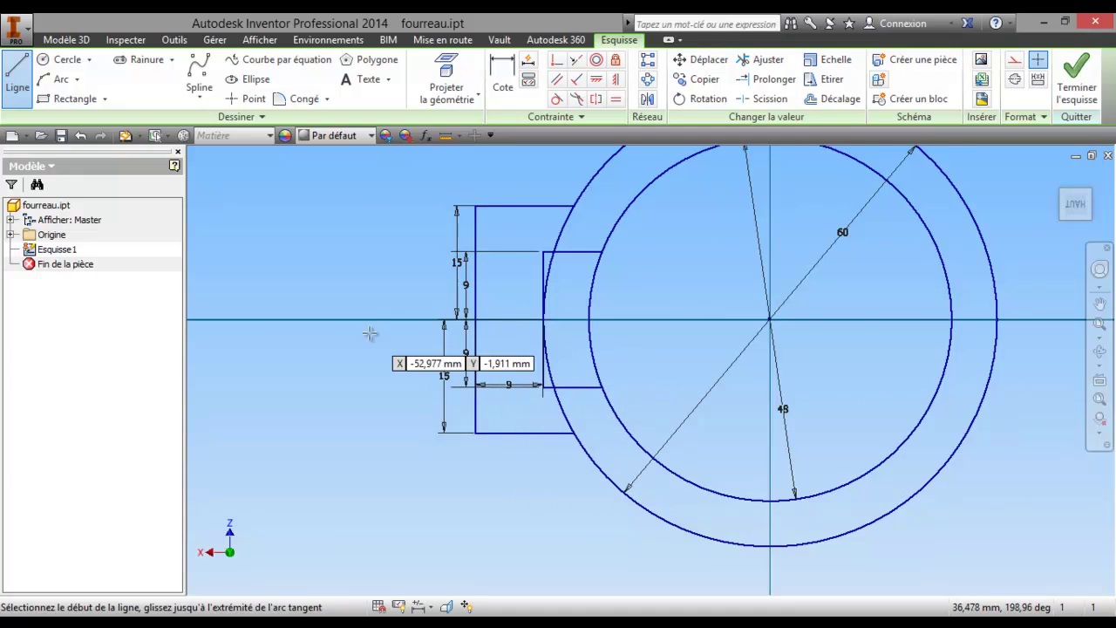
pyautogui.rightClick(342, 293)
pyautogui.click(279, 283)
# - Change the 9 mm lug depth dimension to 6
pyautogui.doubleClick(508, 385)
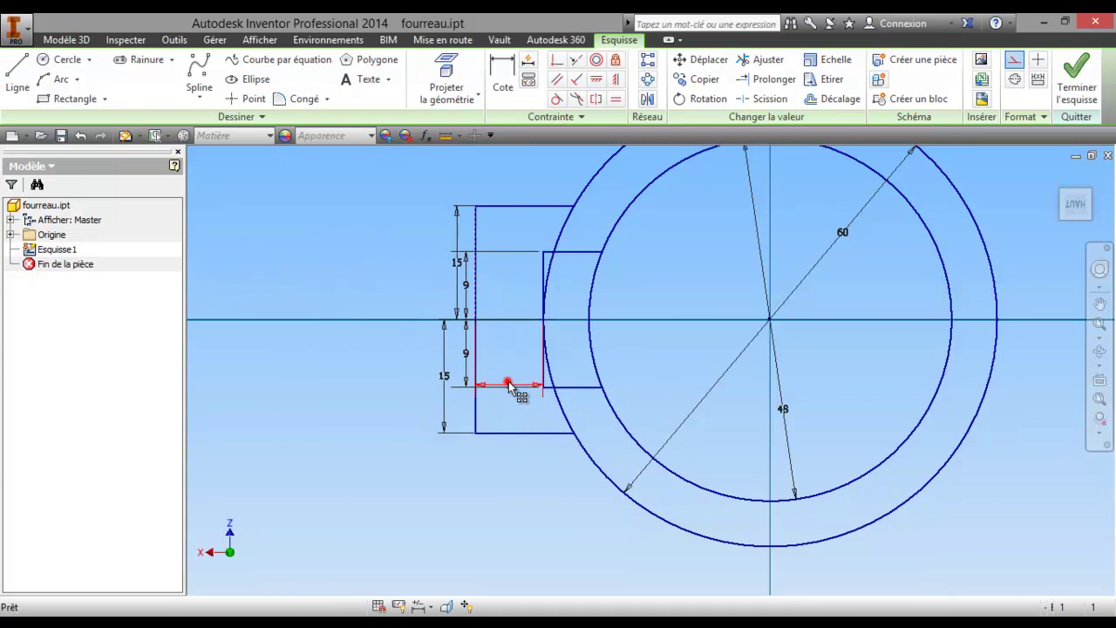
pyautogui.write('6')
pyautogui.press('Return')
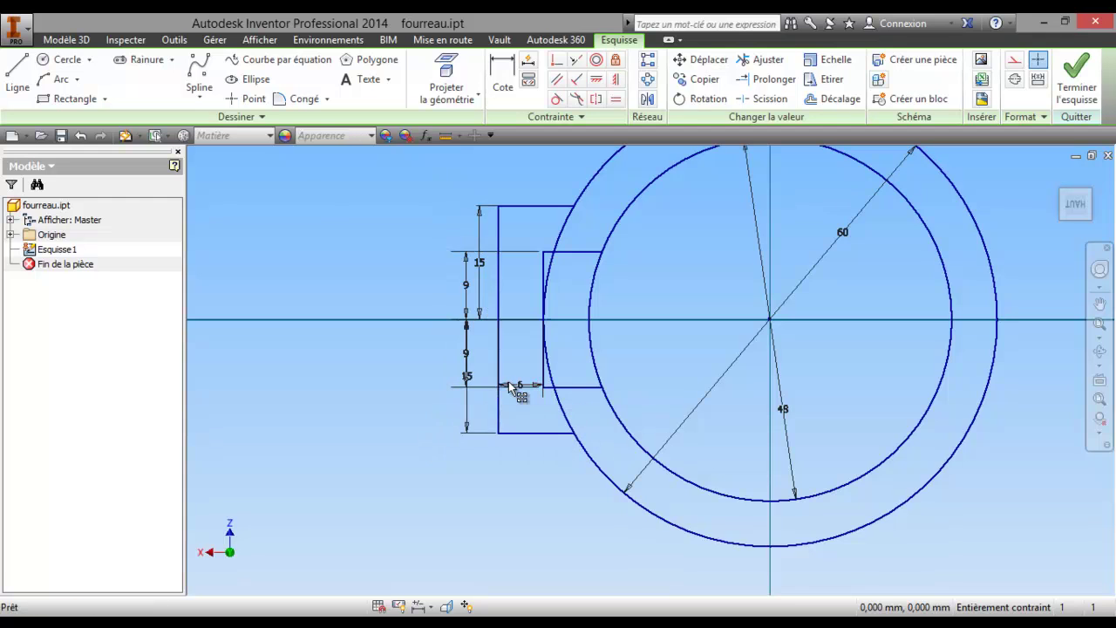
pyautogui.scroll(-2, 386, 427)
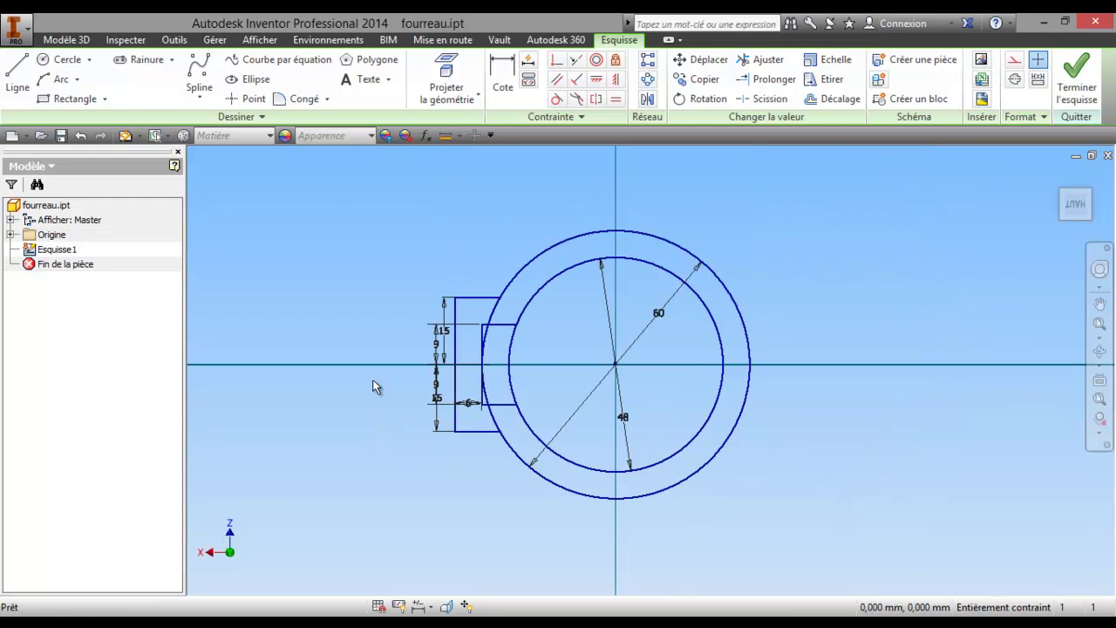
pyautogui.moveTo(373, 381); pyautogui.dragTo(434, 302, button='middle')
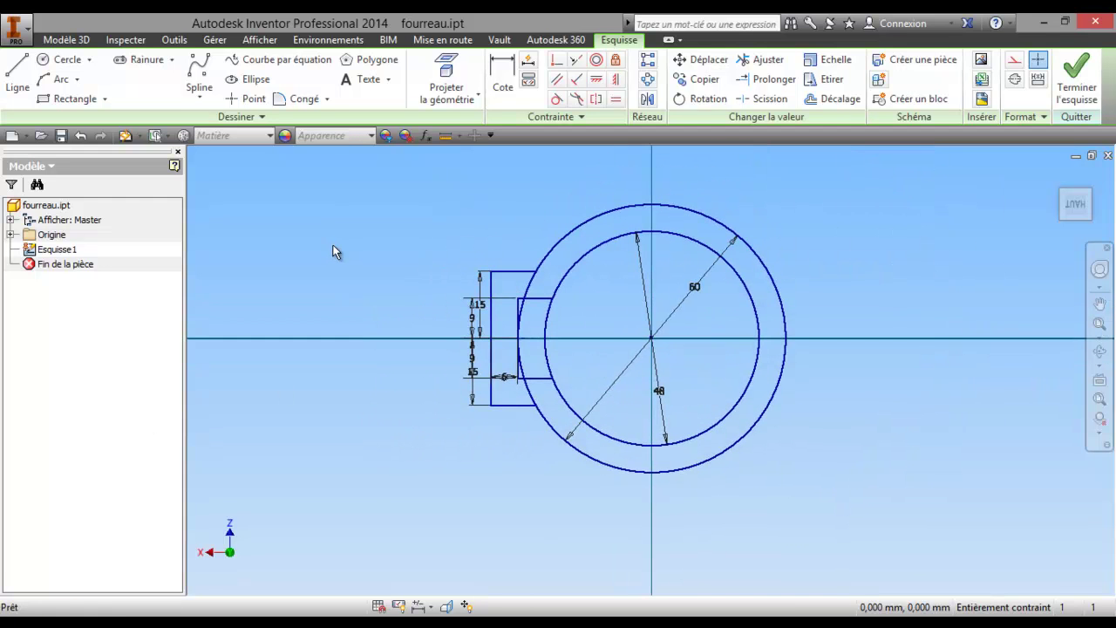
pyautogui.moveTo(337, 252); pyautogui.dragTo(596, 306, button='middle')
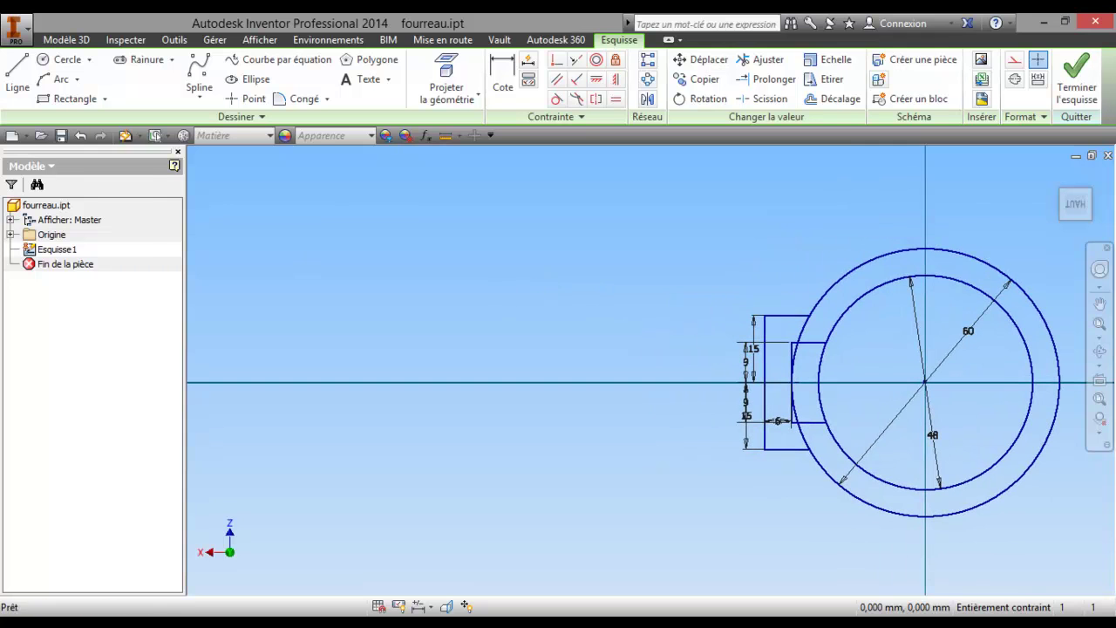
pyautogui.hotkey('alt', 'Tab')
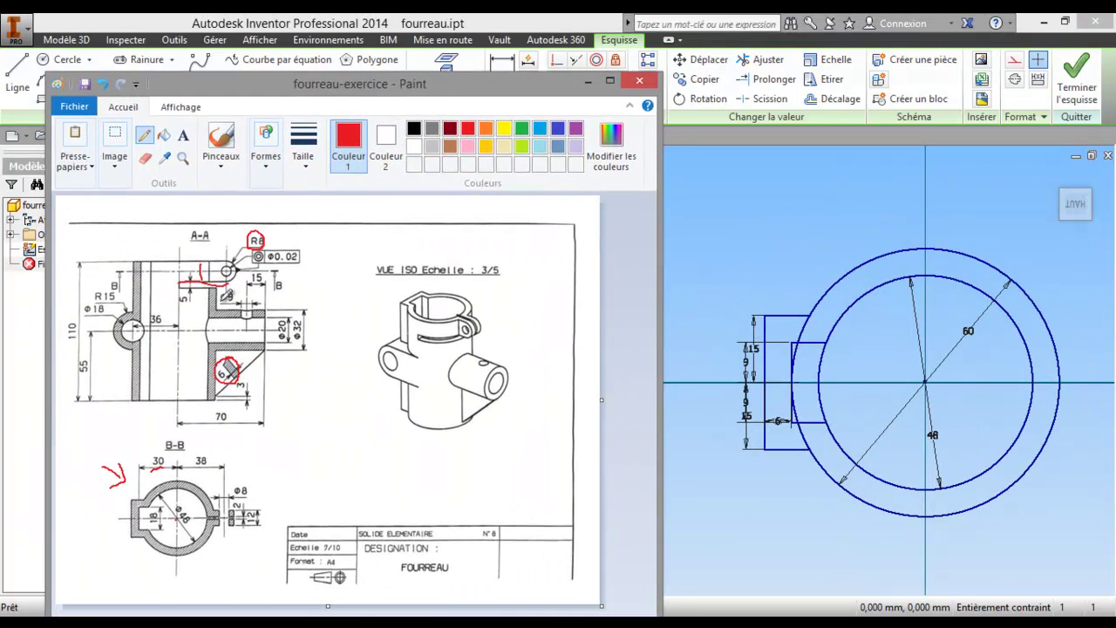
# - Circle Φ8 and 38 in view B-B in red, then minimise Paint
pyautogui.moveTo(244, 489); pyautogui.dragTo(237, 494)
pyautogui.moveTo(201, 460); pyautogui.dragTo(216, 448)
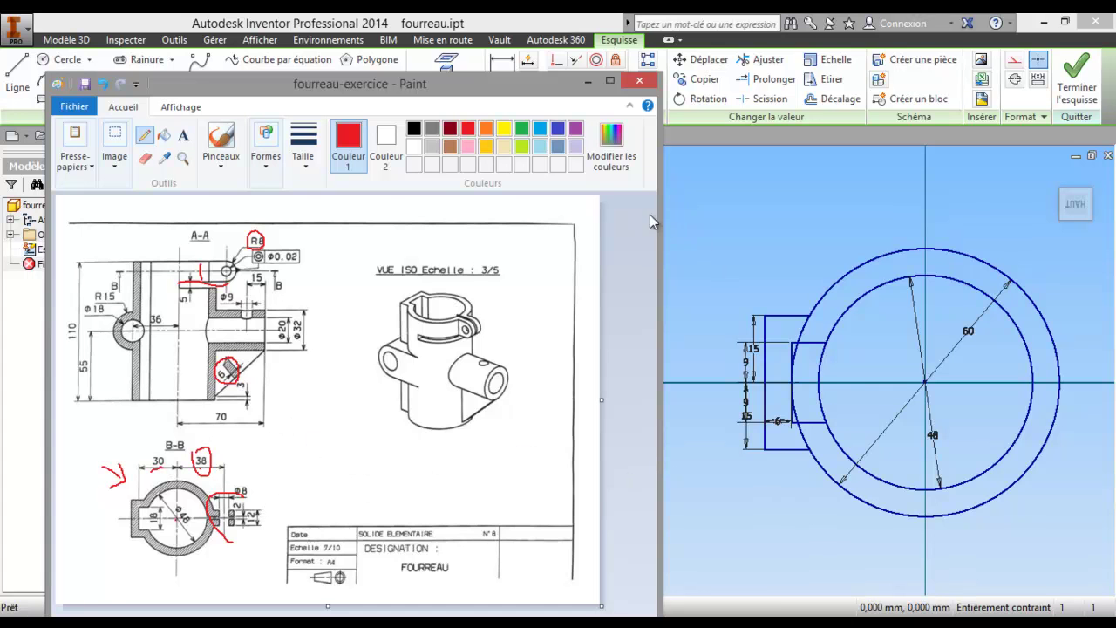
pyautogui.click(587, 80)
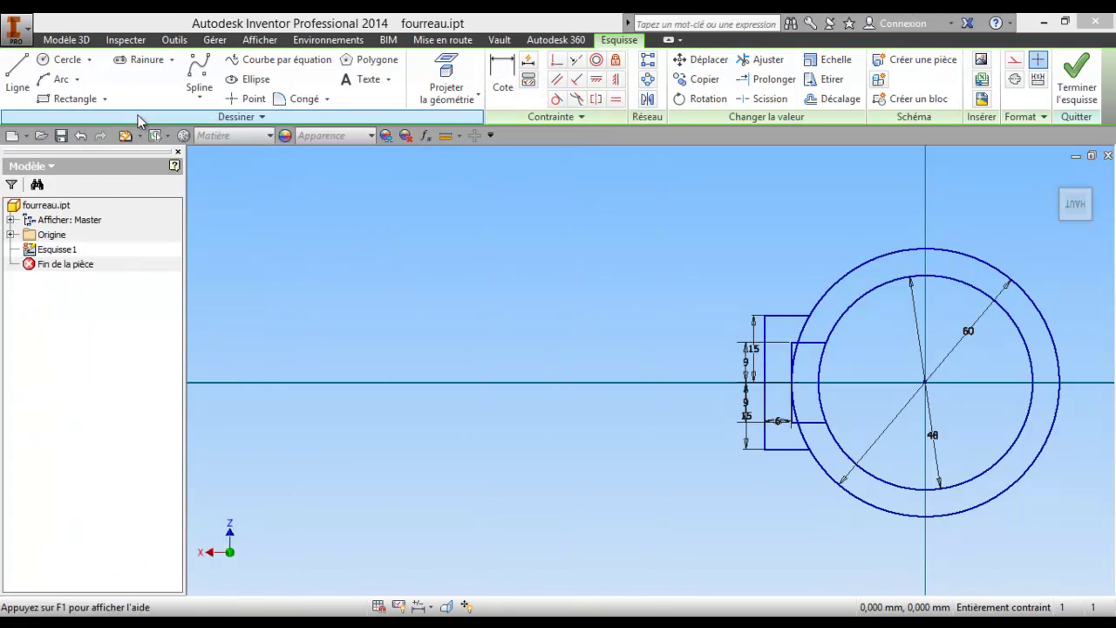
# - Place a sketch point on the axis right of the ring, dimensioned 46 mm from the centre
pyautogui.moveTo(585, 309); pyautogui.dragTo(230, 306, button='middle')
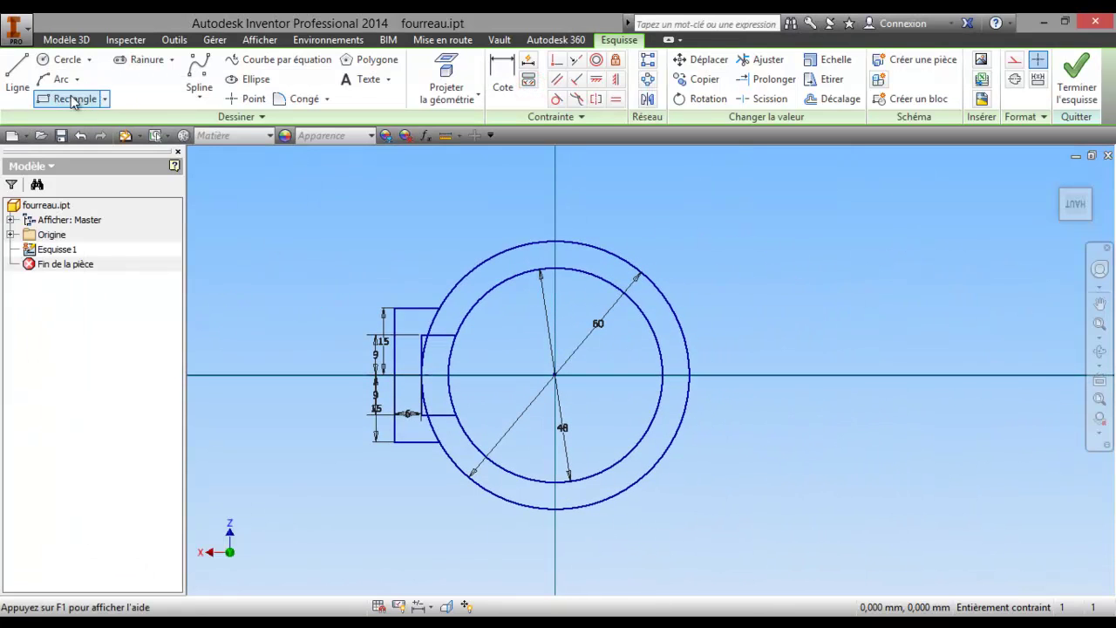
pyautogui.click(246, 99)
pyautogui.click(791, 377)
pyautogui.click(493, 70)
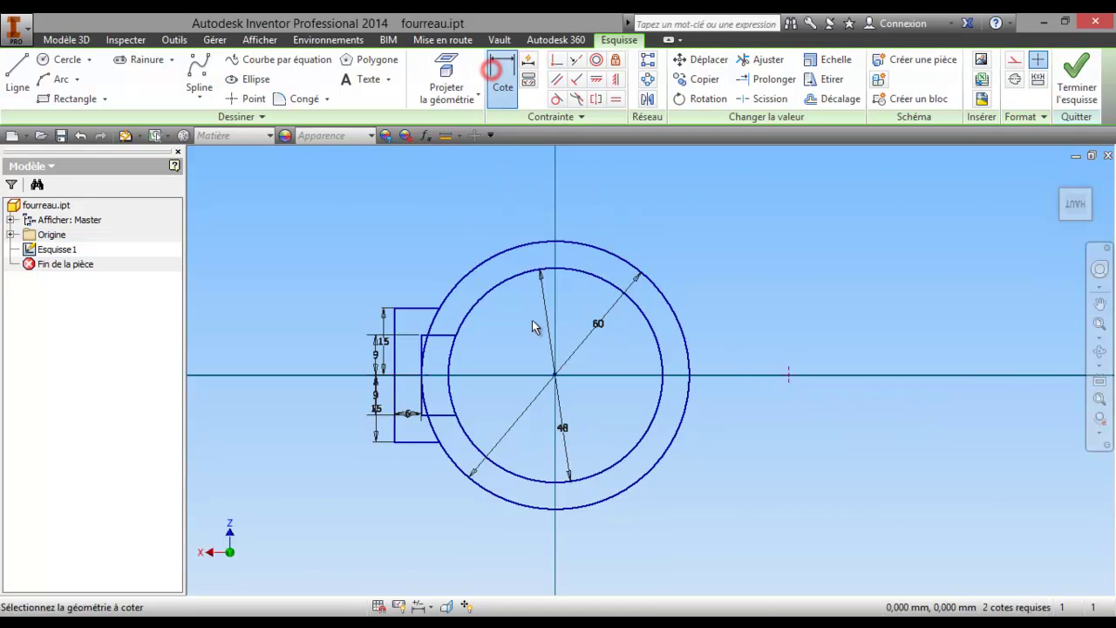
pyautogui.click(554, 375)
pyautogui.click(790, 377)
pyautogui.click(675, 200)
pyautogui.write('46')
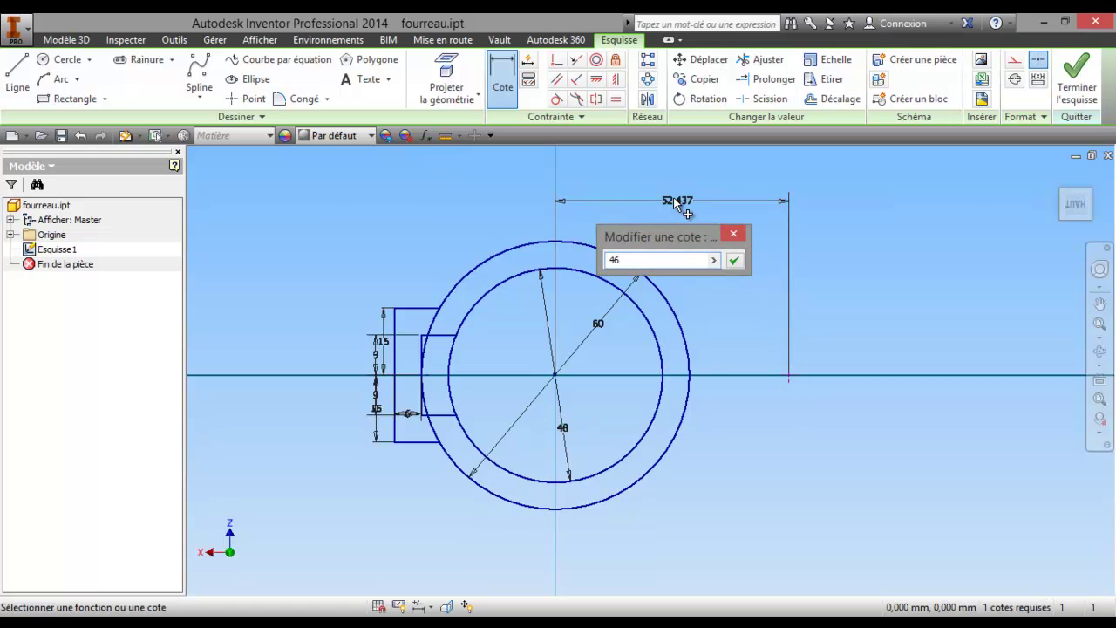
pyautogui.press('Return')
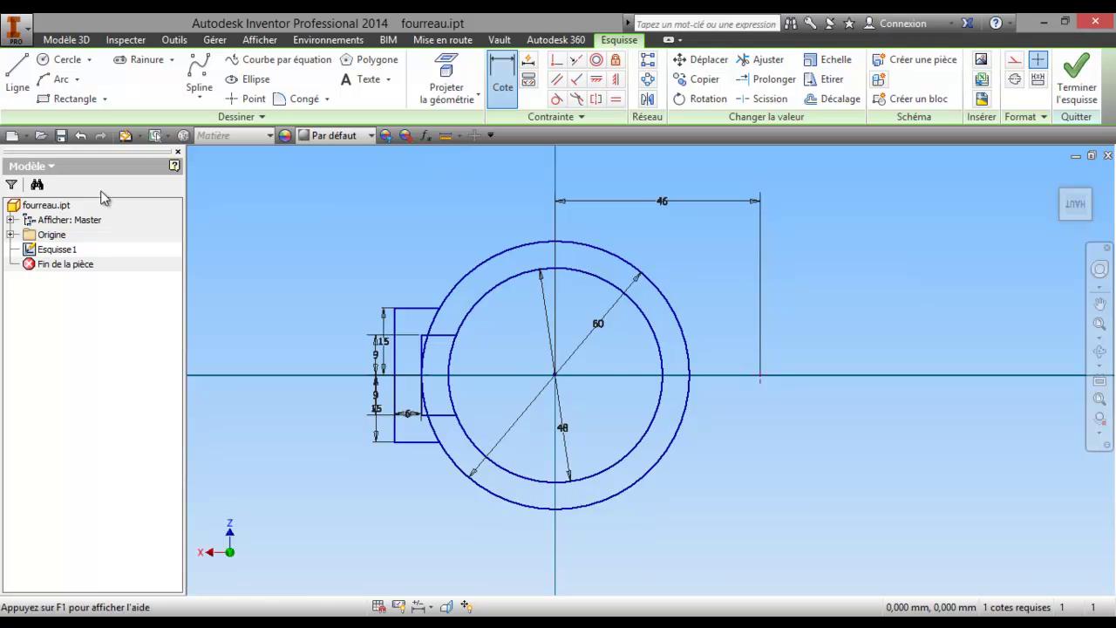
# - Draw the right lug's edges 6 mm below and above the axis, closing on the outer circle
pyautogui.click(18, 74)
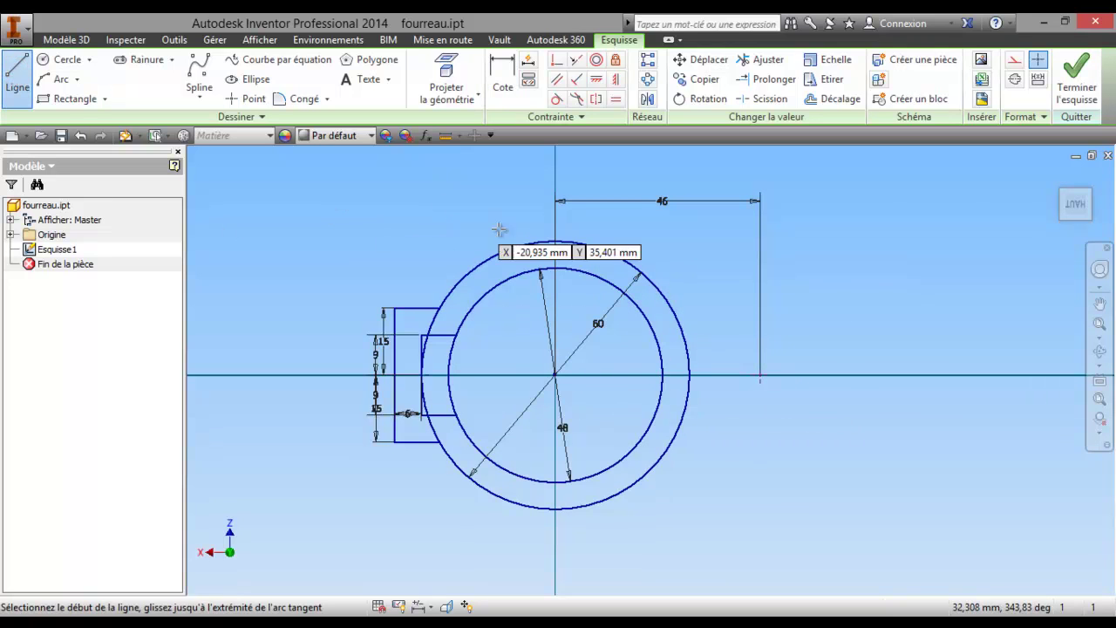
pyautogui.click(760, 375)
pyautogui.write('6')
pyautogui.press('Return')
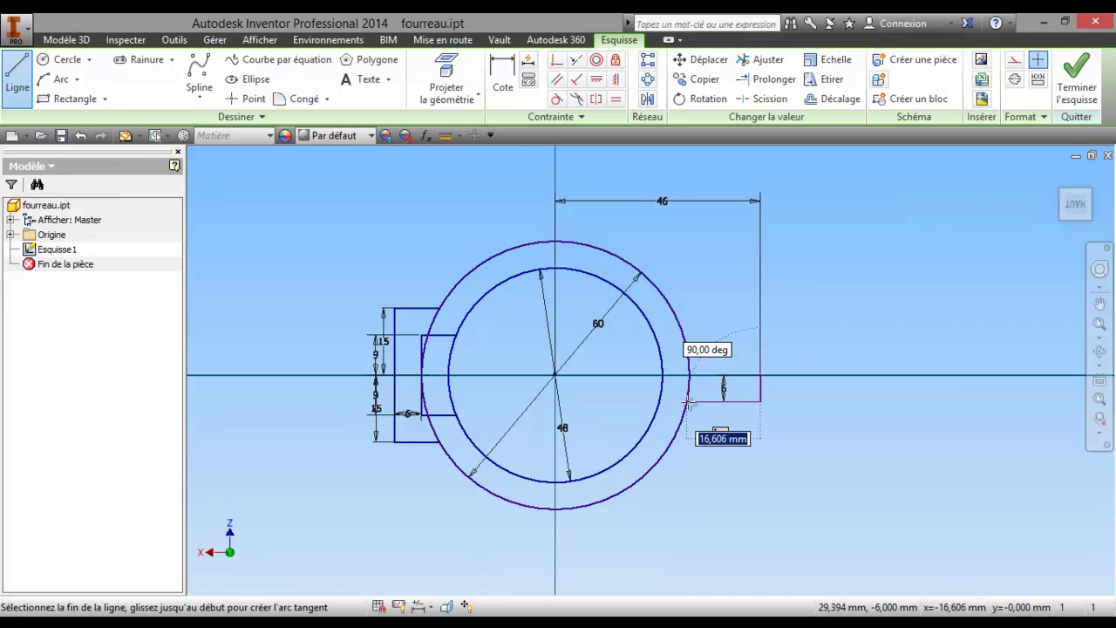
pyautogui.doubleClick(687, 402)
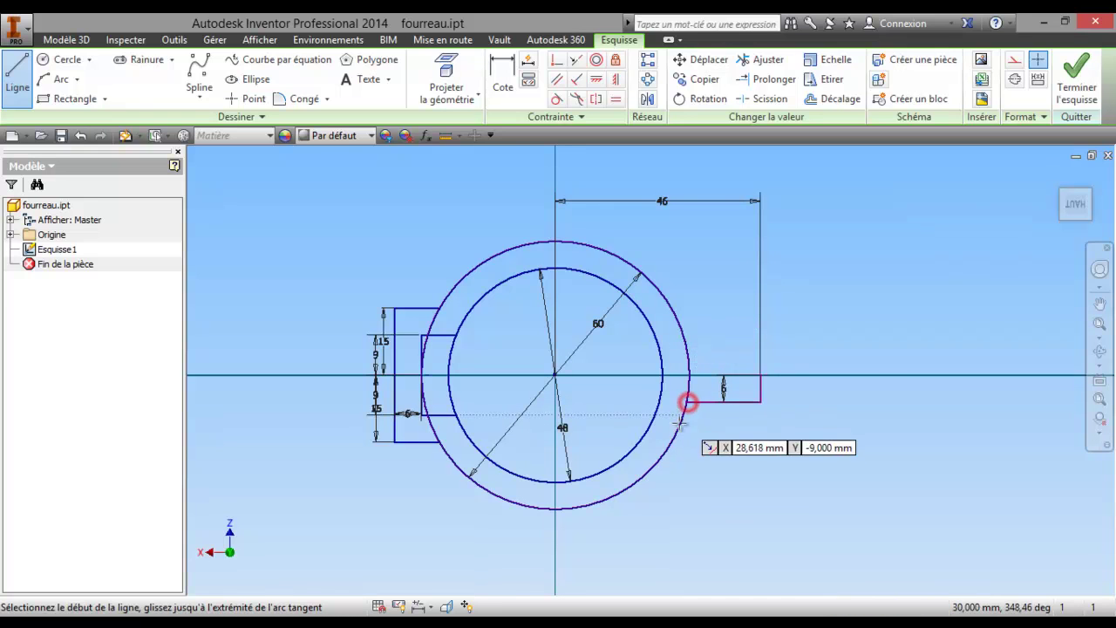
pyautogui.click(760, 375)
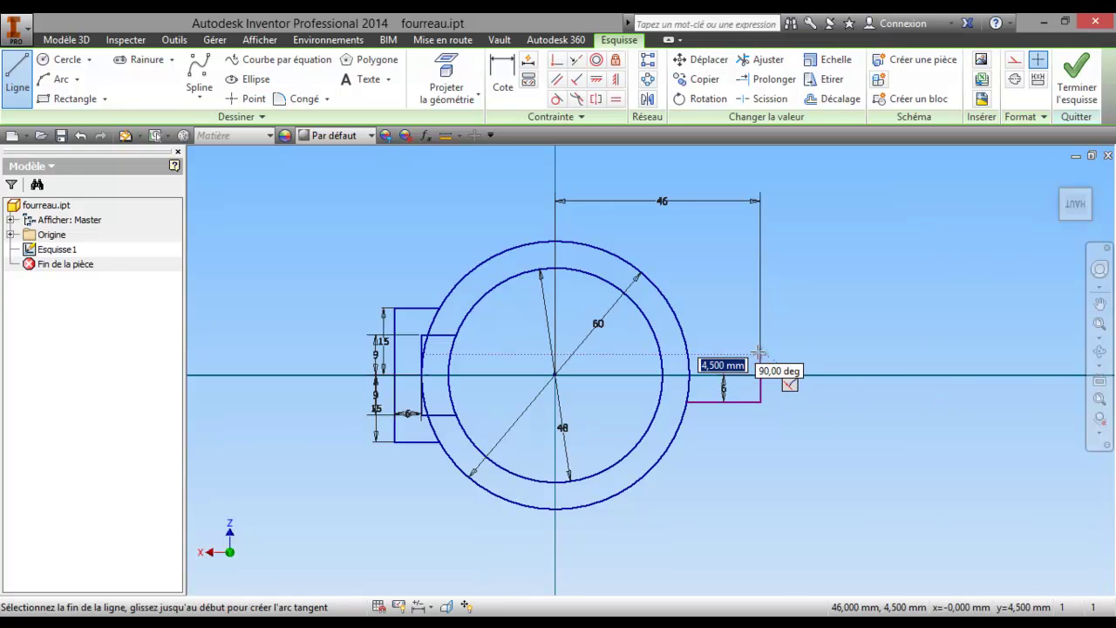
pyautogui.click(761, 349)
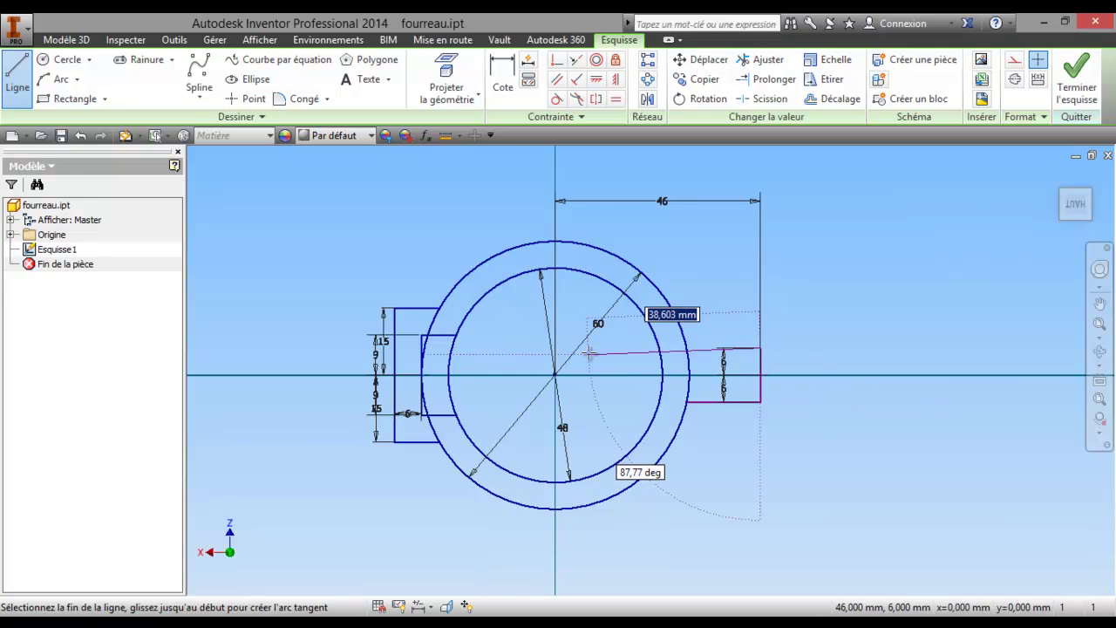
pyautogui.doubleClick(688, 348)
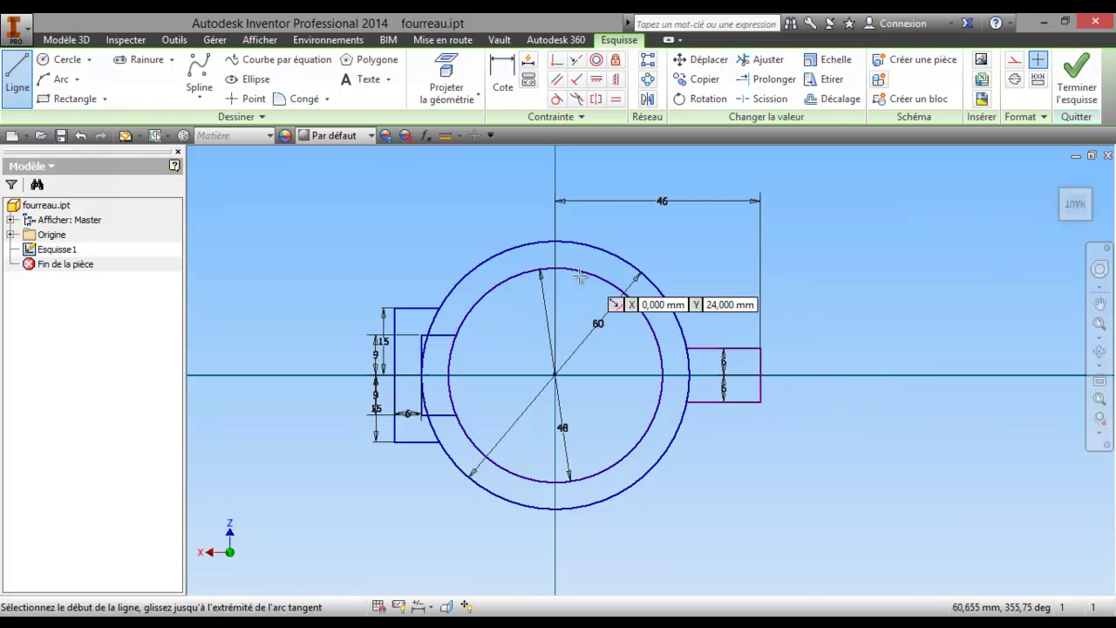
# - Trim the unwanted inner and outer arc pieces around the left lug and notch
pyautogui.rightClick(349, 230)
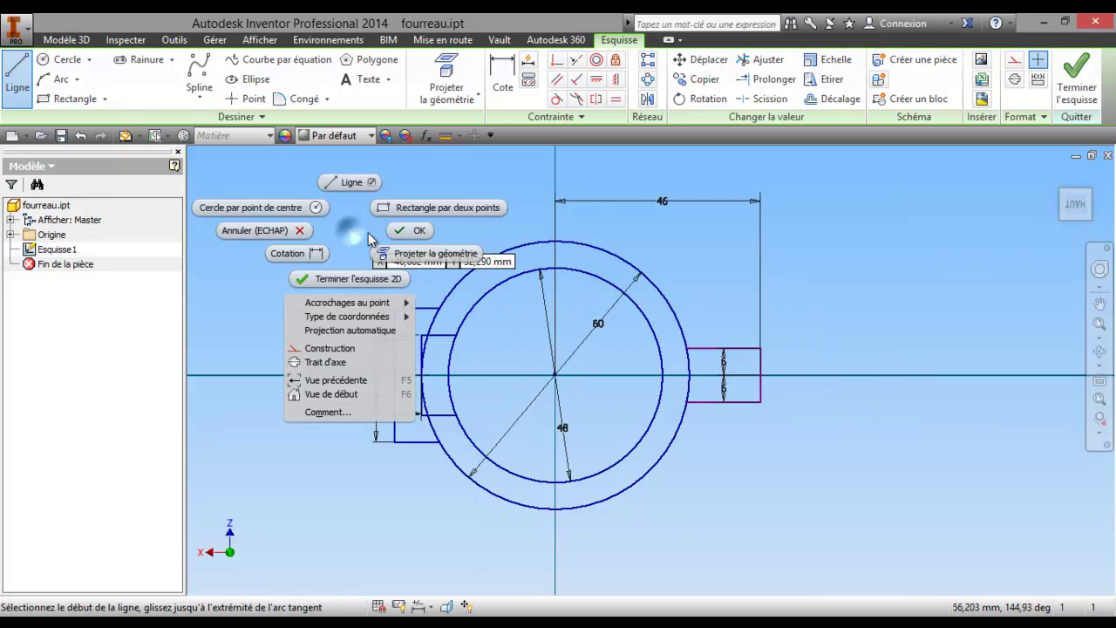
pyautogui.click(391, 228)
pyautogui.click(763, 59)
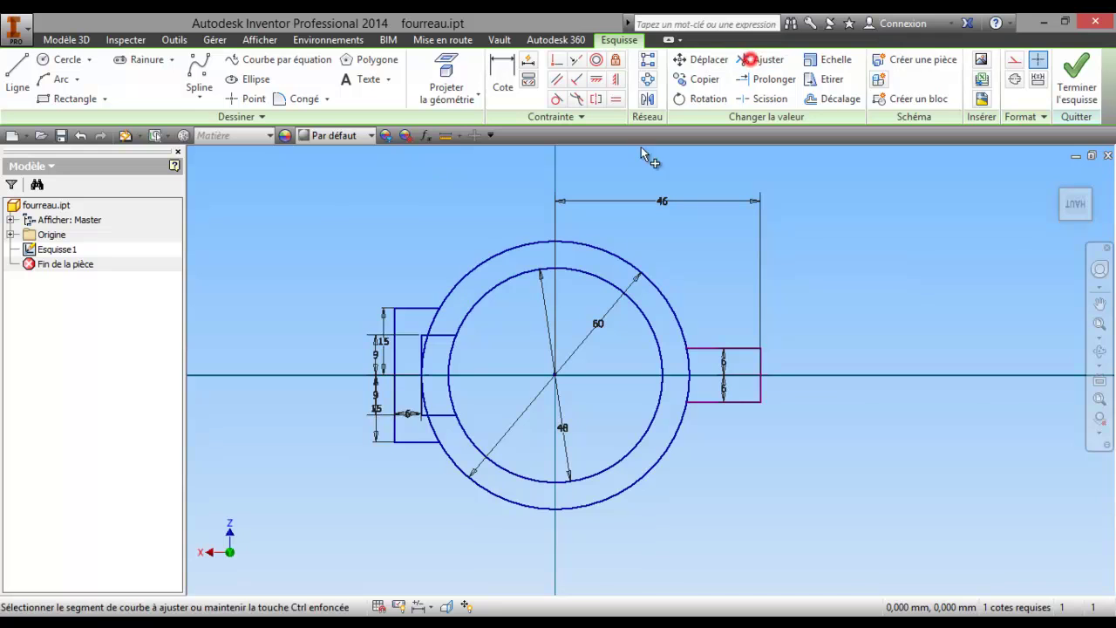
pyautogui.click(450, 353)
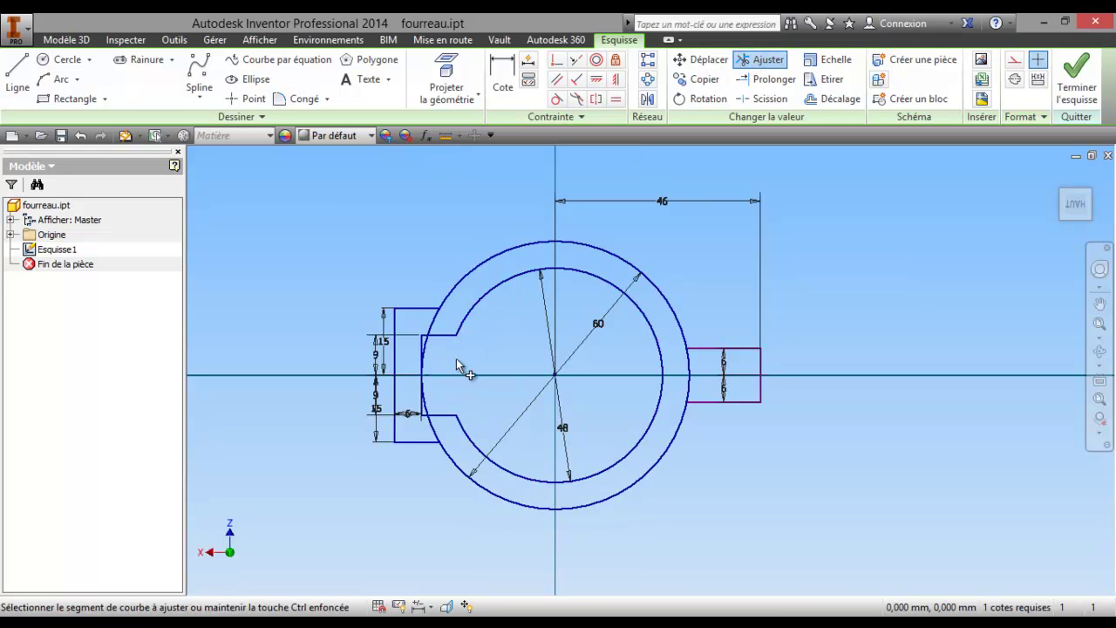
pyautogui.click(429, 319)
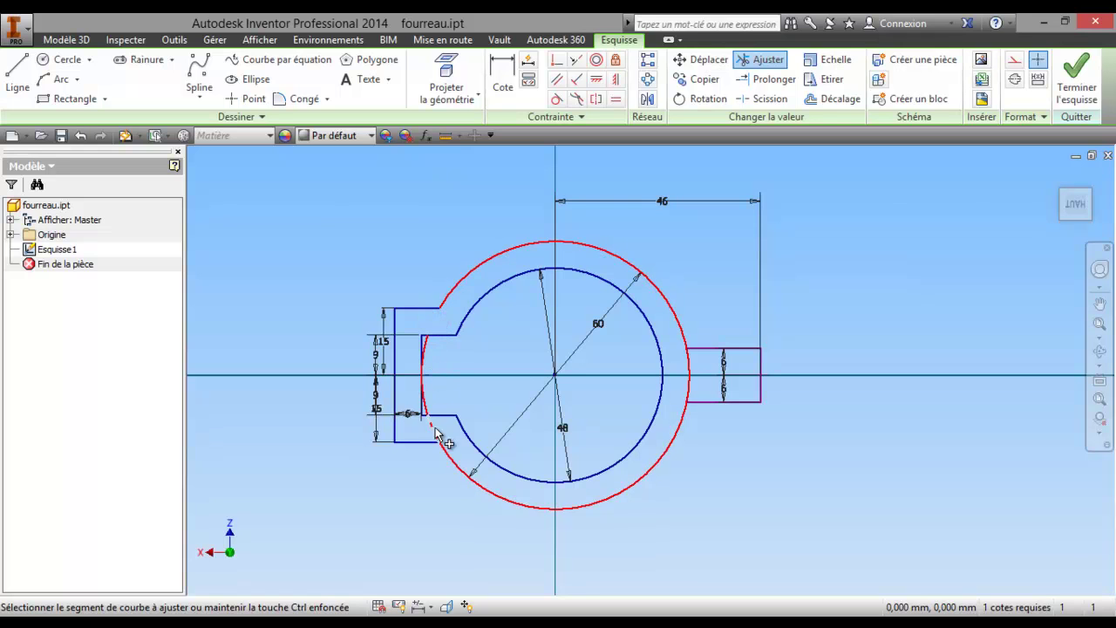
pyautogui.click(435, 431)
pyautogui.click(428, 406)
pyautogui.click(426, 352)
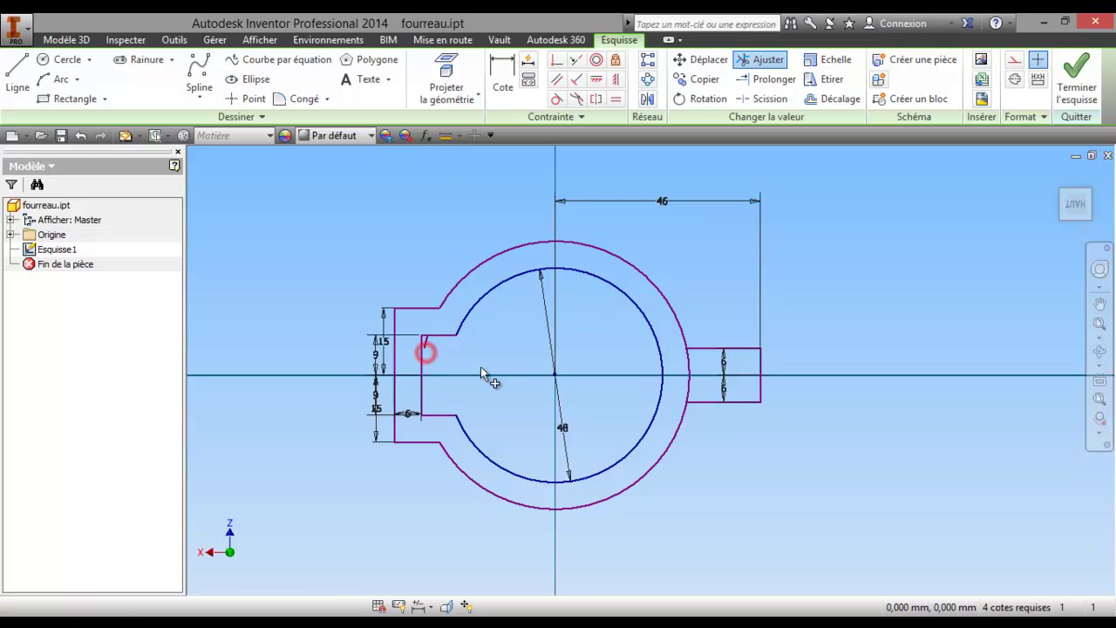
pyautogui.click(425, 340)
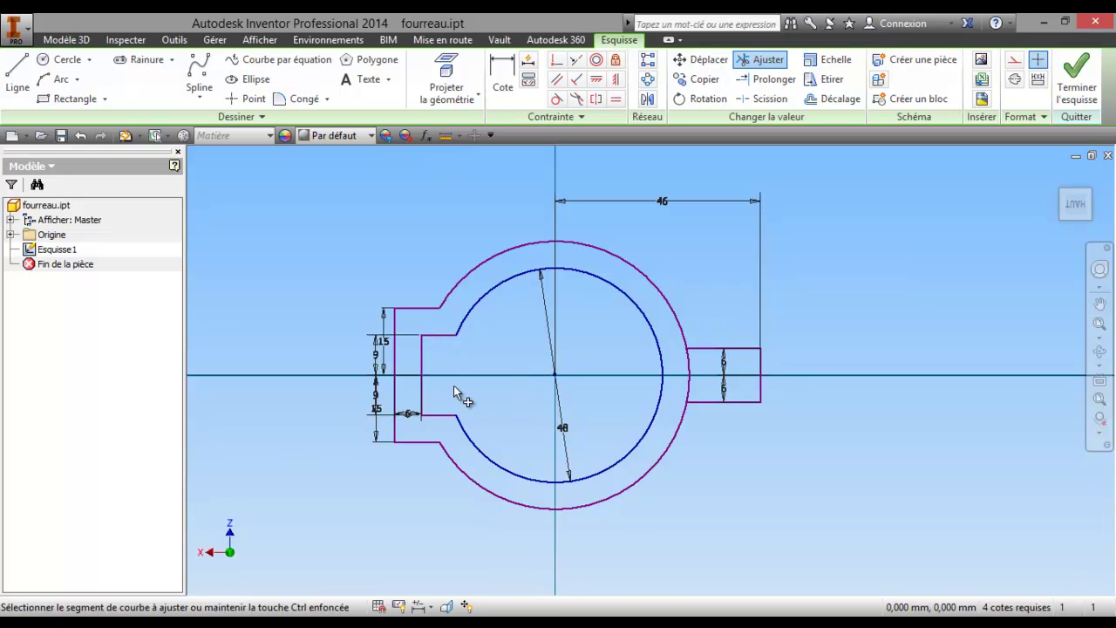
# - Check the fourreau reference drawing in Paint, then put it away and return to the Inventor sketch
pyautogui.moveTo(497, 349); pyautogui.dragTo(774, 341, button='middle')
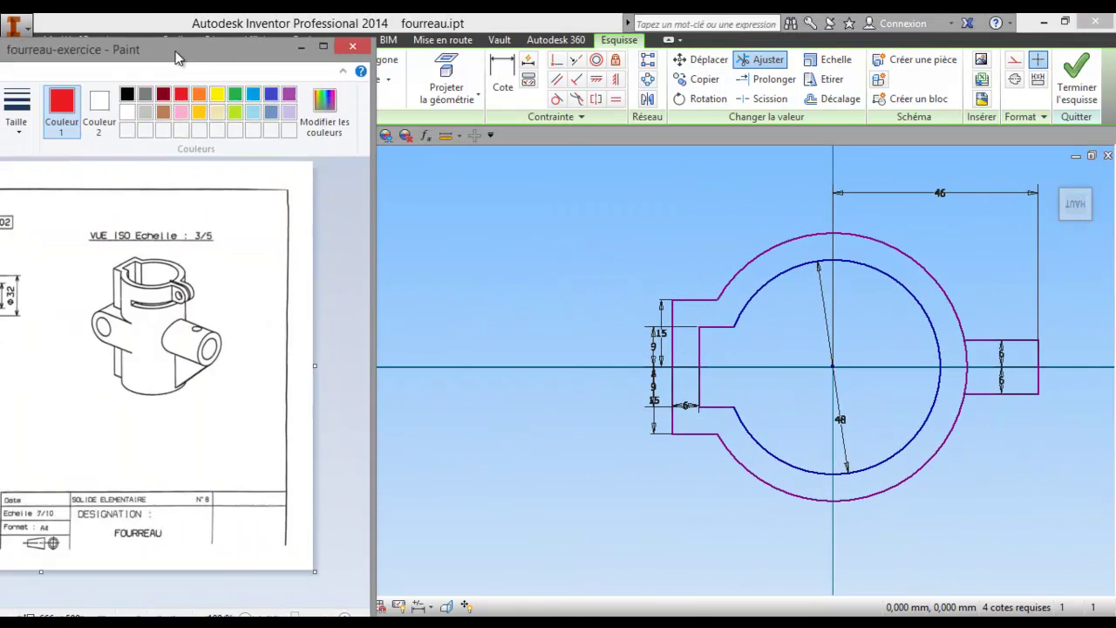
pyautogui.moveTo(90, 50); pyautogui.dragTo(479, 104)
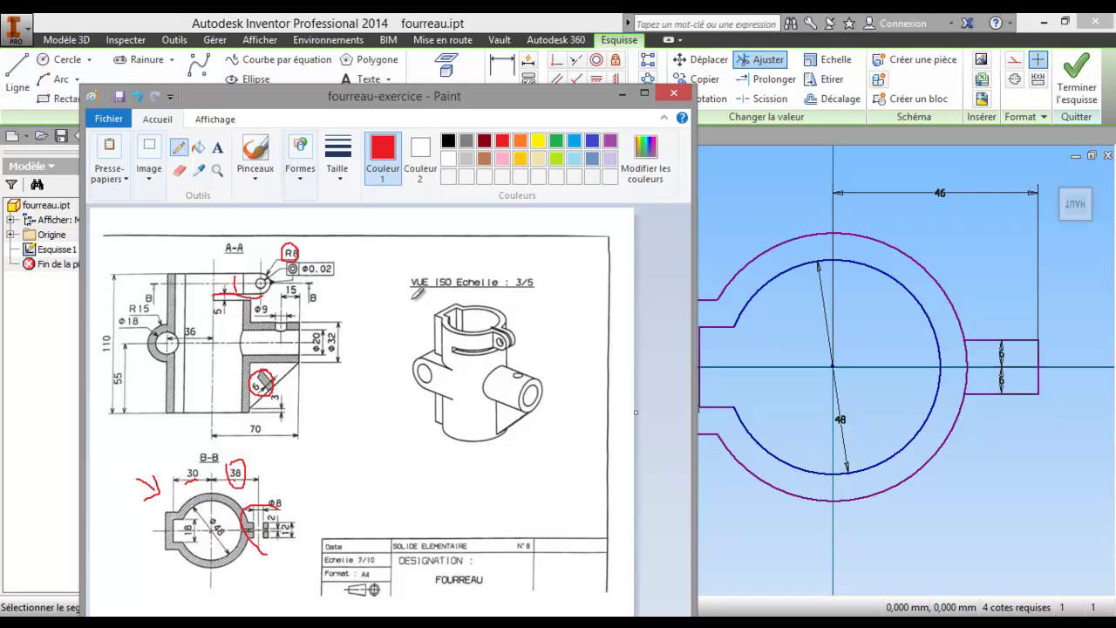
pyautogui.click(538, 100)
pyautogui.moveTo(839, 359); pyautogui.dragTo(409, 364, button='middle')
pyautogui.click(18, 69)
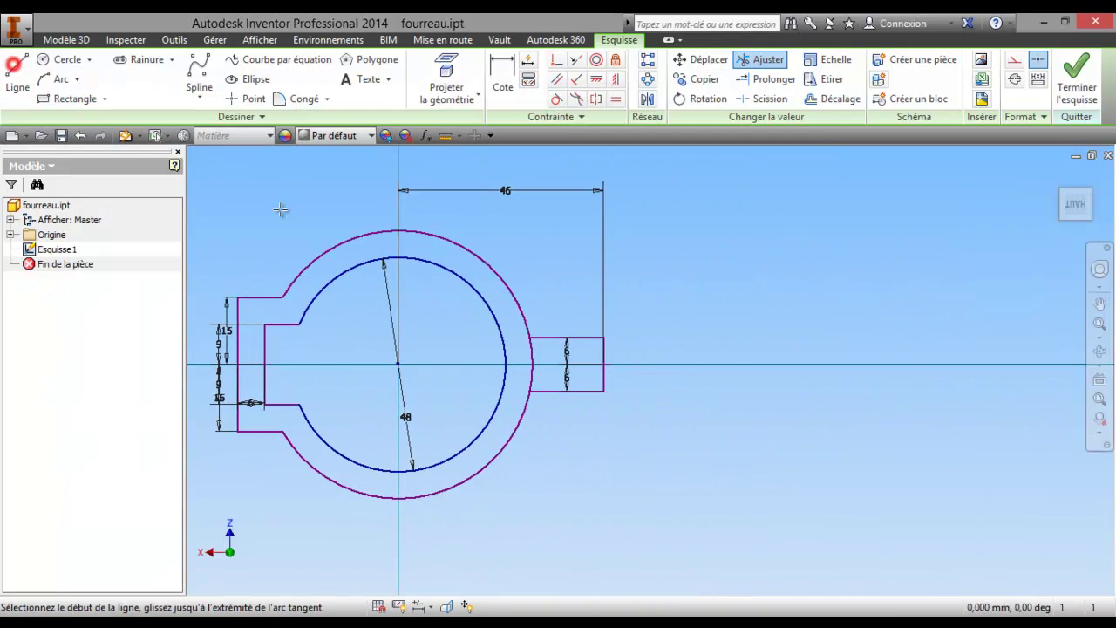
# - Draw slot lines from the right lug's end to the inner circle, with 1 and 0,5 mm segments
pyautogui.click(603, 365)
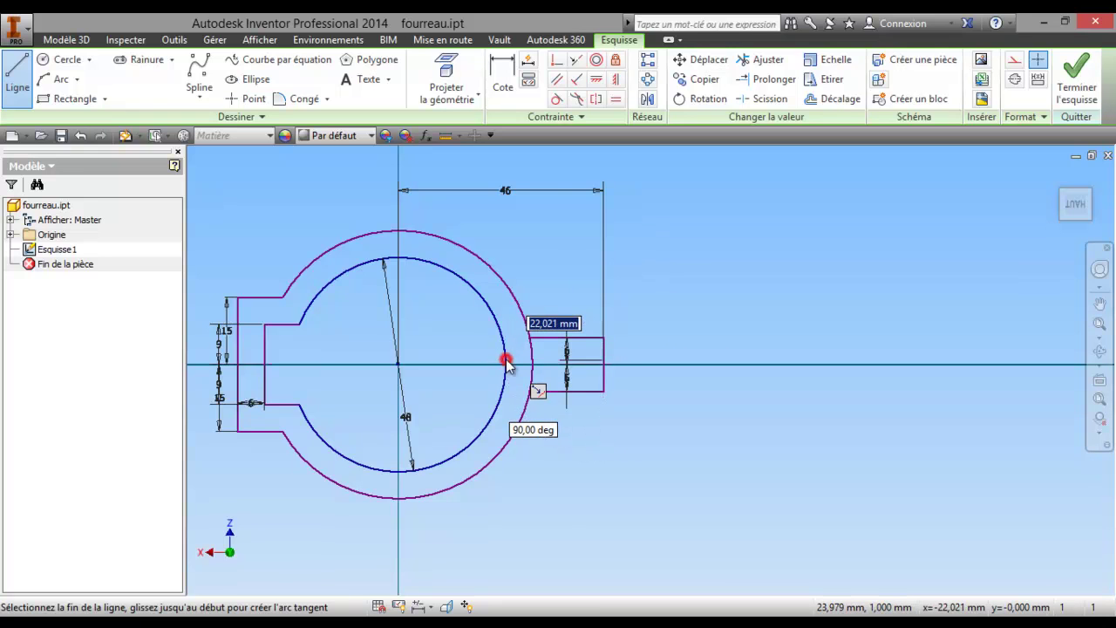
pyautogui.doubleClick(506, 359)
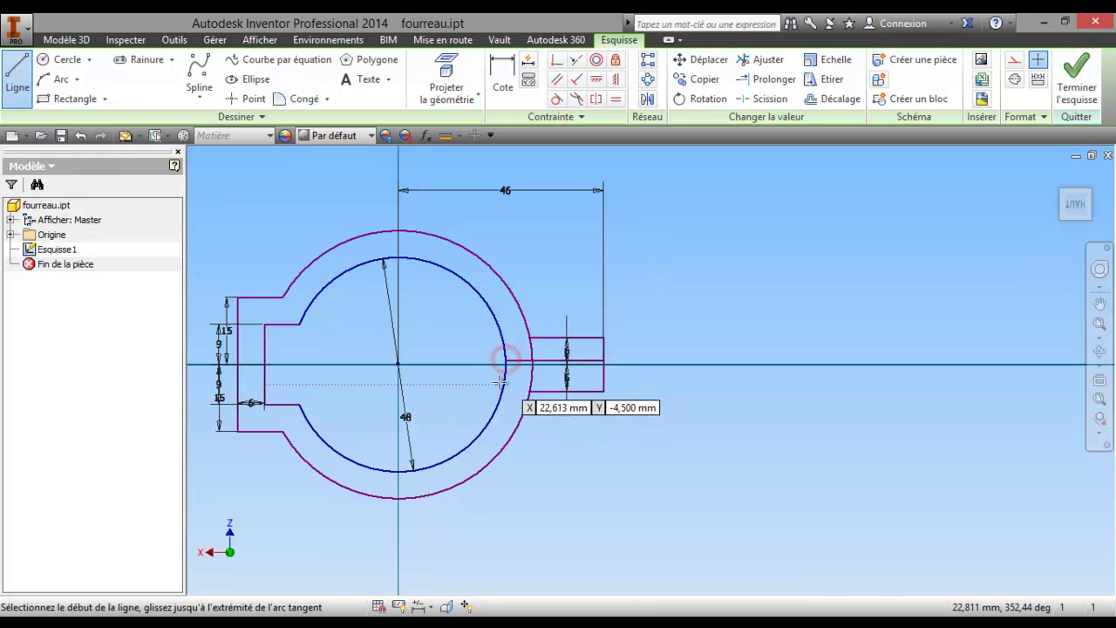
pyautogui.click(604, 362)
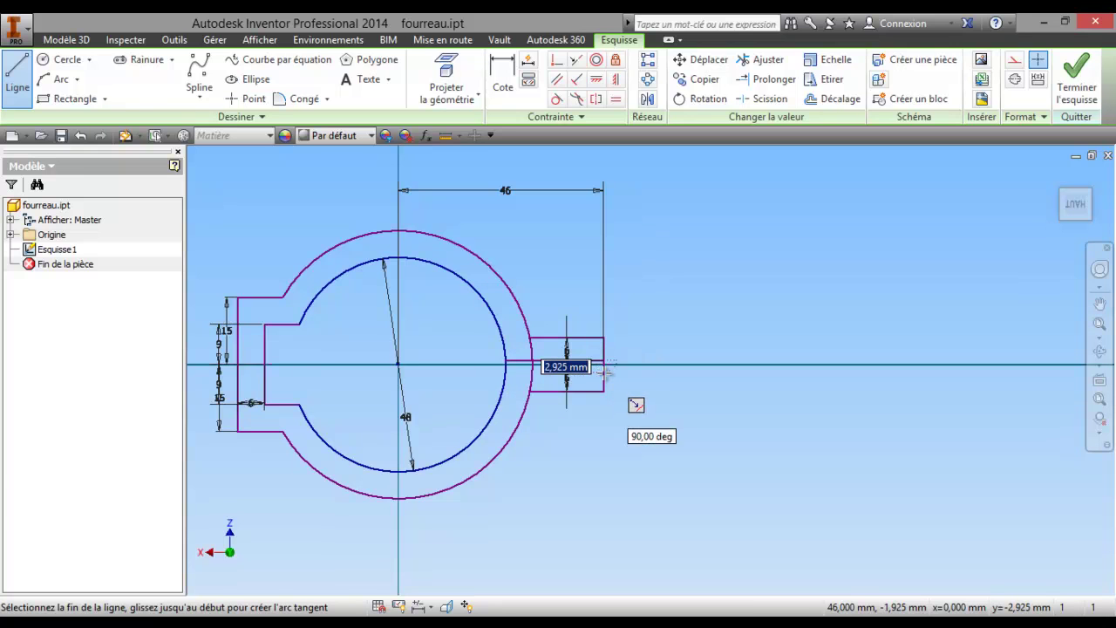
pyautogui.write('1')
pyautogui.press('Return')
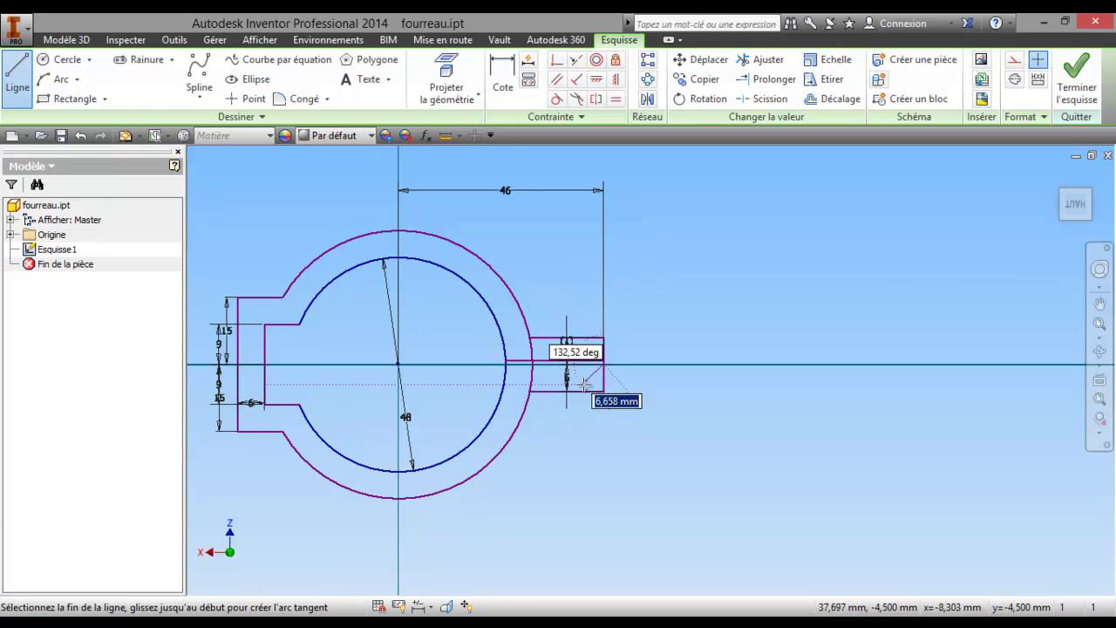
pyautogui.scroll(-2, 583, 362)
pyautogui.scroll(-2, 610, 357)
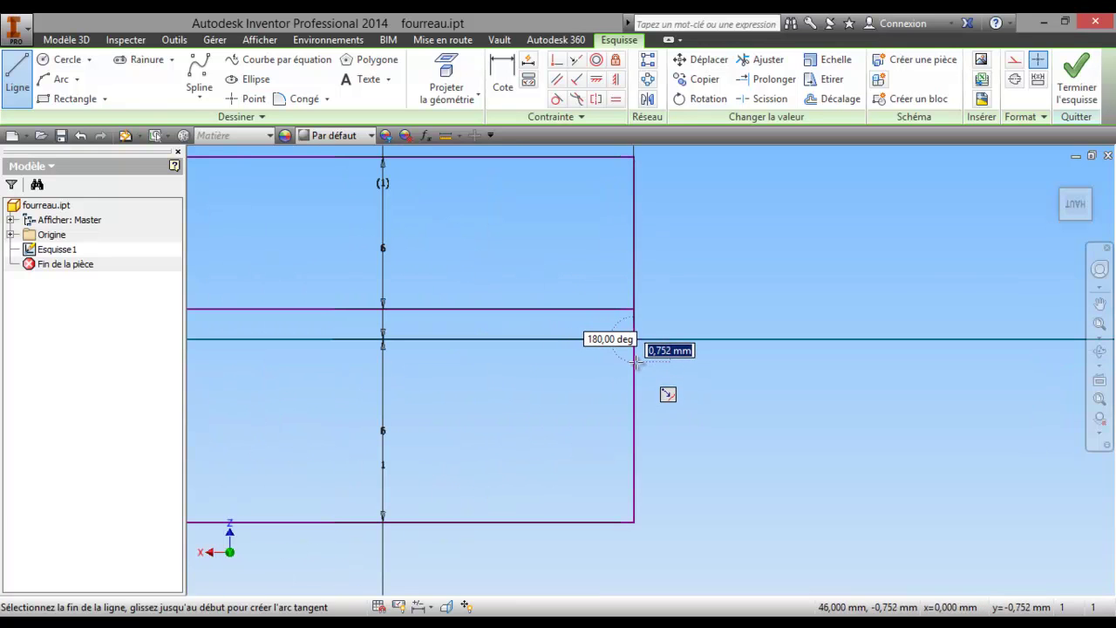
pyautogui.write('0,5')
pyautogui.press('Return')
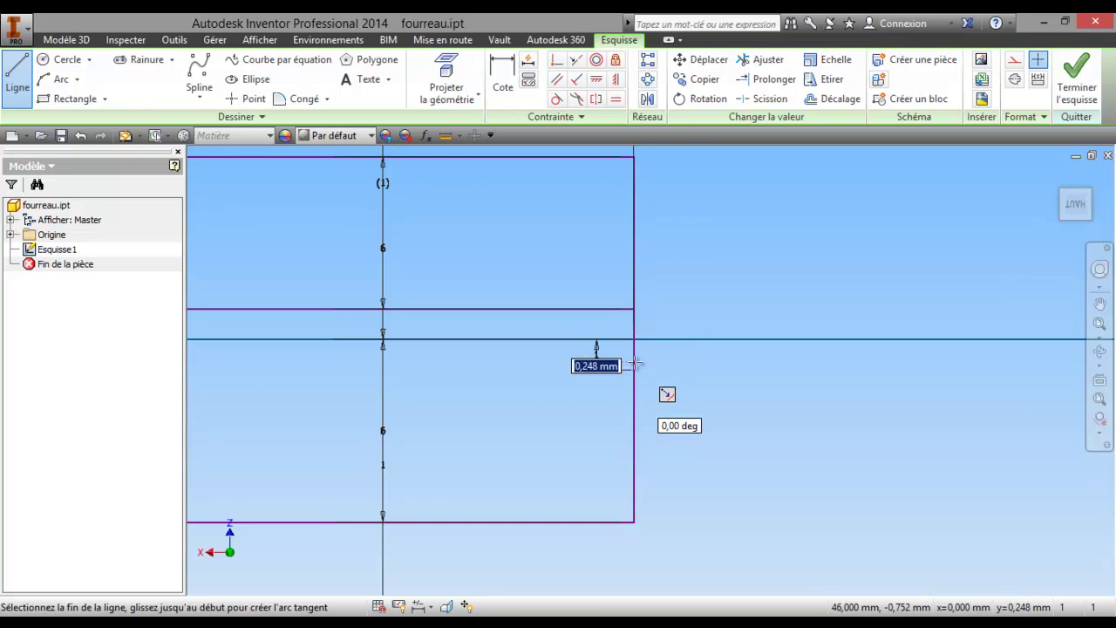
pyautogui.scroll(3, 435, 397)
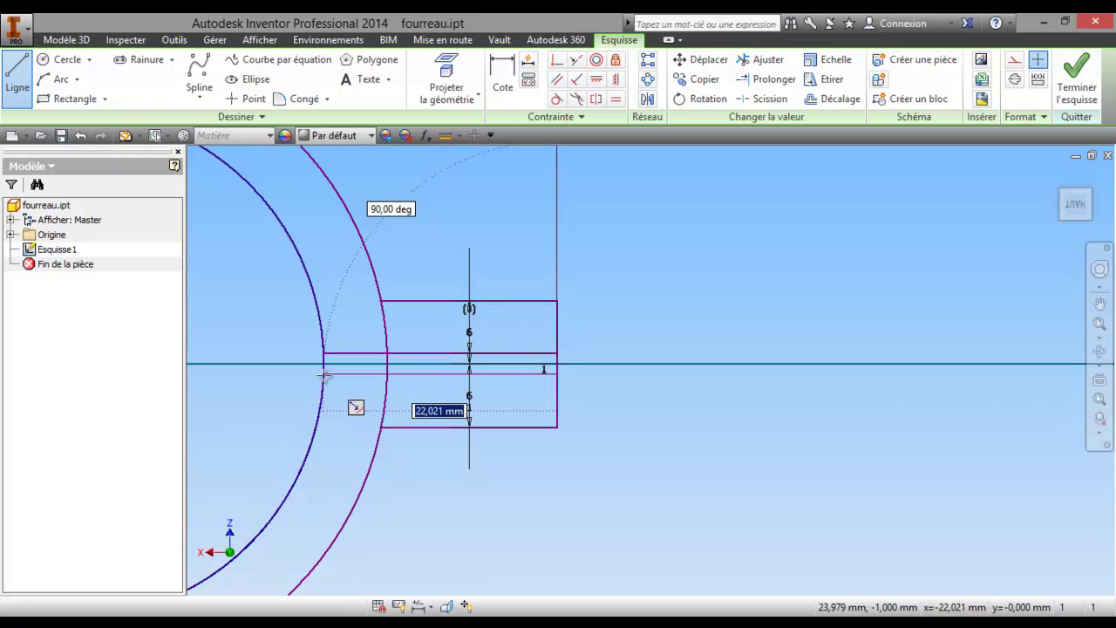
pyautogui.click(321, 375)
pyautogui.scroll(2, 558, 402)
pyautogui.scroll(2, 645, 288)
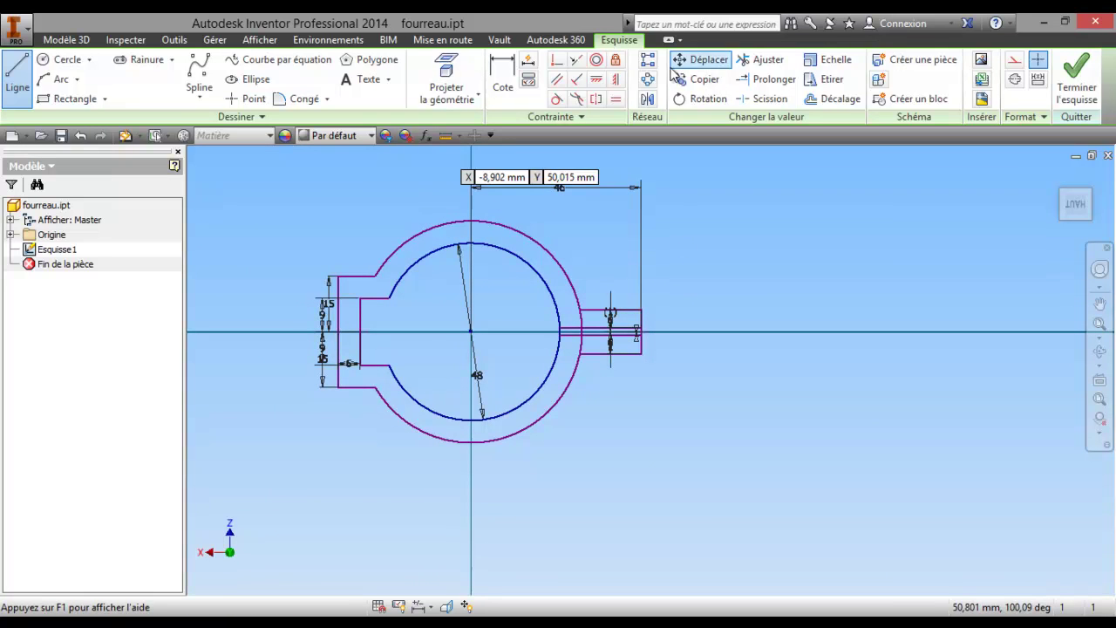
# - Trim the outer arcs, inner arc and short divider inside the slot, then dismiss the dimension warning
pyautogui.click(744, 59)
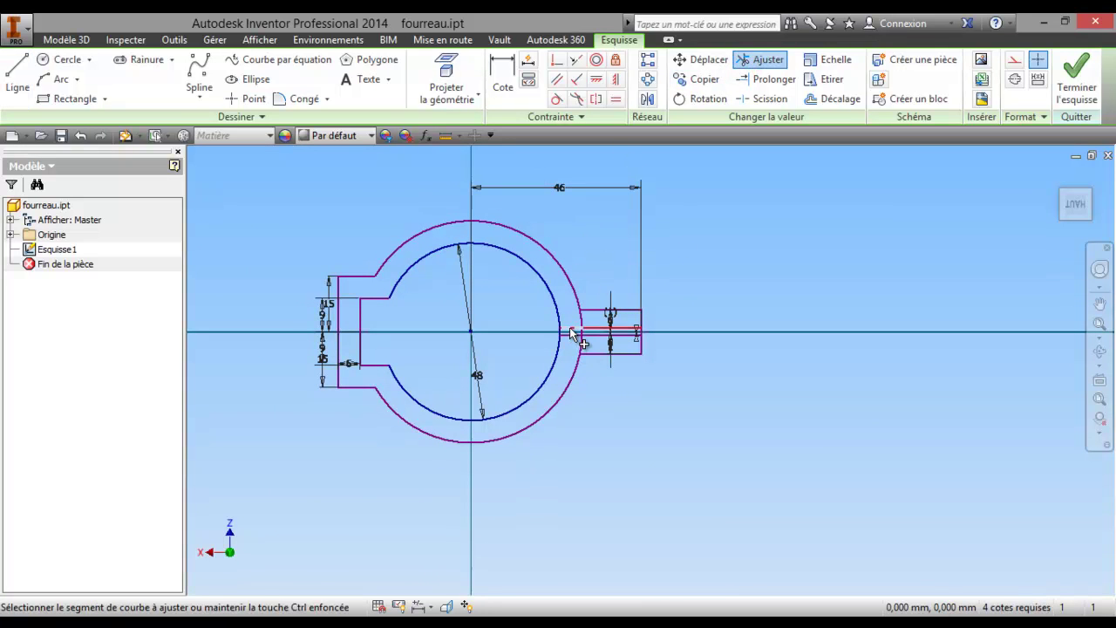
pyautogui.click(581, 321)
pyautogui.click(583, 342)
pyautogui.scroll(5, 562, 334)
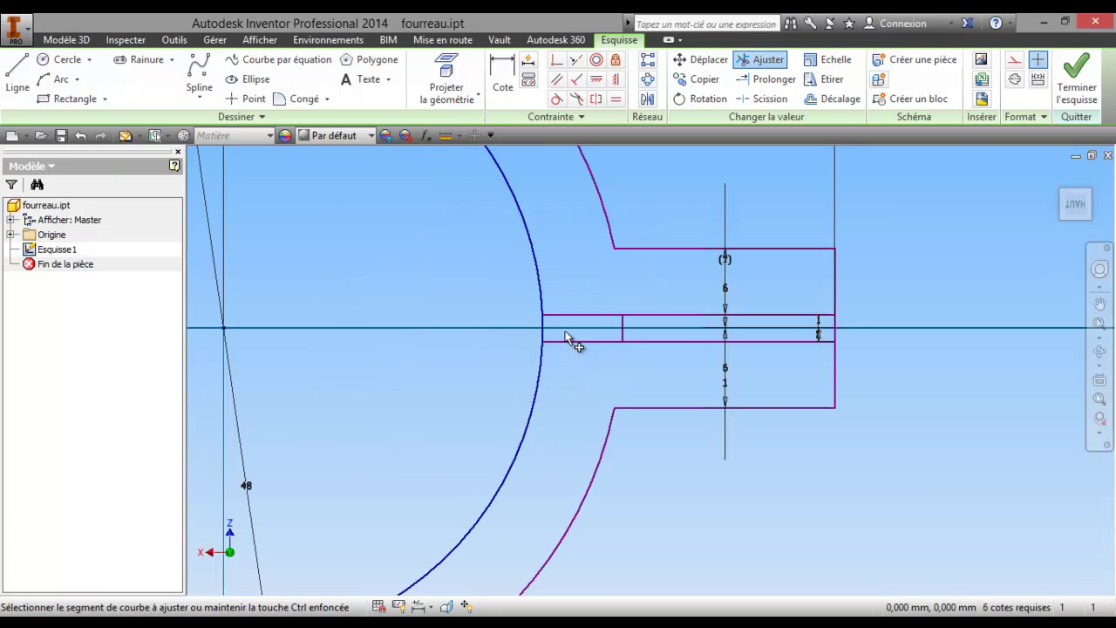
pyautogui.click(542, 328)
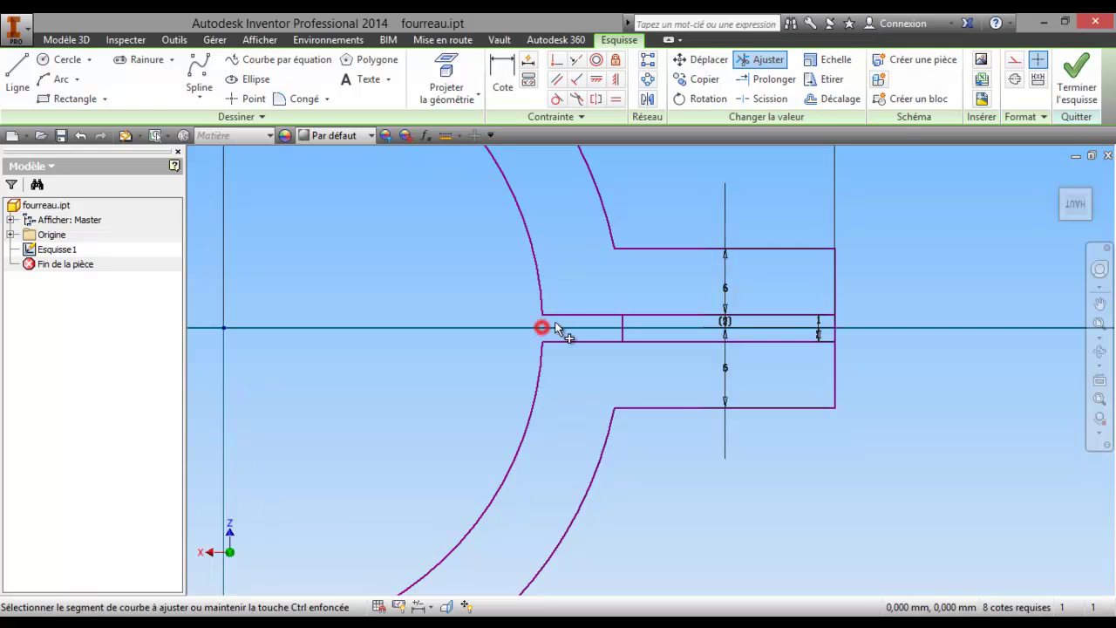
pyautogui.click(623, 327)
pyautogui.click(837, 325)
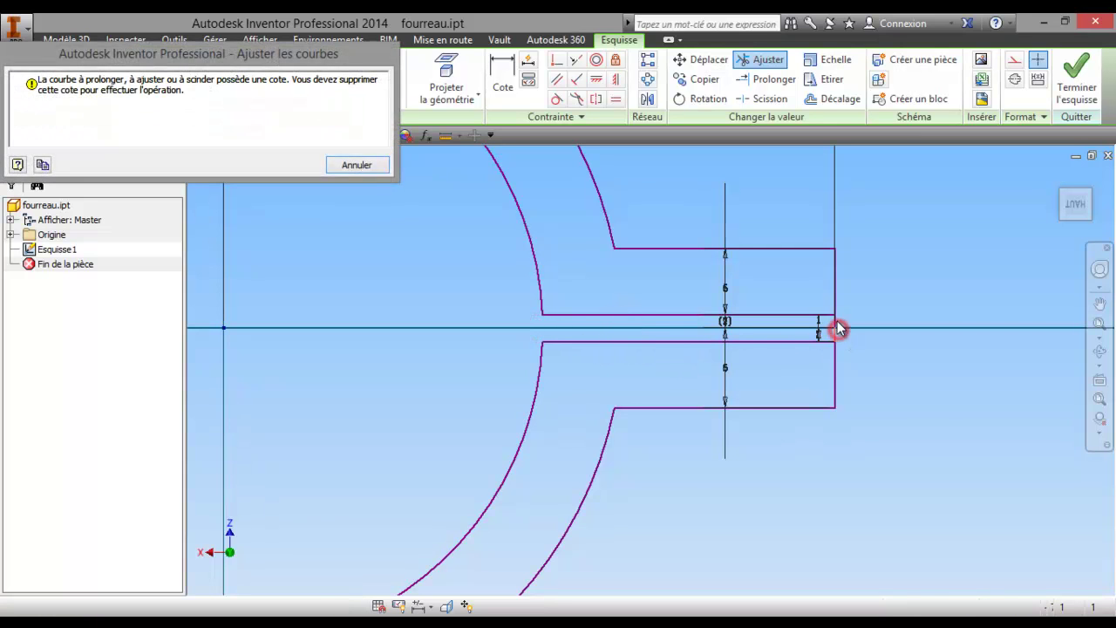
pyautogui.click(357, 166)
# - Recheck the fourreau reference drawing in Paint, then hide it again
pyautogui.scroll(-2, 498, 374)
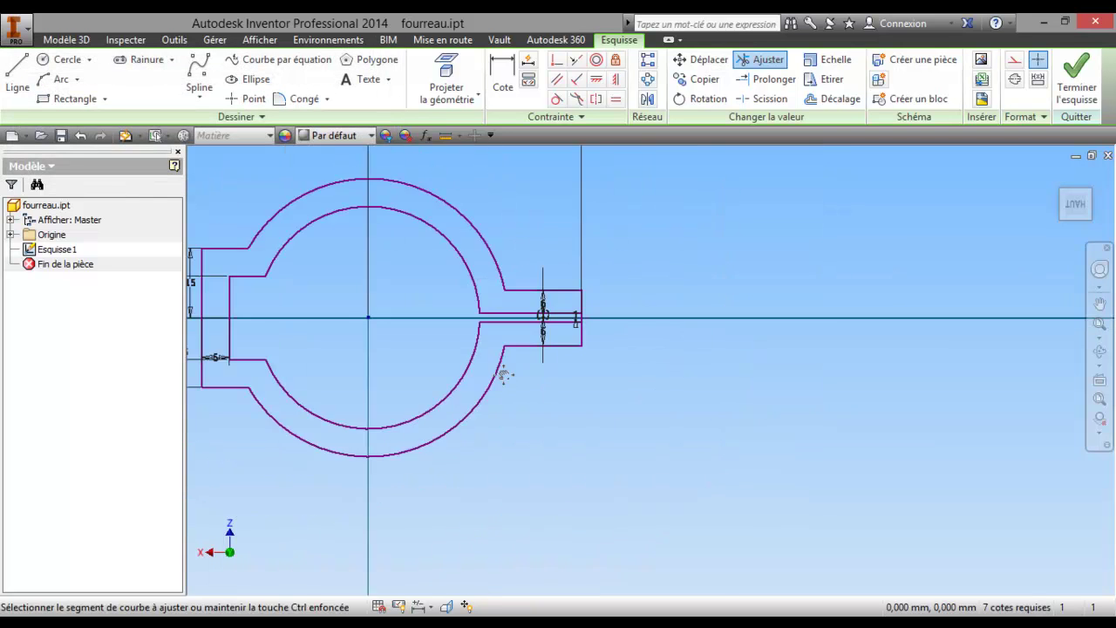
pyautogui.scroll(-3, 638, 413)
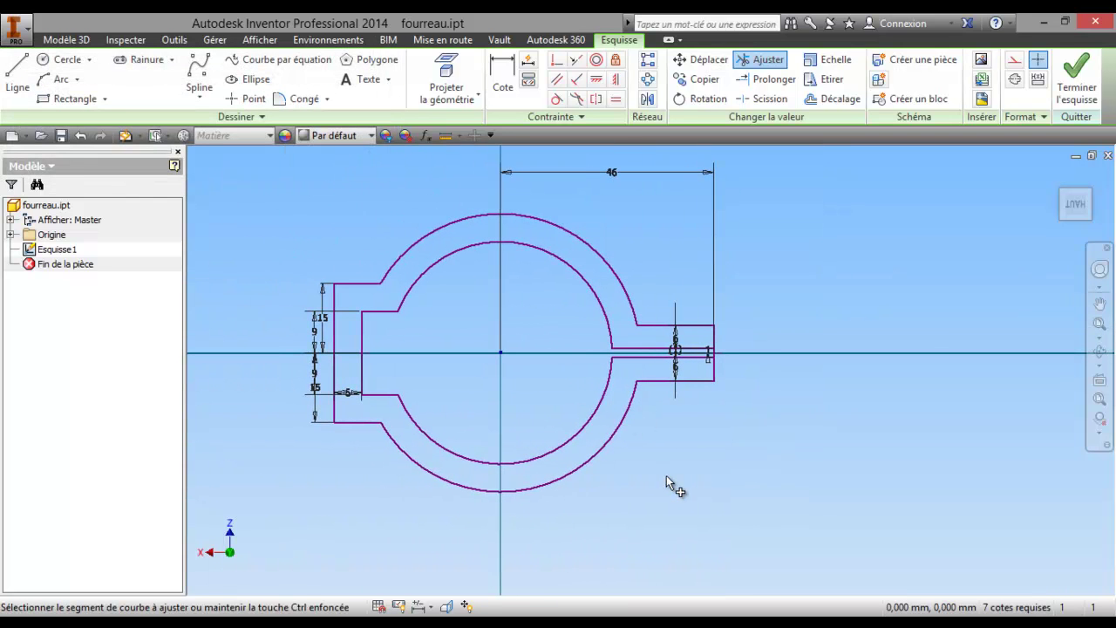
pyautogui.moveTo(516, 375); pyautogui.dragTo(880, 401, button='middle')
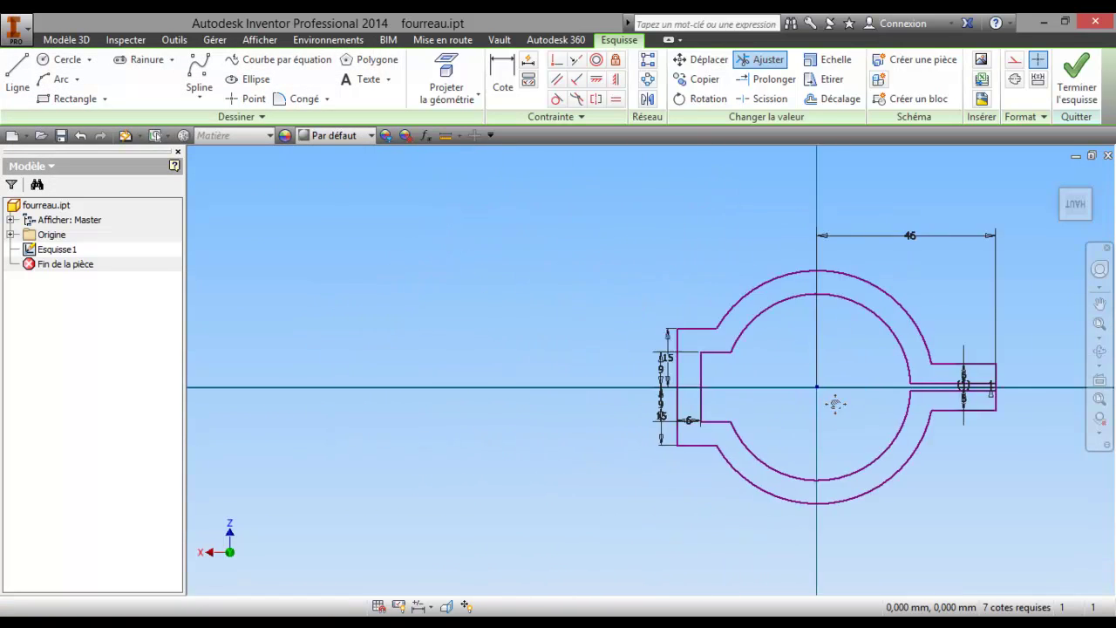
pyautogui.hotkey('alt', 'Tab')
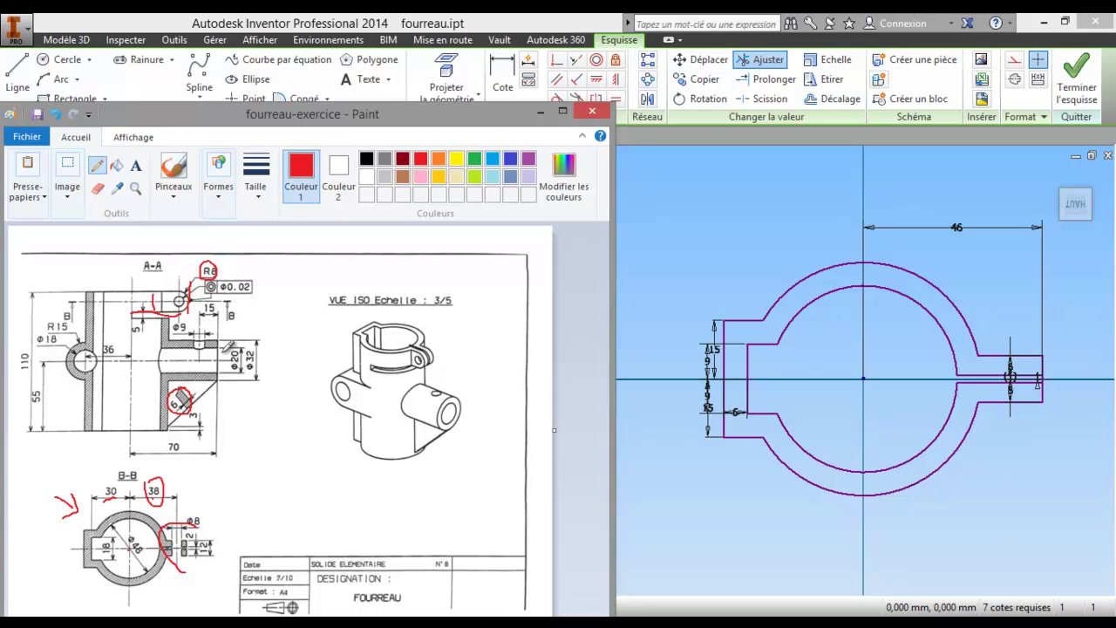
pyautogui.press('super+Down')
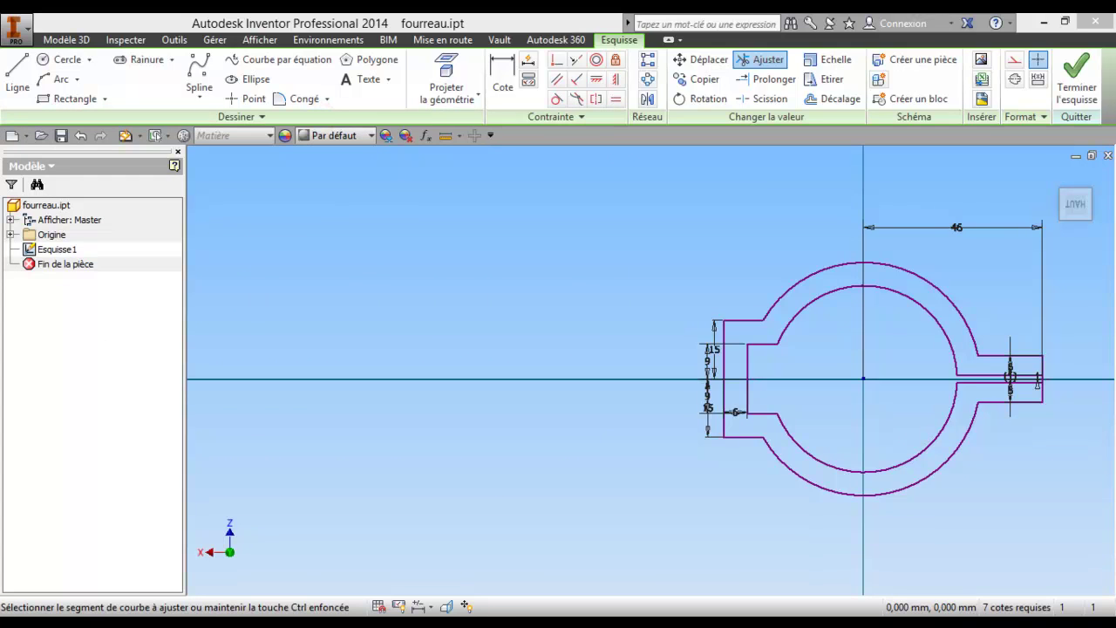
# - Finish Esquisse1 and extrude the ring profile 10 mm into Extrusion1
pyautogui.click(1078, 89)
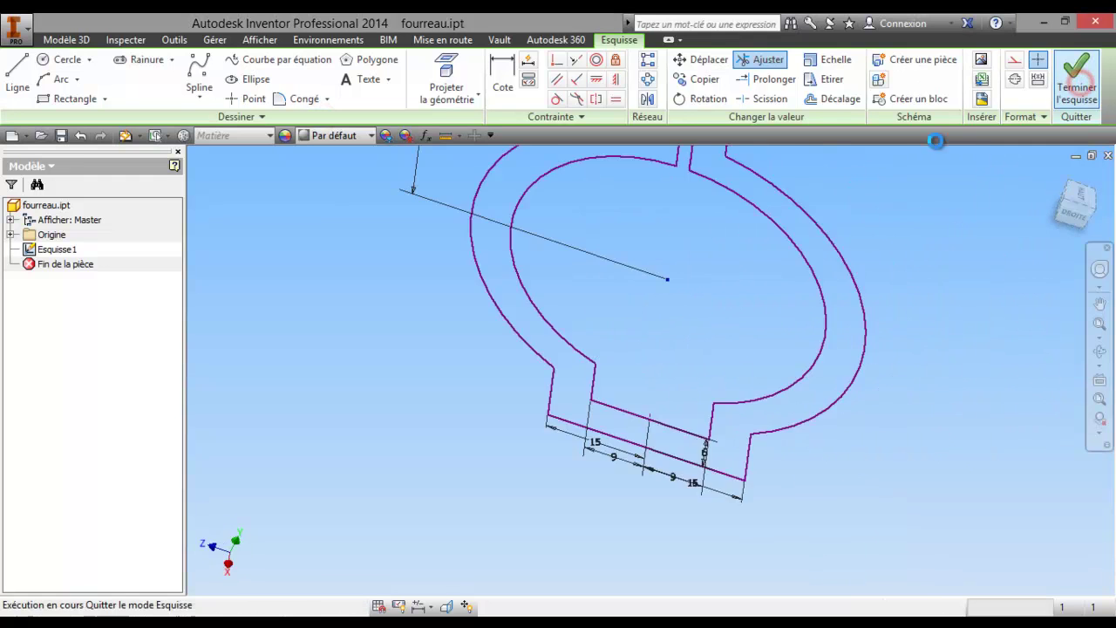
pyautogui.click(146, 75)
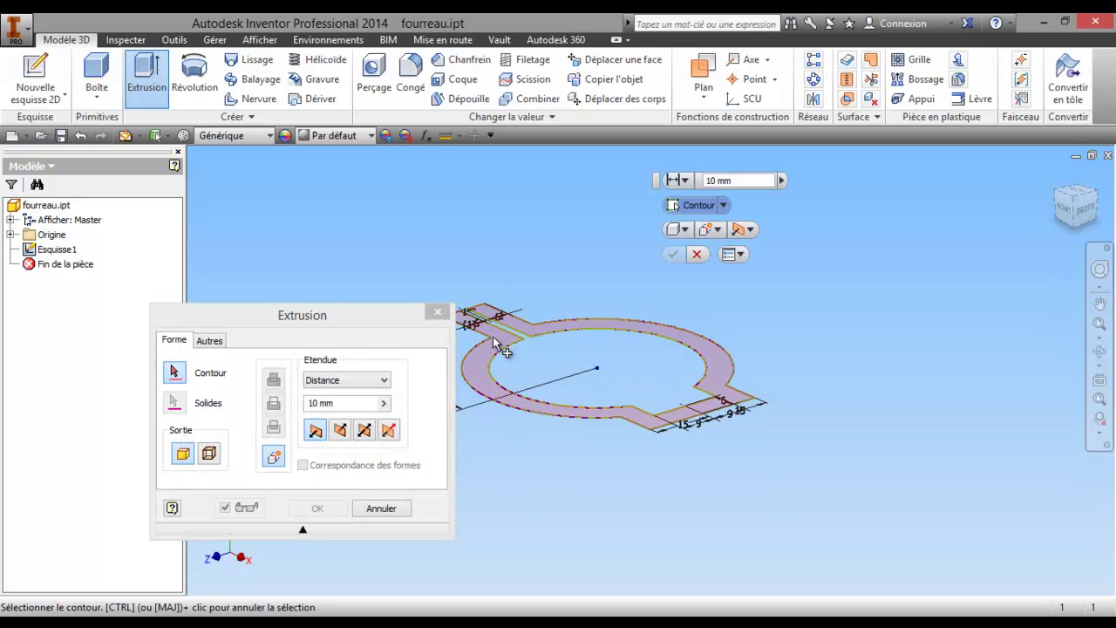
pyautogui.click(494, 342)
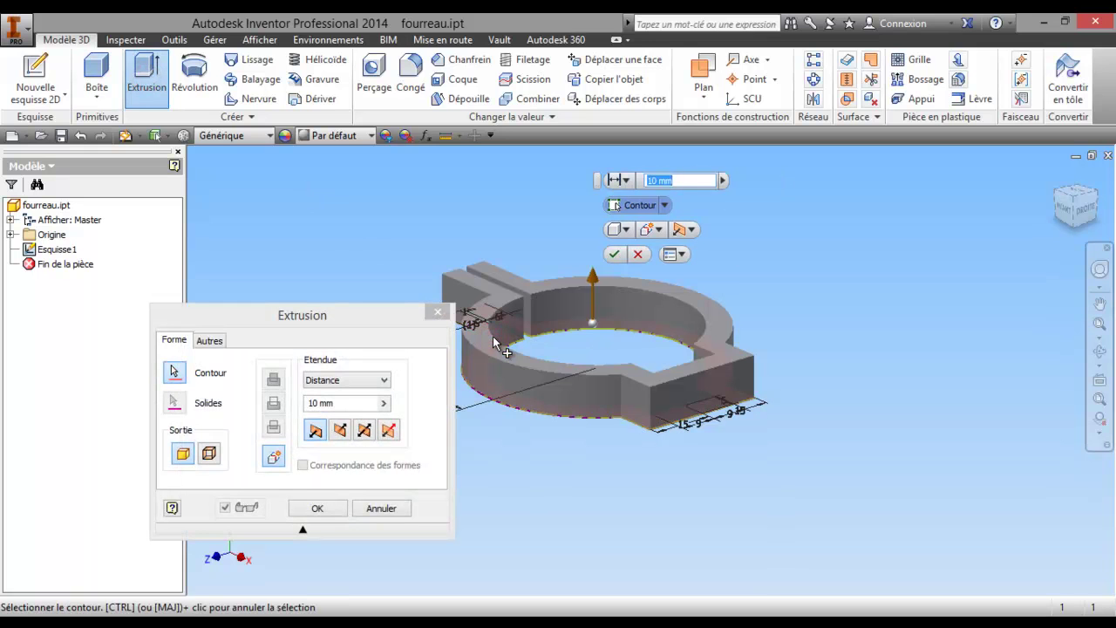
pyautogui.write('16')
pyautogui.press('Return')
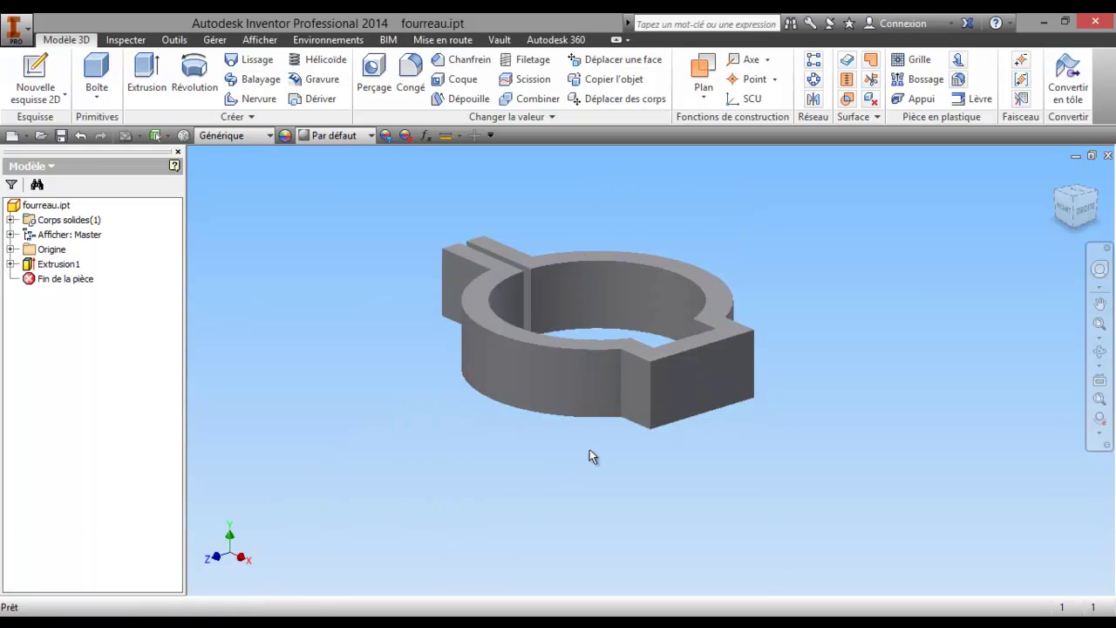
pyautogui.scroll(-3, 611, 454)
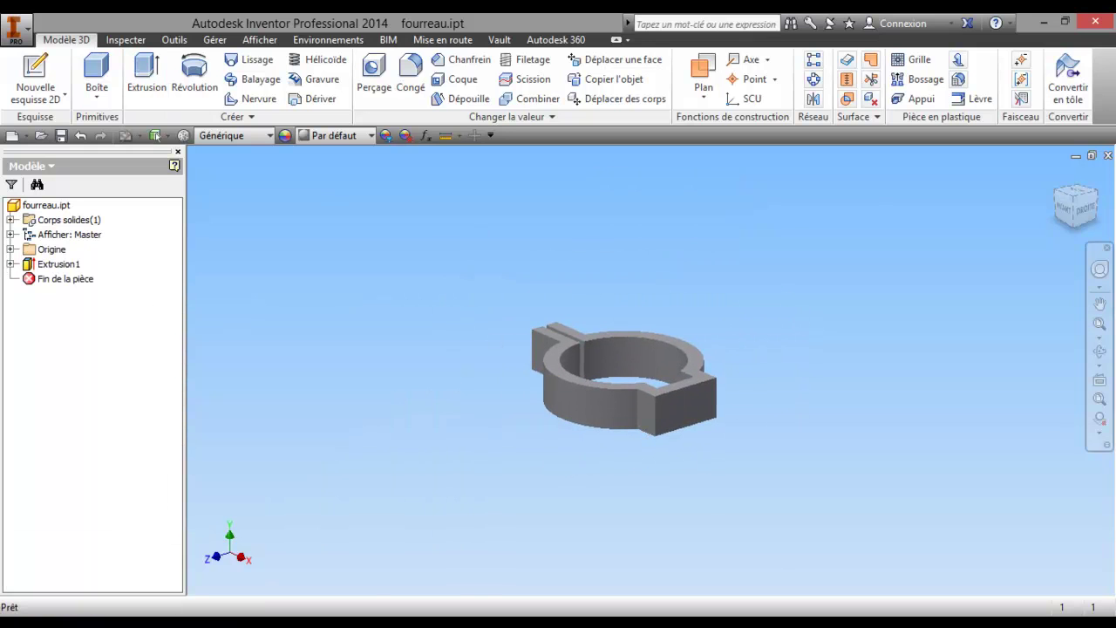
pyautogui.moveTo(384, 393); pyautogui.dragTo(636, 383, button='middle')
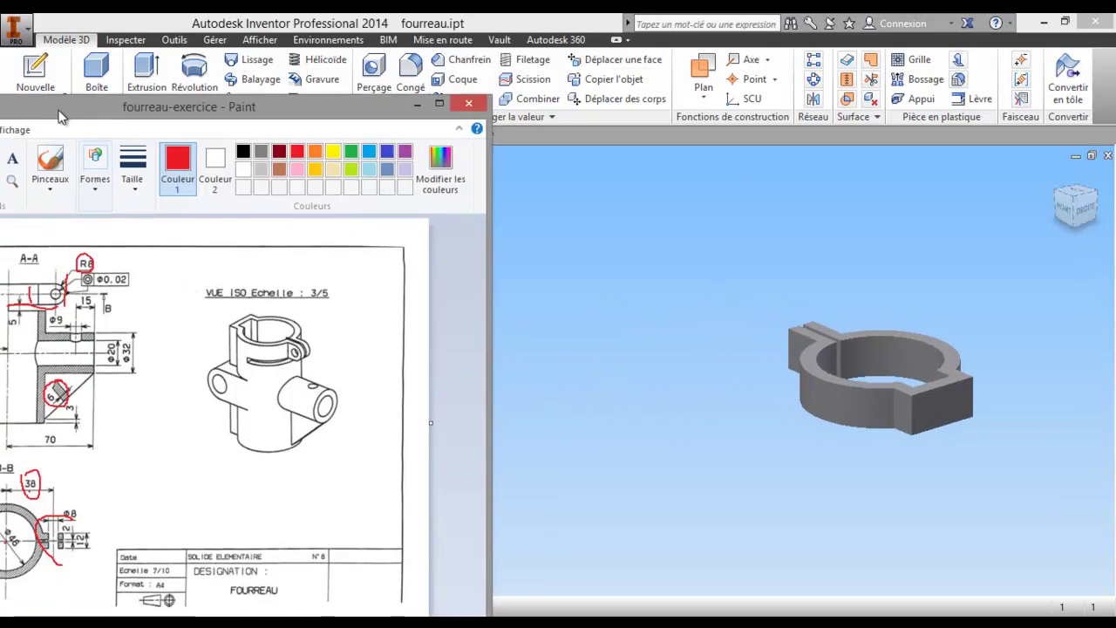
pyautogui.moveTo(196, 112); pyautogui.dragTo(232, 75)
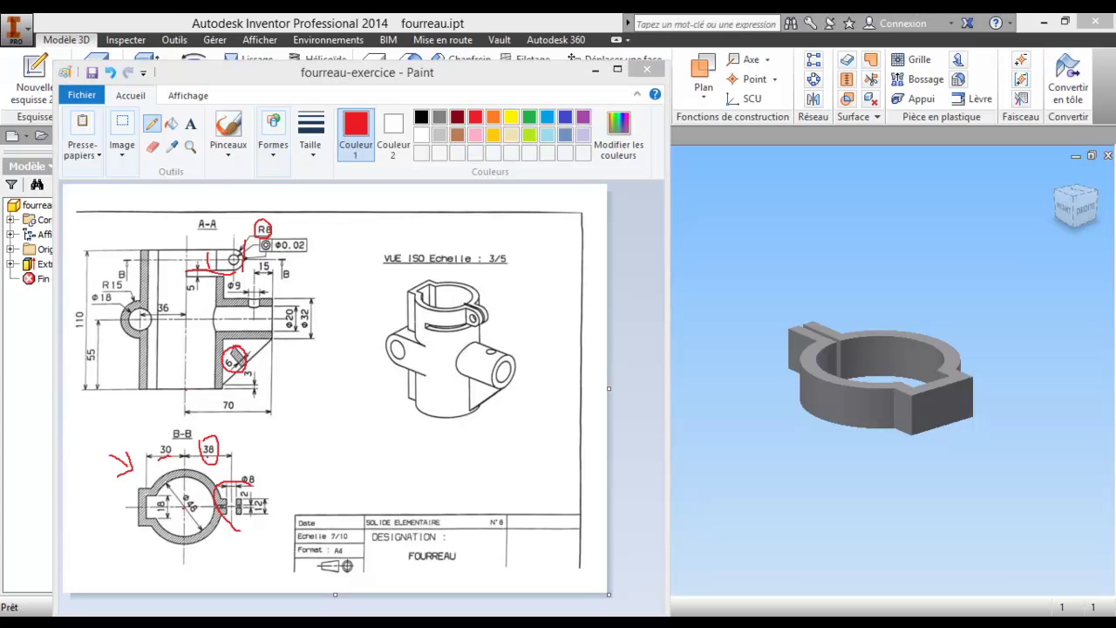
pyautogui.click(485, 77)
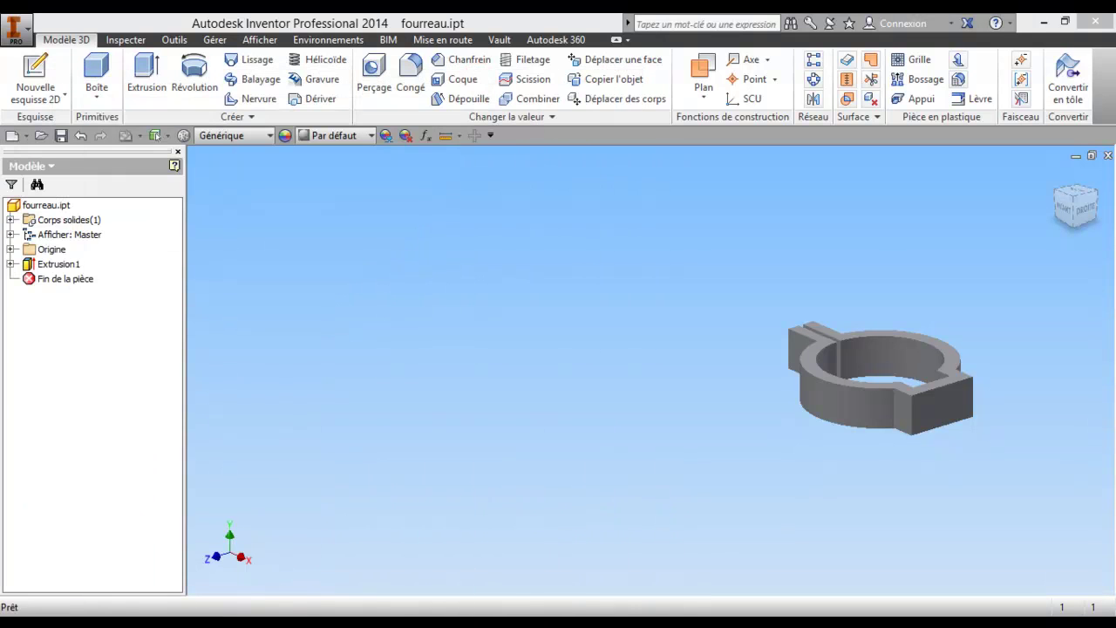
# - On the ring's top face, sketch two origin-centred circles on its outer and inner edges, then finish Esquisse2
pyautogui.rightClick(811, 364)
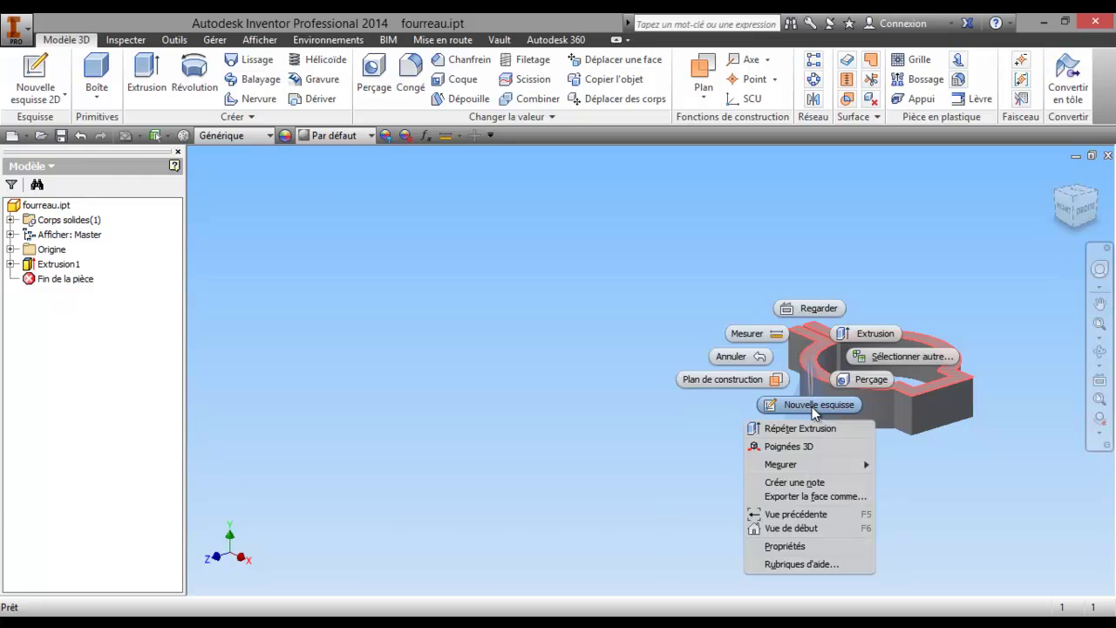
pyautogui.click(808, 406)
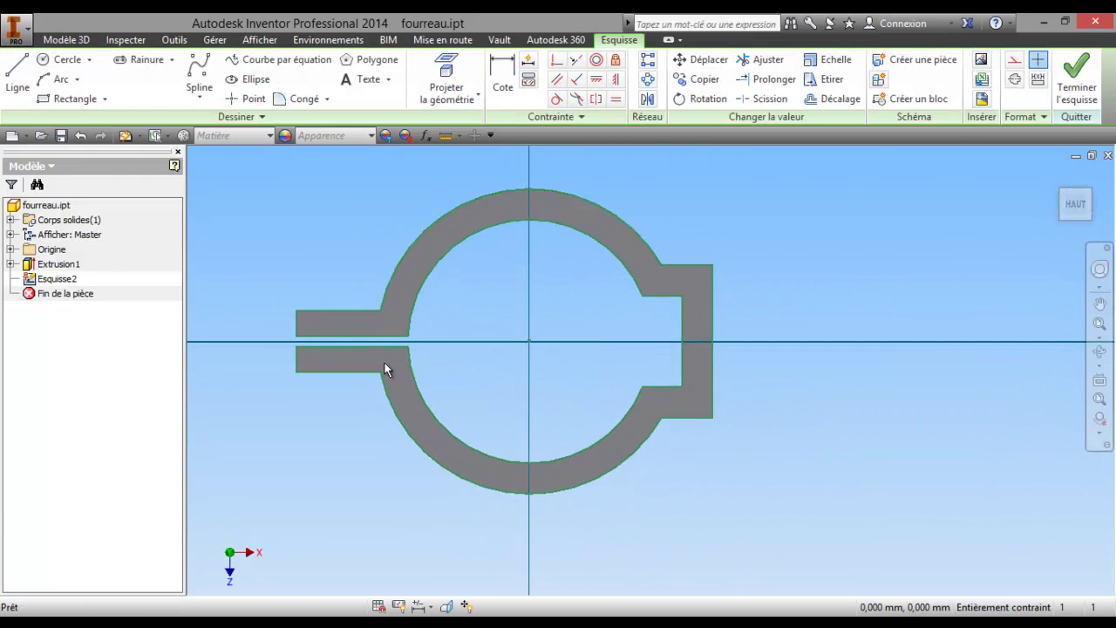
pyautogui.click(62, 60)
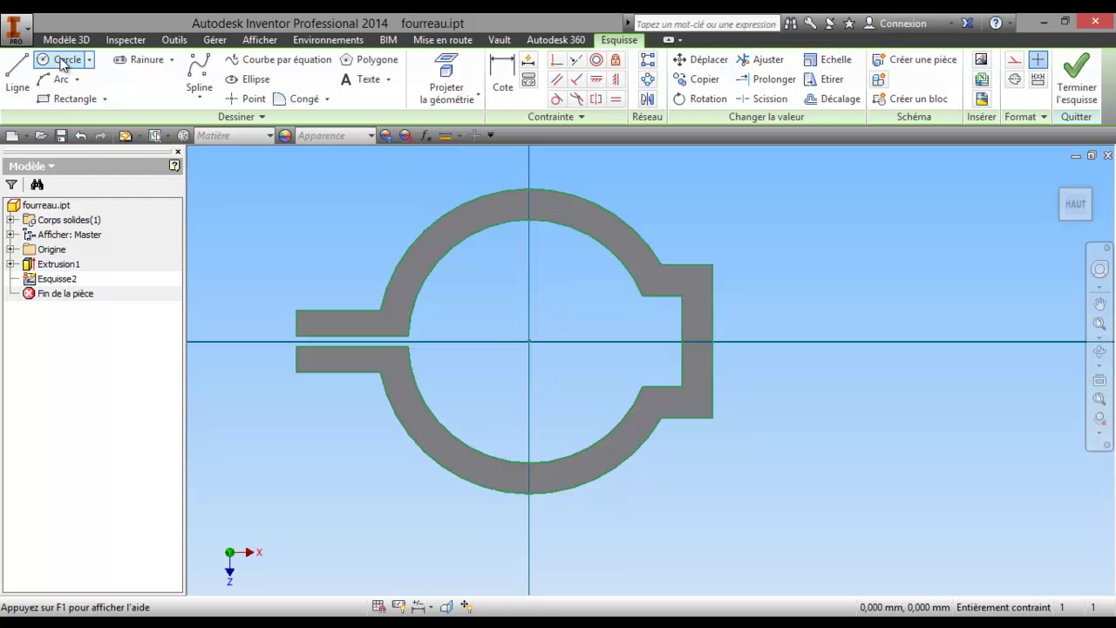
pyautogui.click(530, 340)
pyautogui.click(380, 312)
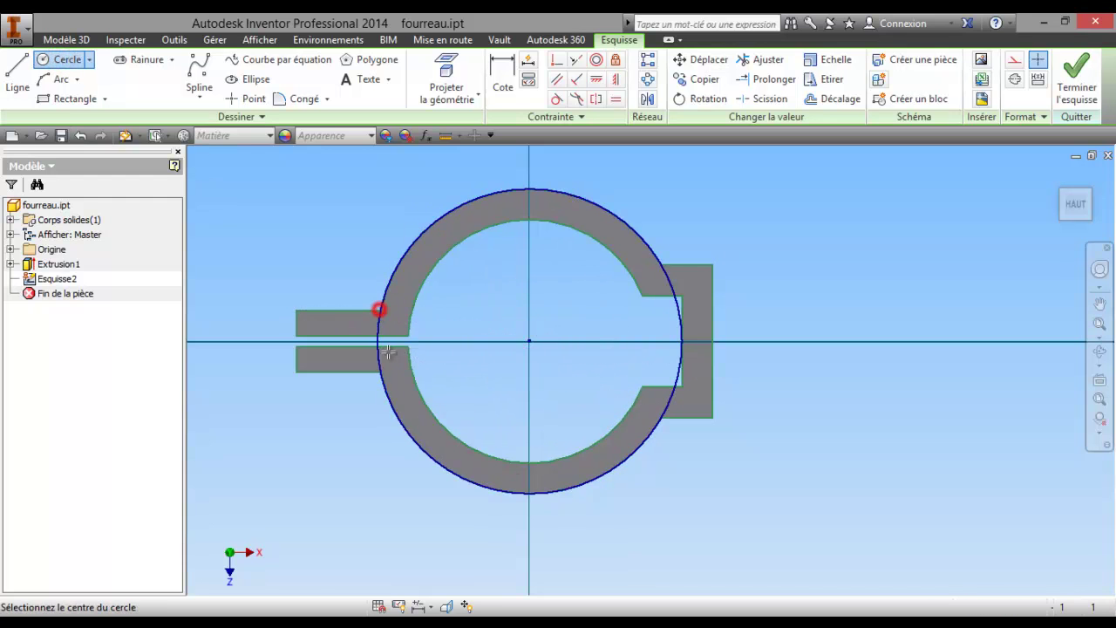
pyautogui.click(529, 340)
pyautogui.click(408, 347)
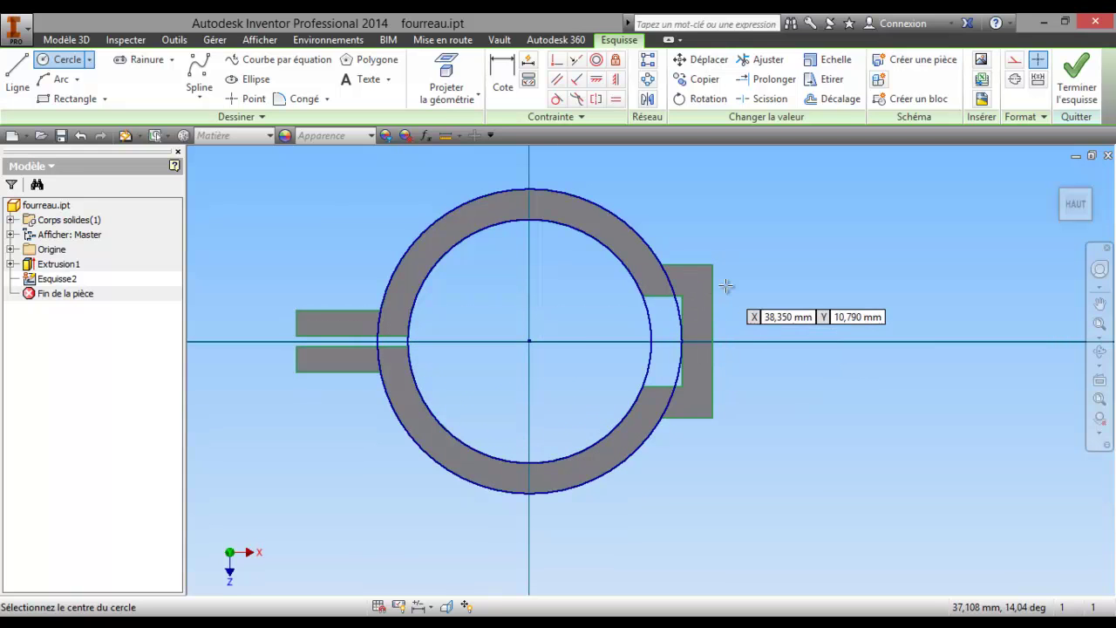
pyautogui.click(1076, 81)
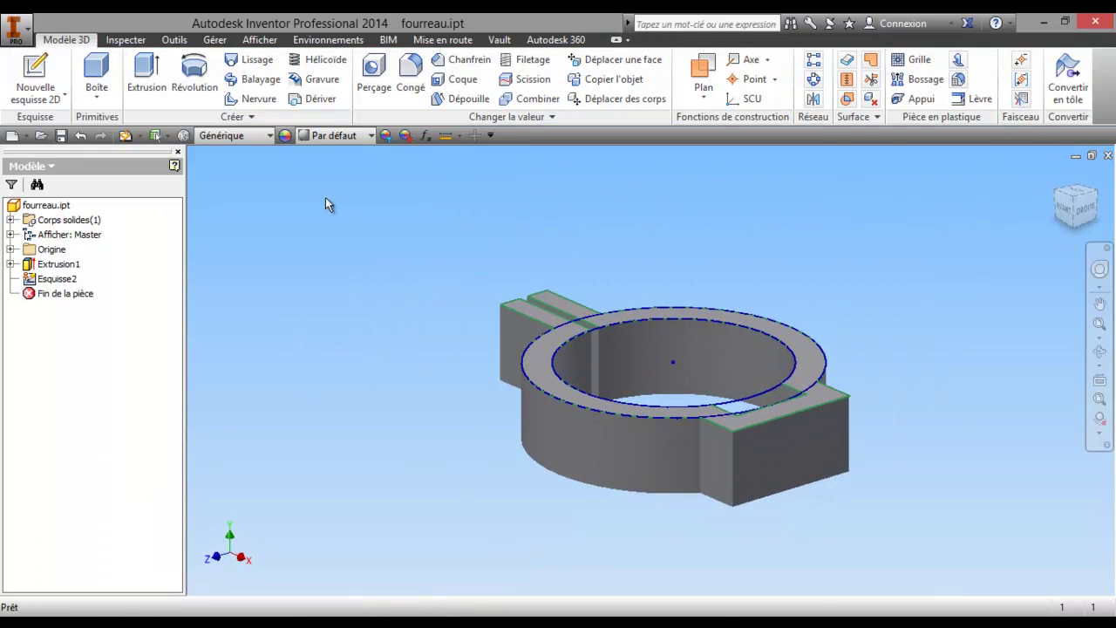
pyautogui.click(146, 78)
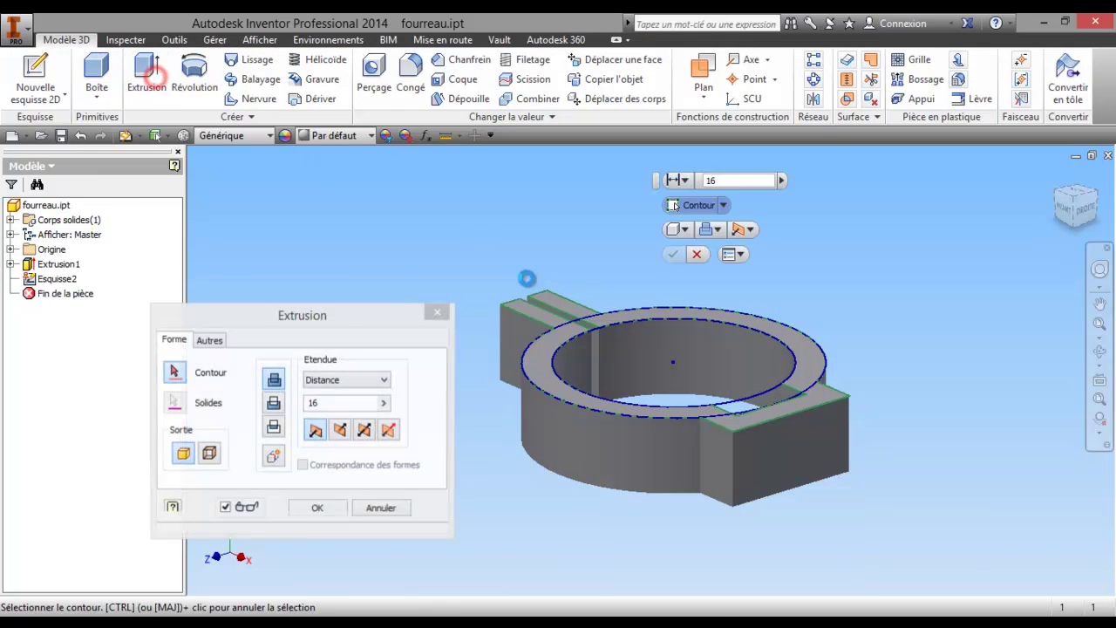
pyautogui.click(552, 384)
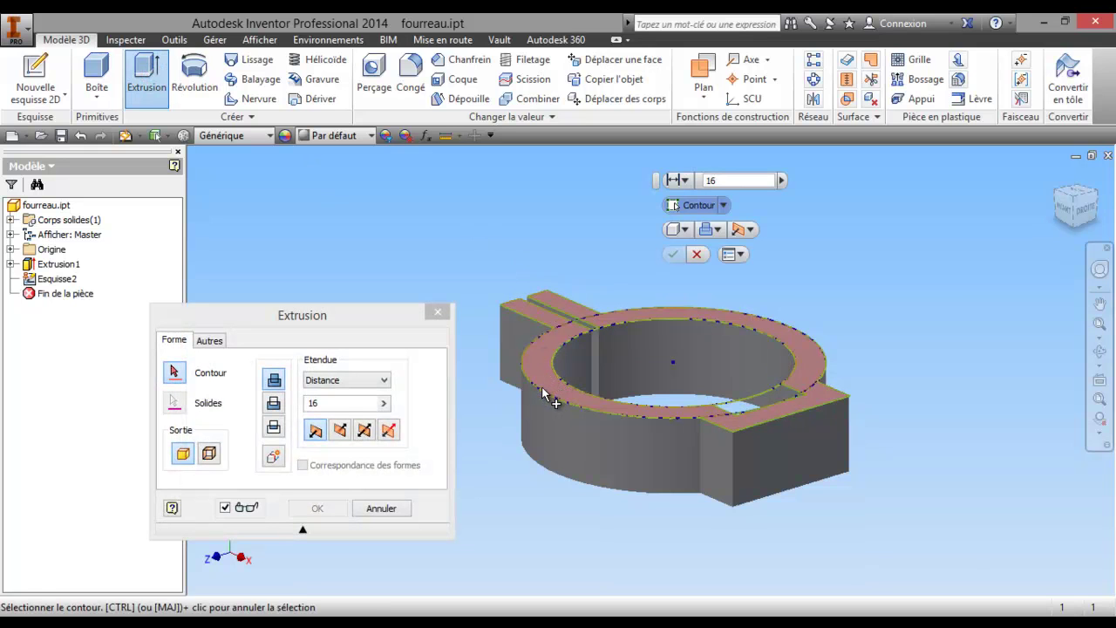
pyautogui.click(548, 398)
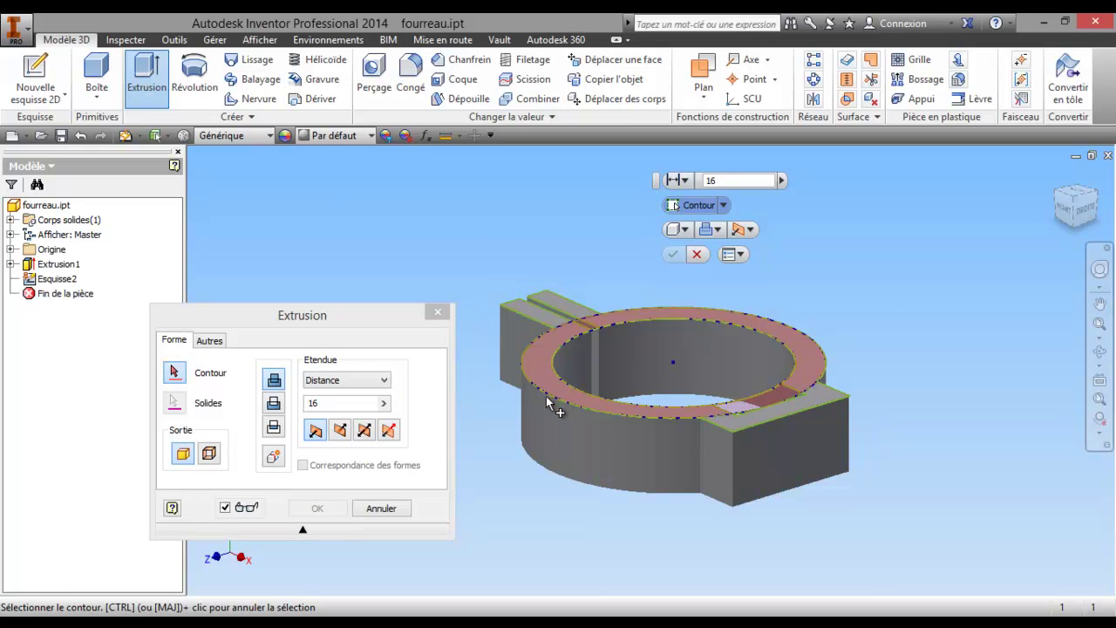
pyautogui.click(745, 403)
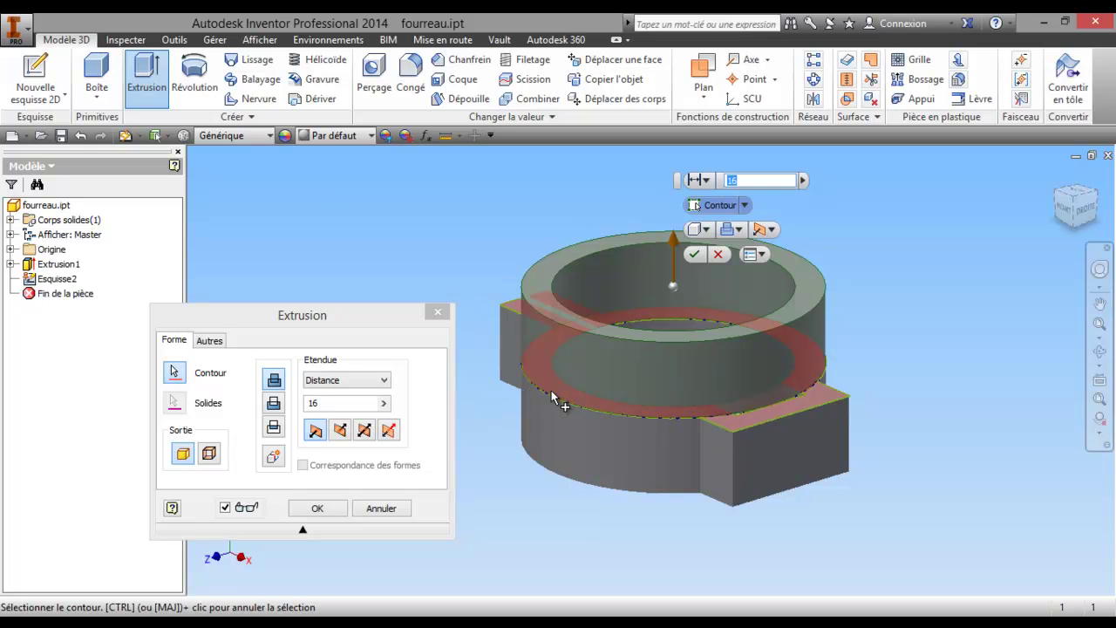
pyautogui.click(381, 509)
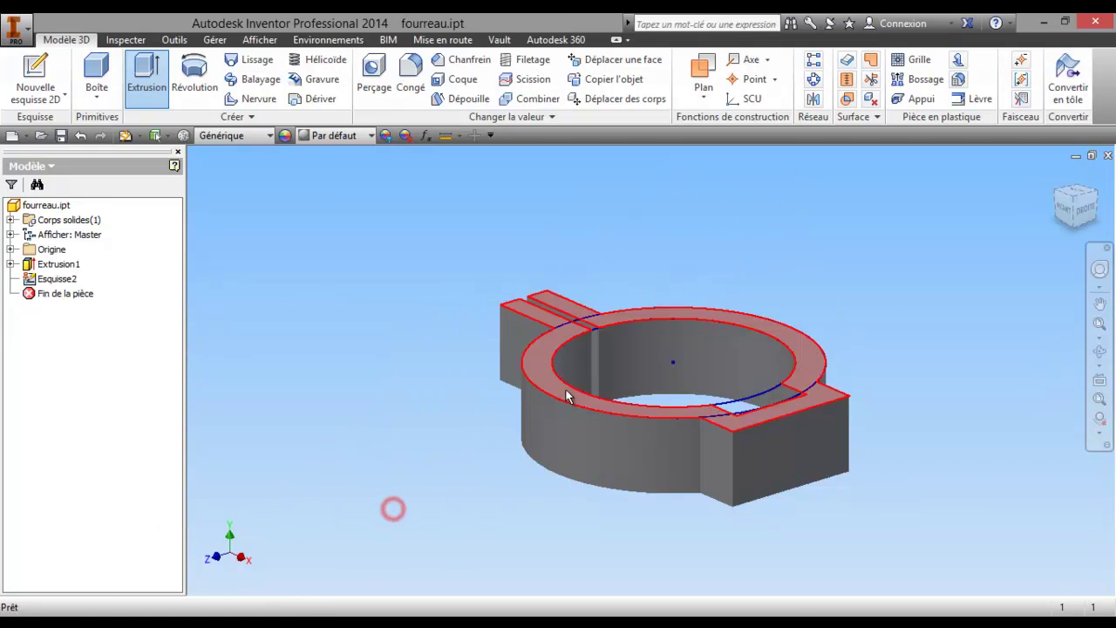
pyautogui.rightClick(66, 281)
# - Reopen Esquisse2, trim the outer circle's arc at the right-hand notch, and finish the sketch
pyautogui.click(132, 331)
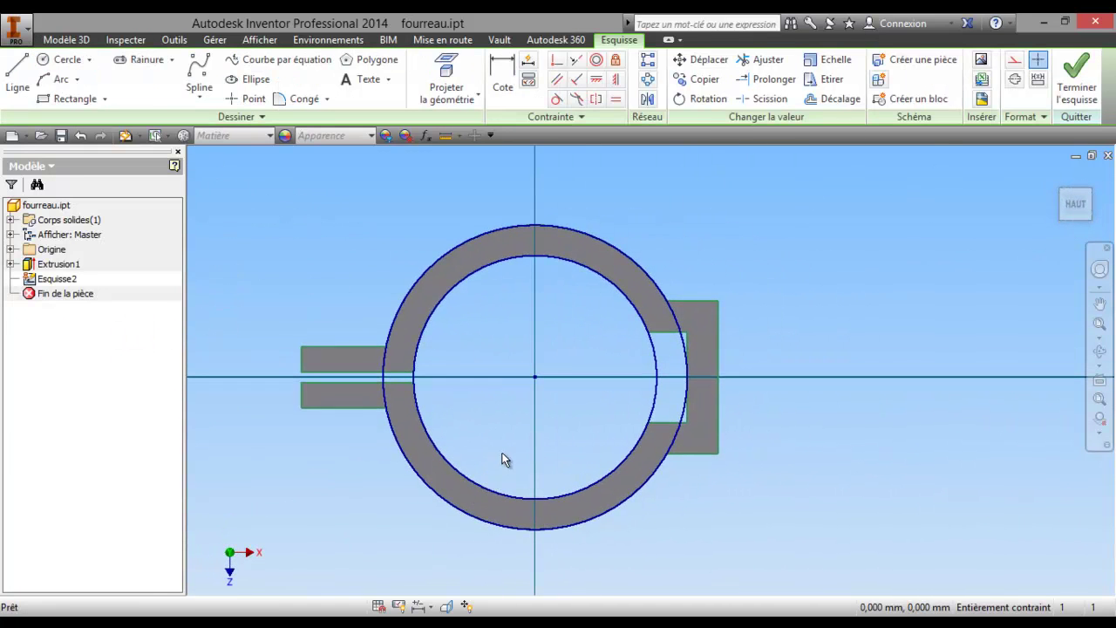
pyautogui.click(766, 59)
pyautogui.click(673, 439)
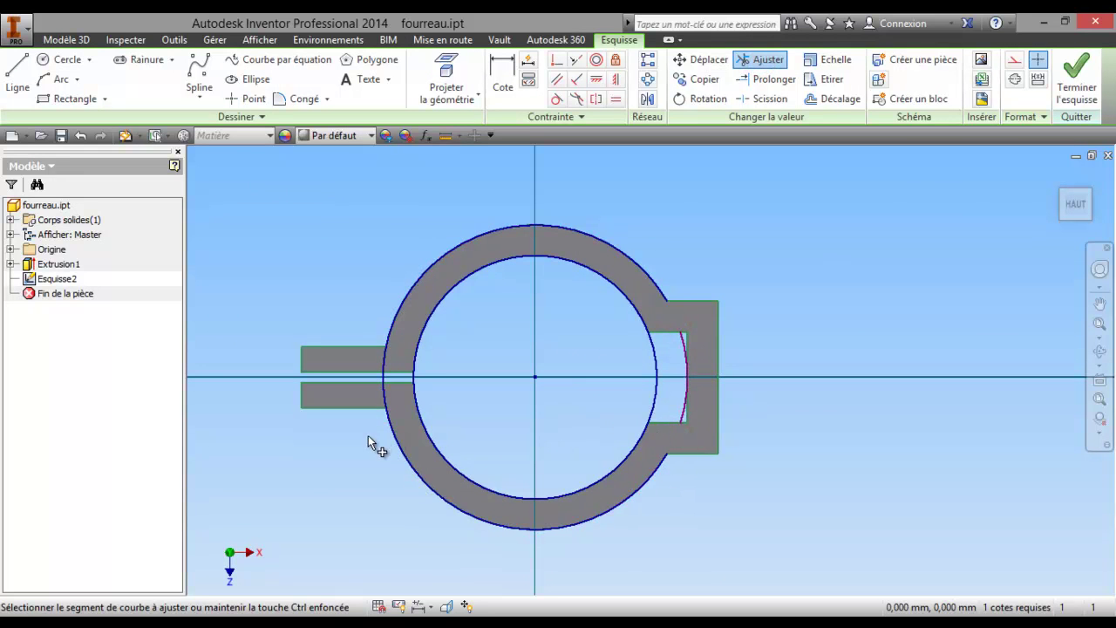
pyautogui.rightClick(241, 278)
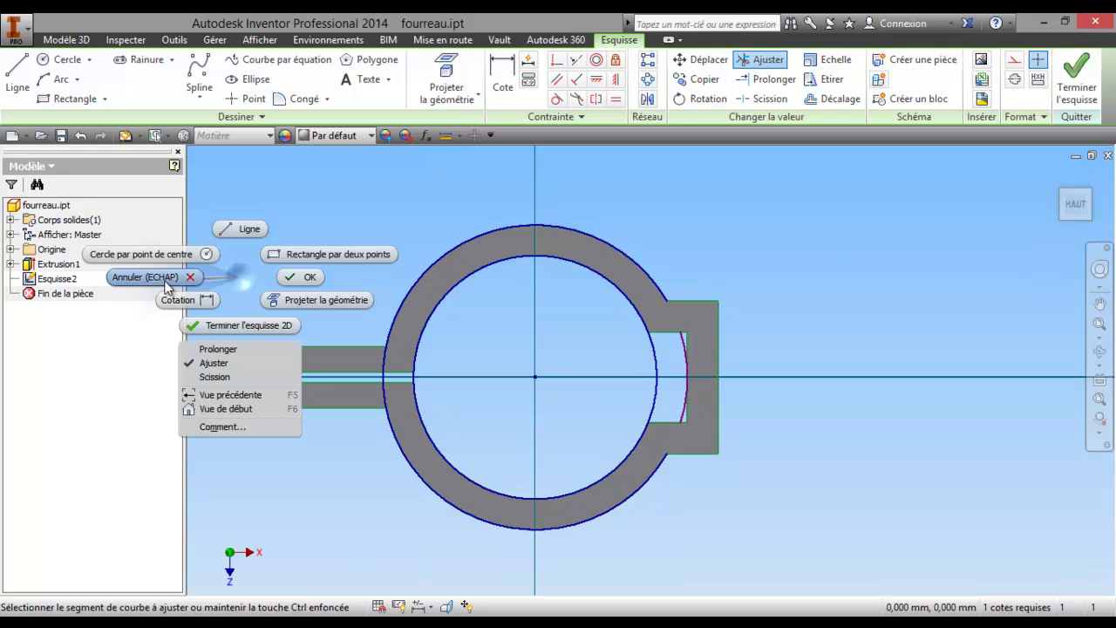
pyautogui.click(312, 280)
pyautogui.moveTo(255, 276); pyautogui.dragTo(380, 454)
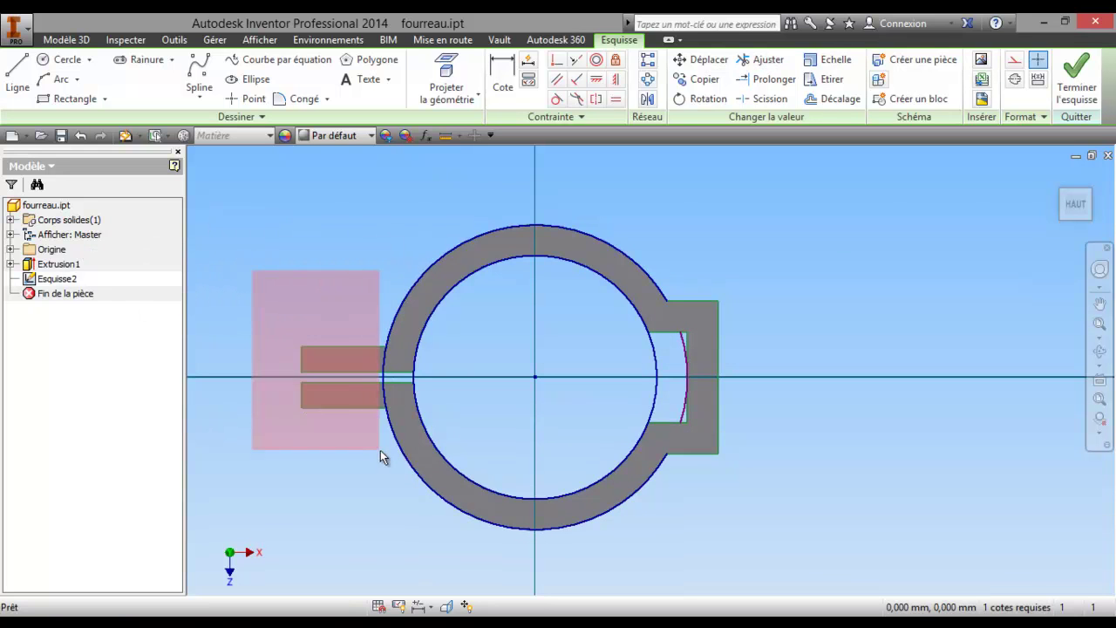
pyautogui.click(373, 251)
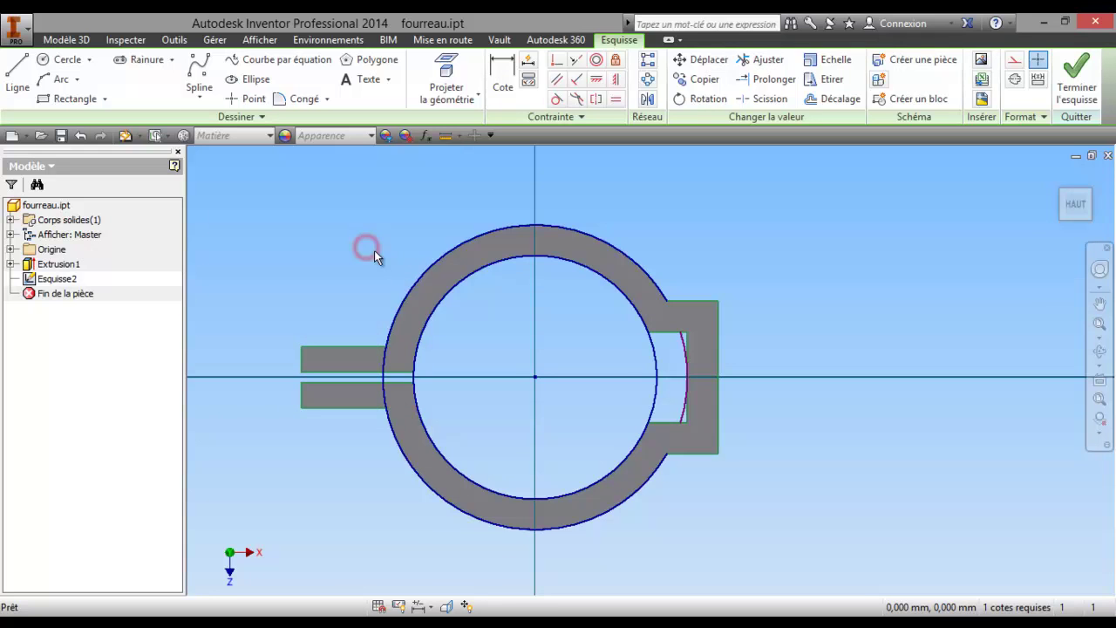
pyautogui.click(1078, 94)
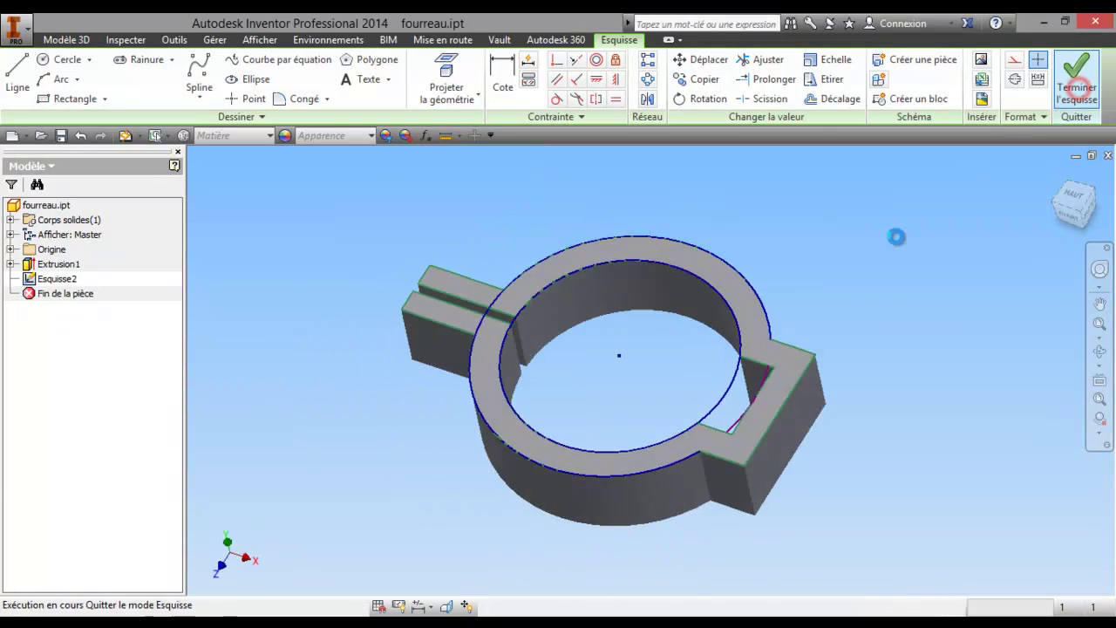
# - Extrude the ring region to a distance of 94 as Extrusion2, forming the tall tube
pyautogui.click(146, 77)
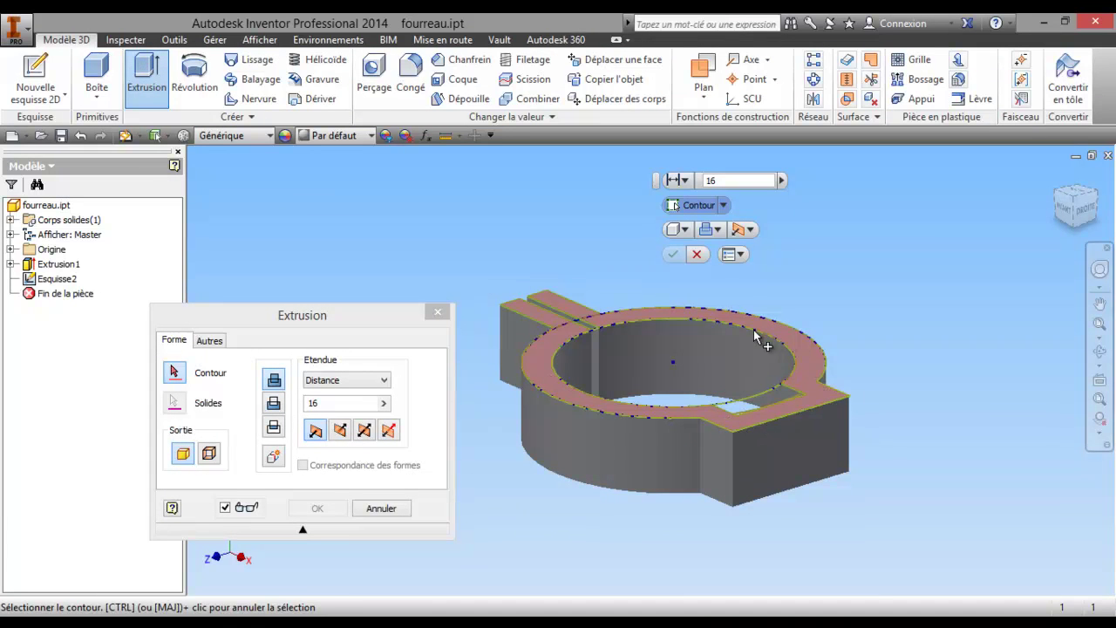
pyautogui.click(584, 332)
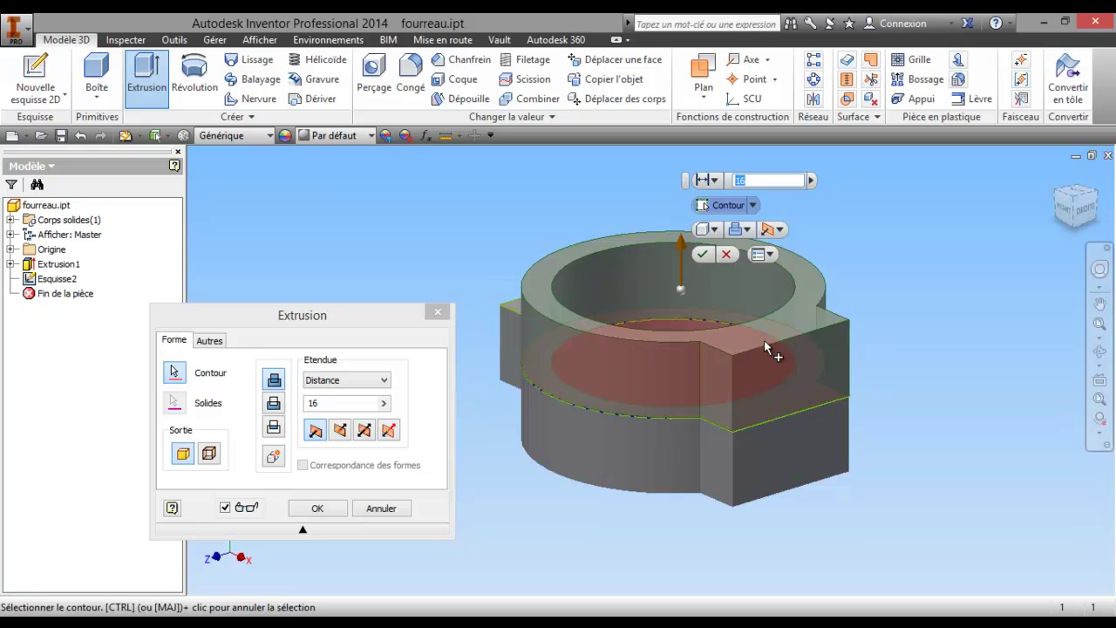
pyautogui.click(321, 403)
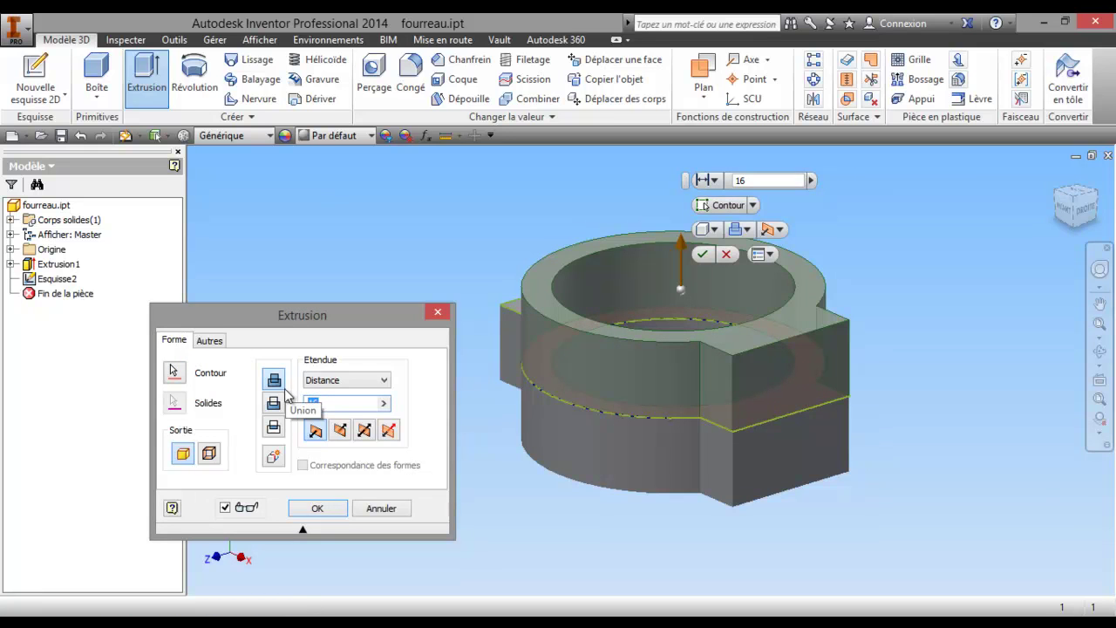
pyautogui.write('94')
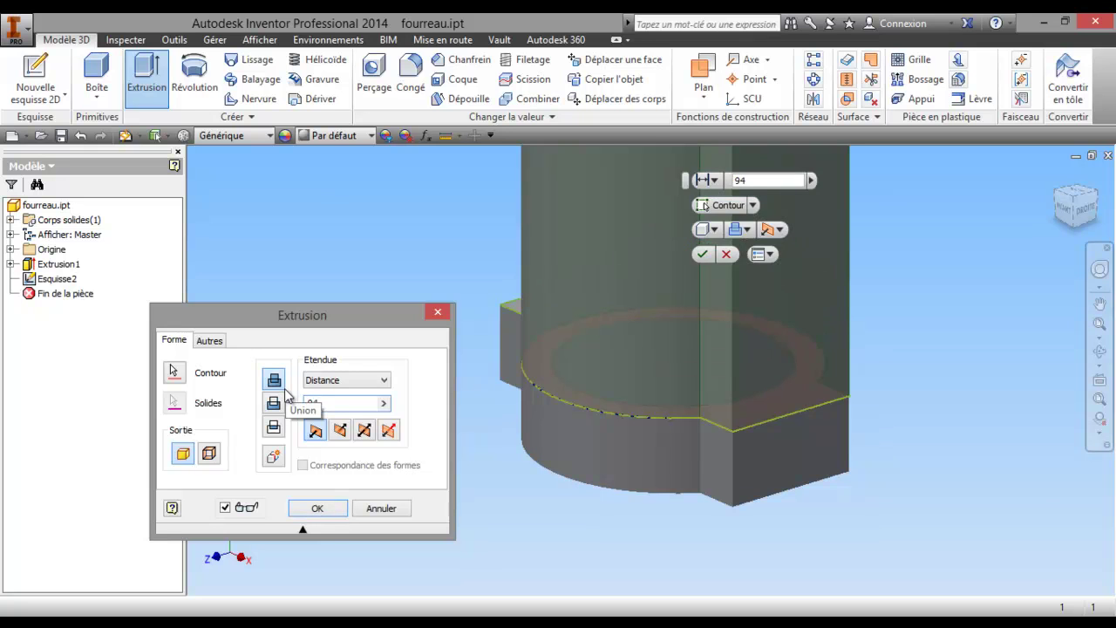
pyautogui.press('Return')
pyautogui.scroll(-5, 573, 402)
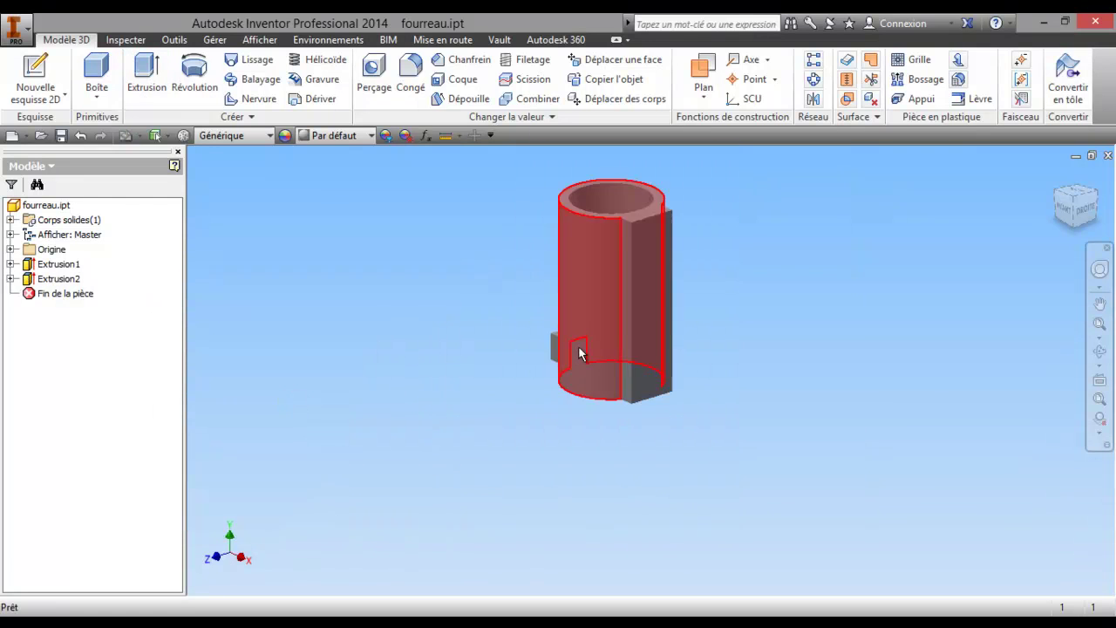
pyautogui.scroll(5, 611, 266)
# - Sketch on the tube's top face, projecting the top outline and notch edges, then finish the sketch
pyautogui.rightClick(627, 296)
pyautogui.click(635, 344)
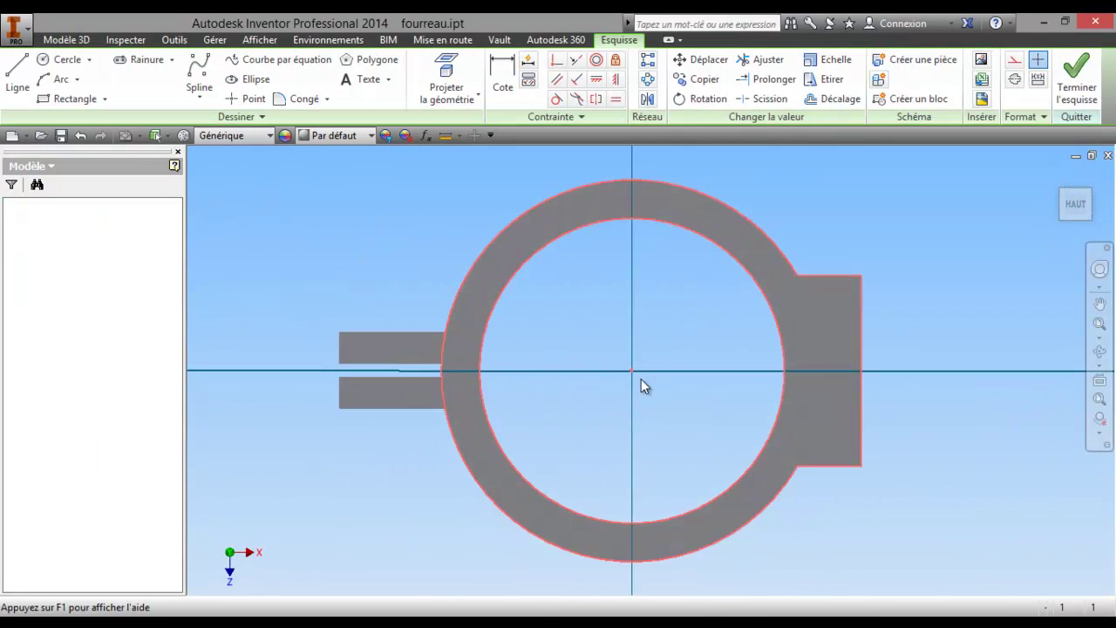
pyautogui.click(446, 88)
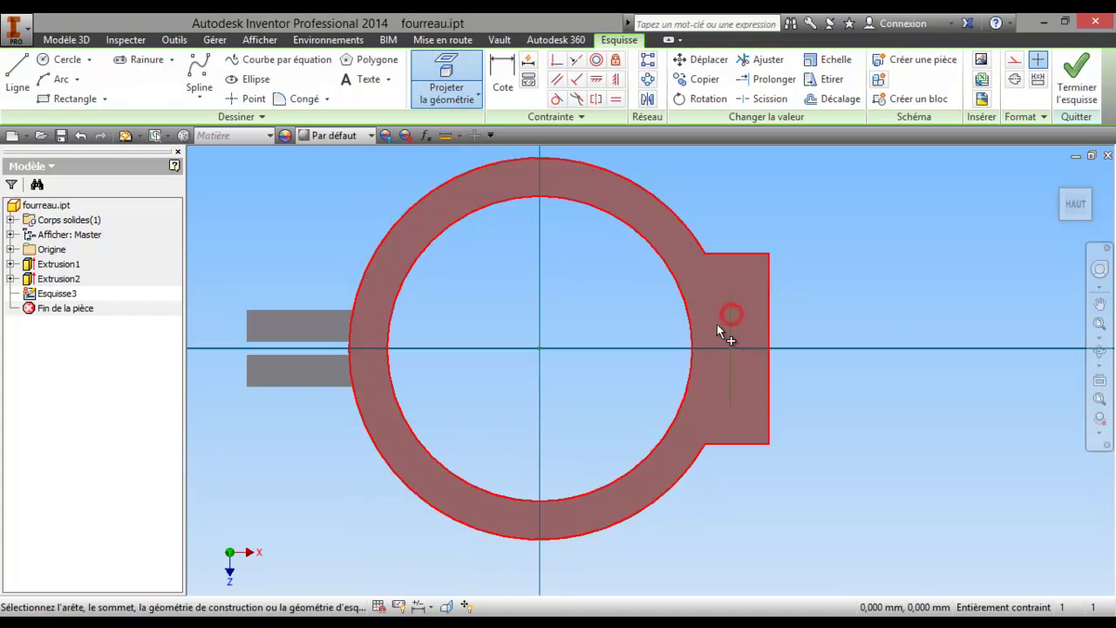
pyautogui.click(712, 289)
pyautogui.click(710, 290)
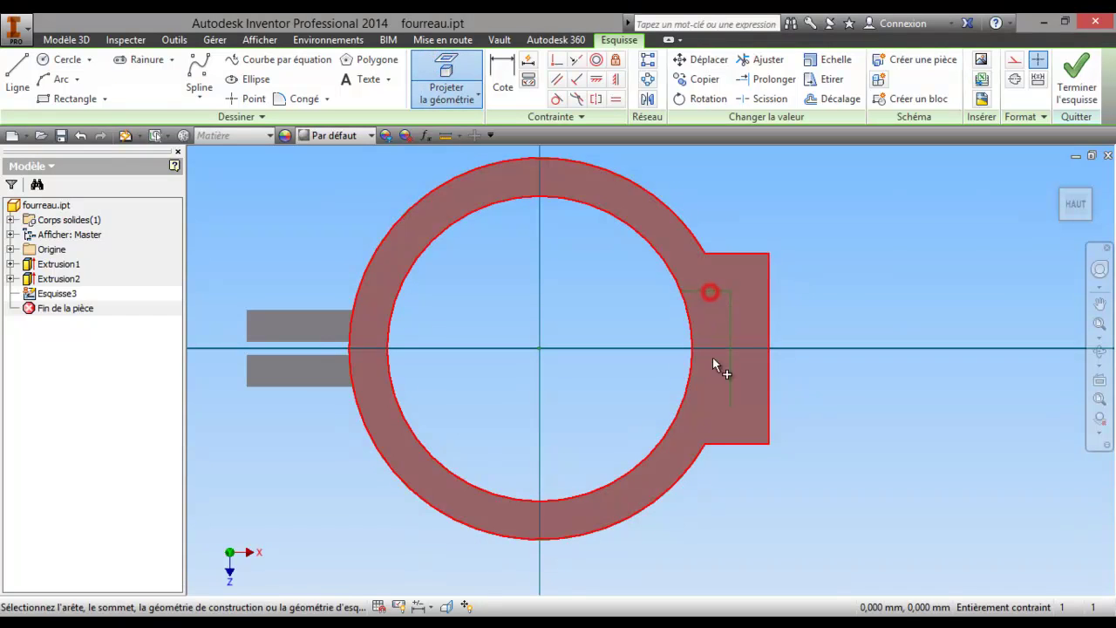
pyautogui.click(711, 405)
pyautogui.click(1068, 80)
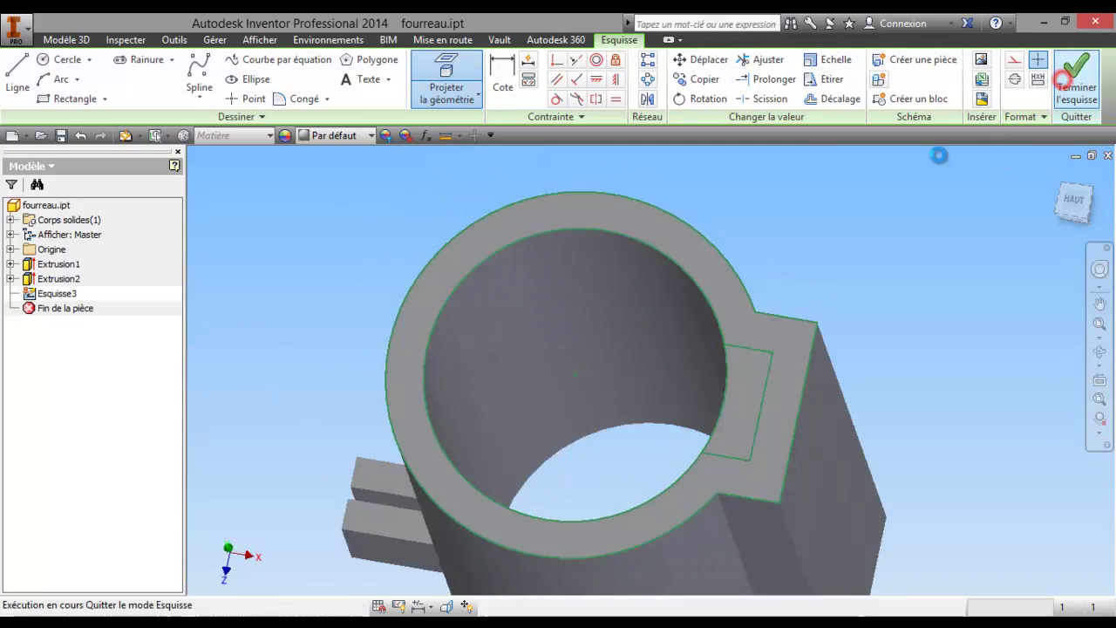
# - Extrude the notch region downward to about 186.75 mm as Extrusion3
pyautogui.click(147, 78)
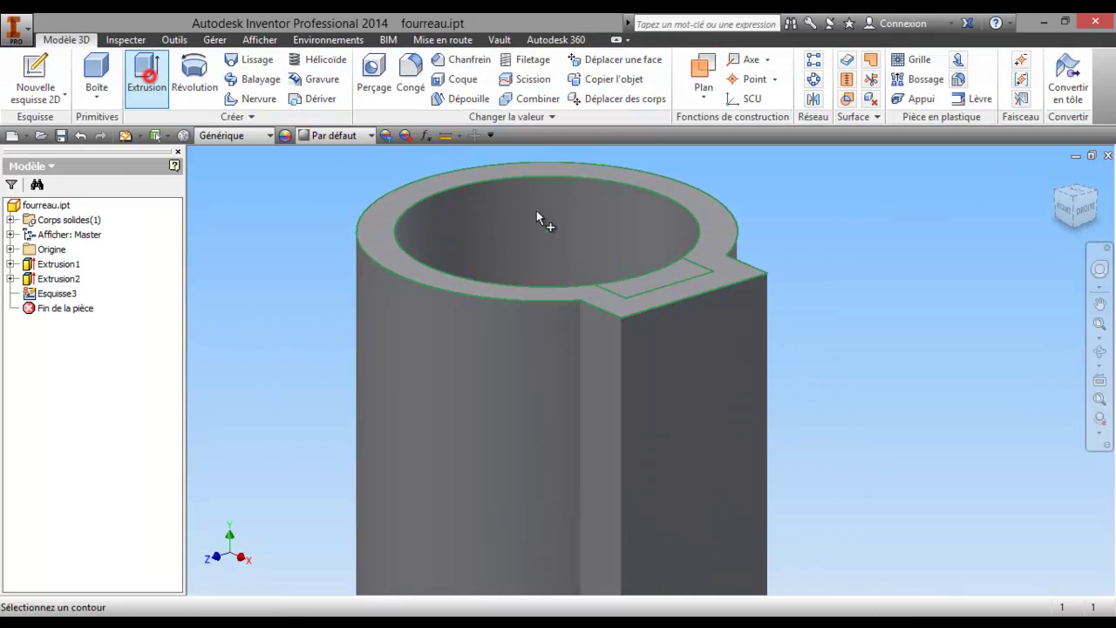
pyautogui.scroll(-5, 558, 252)
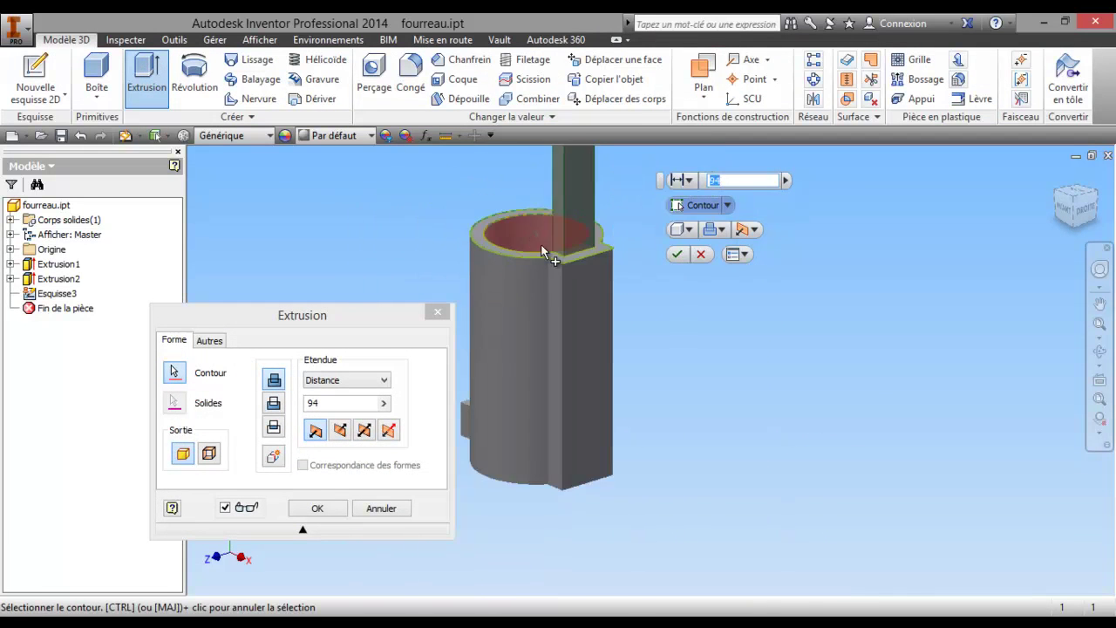
pyautogui.scroll(-3, 541, 244)
pyautogui.moveTo(609, 234)
pyautogui.mouseDown()
pyautogui.moveTo(605, 382)
pyautogui.moveTo(552, 432)
pyautogui.mouseUp()
pyautogui.click(321, 511)
# - Orbit the sleeve to an upright side view and bring the Paint reference drawing forward
pyautogui.press('F4')
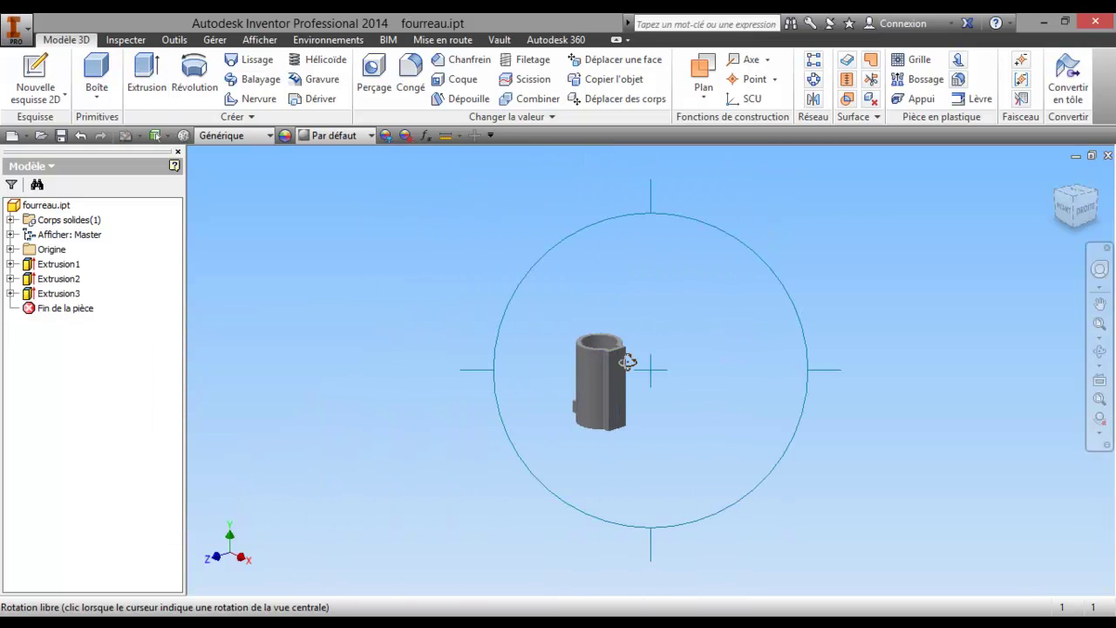
pyautogui.click(663, 339)
pyautogui.scroll(5, 601, 369)
pyautogui.moveTo(601, 369)
pyautogui.mouseDown()
pyautogui.moveTo(703, 204)
pyautogui.moveTo(709, 314)
pyautogui.moveTo(790, 250)
pyautogui.moveTo(741, 363)
pyautogui.moveTo(715, 346)
pyautogui.mouseUp()
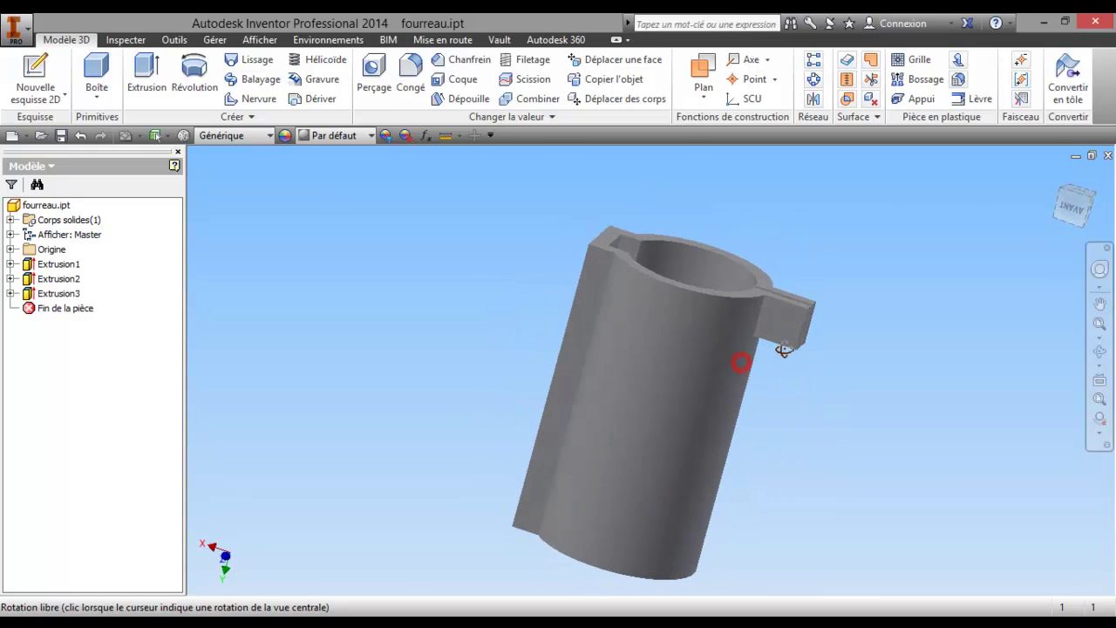
pyautogui.moveTo(569, 218)
pyautogui.mouseDown()
pyautogui.moveTo(543, 252)
pyautogui.moveTo(673, 355)
pyautogui.mouseUp()
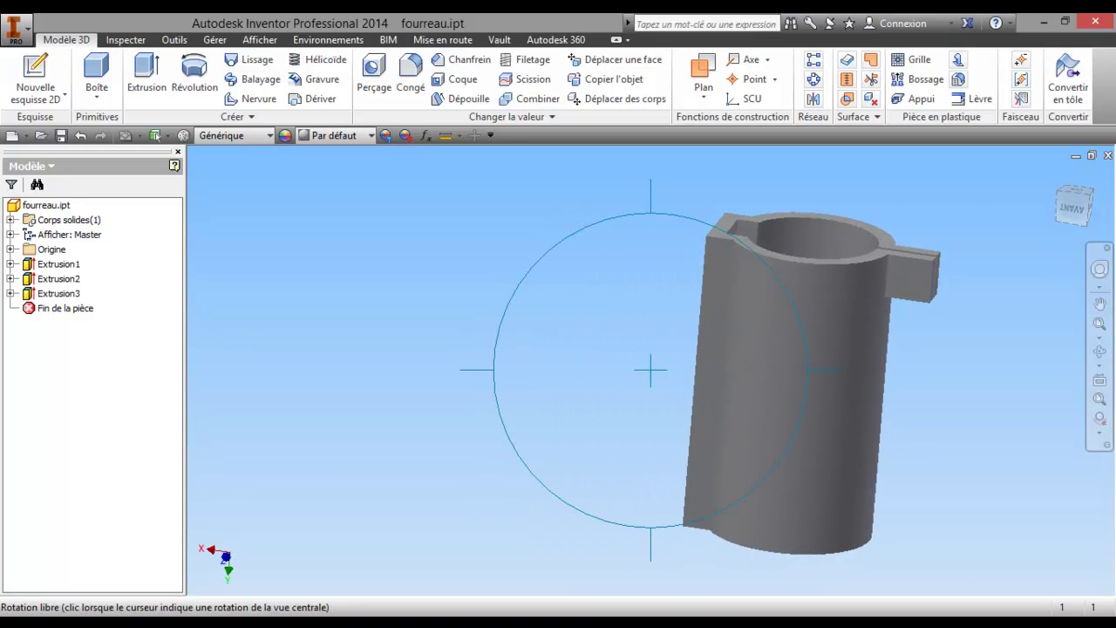
pyautogui.hotkey('alt', 'Tab')
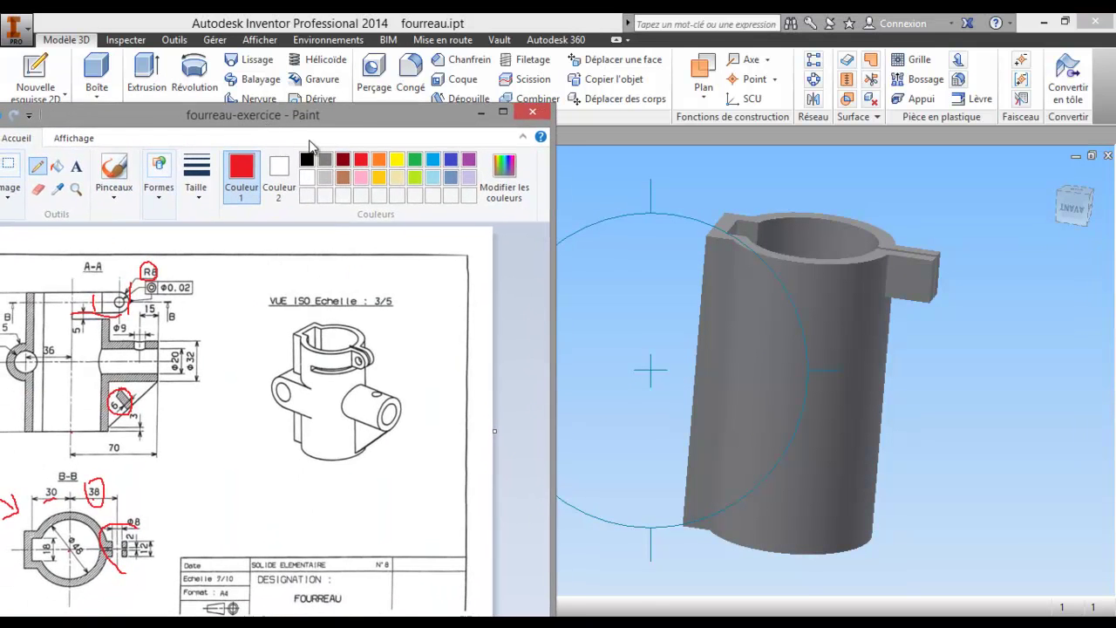
# - Circle the left side boss in red on the drawing's isometric view
pyautogui.moveTo(264, 116); pyautogui.dragTo(366, 83)
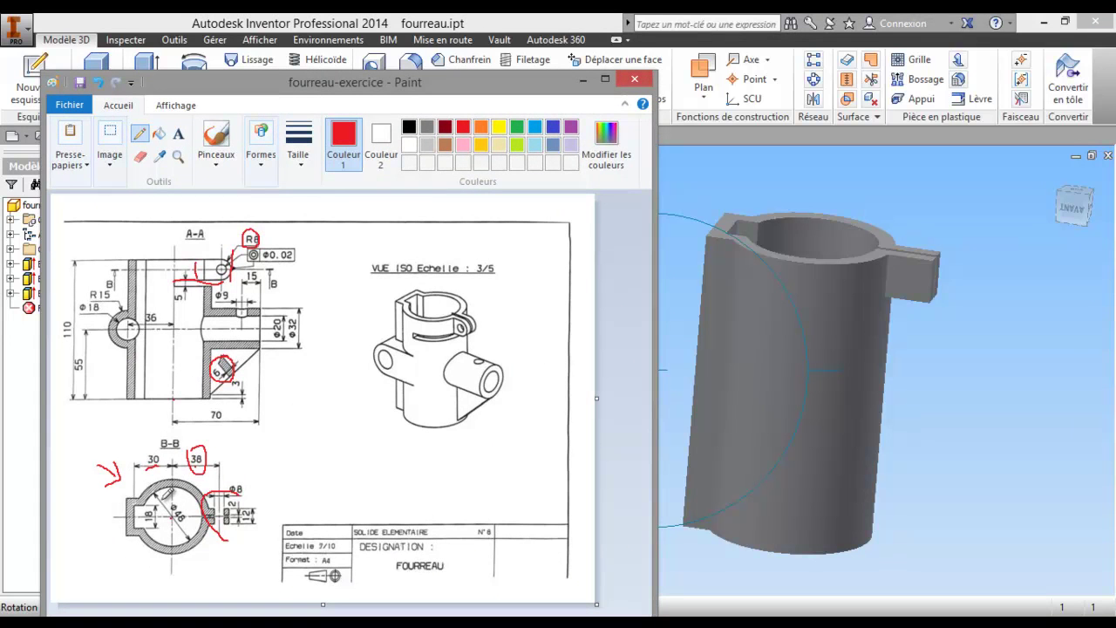
pyautogui.moveTo(399, 342); pyautogui.dragTo(421, 369)
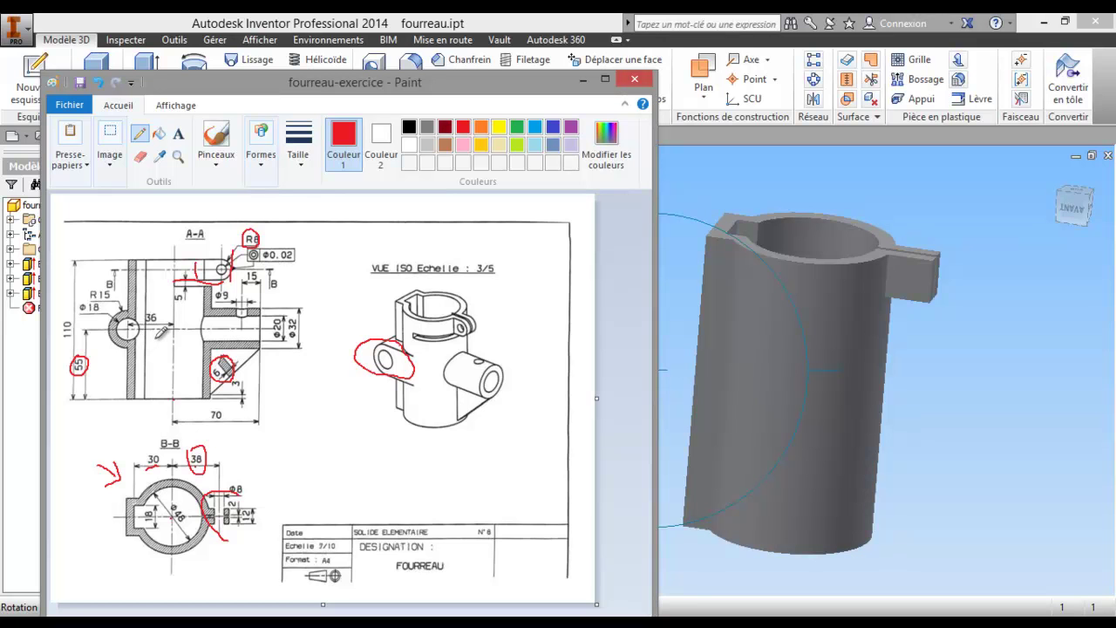
# - Return to the model, reorient the view, and make Plan XY visible
pyautogui.press('super+Down')
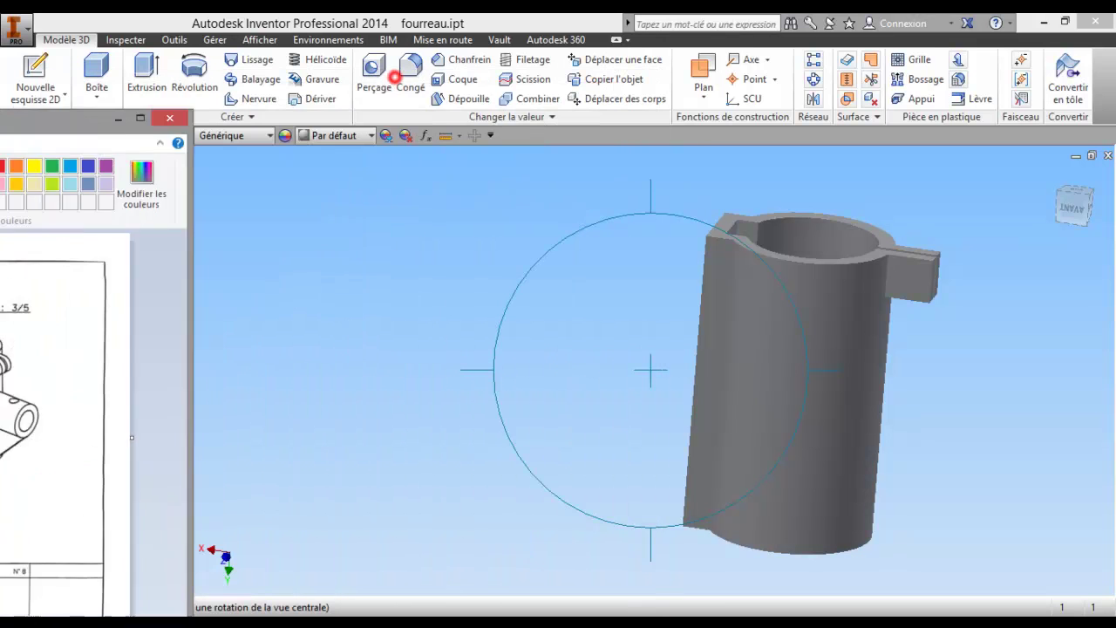
pyautogui.moveTo(554, 329); pyautogui.dragTo(461, 364)
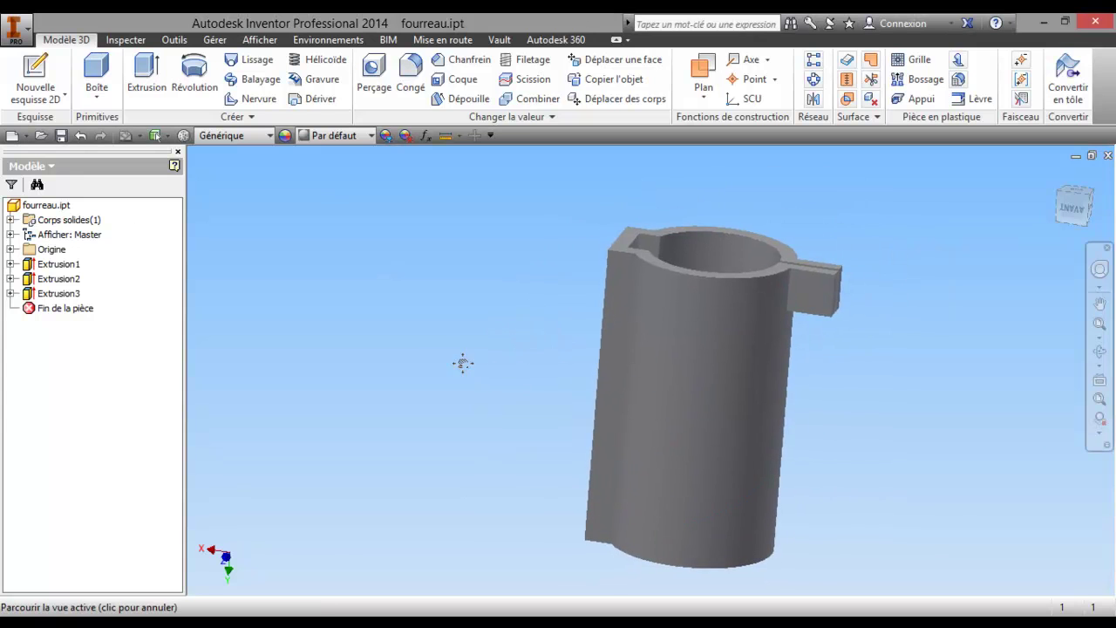
pyautogui.rightClick(419, 367)
pyautogui.click(299, 364)
pyautogui.click(10, 249)
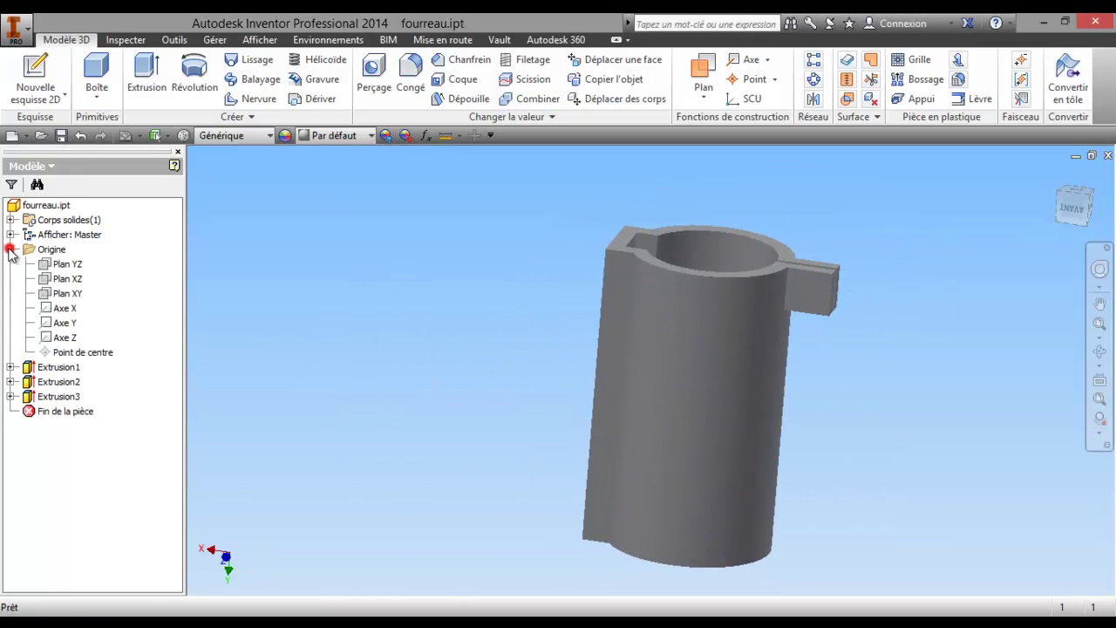
pyautogui.rightClick(52, 296)
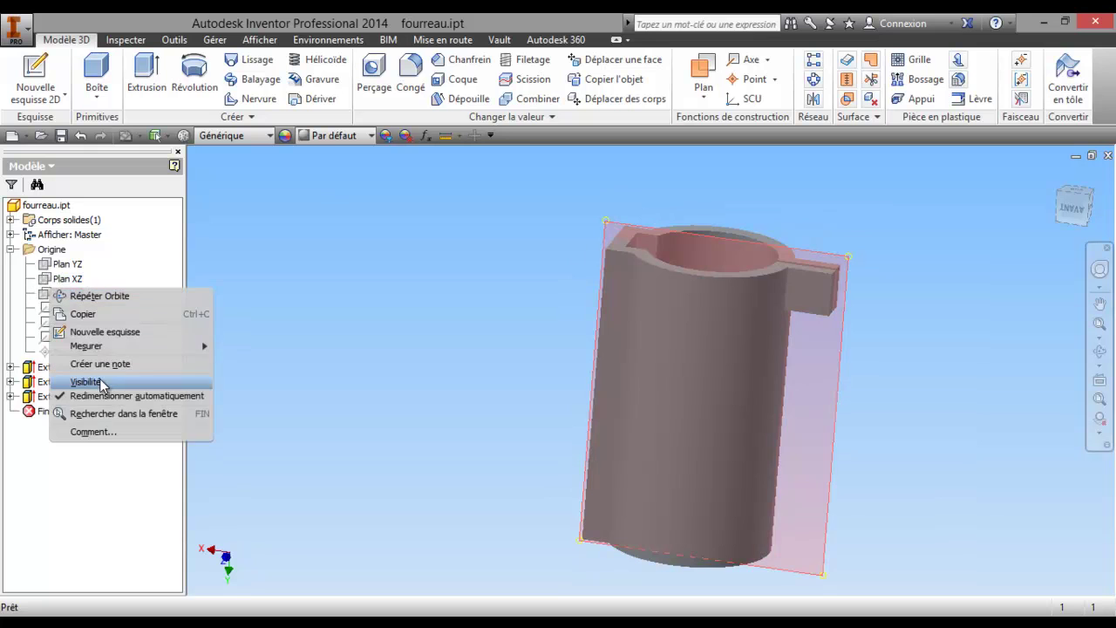
pyautogui.click(89, 378)
pyautogui.scroll(-3, 668, 353)
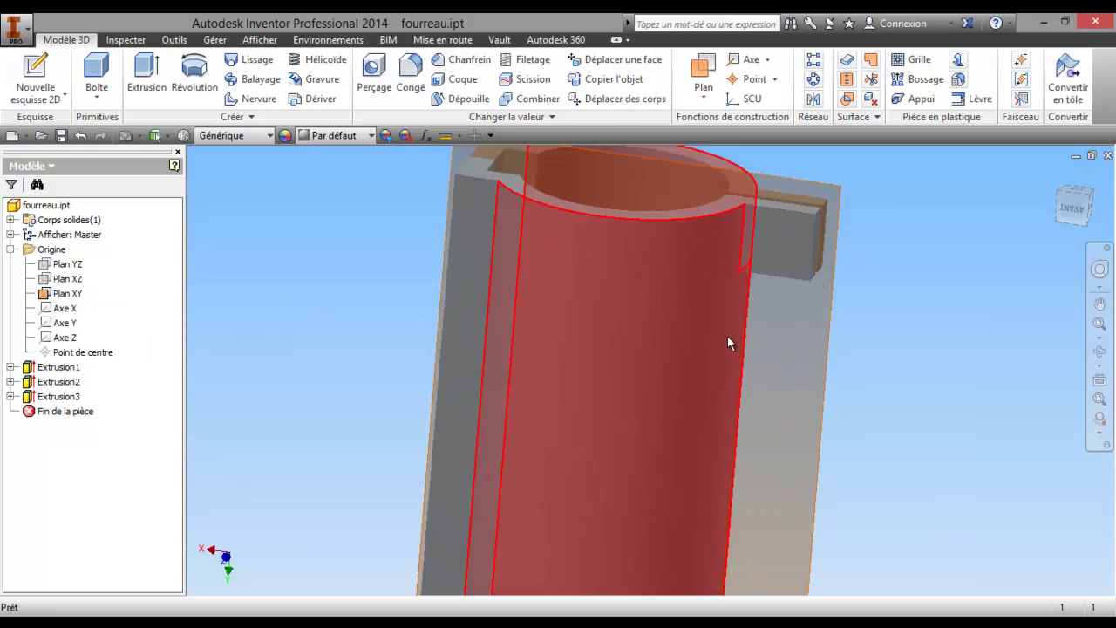
pyautogui.scroll(3, 732, 340)
# - Add a work plane parallel to Plan XY and tangent to the tube's outer surface
pyautogui.click(705, 96)
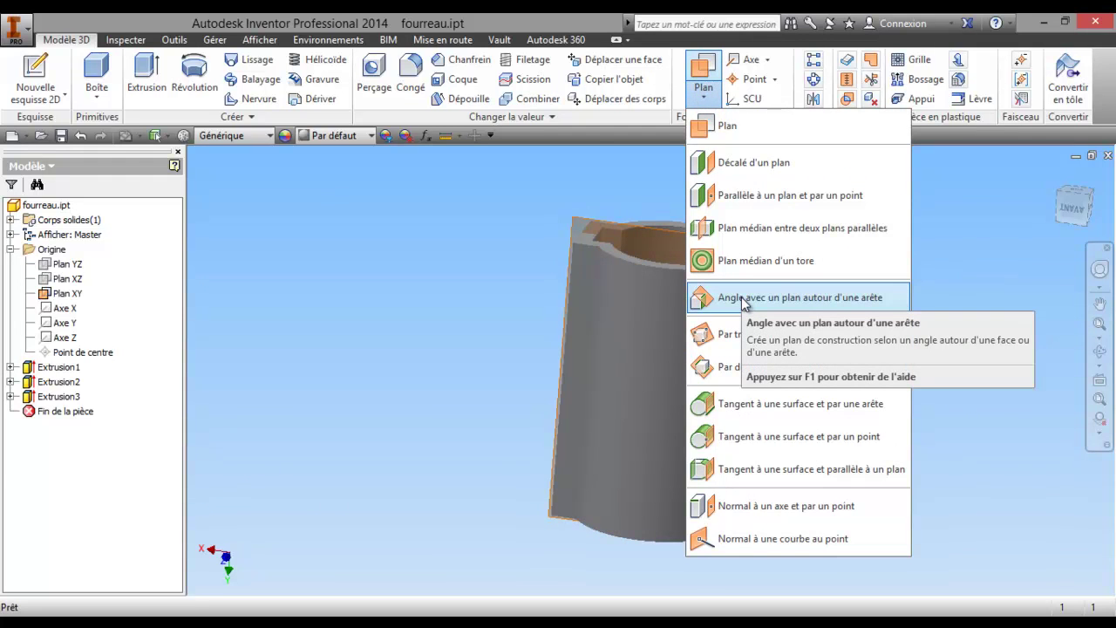
pyautogui.click(747, 468)
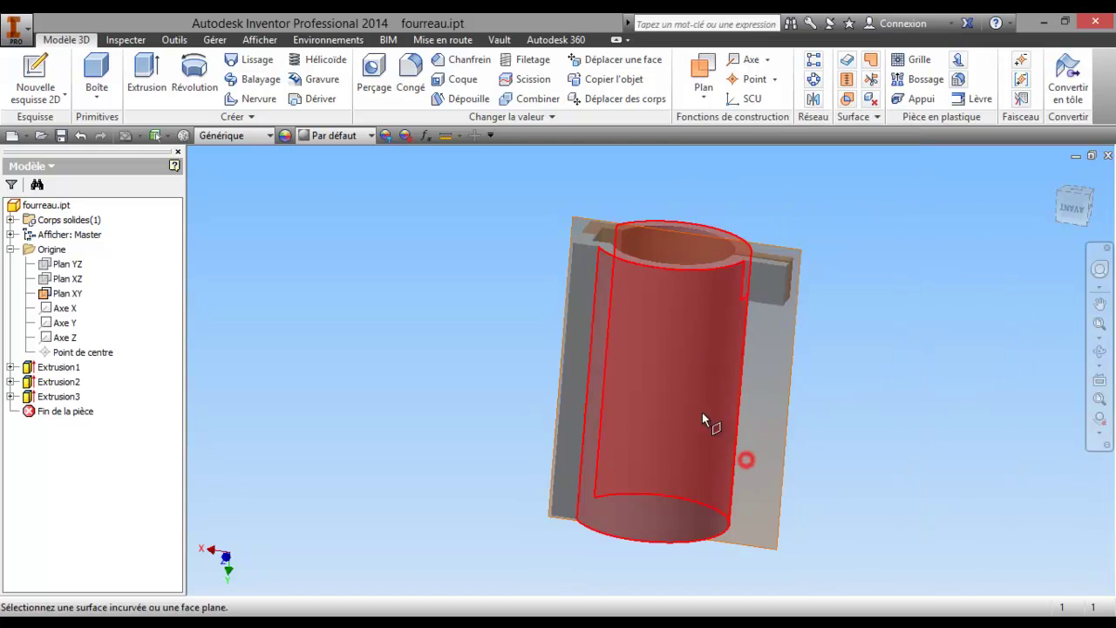
pyautogui.click(786, 250)
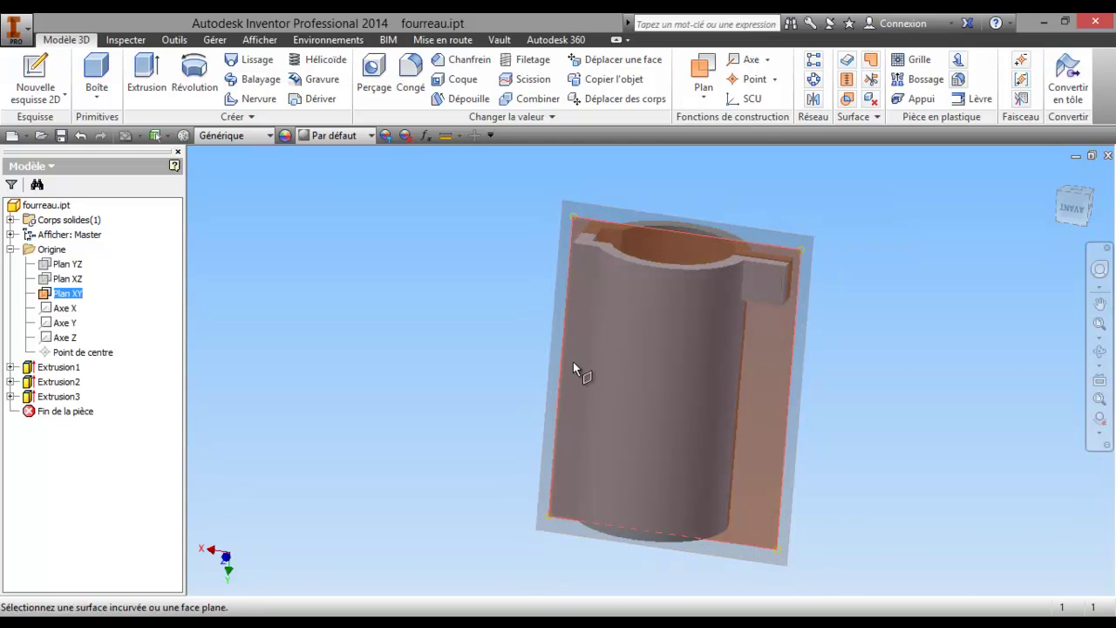
pyautogui.click(637, 329)
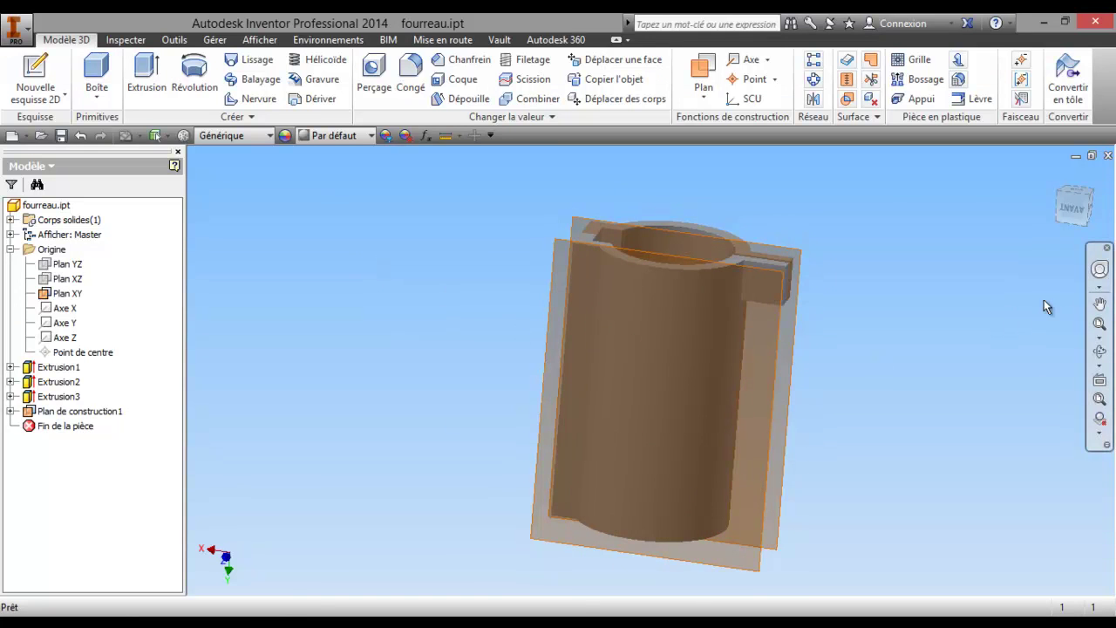
pyautogui.click(1100, 351)
pyautogui.moveTo(751, 350)
pyautogui.mouseDown()
pyautogui.moveTo(616, 488)
pyautogui.moveTo(705, 249)
pyautogui.moveTo(685, 272)
pyautogui.mouseUp()
pyautogui.rightClick(665, 277)
pyautogui.click(548, 284)
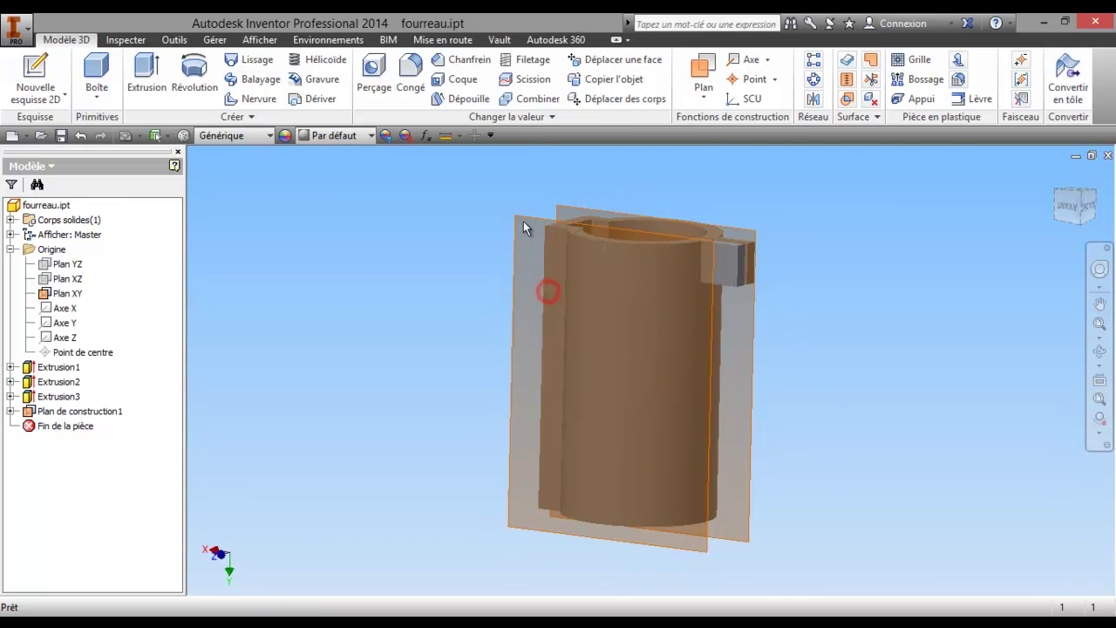
# - Start a new sketch on Plan de construction1 and turn the view face-on
pyautogui.rightClick(521, 233)
pyautogui.click(518, 256)
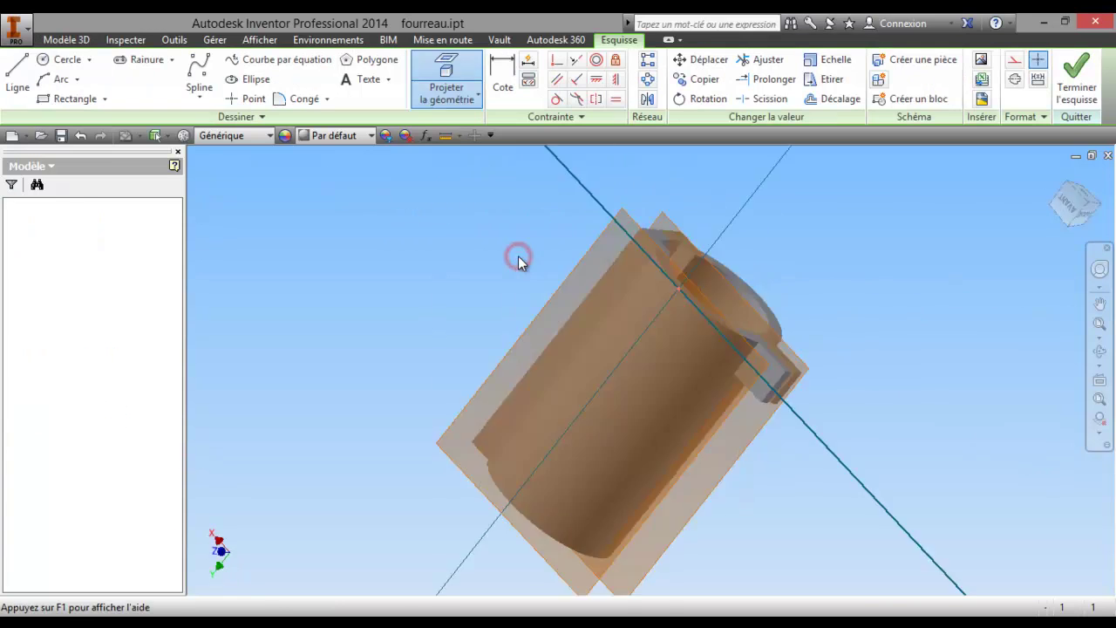
pyautogui.click(1097, 177)
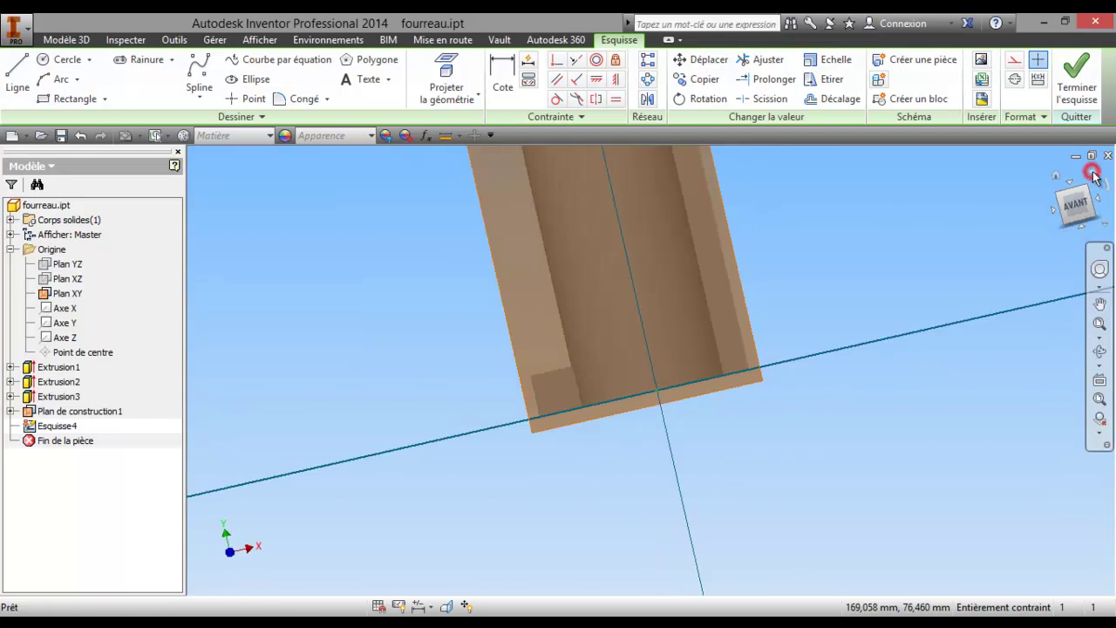
pyautogui.click(1096, 177)
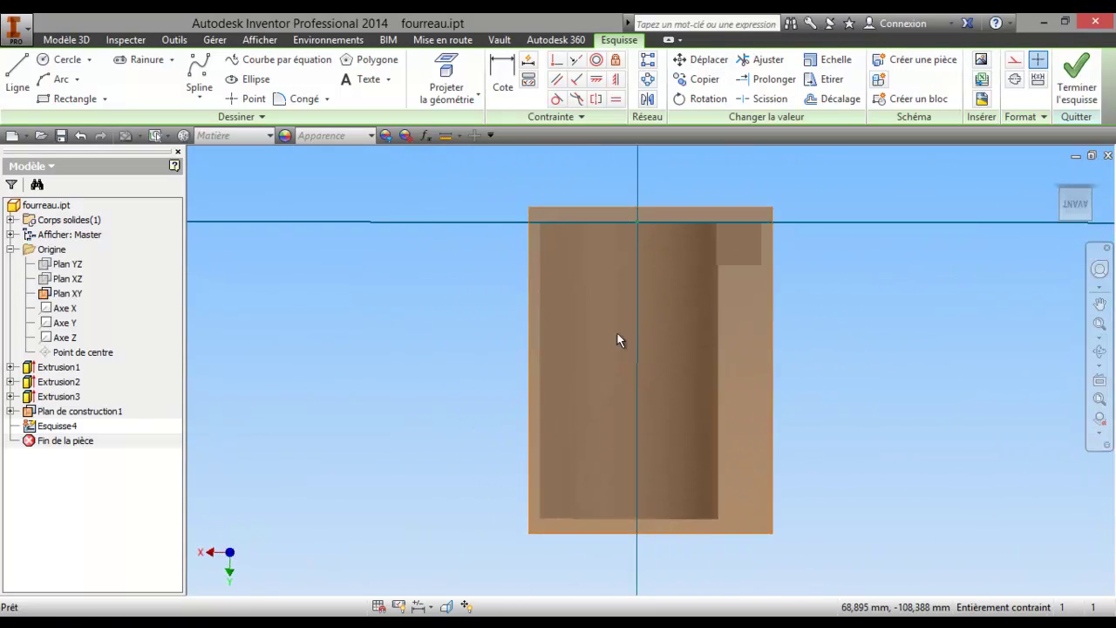
pyautogui.press('F2')
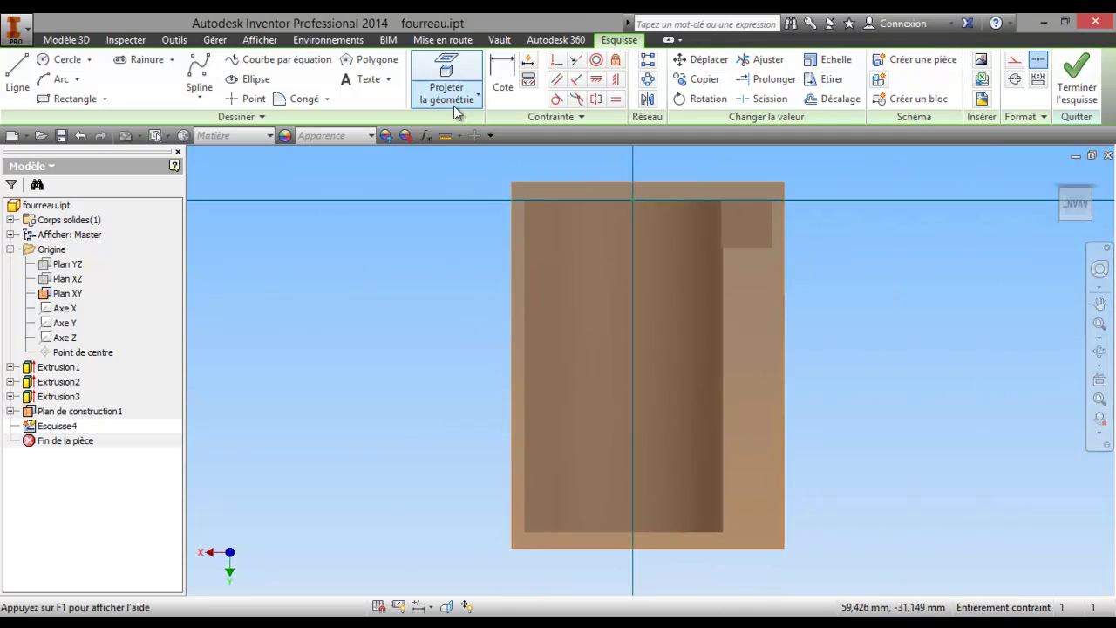
# - Project the tube's left and bottom edges and place a point on the left edge
pyautogui.click(450, 87)
pyautogui.click(525, 272)
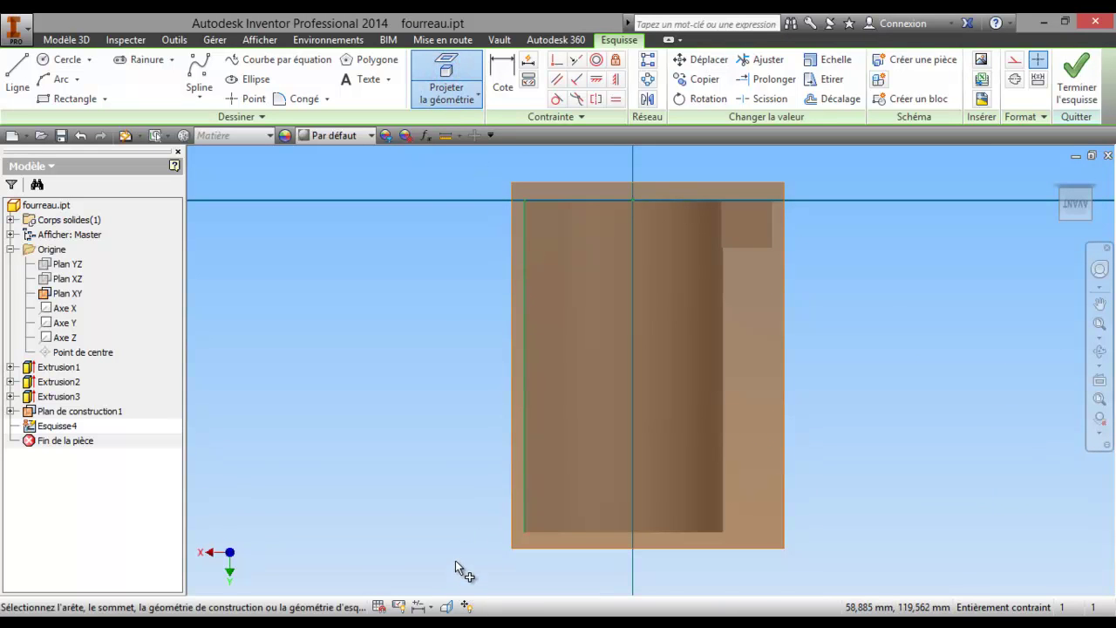
pyautogui.click(541, 536)
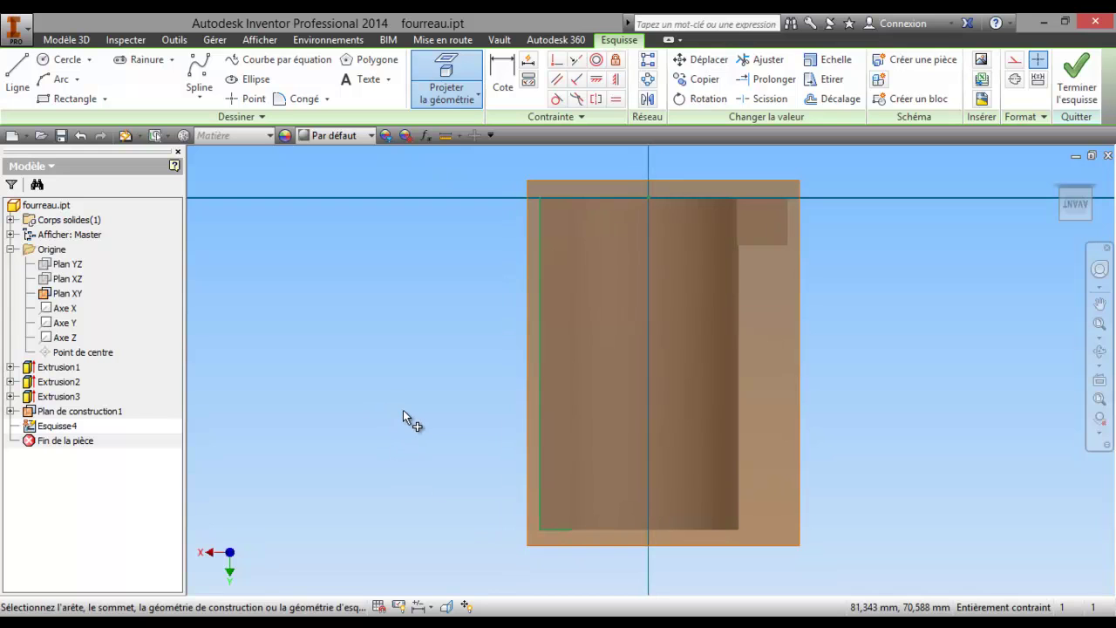
pyautogui.click(249, 99)
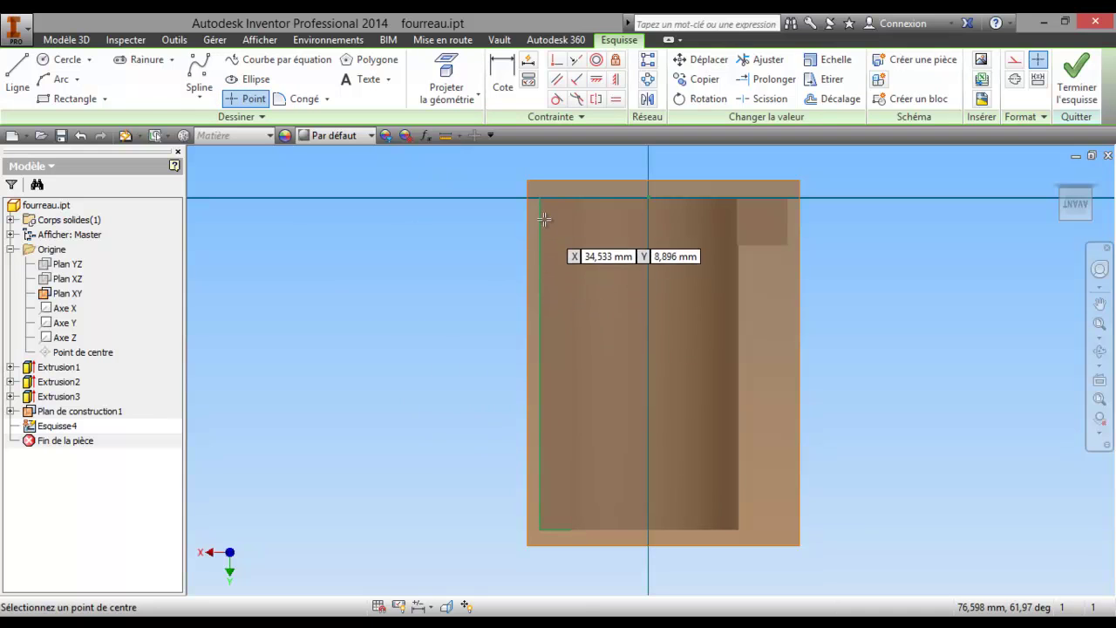
pyautogui.click(540, 360)
# - Try a vertical dimension from the bottom-left corner to the new point, then cancel it
pyautogui.click(502, 83)
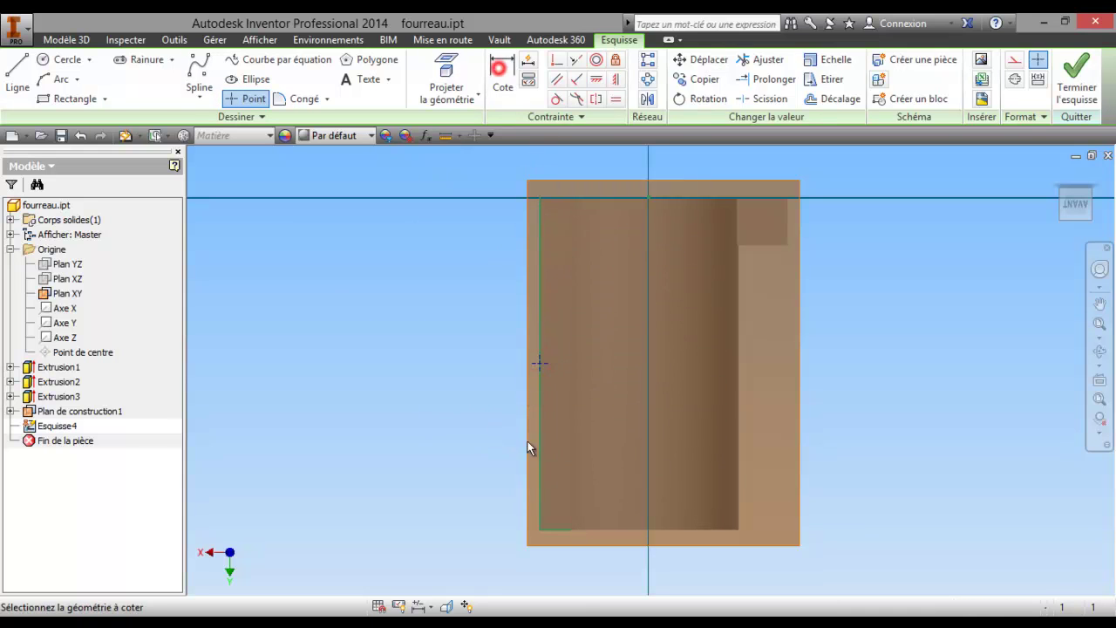
pyautogui.click(542, 531)
pyautogui.click(538, 365)
pyautogui.click(389, 425)
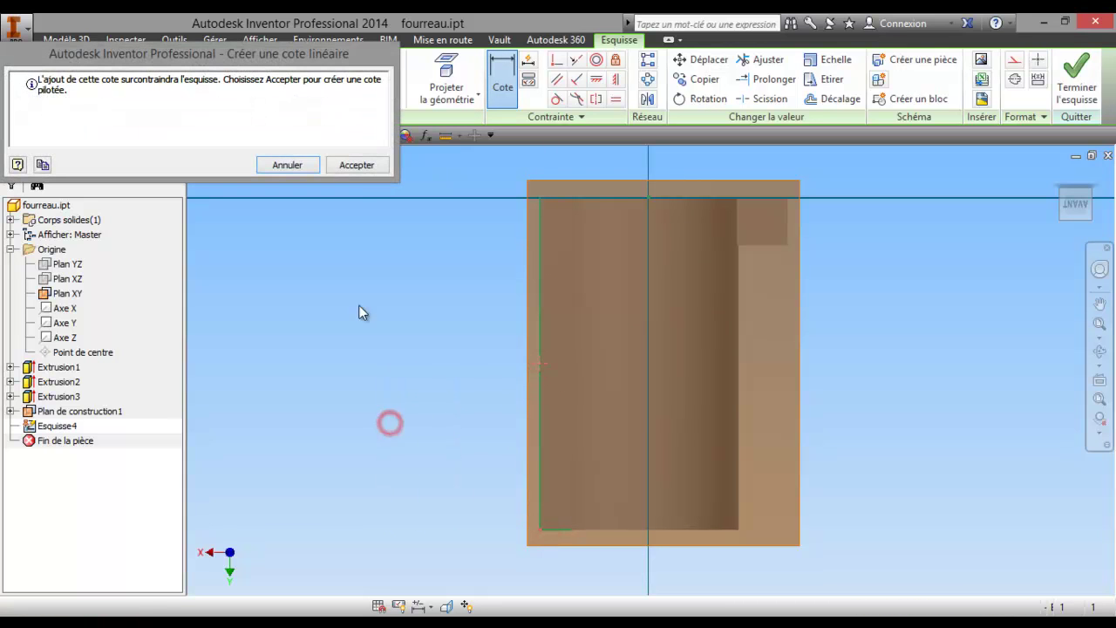
pyautogui.click(306, 166)
pyautogui.scroll(-2, 399, 404)
pyautogui.moveTo(404, 395)
pyautogui.mouseDown(button='middle')
pyautogui.moveTo(448, 366)
pyautogui.moveTo(467, 401)
pyautogui.mouseUp(button='middle')
pyautogui.scroll(3, 445, 380)
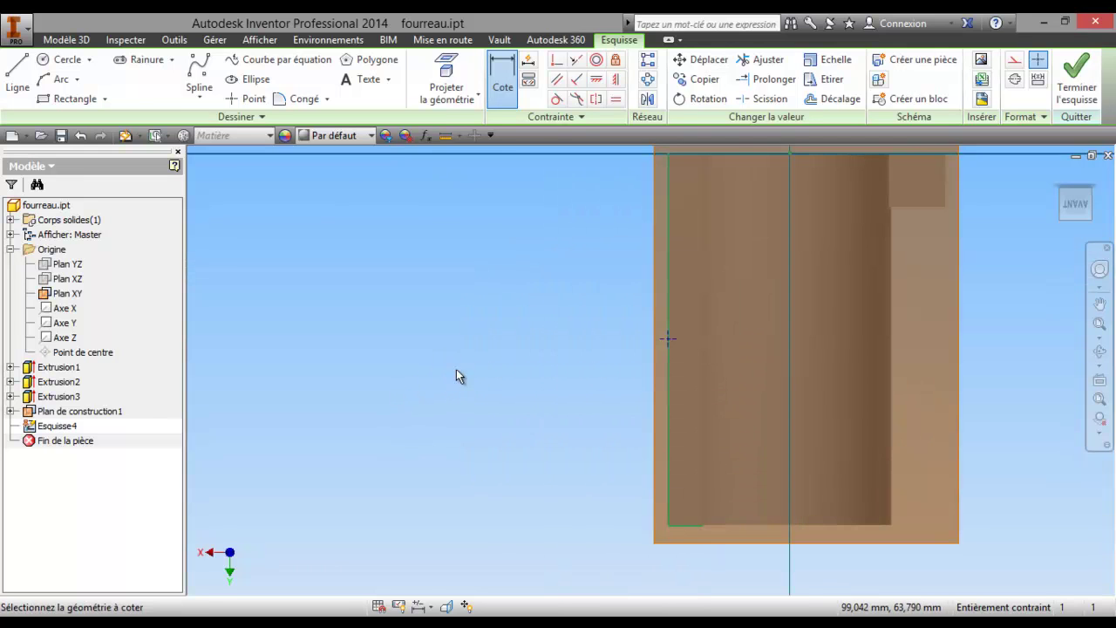
pyautogui.scroll(-2, 459, 376)
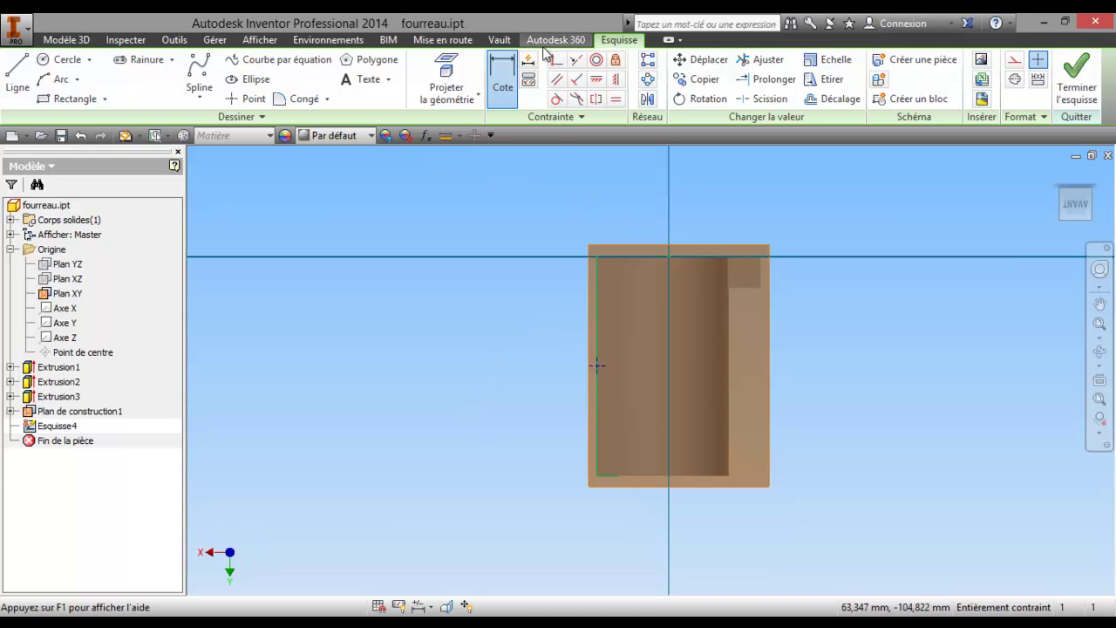
# - Try a 36 horizontal dimension from the sketch origin to the left edge, then cancel it
pyautogui.click(502, 83)
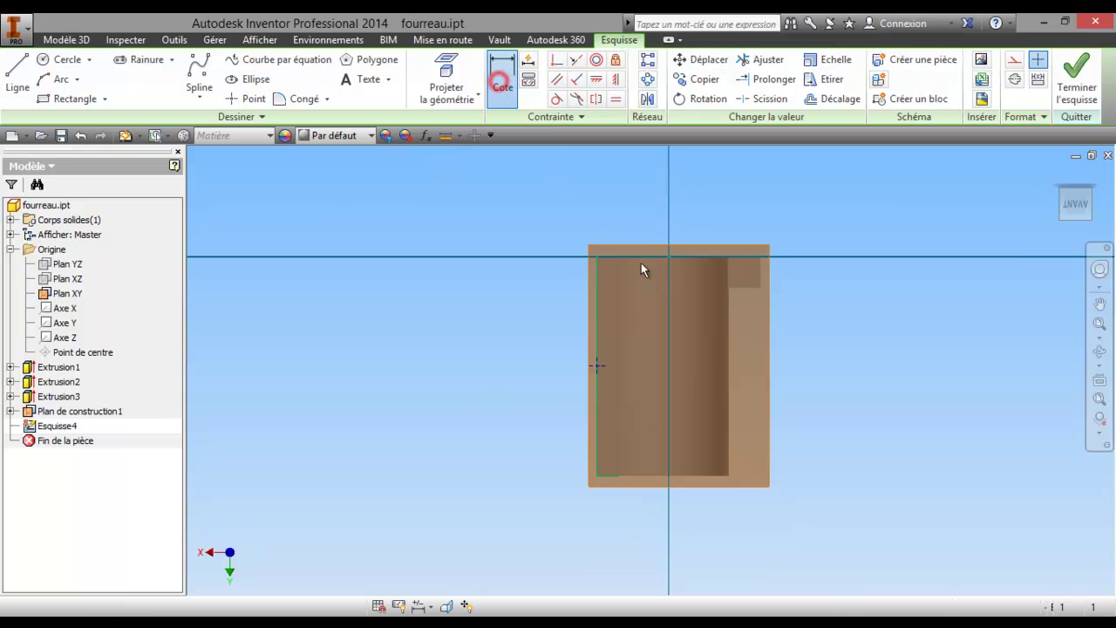
pyautogui.click(669, 258)
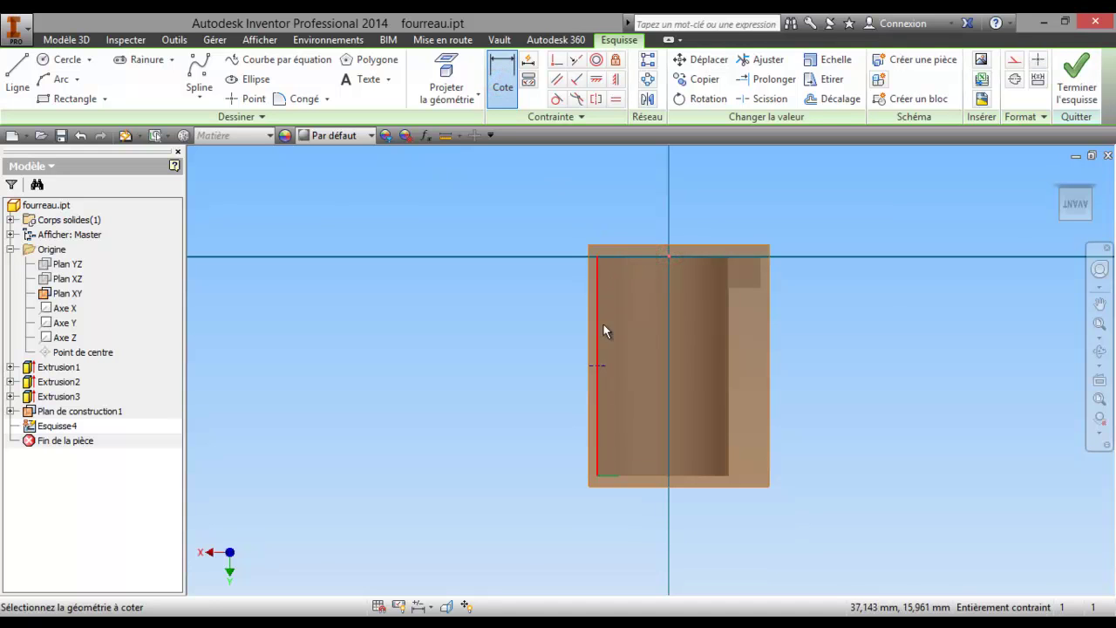
pyautogui.click(598, 366)
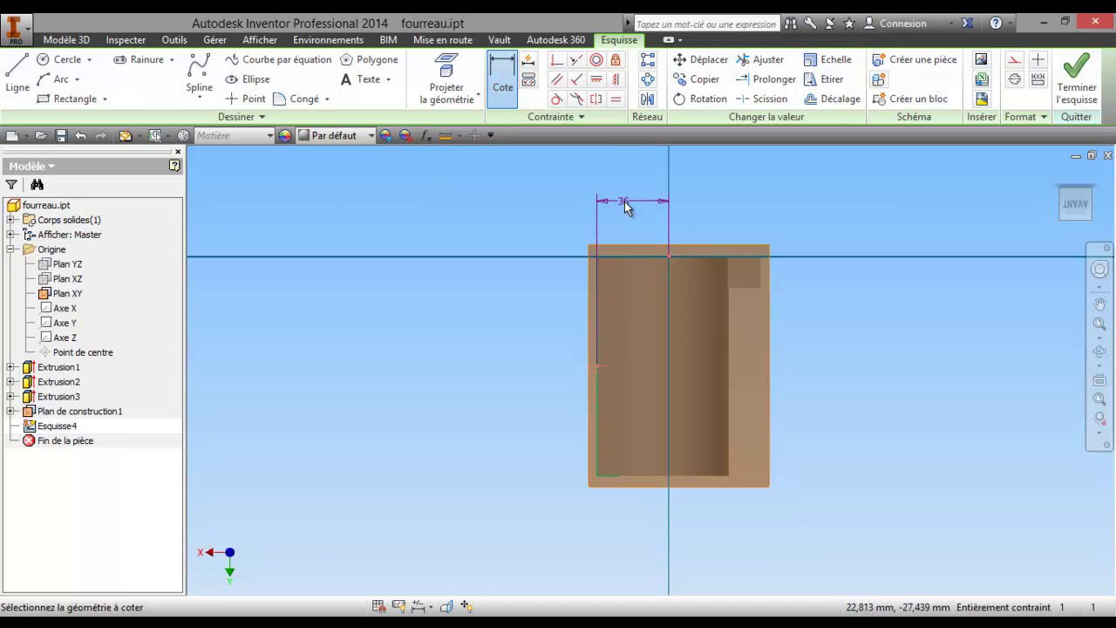
pyautogui.click(623, 208)
pyautogui.click(296, 164)
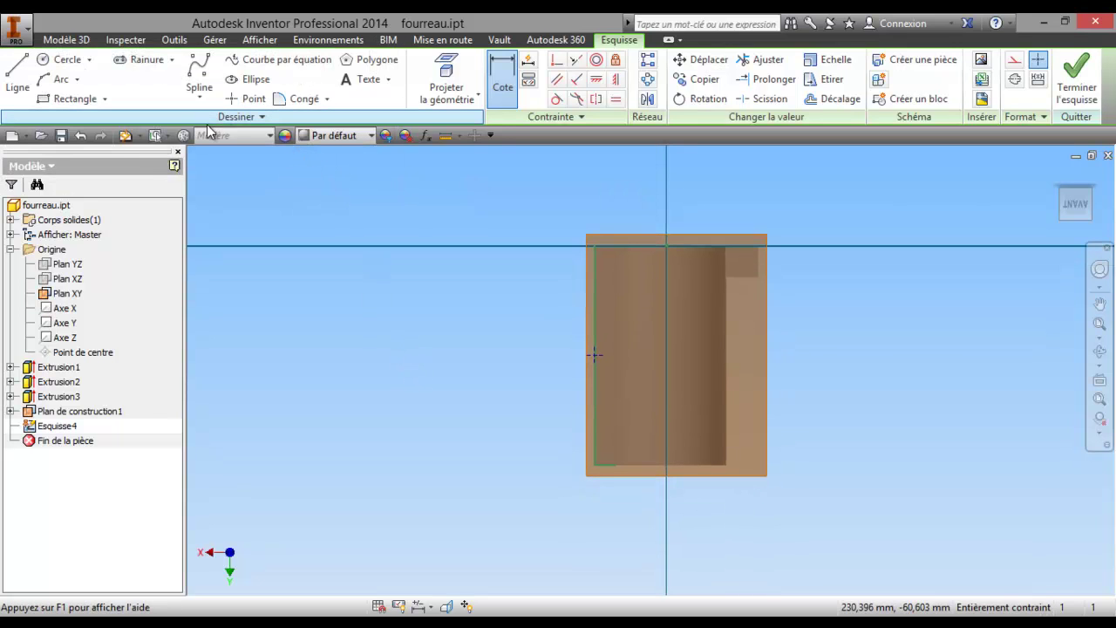
# - Draw an 18 mm circle centred on the left edge and a concentric 30 mm circle
pyautogui.click(60, 59)
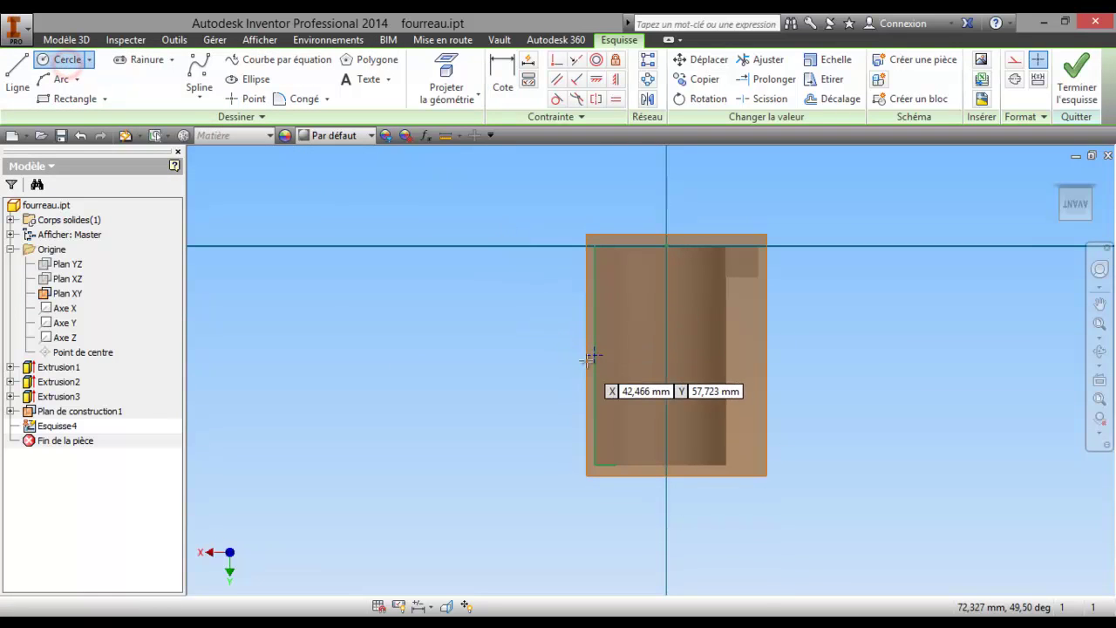
pyautogui.click(593, 355)
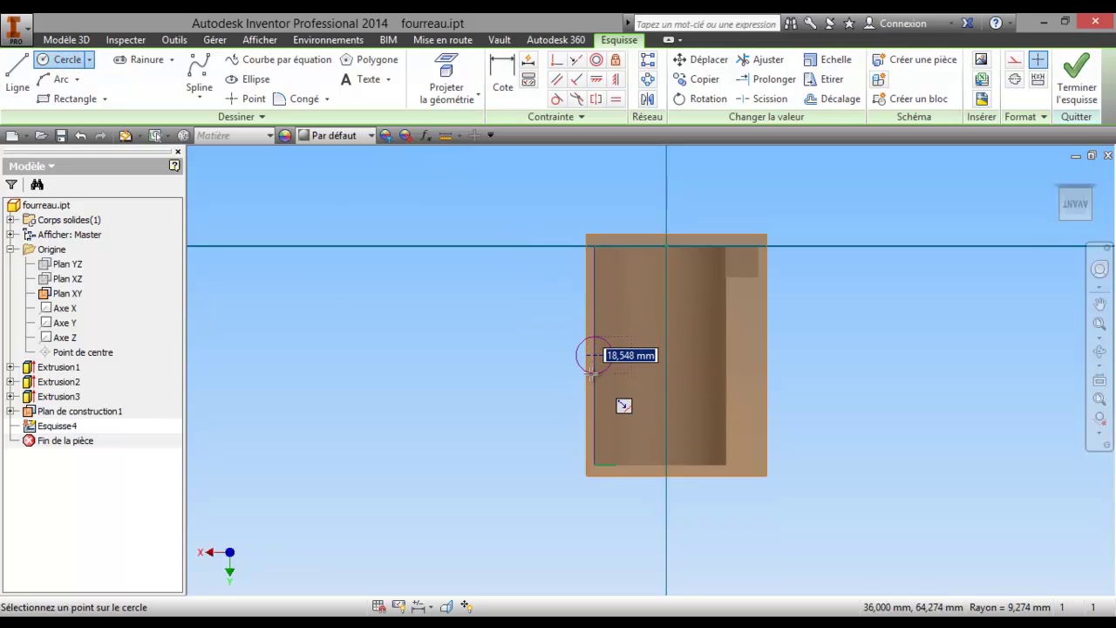
pyautogui.write('18')
pyautogui.press('Return')
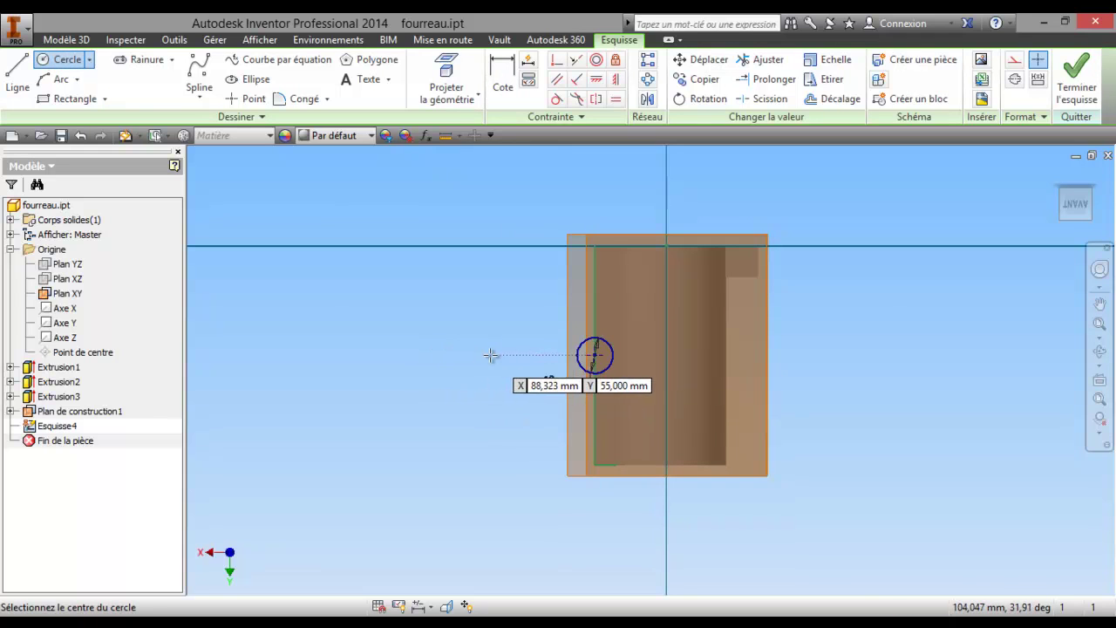
pyautogui.scroll(2, 594, 354)
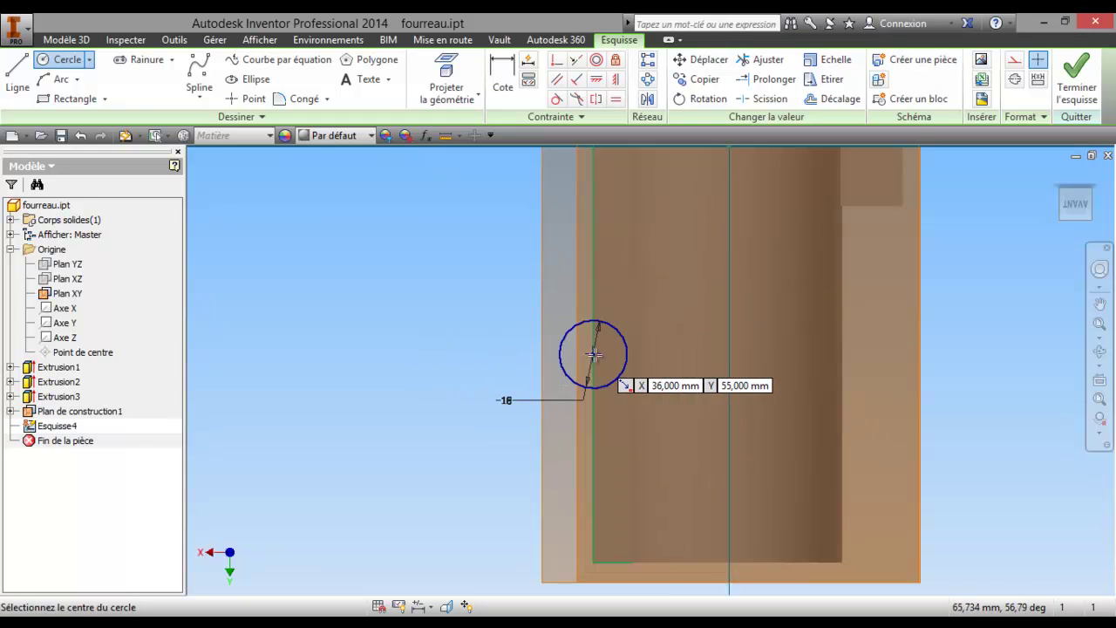
pyautogui.scroll(3, 592, 349)
pyautogui.click(591, 347)
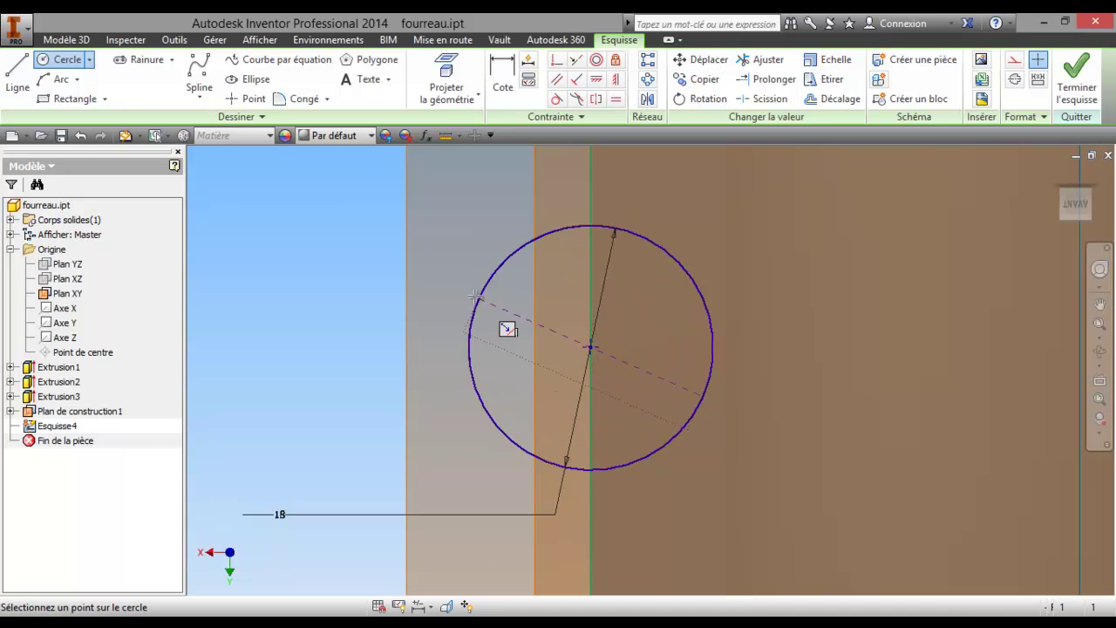
pyautogui.write('30')
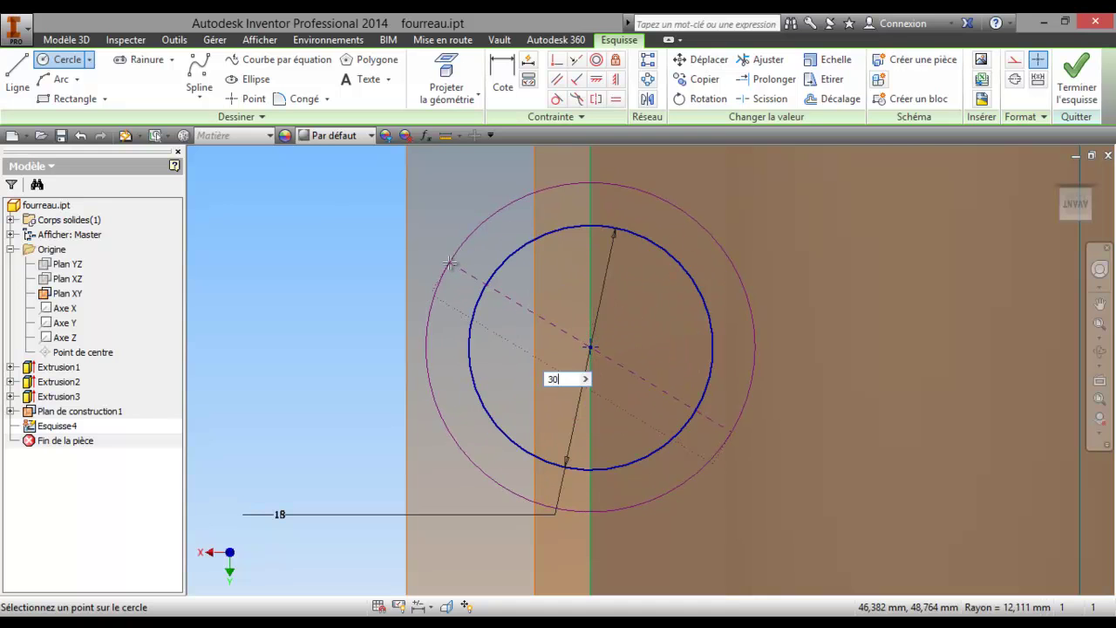
pyautogui.press('Return')
# - Draw a closed 36 × 30 mm rectangular outline from the circle's top to its bottom
pyautogui.scroll(-5, 546, 277)
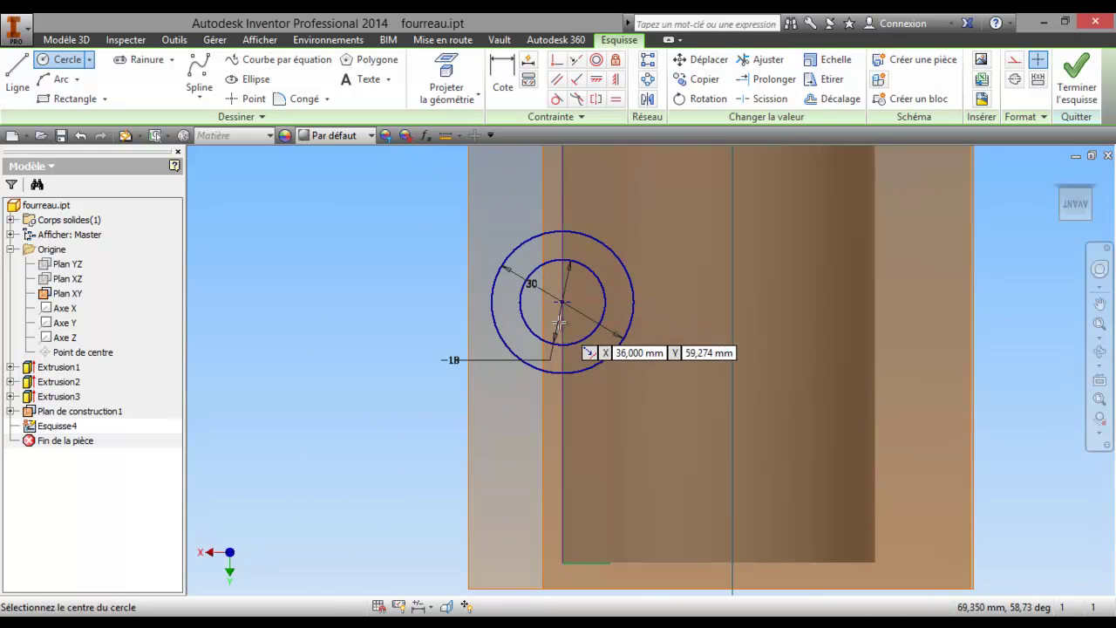
pyautogui.scroll(-3, 558, 322)
pyautogui.click(19, 69)
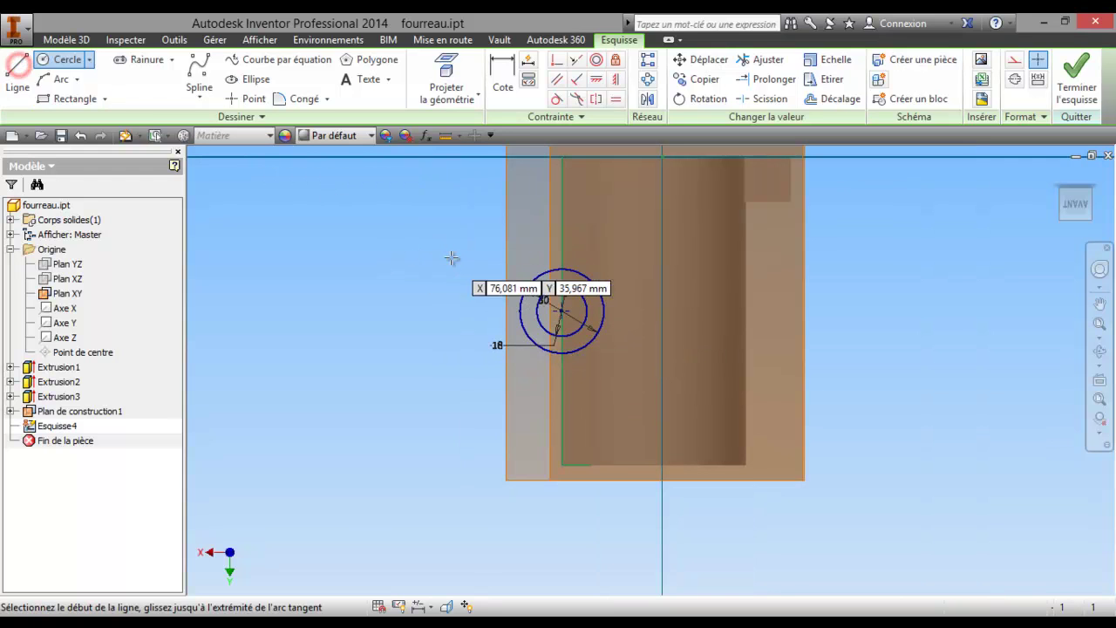
pyautogui.click(563, 269)
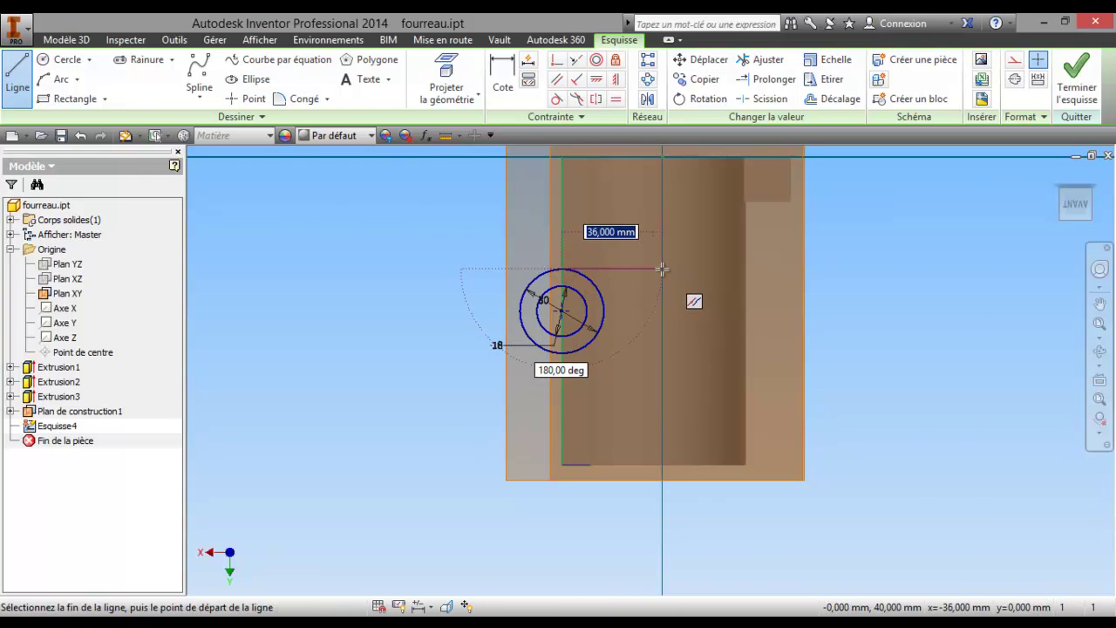
pyautogui.click(663, 269)
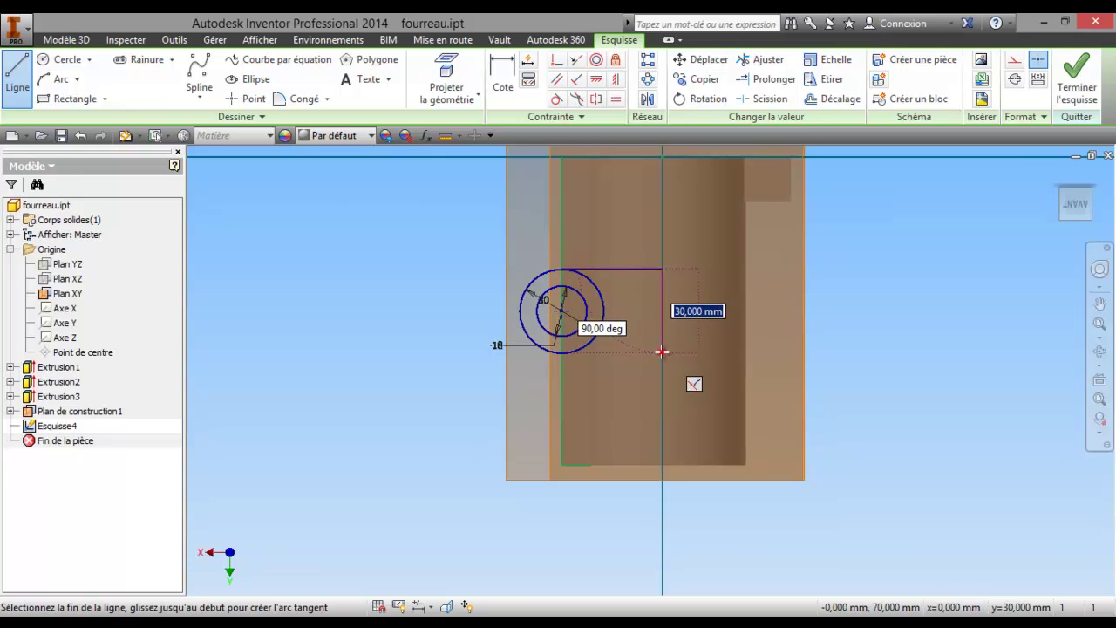
pyautogui.click(663, 352)
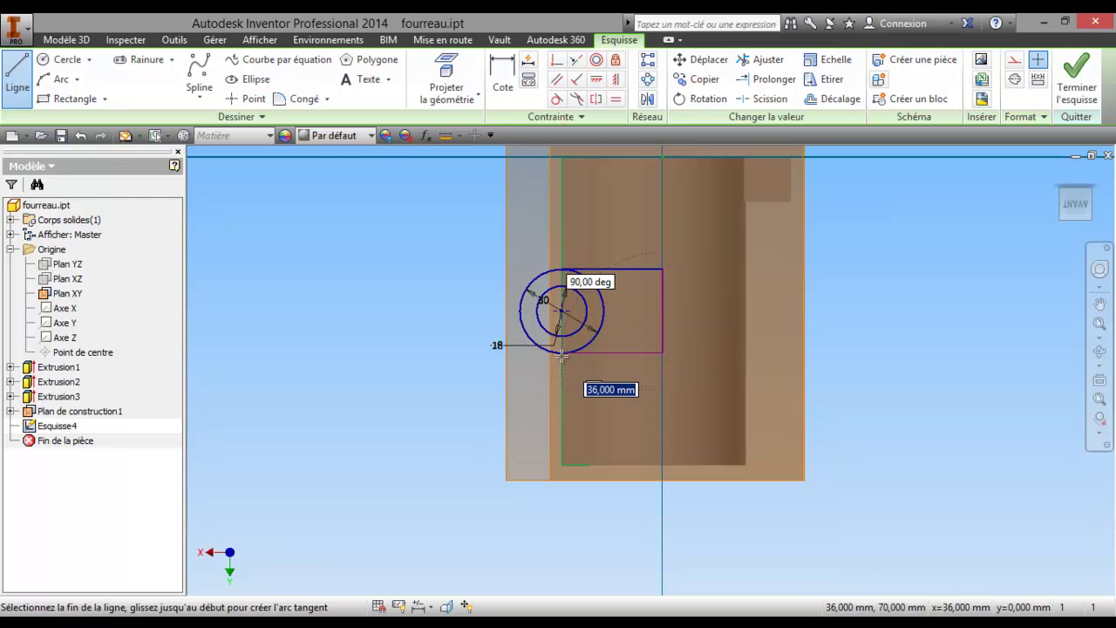
pyautogui.click(562, 354)
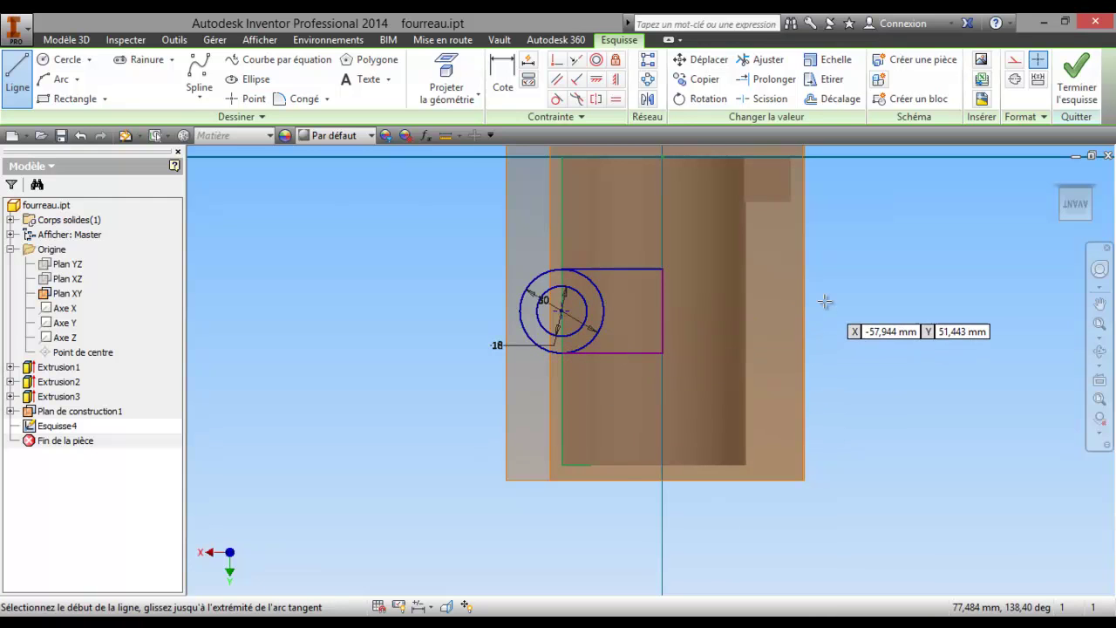
pyautogui.scroll(-2, 828, 300)
pyautogui.scroll(-2, 844, 270)
pyautogui.moveTo(732, 311); pyautogui.dragTo(660, 311, button='middle')
pyautogui.scroll(3, 661, 312)
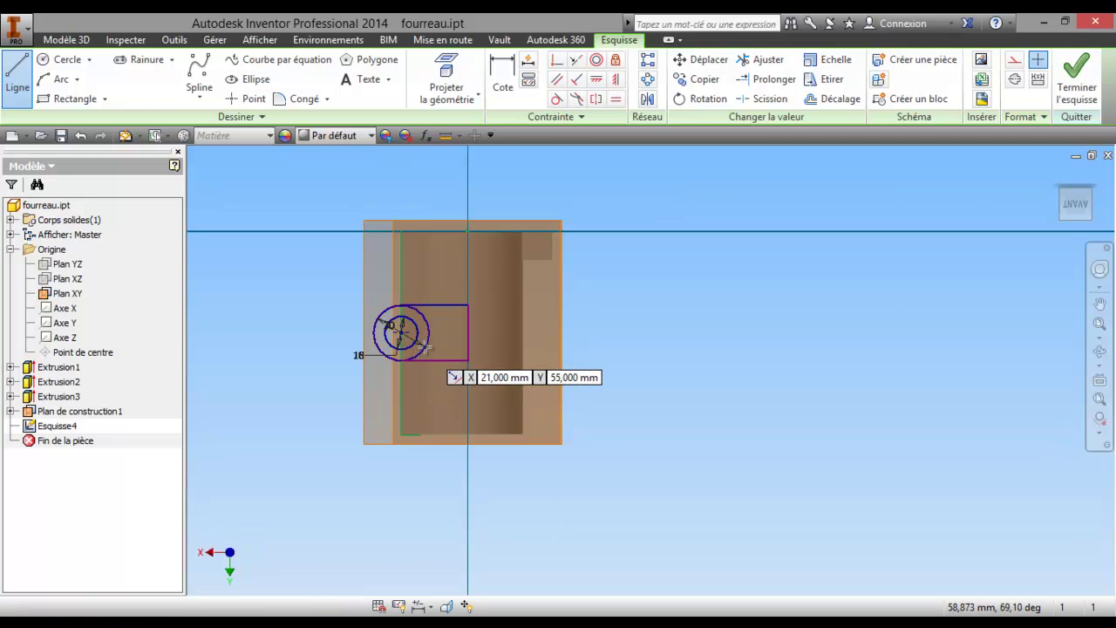
pyautogui.moveTo(710, 257)
pyautogui.mouseDown(button='middle')
pyautogui.moveTo(723, 334)
pyautogui.moveTo(845, 326)
pyautogui.mouseUp(button='middle')
pyautogui.scroll(3, 845, 326)
pyautogui.moveTo(692, 317)
pyautogui.mouseDown(button='middle')
pyautogui.moveTo(896, 346)
pyautogui.moveTo(889, 309)
pyautogui.mouseUp(button='middle')
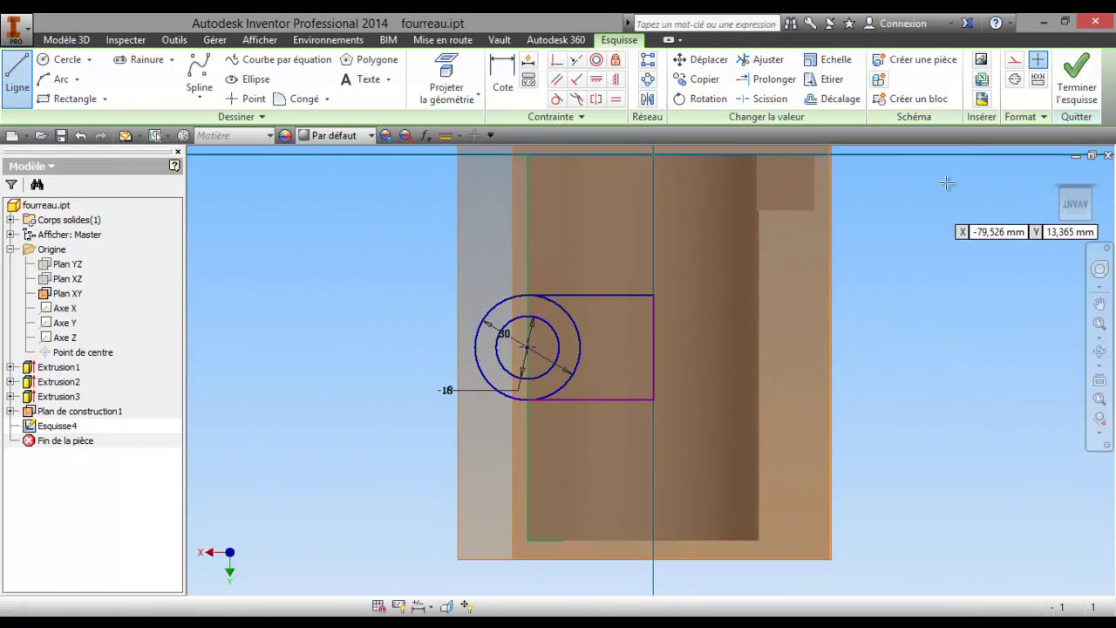
# - Finish Esquisse4 and orbit the part to view it from above
pyautogui.click(1076, 77)
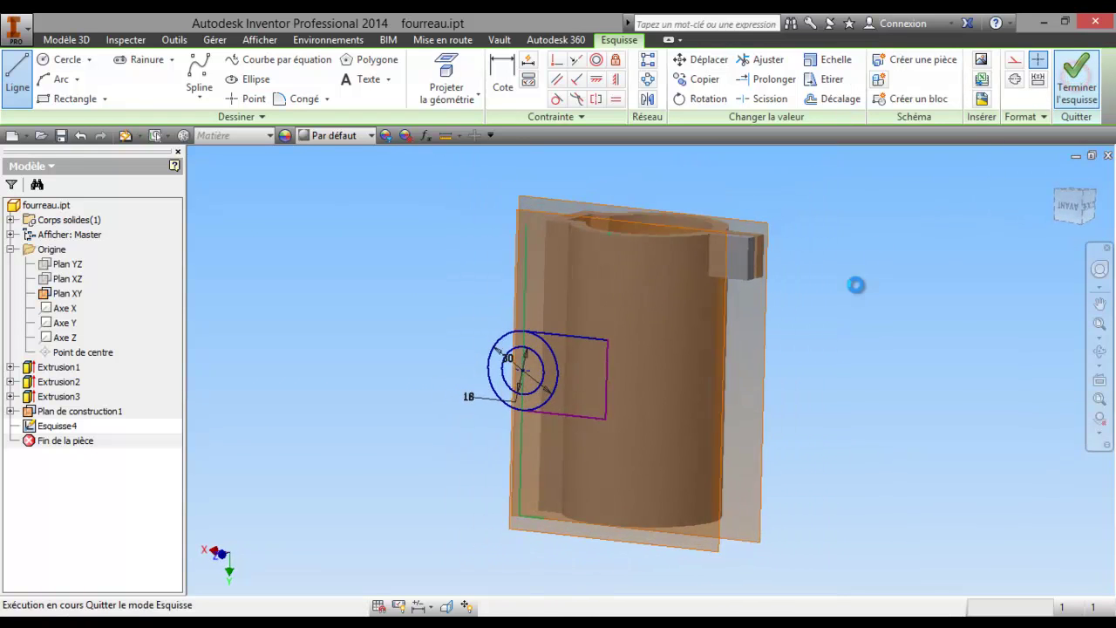
pyautogui.click(1100, 351)
pyautogui.moveTo(782, 356)
pyautogui.mouseDown()
pyautogui.moveTo(717, 442)
pyautogui.moveTo(755, 322)
pyautogui.moveTo(800, 334)
pyautogui.moveTo(759, 319)
pyautogui.moveTo(693, 327)
pyautogui.mouseUp()
pyautogui.rightClick(693, 326)
pyautogui.click(616, 324)
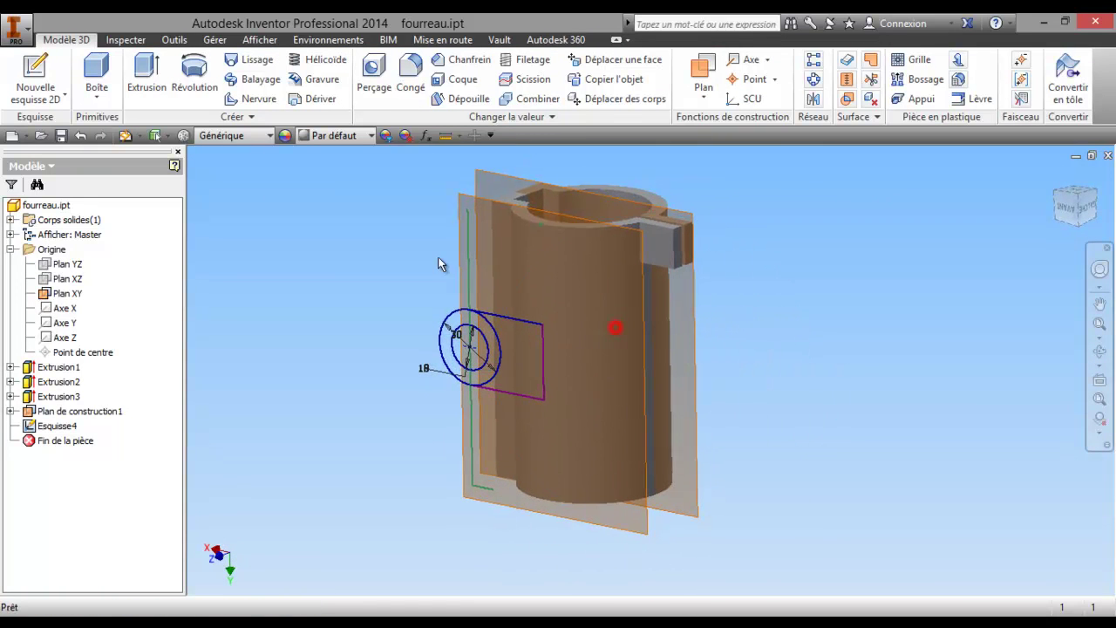
# - Trial-extrude the rectangle with reversed direction and Jusque extent, then cancel the extrusion
pyautogui.click(149, 83)
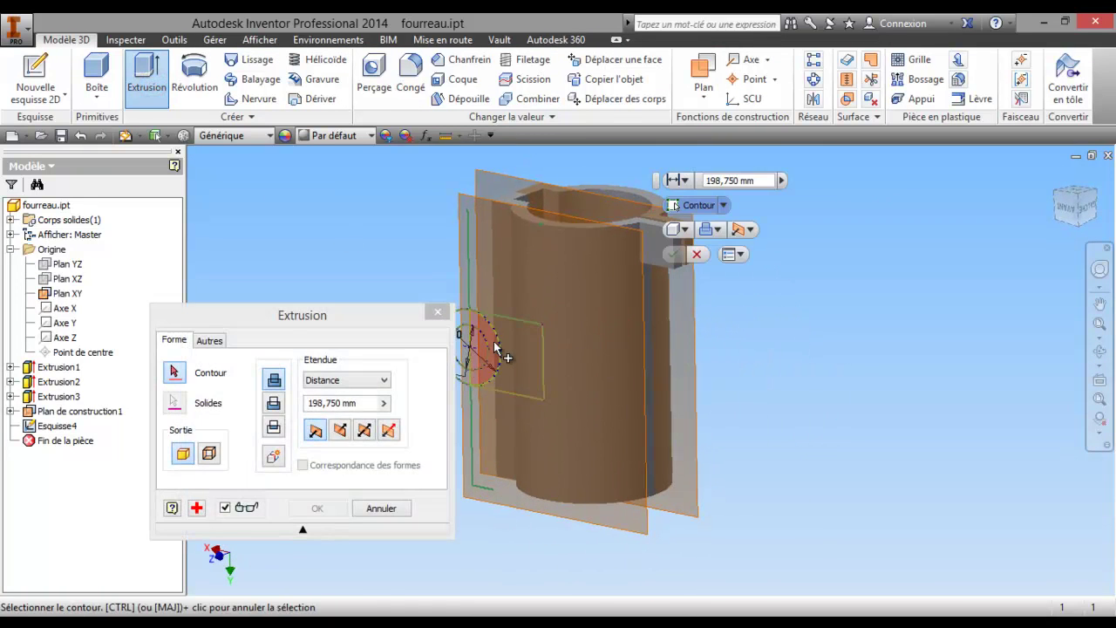
pyautogui.scroll(2, 496, 336)
pyautogui.scroll(2, 498, 348)
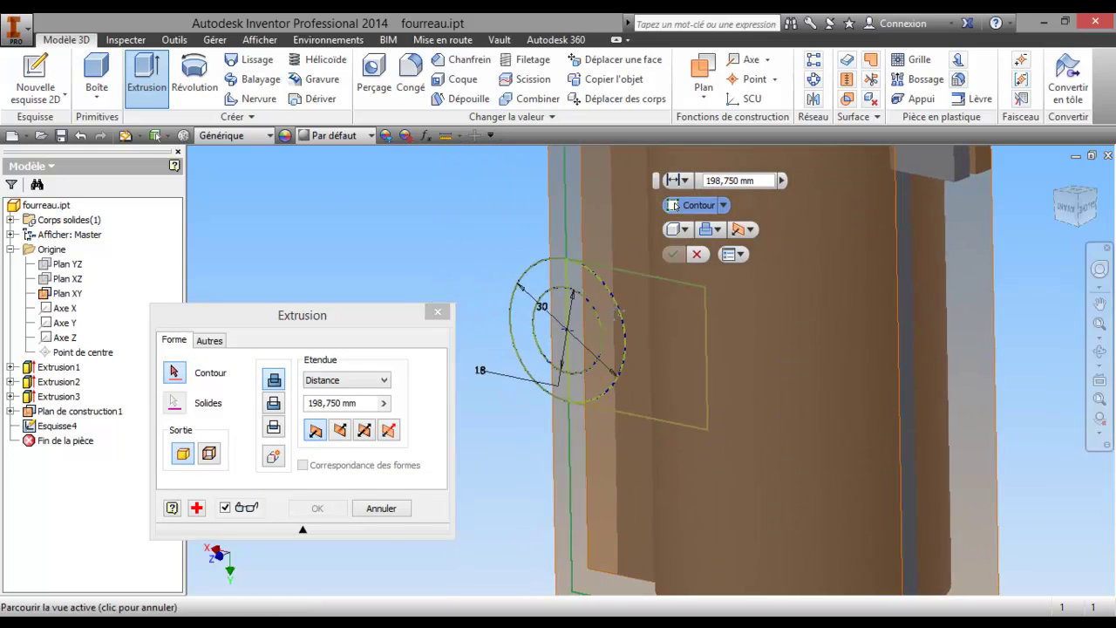
pyautogui.click(635, 316)
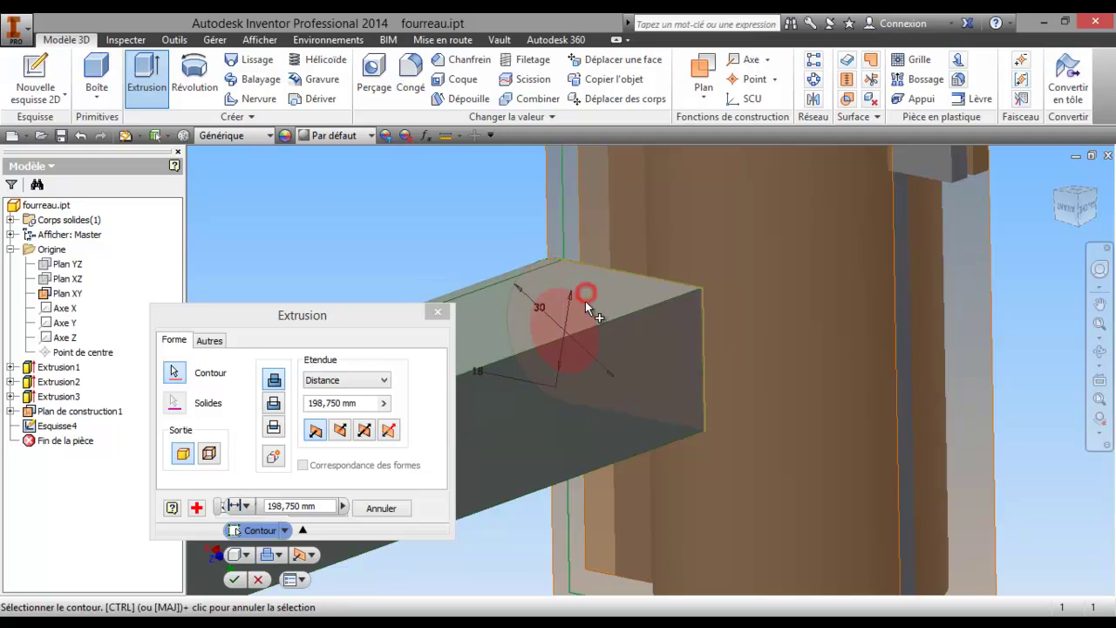
pyautogui.scroll(-3, 586, 301)
pyautogui.scroll(-2, 596, 332)
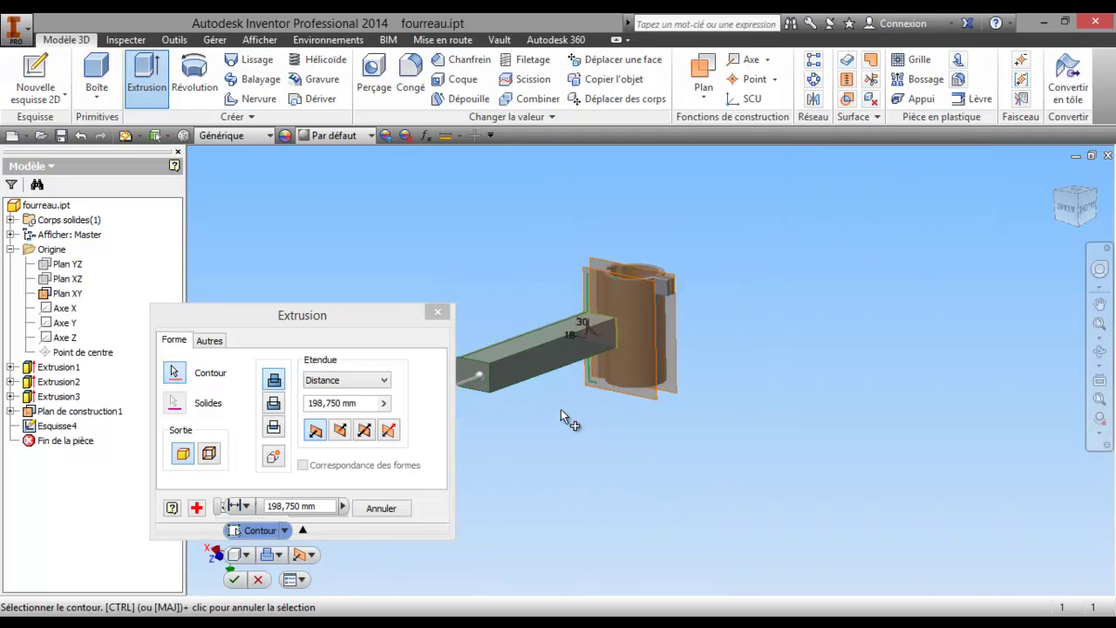
pyautogui.moveTo(569, 421); pyautogui.dragTo(598, 392, button='middle')
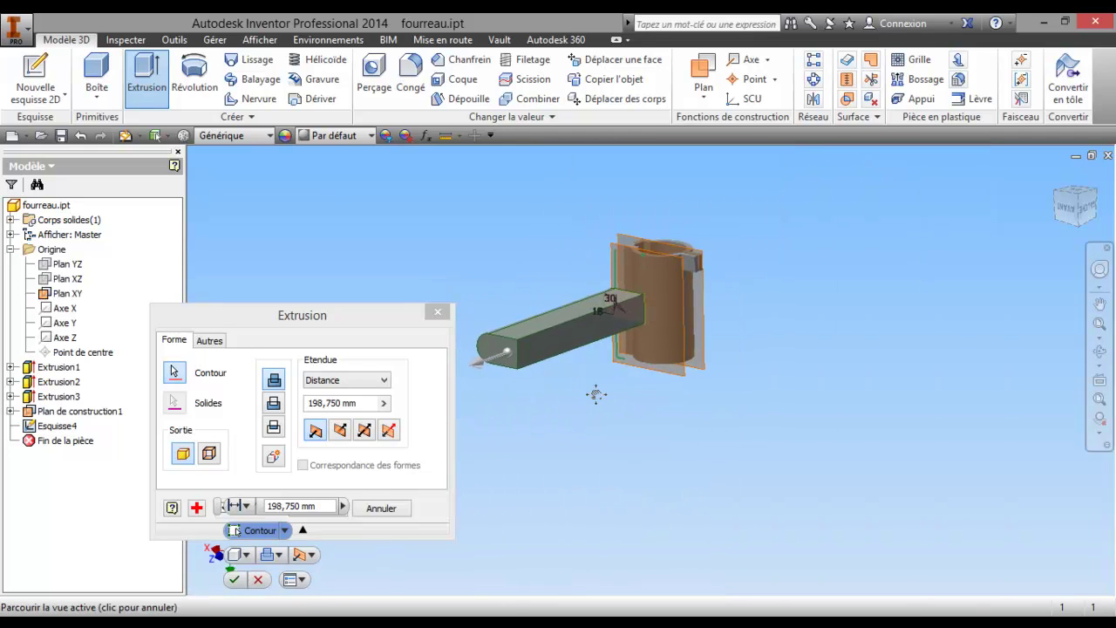
pyautogui.click(339, 432)
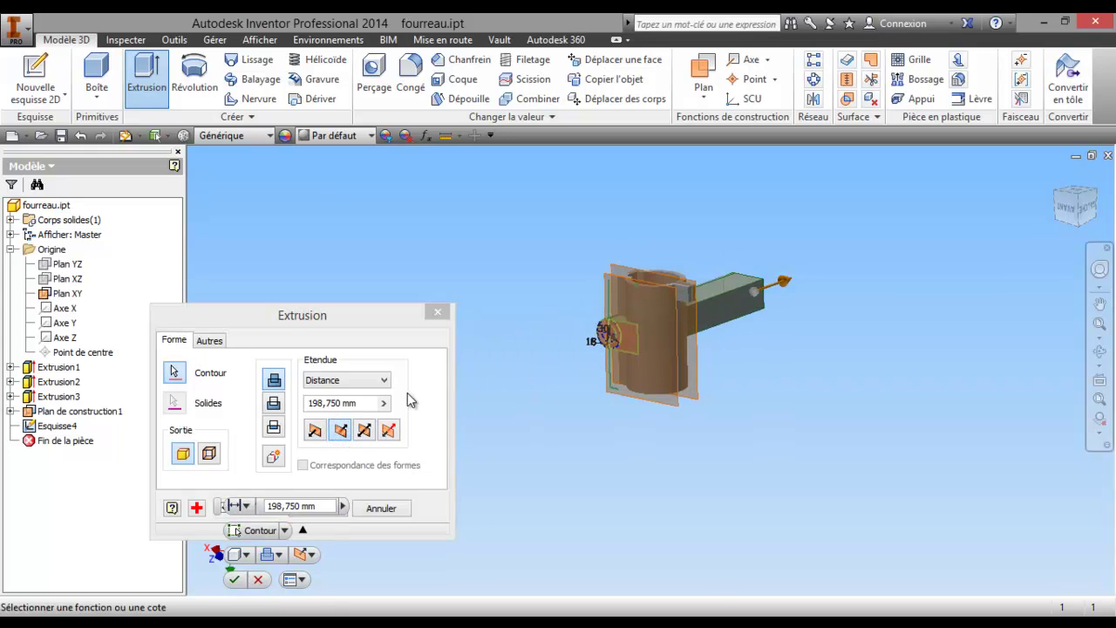
pyautogui.click(384, 384)
pyautogui.click(352, 412)
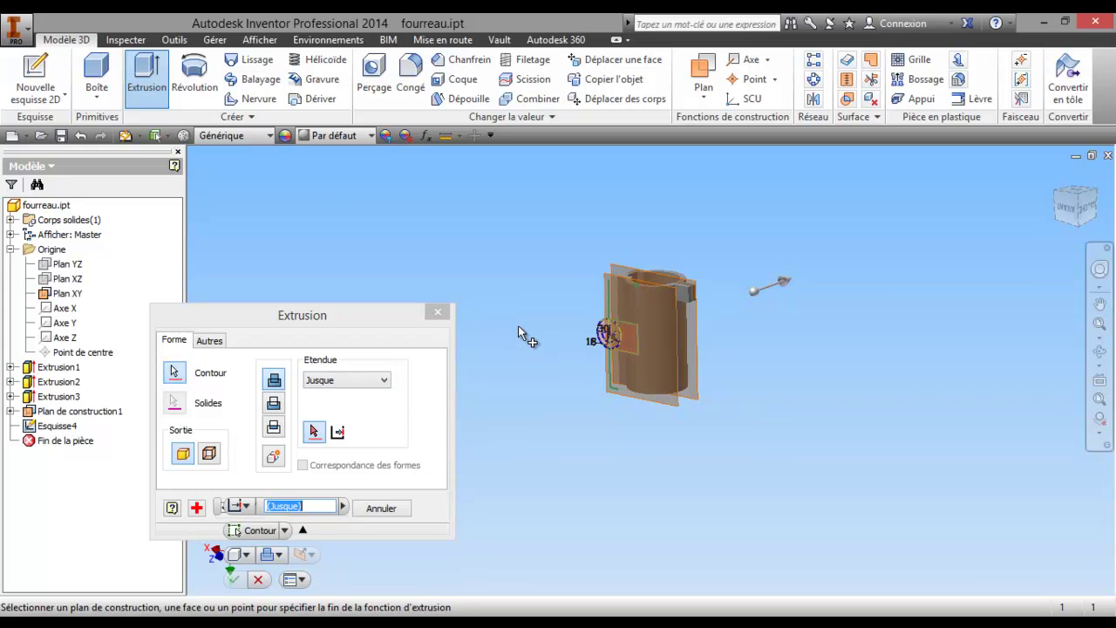
pyautogui.click(386, 507)
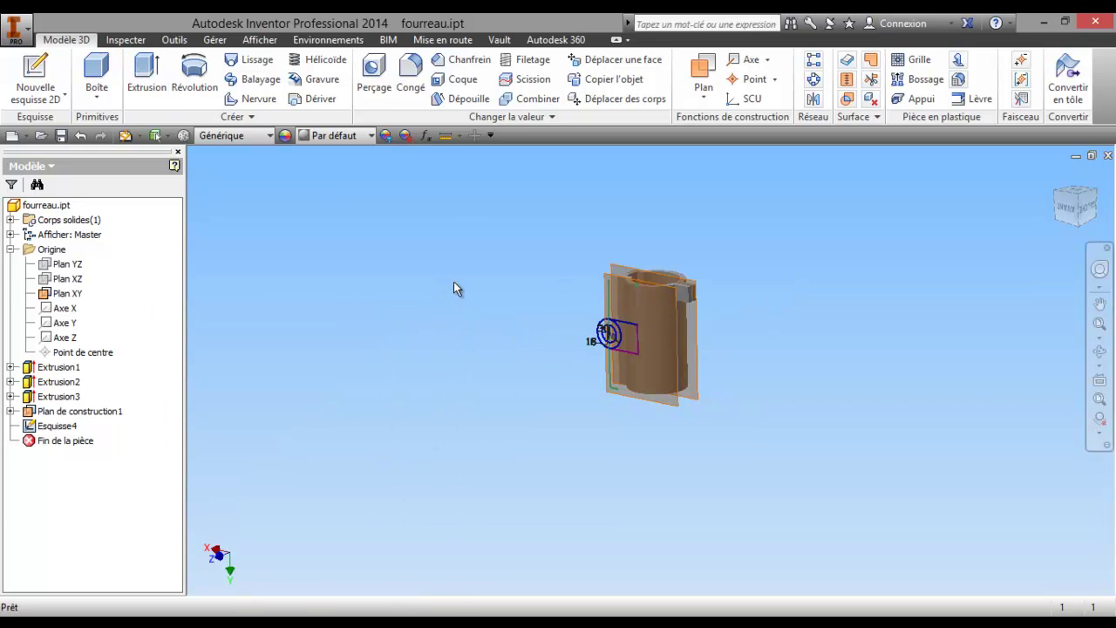
# - Create Plan de construction2 tangent to the tube's cylinder face, parallel to Plan XY
pyautogui.click(703, 105)
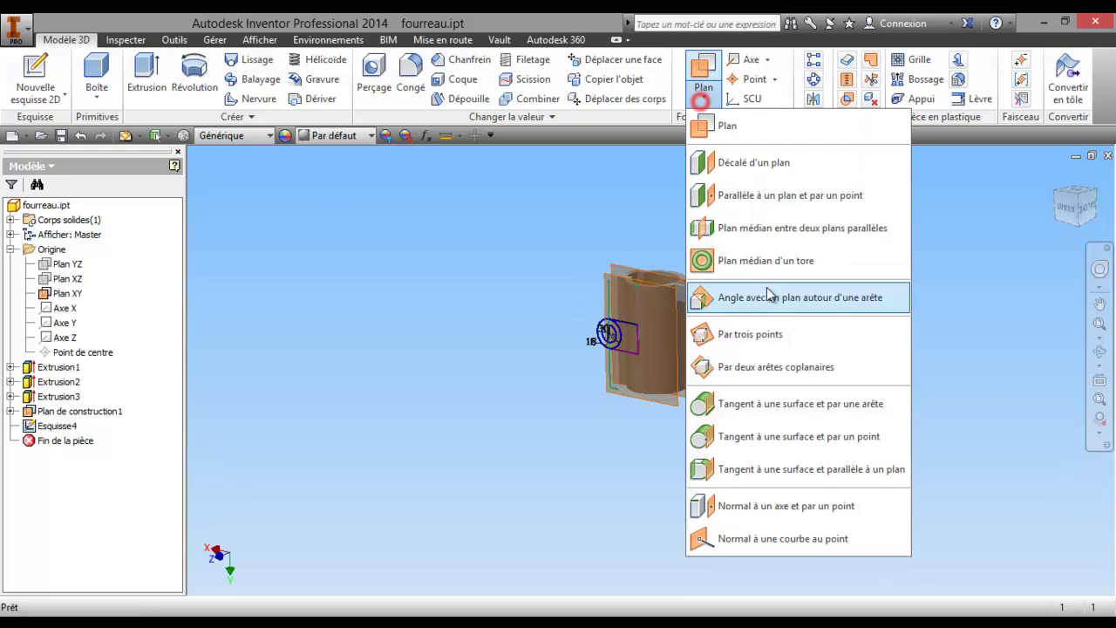
pyautogui.click(734, 472)
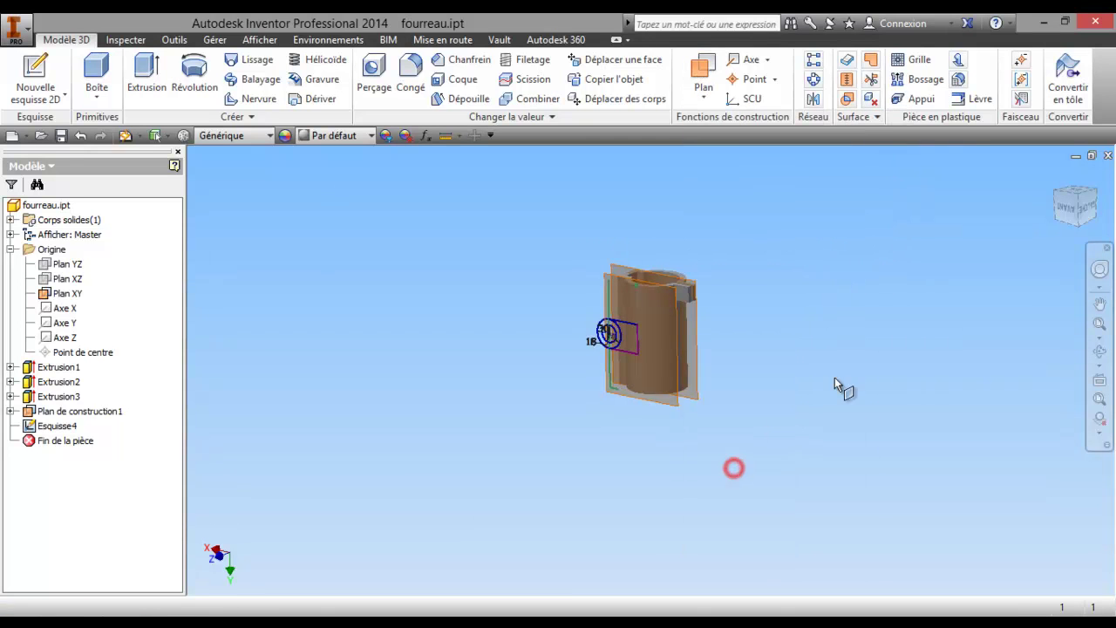
pyautogui.click(1078, 358)
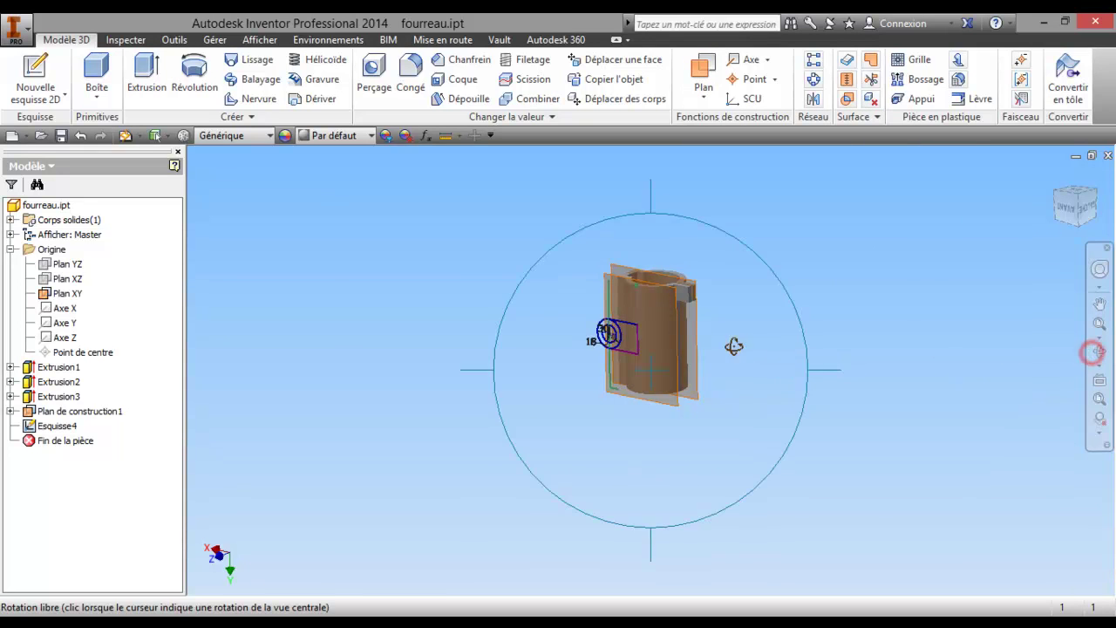
pyautogui.moveTo(733, 343); pyautogui.dragTo(733, 345)
pyautogui.rightClick(647, 417)
pyautogui.click(567, 420)
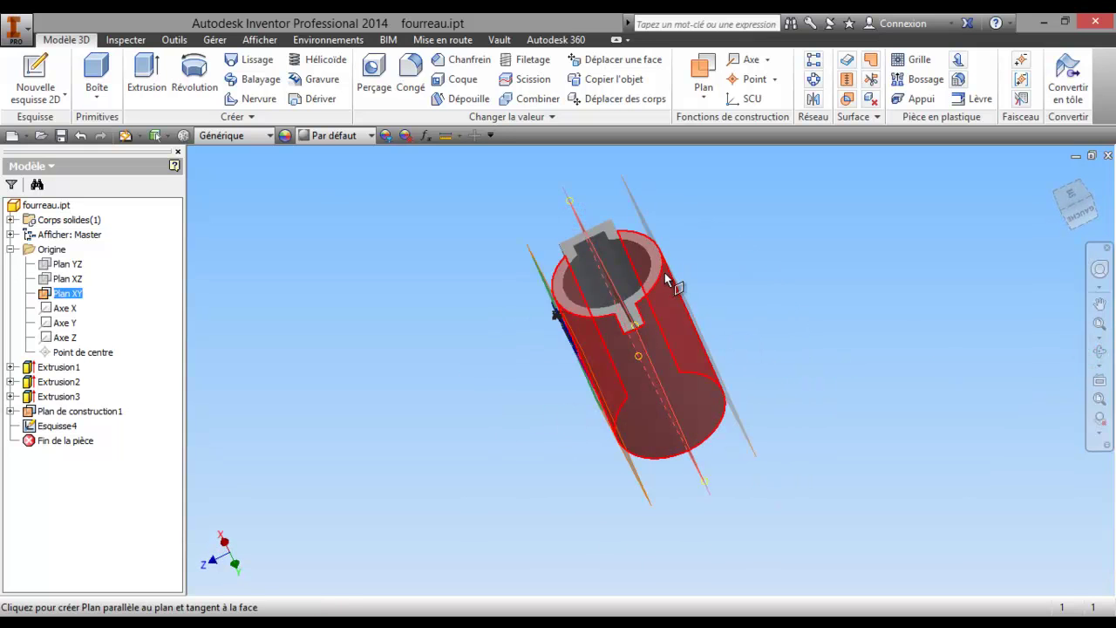
pyautogui.click(667, 273)
pyautogui.moveTo(794, 338)
pyautogui.keyDown('shift'); pyautogui.mouseDown(button='middle')
pyautogui.moveTo(844, 378)
pyautogui.moveTo(962, 343)
pyautogui.mouseUp(button='middle'); pyautogui.keyUp('shift')
pyautogui.rightClick(545, 341)
pyautogui.click(448, 339)
# - Start an extrusion and select the rectangle profile, discarding a wrong first pick
pyautogui.click(147, 74)
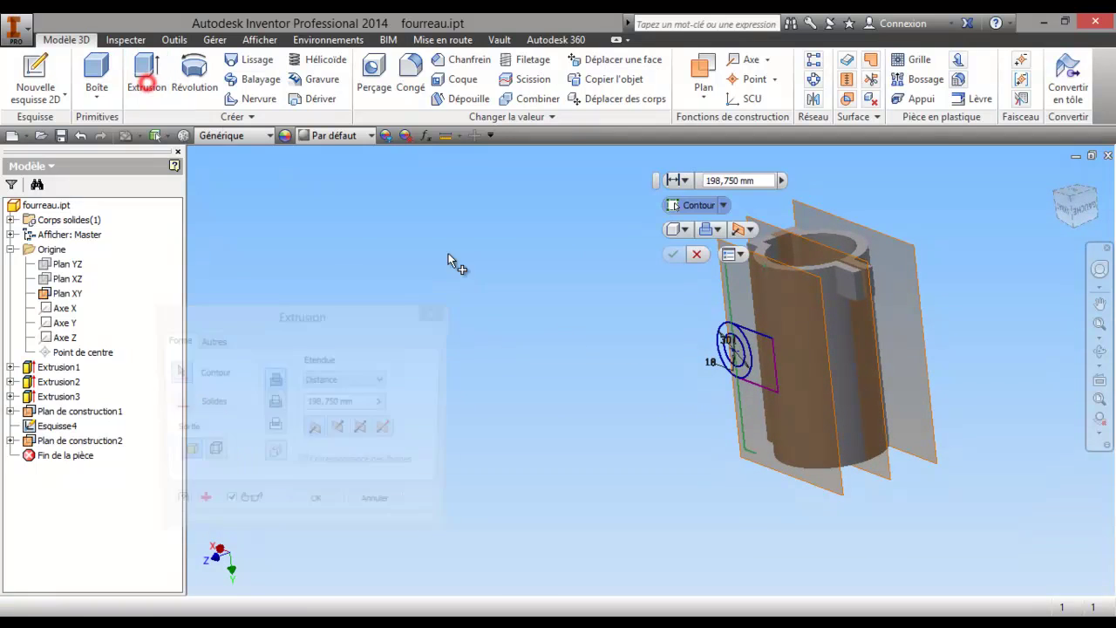
pyautogui.scroll(-3, 748, 358)
pyautogui.click(729, 344)
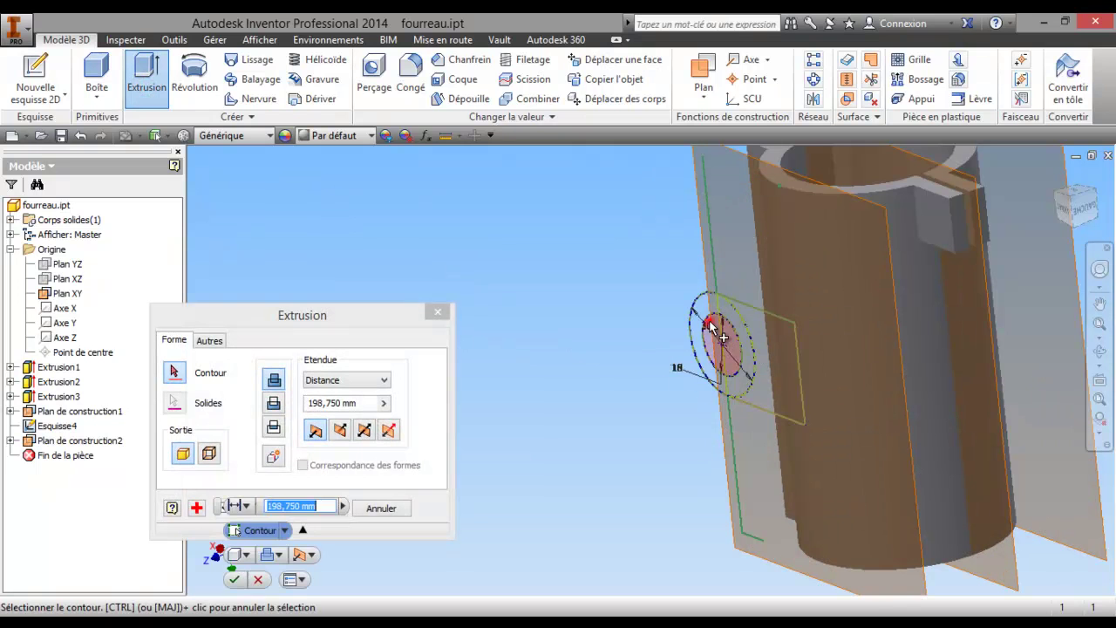
pyautogui.click(388, 513)
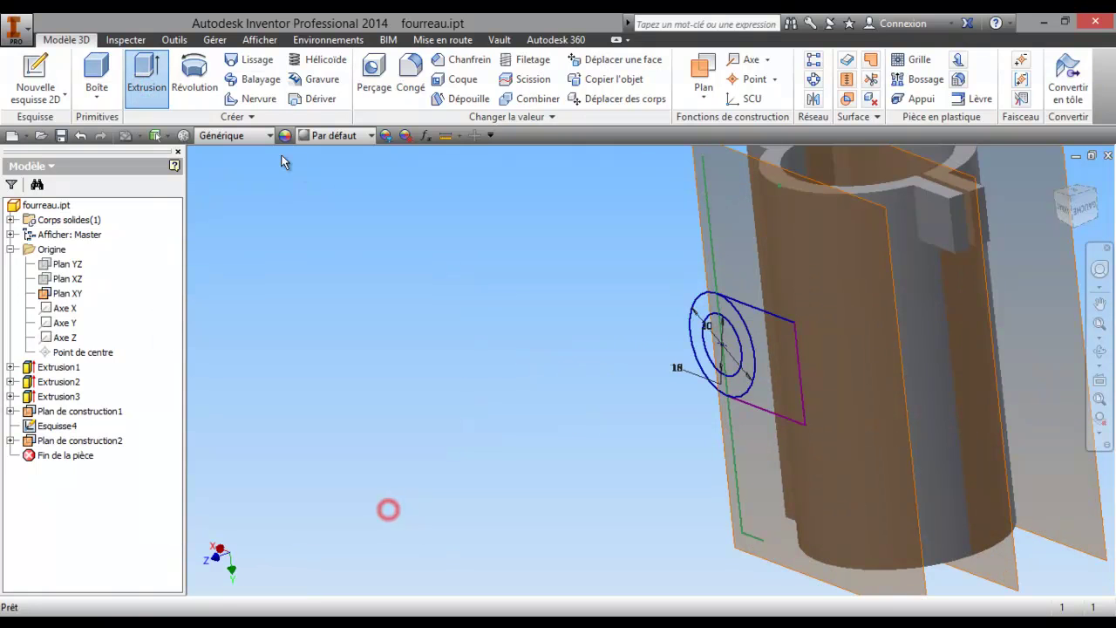
pyautogui.click(146, 74)
pyautogui.click(758, 342)
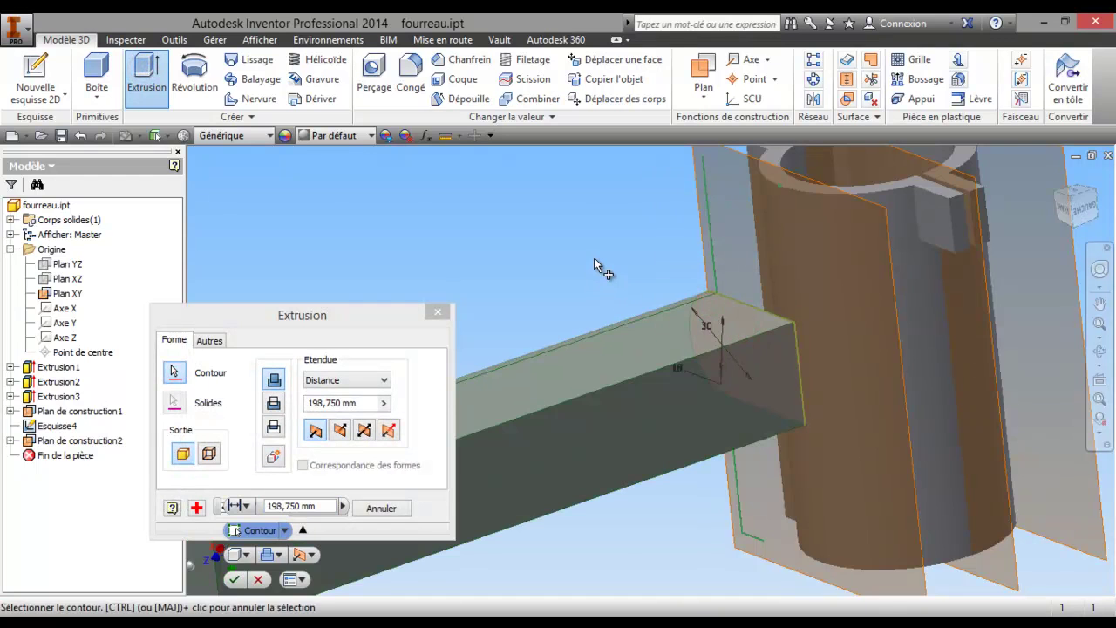
# - Extrude in reversed direction up to Plan de construction2 and confirm Extrusion4
pyautogui.scroll(-2, 552, 286)
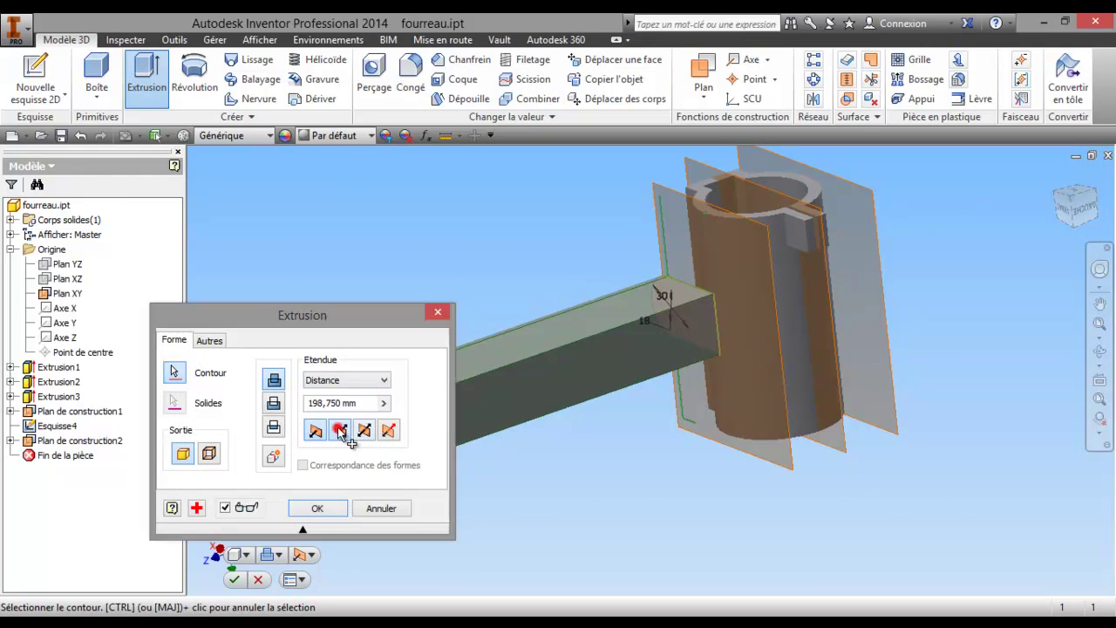
pyautogui.click(340, 429)
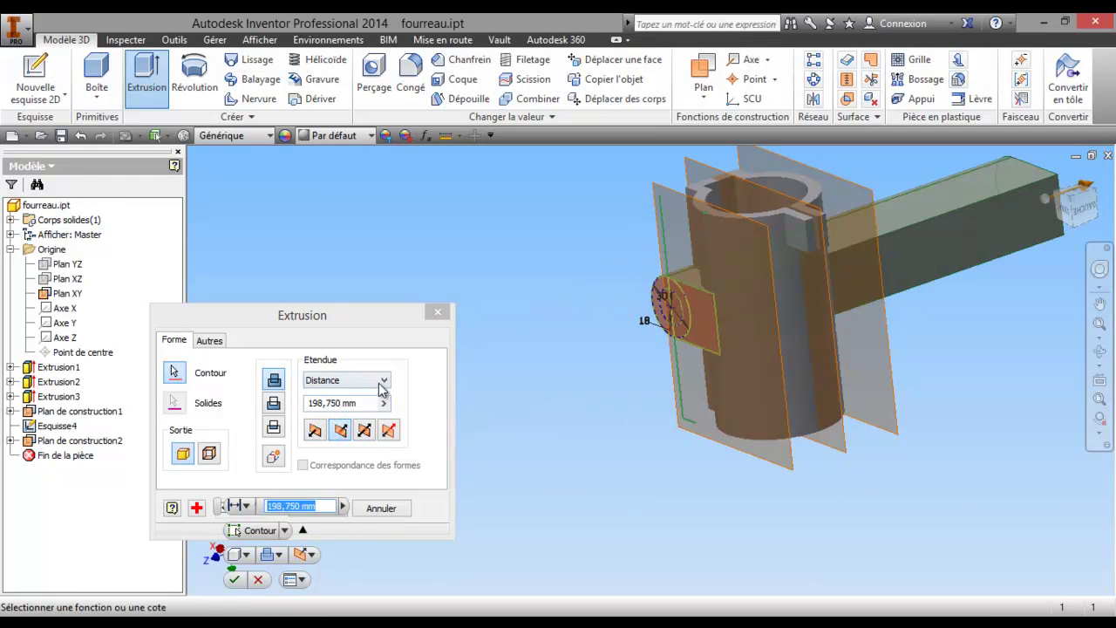
pyautogui.click(381, 385)
pyautogui.click(343, 411)
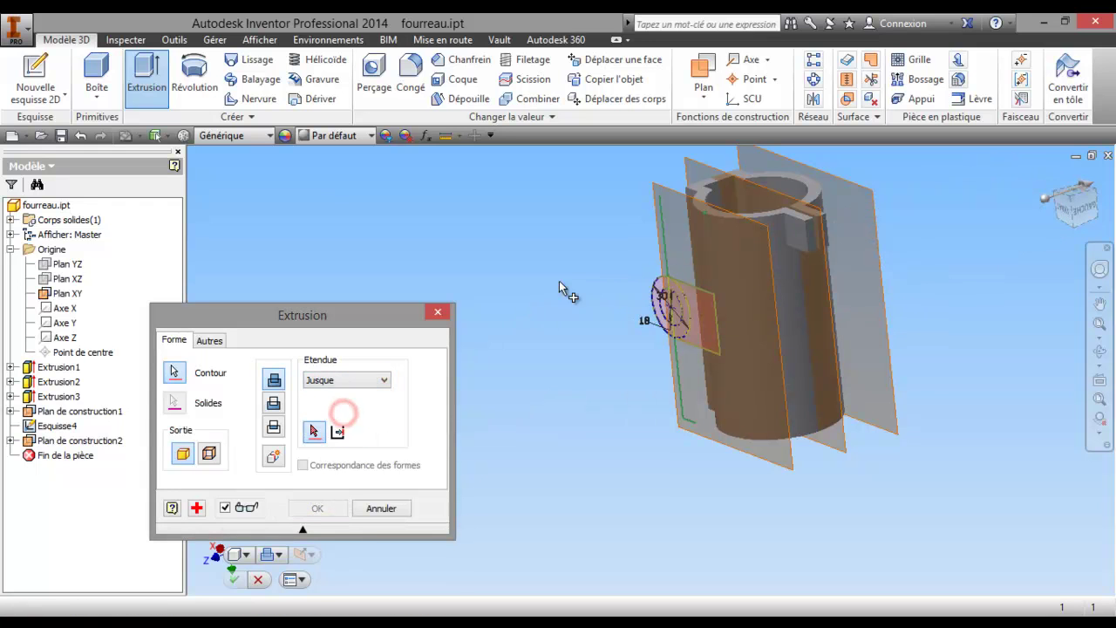
pyautogui.click(868, 192)
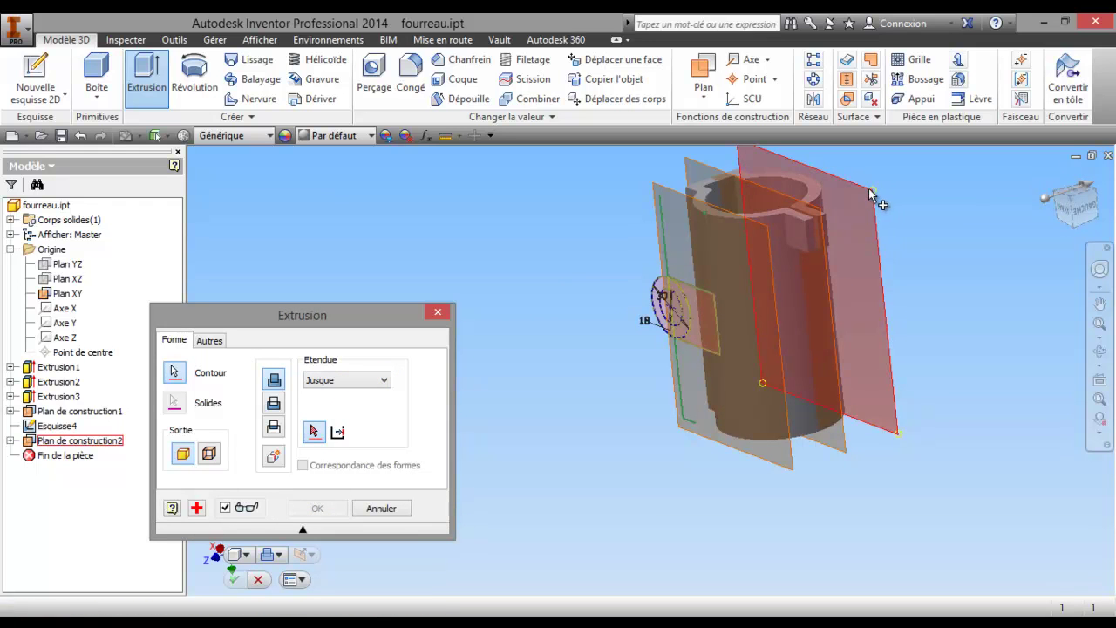
pyautogui.click(1102, 357)
pyautogui.moveTo(645, 370)
pyautogui.mouseDown()
pyautogui.moveTo(730, 510)
pyautogui.moveTo(633, 362)
pyautogui.mouseUp()
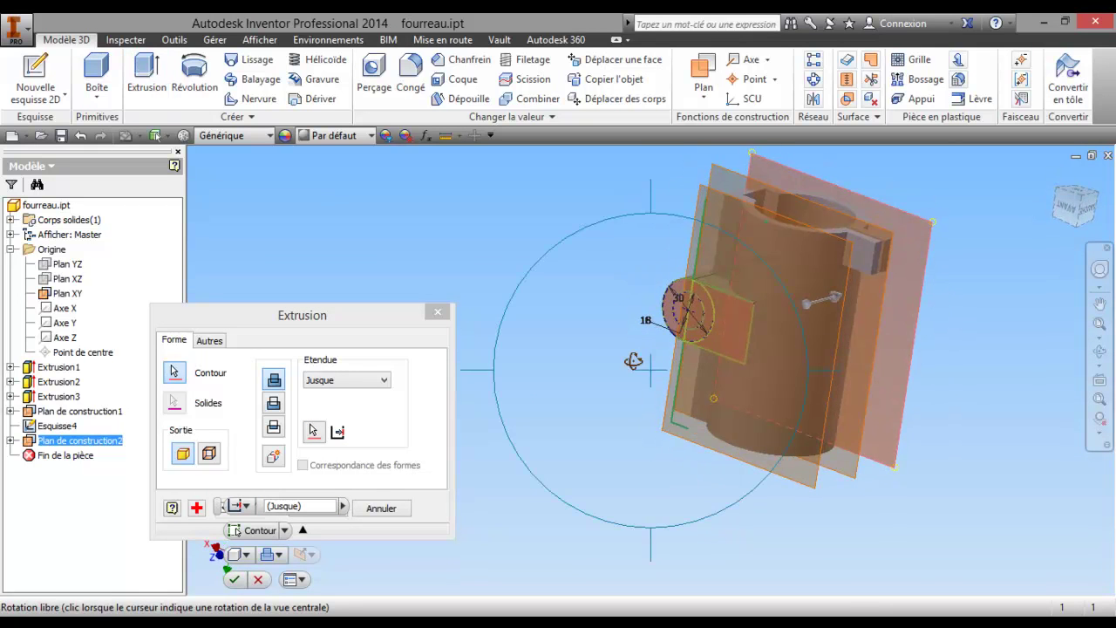
pyautogui.rightClick(559, 361)
pyautogui.click(436, 362)
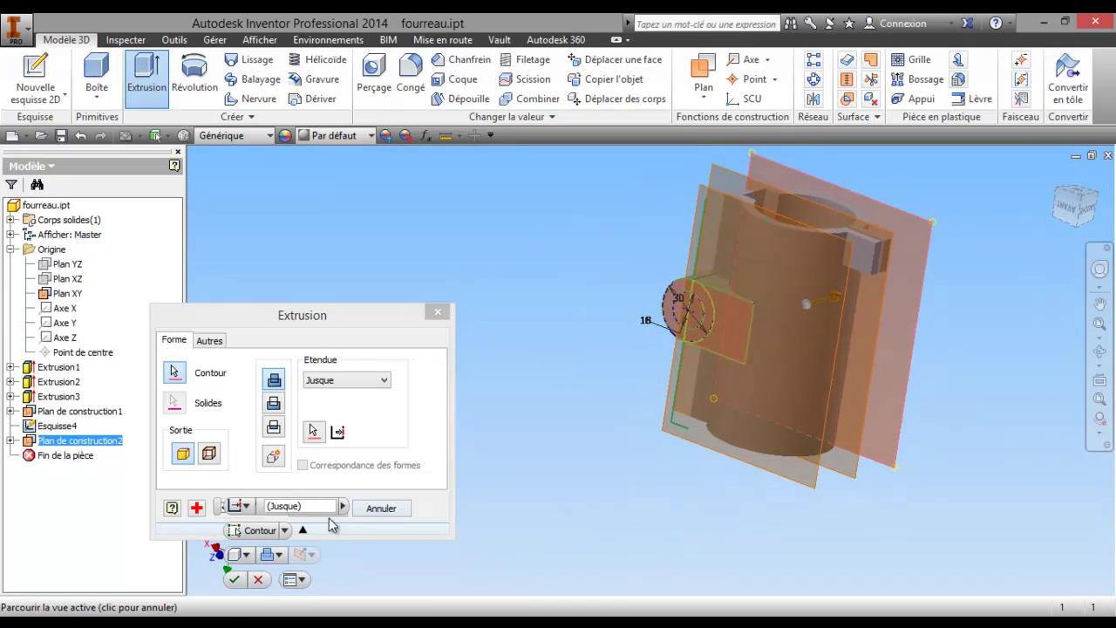
pyautogui.click(339, 315)
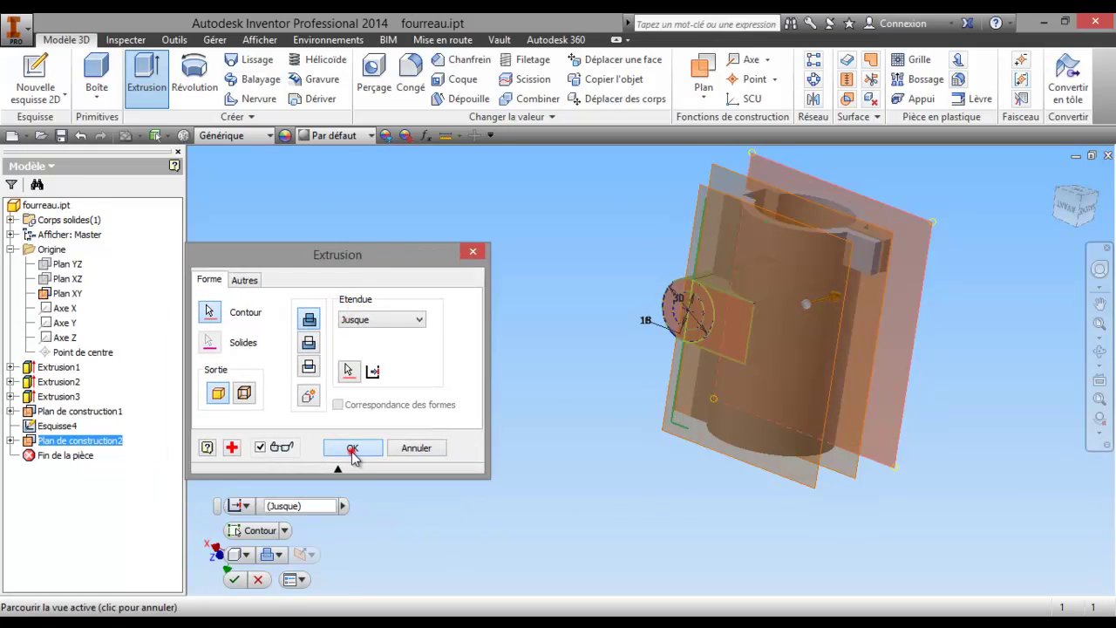
pyautogui.click(351, 449)
# - Hide both construction planes, Plan de construction2 and Plan de construction1
pyautogui.keyDown('shift'); pyautogui.moveTo(521, 397); pyautogui.dragTo(468, 416, button='middle'); pyautogui.keyUp('shift')
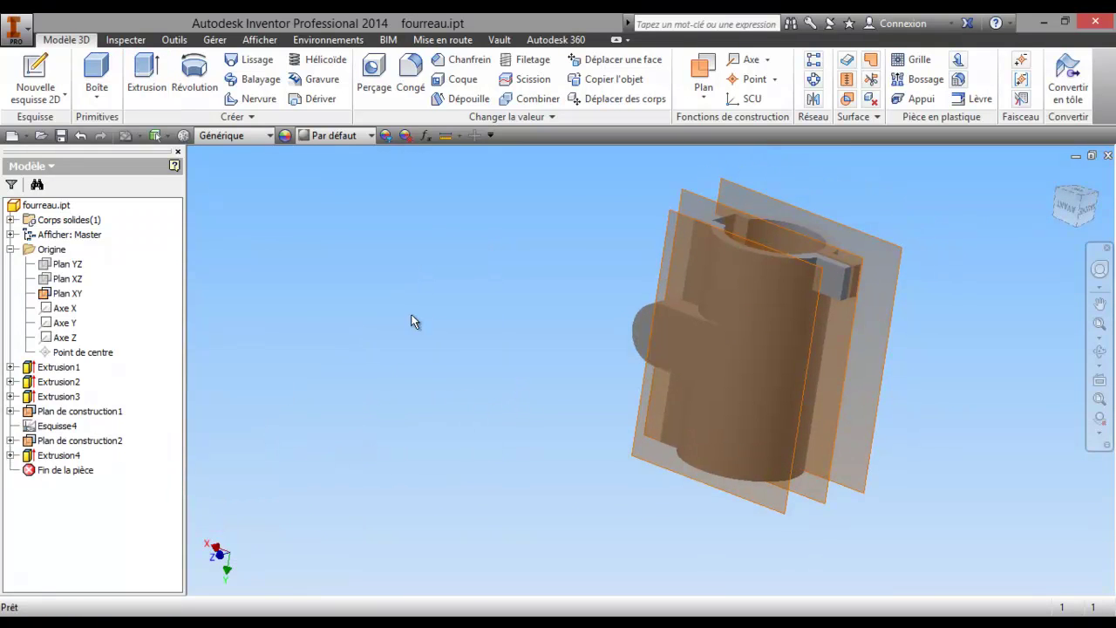
pyautogui.rightClick(54, 443)
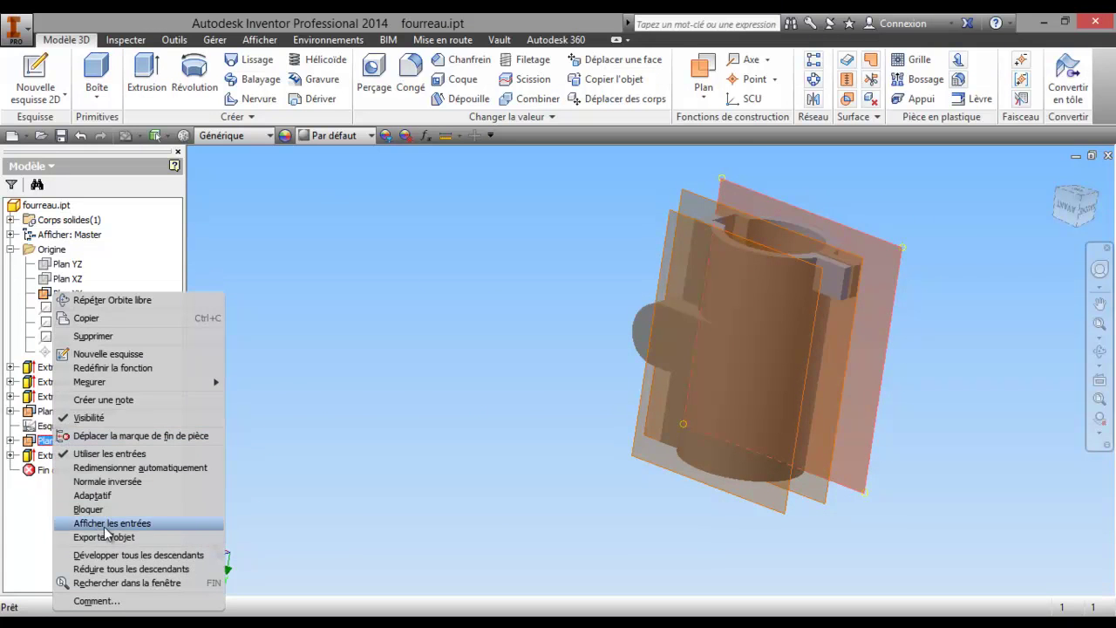
pyautogui.click(102, 414)
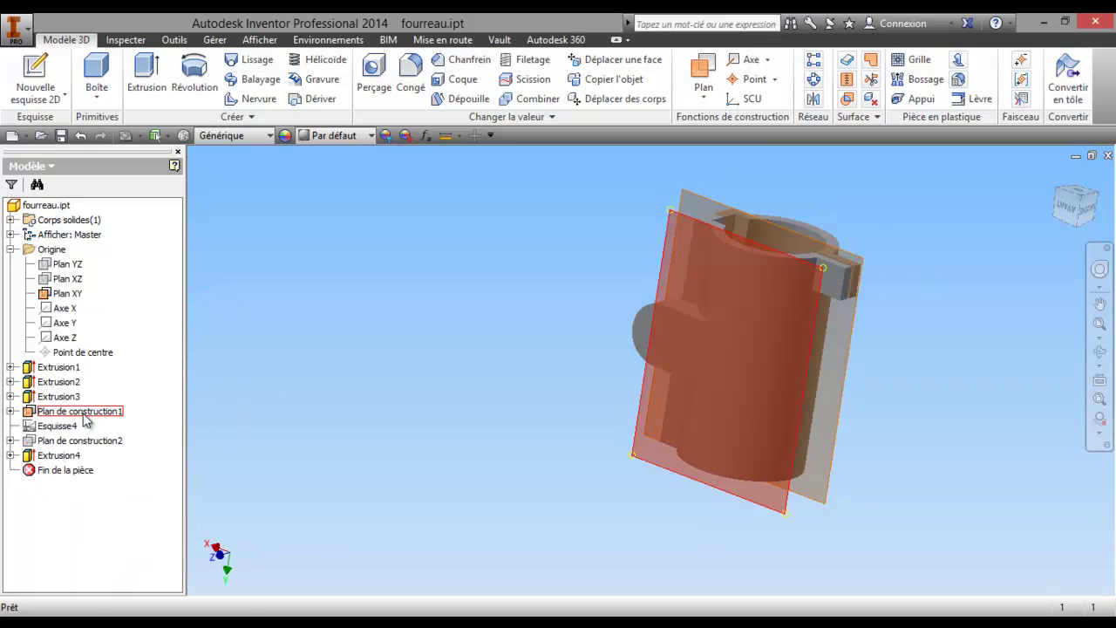
pyautogui.rightClick(86, 422)
pyautogui.click(128, 420)
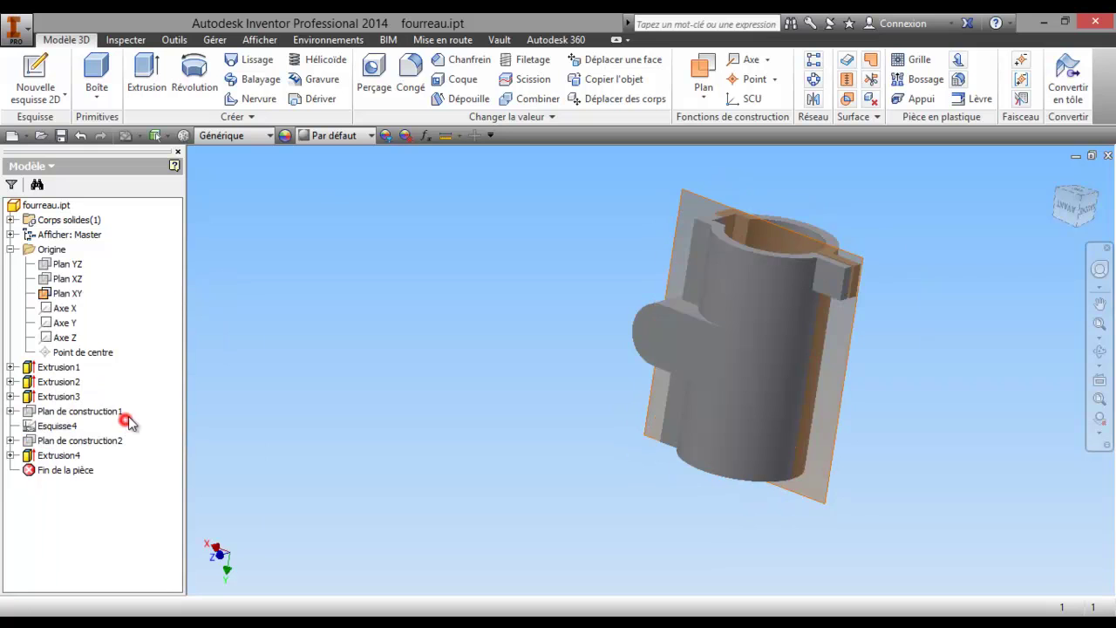
# - Start a new sketch, Esquisse5, on the side boss's D-shaped face
pyautogui.rightClick(75, 296)
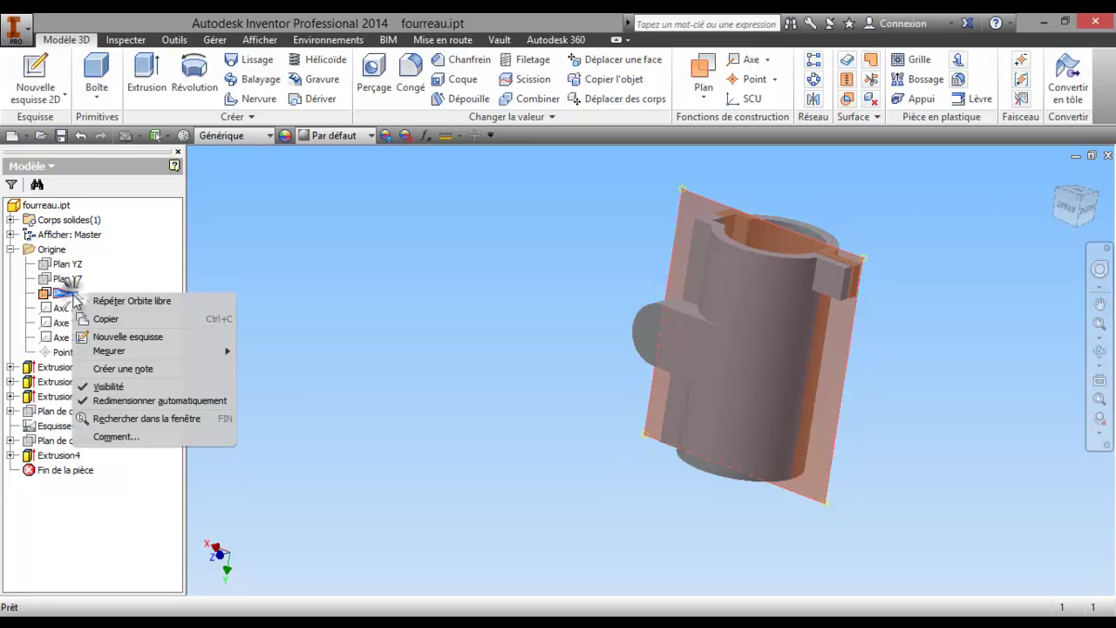
pyautogui.click(428, 295)
pyautogui.click(351, 323)
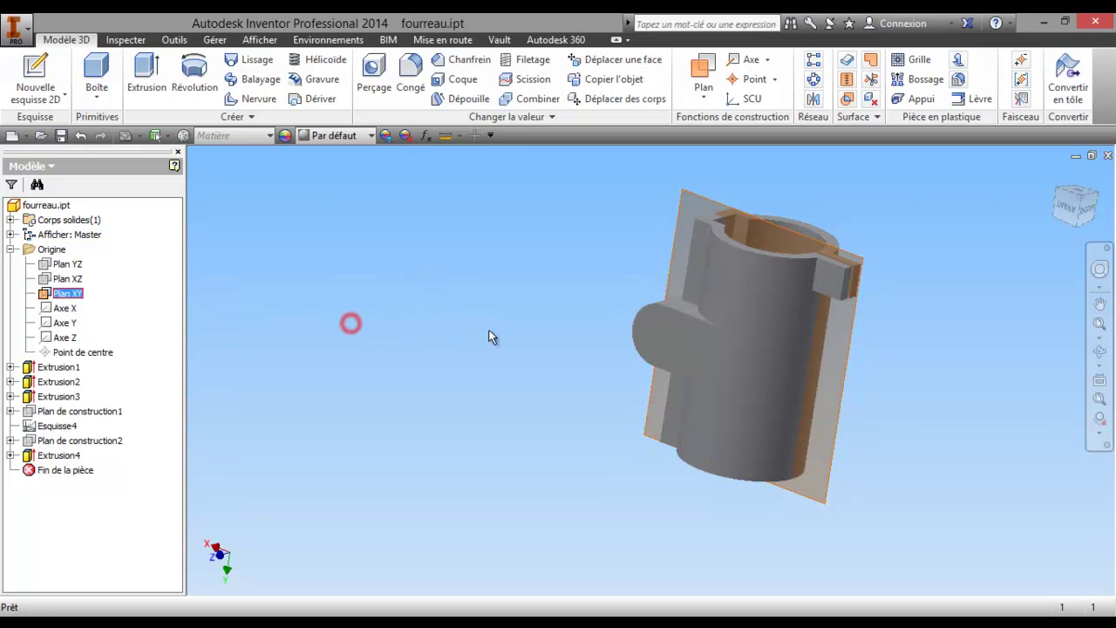
pyautogui.rightClick(659, 336)
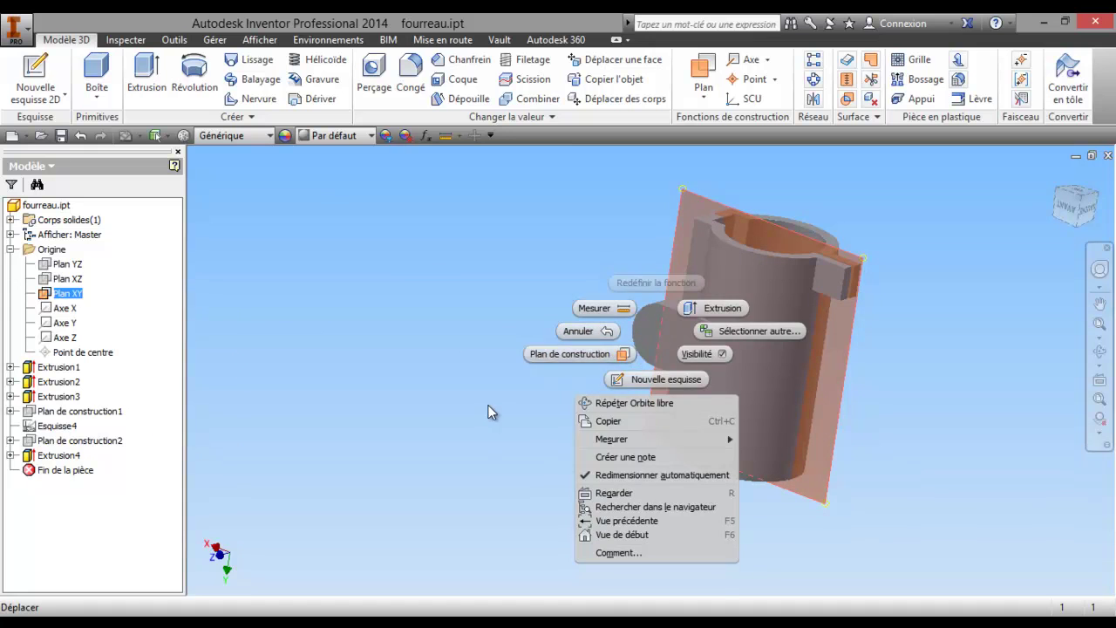
pyautogui.click(488, 408)
pyautogui.rightClick(649, 336)
pyautogui.click(640, 375)
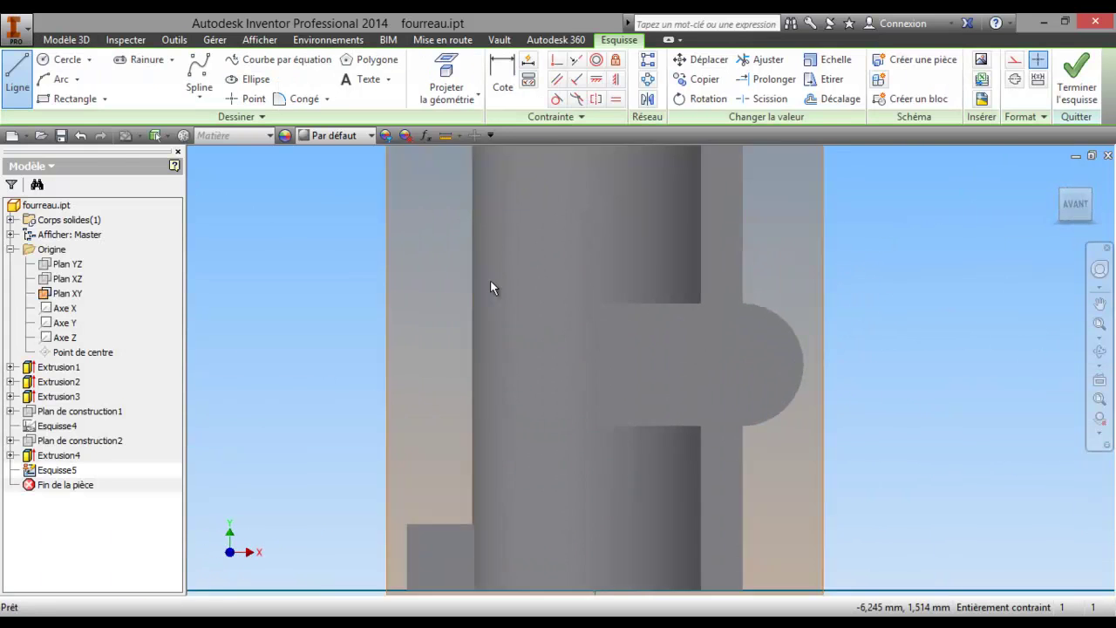
# - Project the side boss's rounded edge into Esquisse5 as reference geometry
pyautogui.click(447, 74)
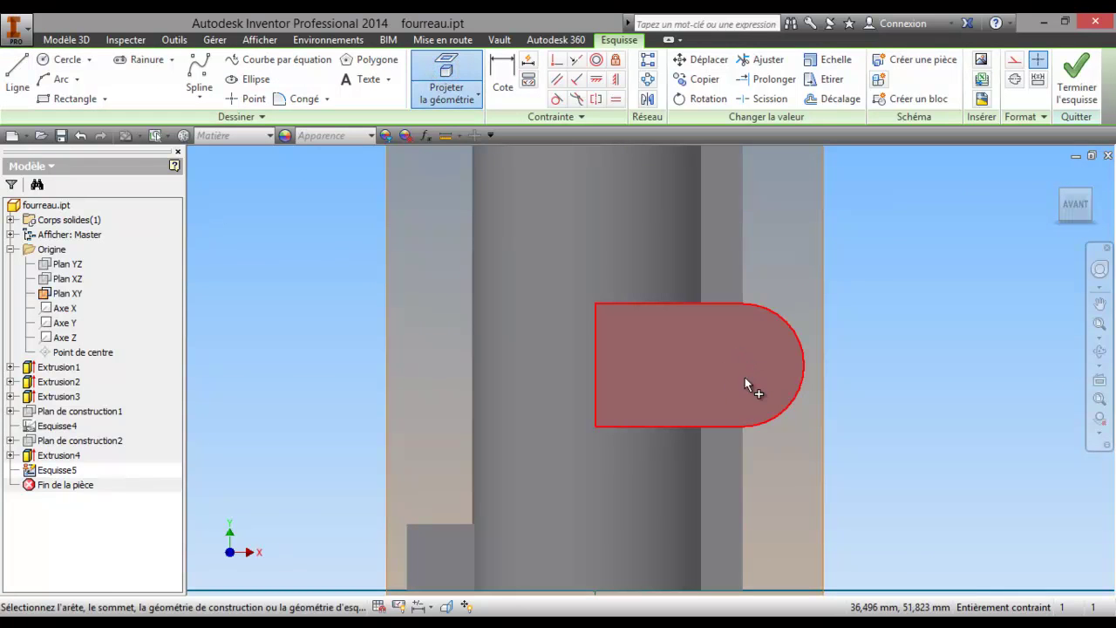
pyautogui.click(776, 319)
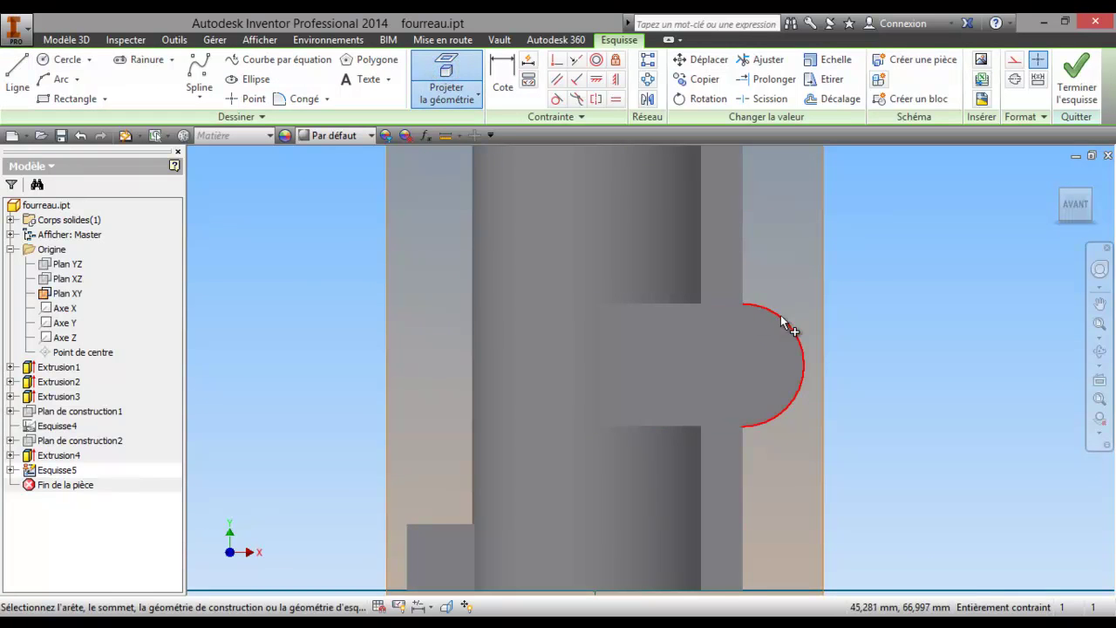
pyautogui.click(65, 63)
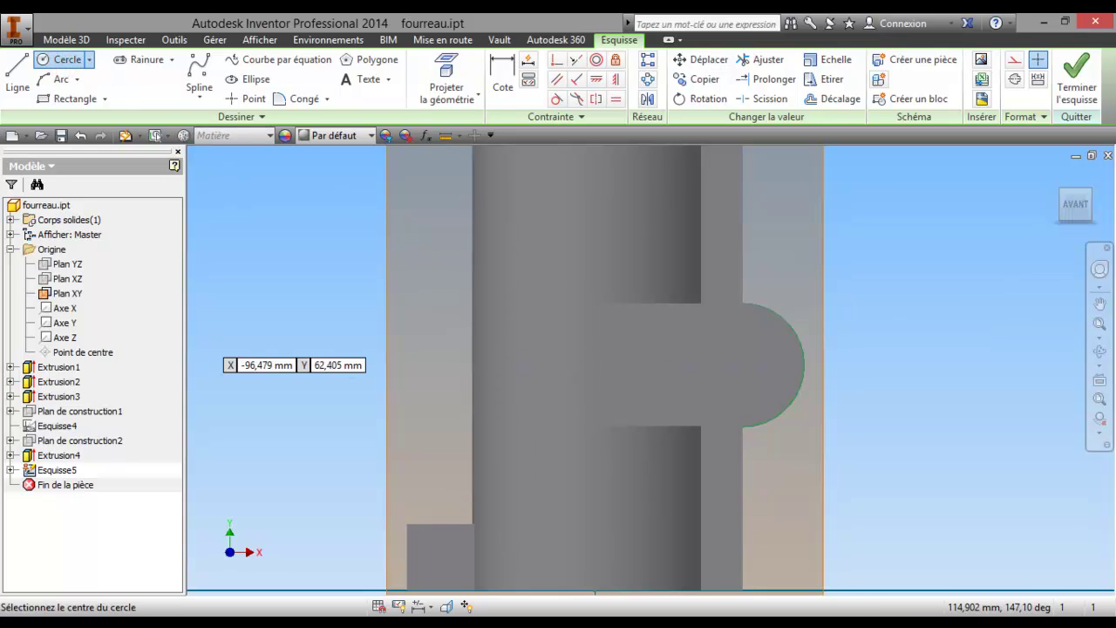
pyautogui.hotkey('alt', 'Tab')
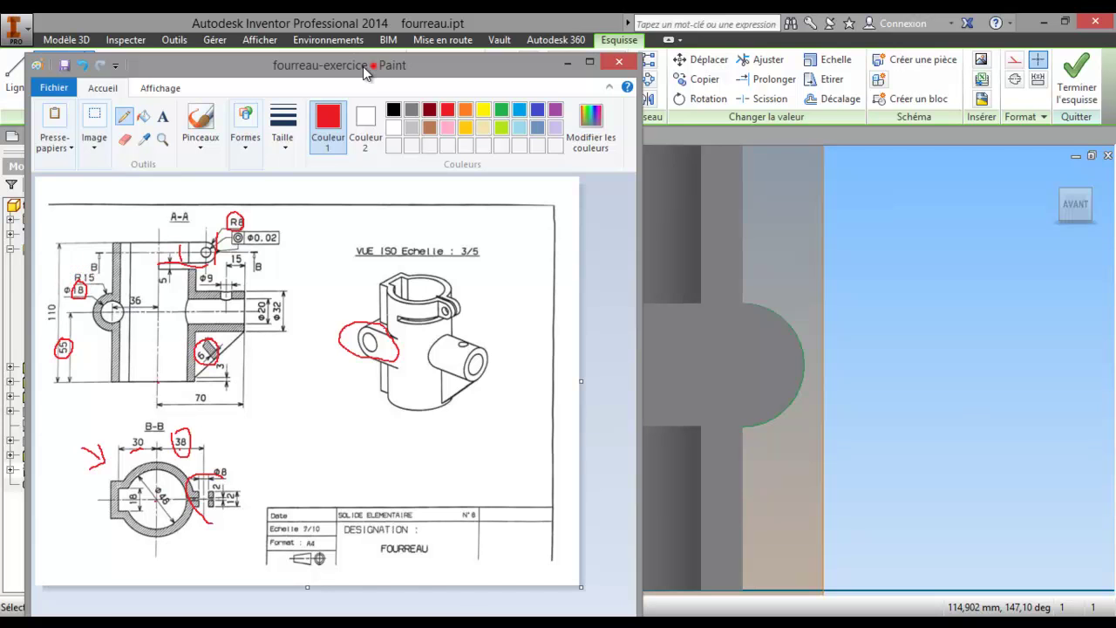
pyautogui.hotkey('alt', 'Tab')
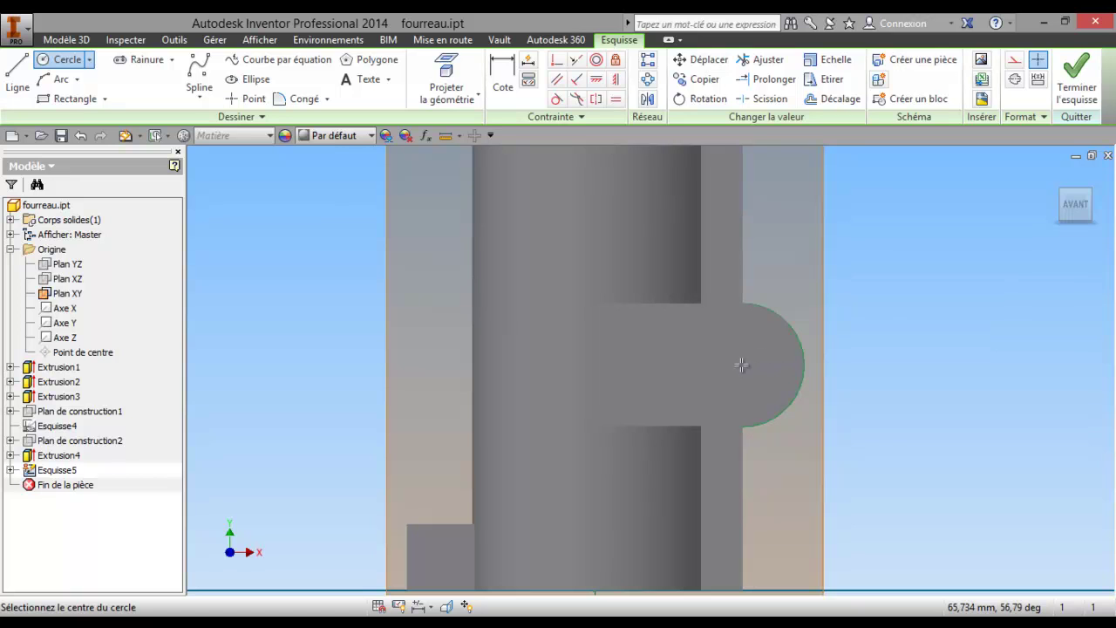
# - Draw a straight line joining the projected arc's upper and lower endpoints
pyautogui.press('l')
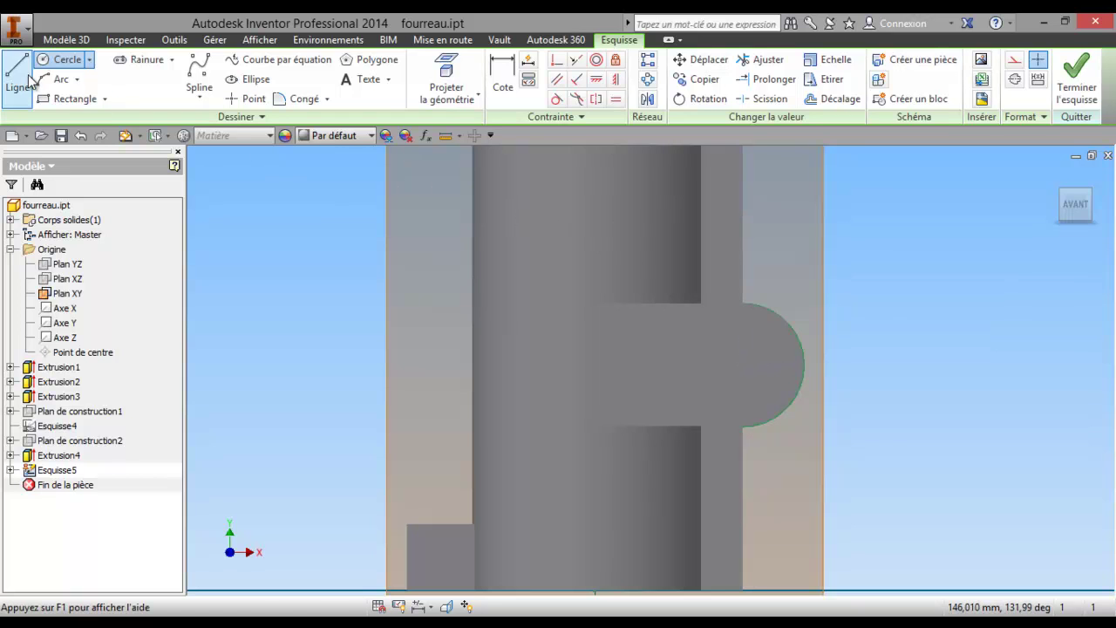
pyautogui.click(743, 303)
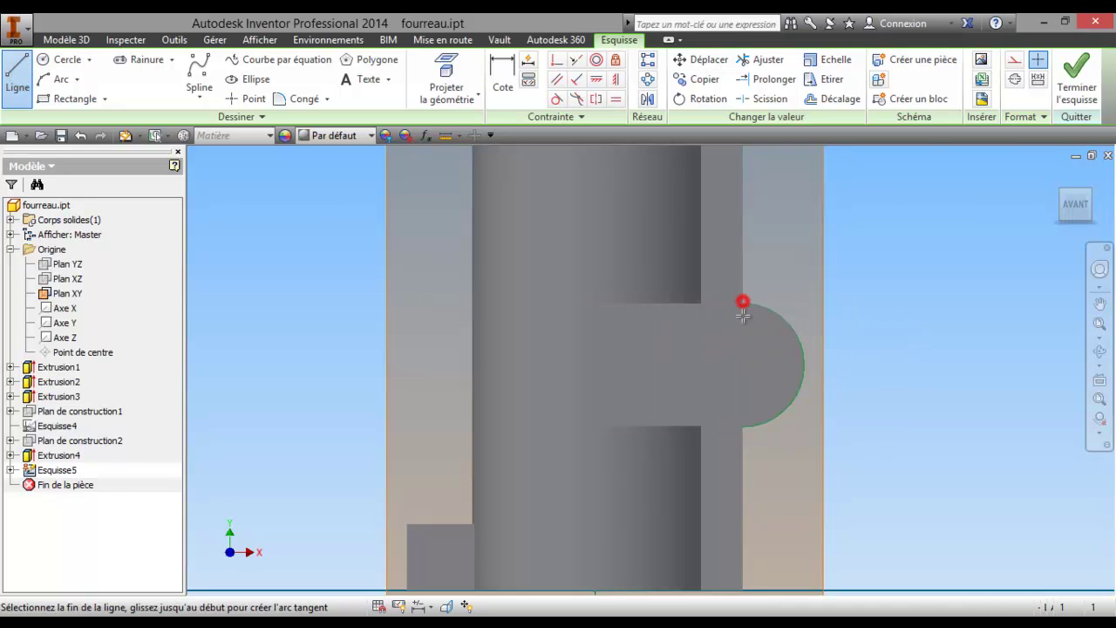
pyautogui.click(744, 428)
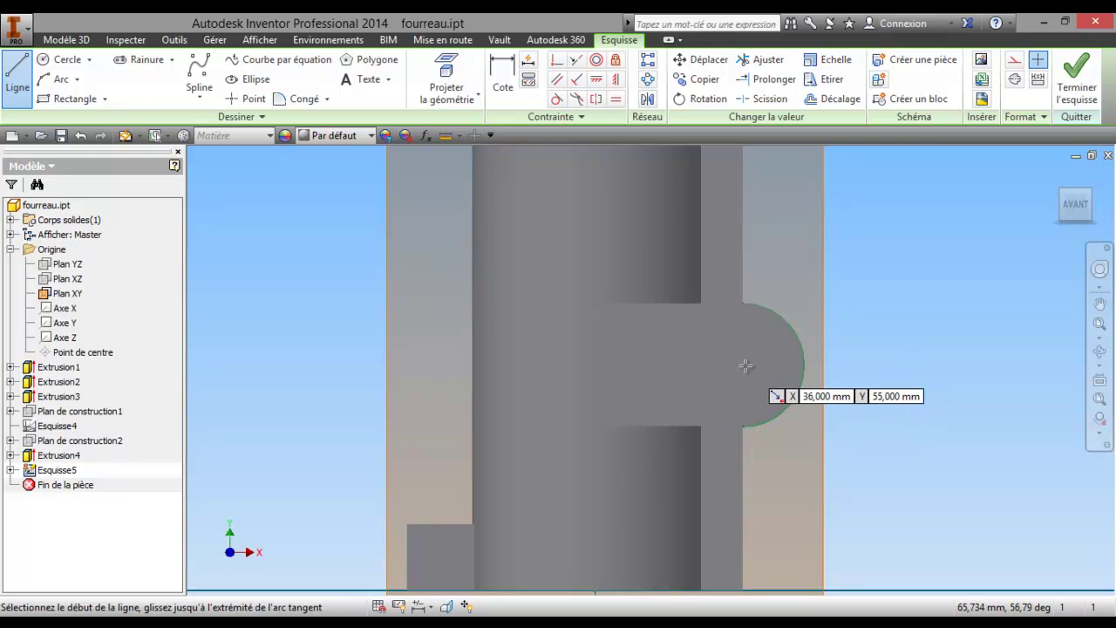
pyautogui.click(742, 367)
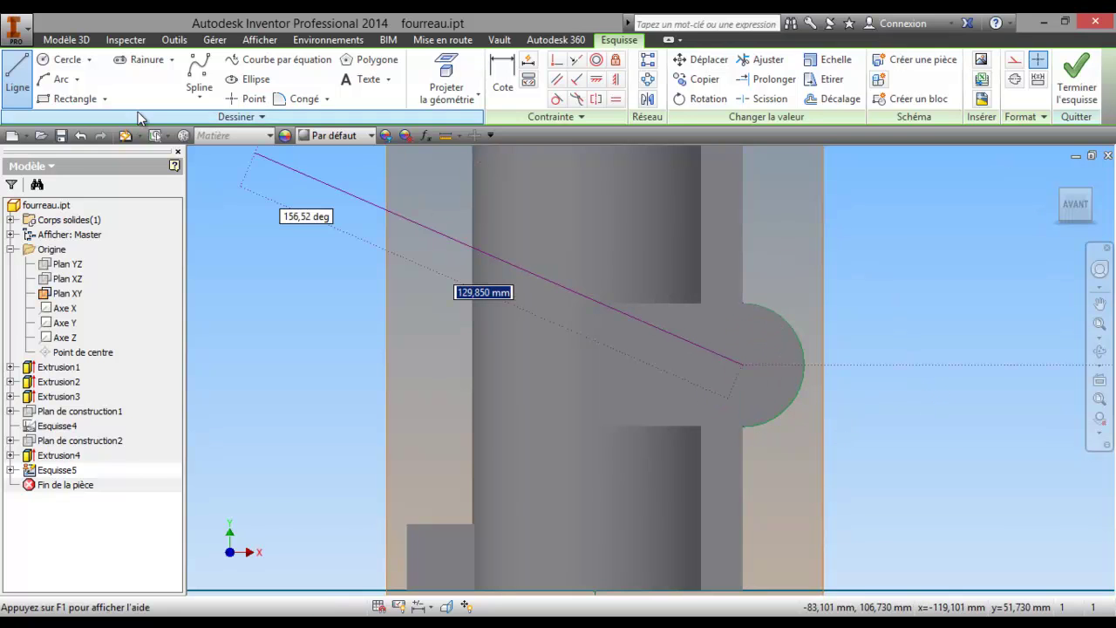
pyautogui.click(50, 63)
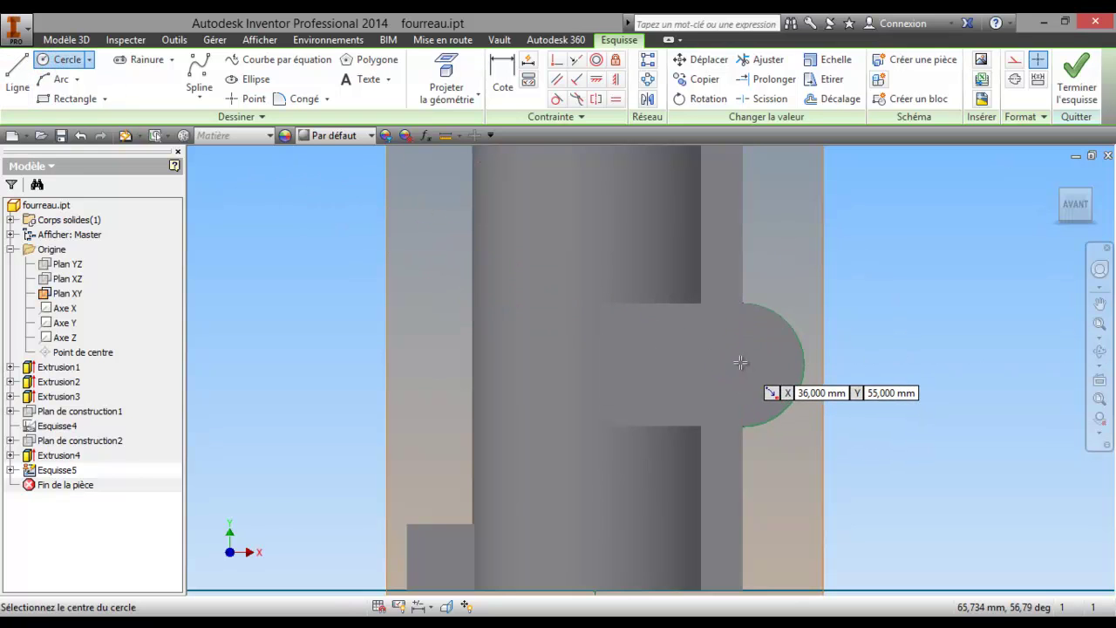
pyautogui.rightClick(742, 350)
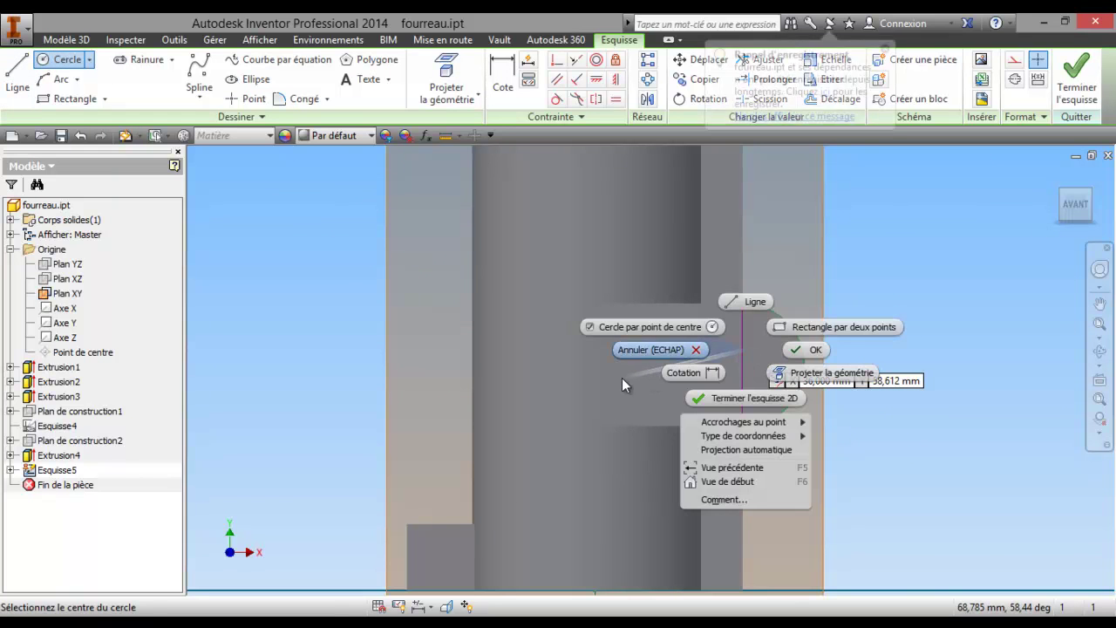
pyautogui.click(796, 350)
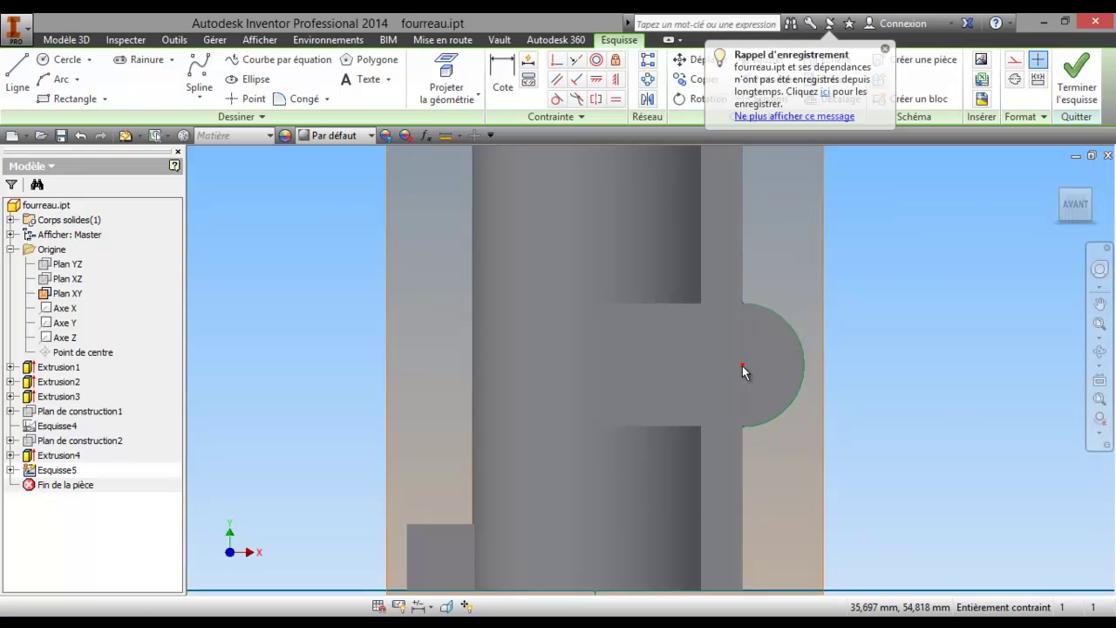
pyautogui.click(61, 59)
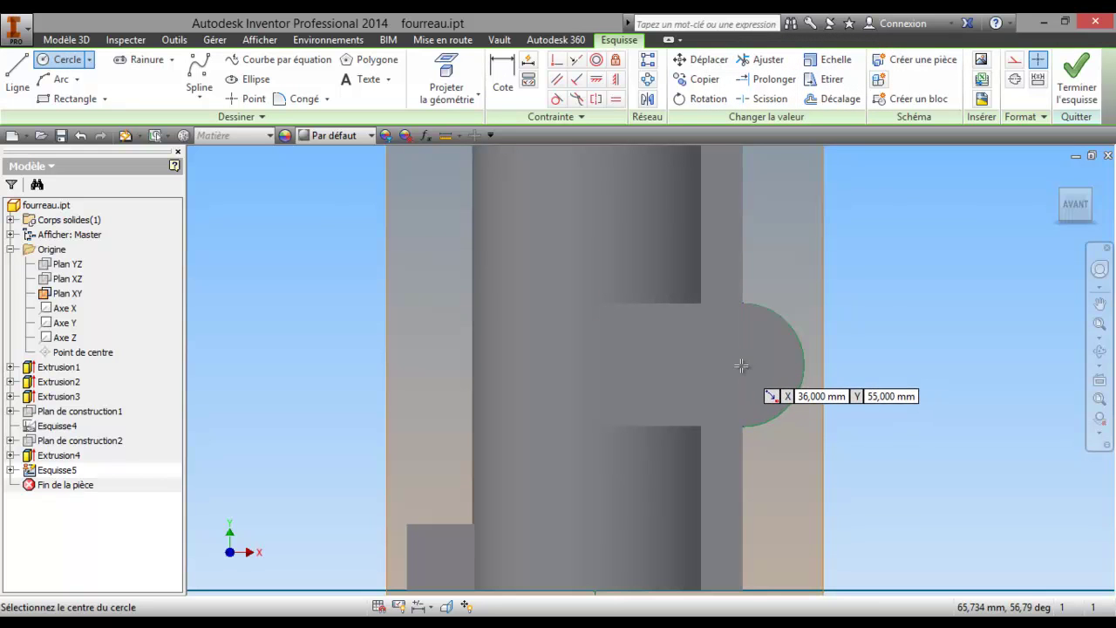
pyautogui.click(248, 98)
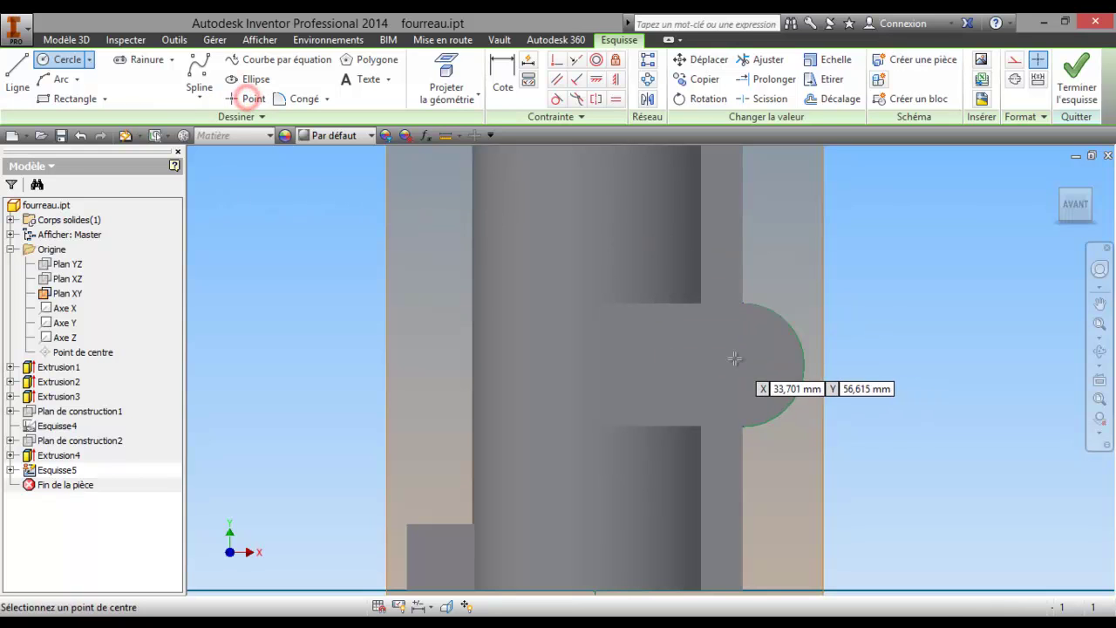
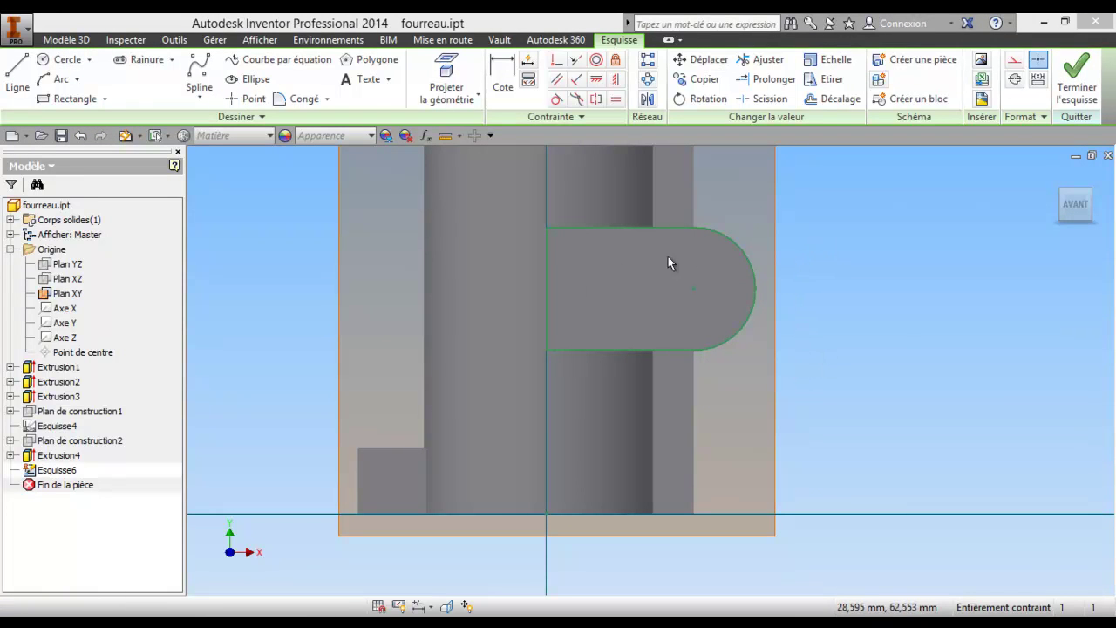
# - Return to the 3D model, face the front, and reopen Esquisse6 for editing
pyautogui.click(1077, 78)
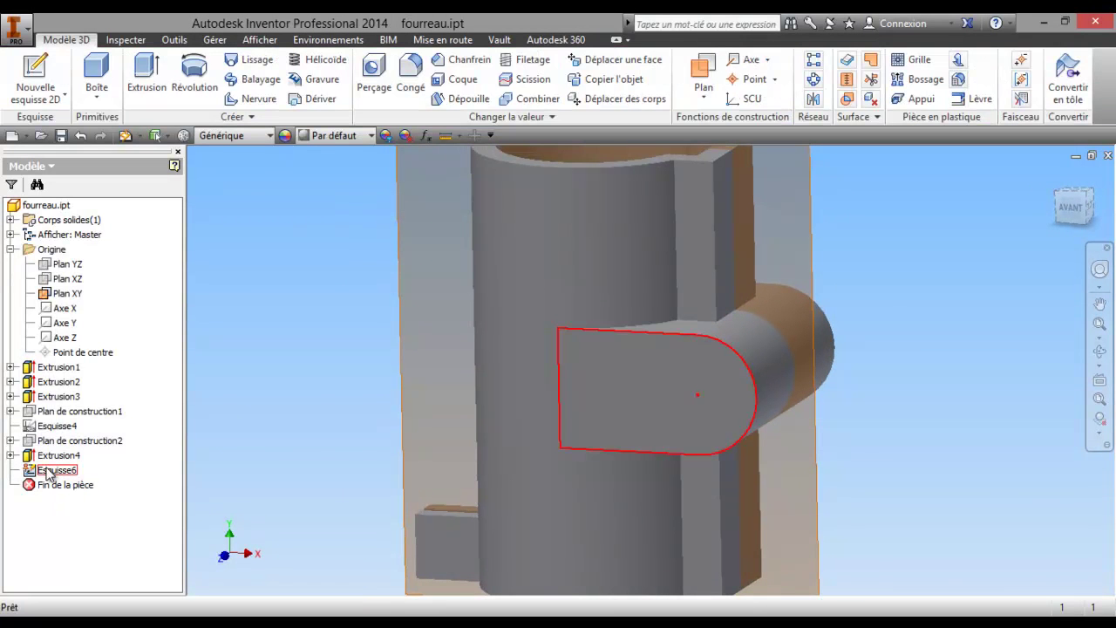
pyautogui.click(1073, 211)
pyautogui.scroll(5, 594, 387)
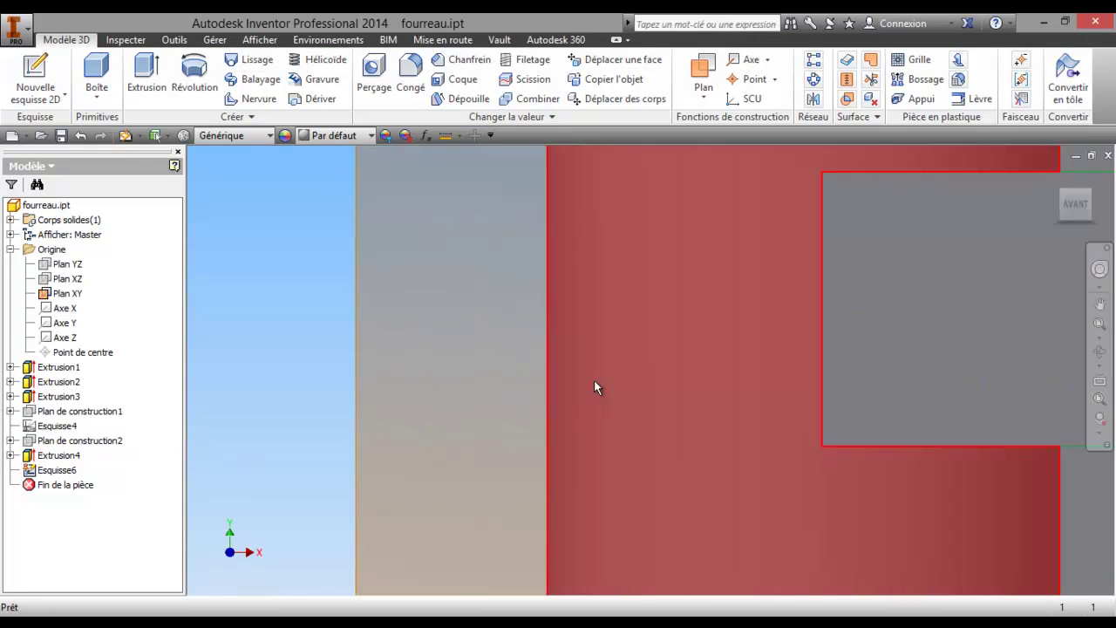
pyautogui.scroll(-3, 594, 387)
pyautogui.click(215, 93)
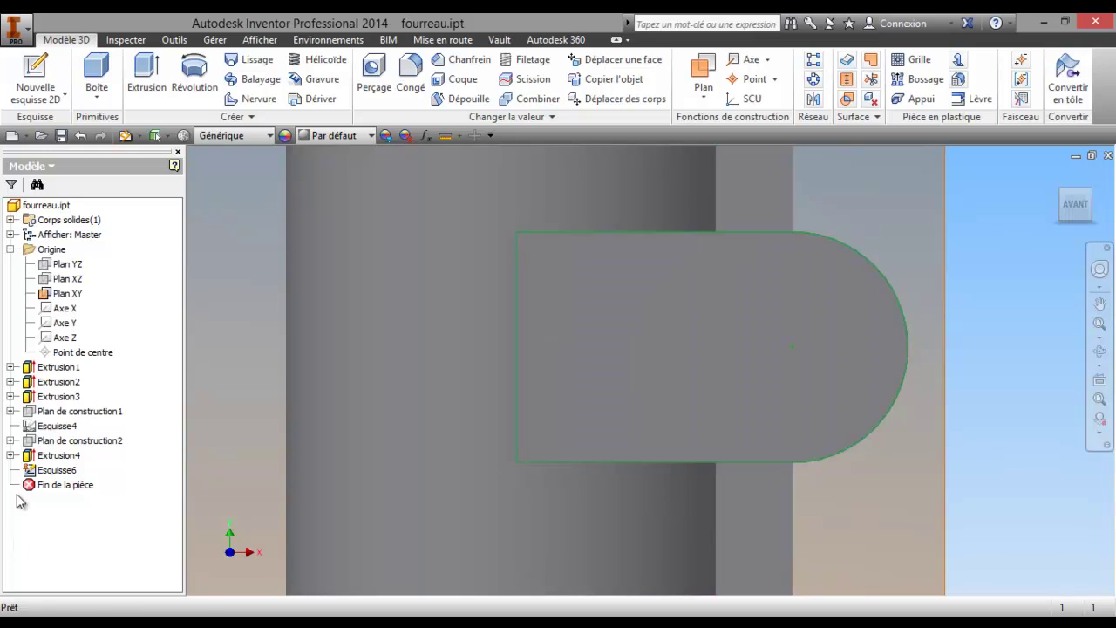
pyautogui.click(44, 470)
pyautogui.rightClick(43, 470)
pyautogui.click(101, 419)
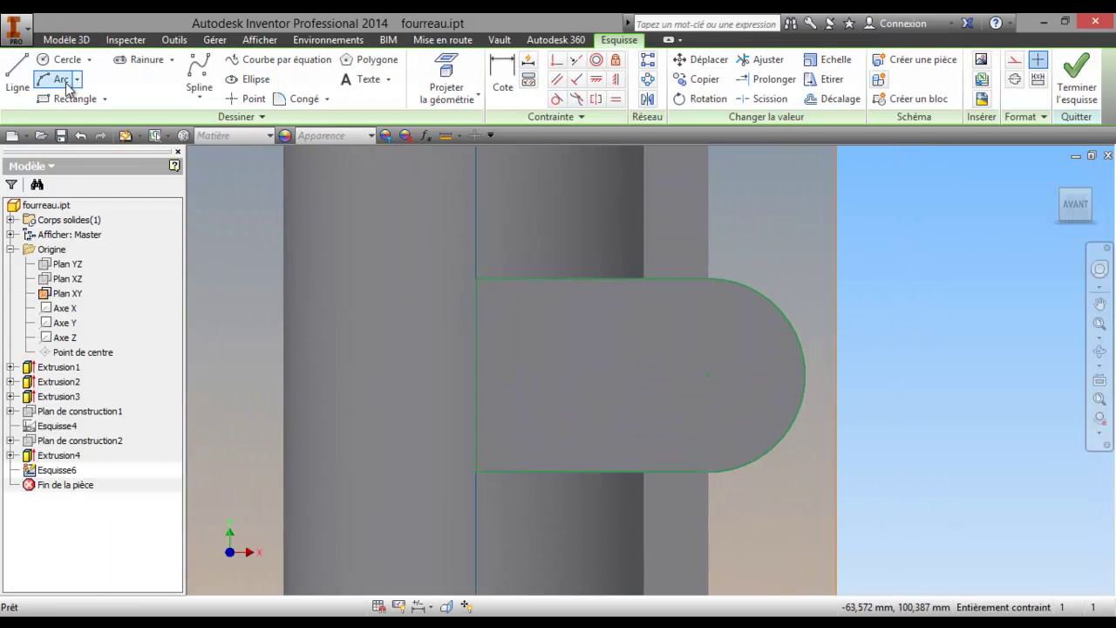
# - Draw an 18 mm diameter circle centred in the boss's rounded end, then finish the sketch
pyautogui.click(61, 59)
pyautogui.click(709, 375)
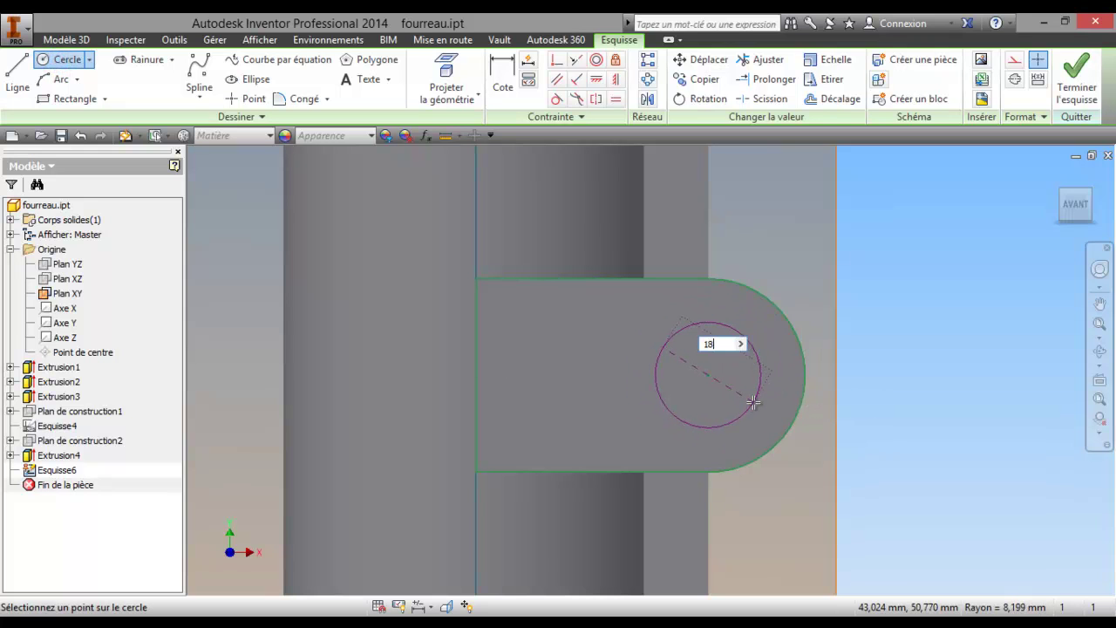
pyautogui.press('Return')
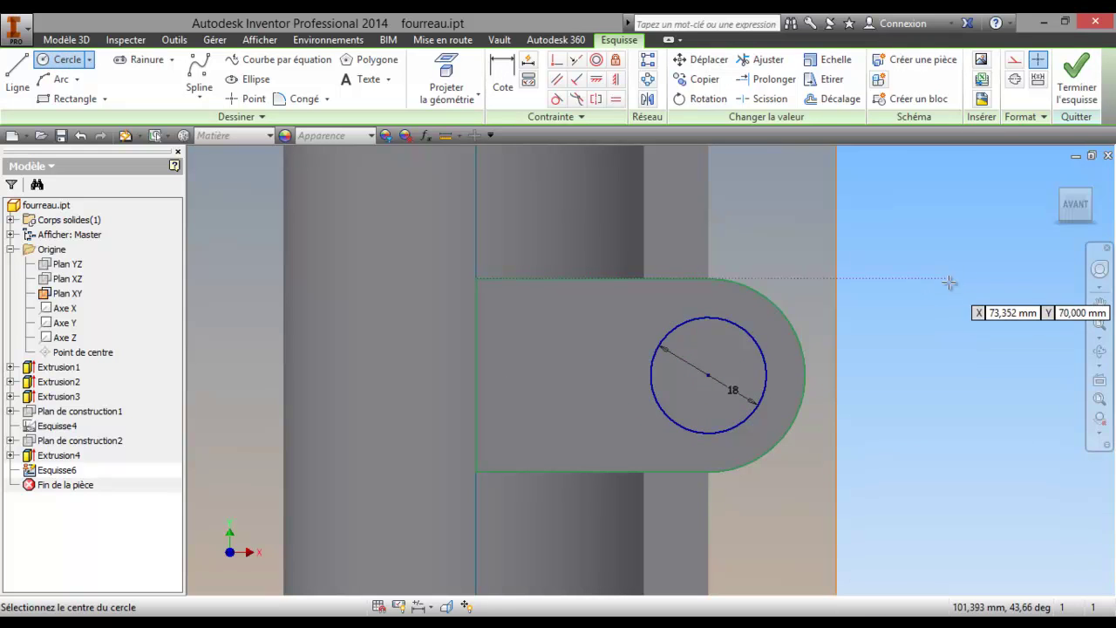
pyautogui.scroll(-2, 949, 281)
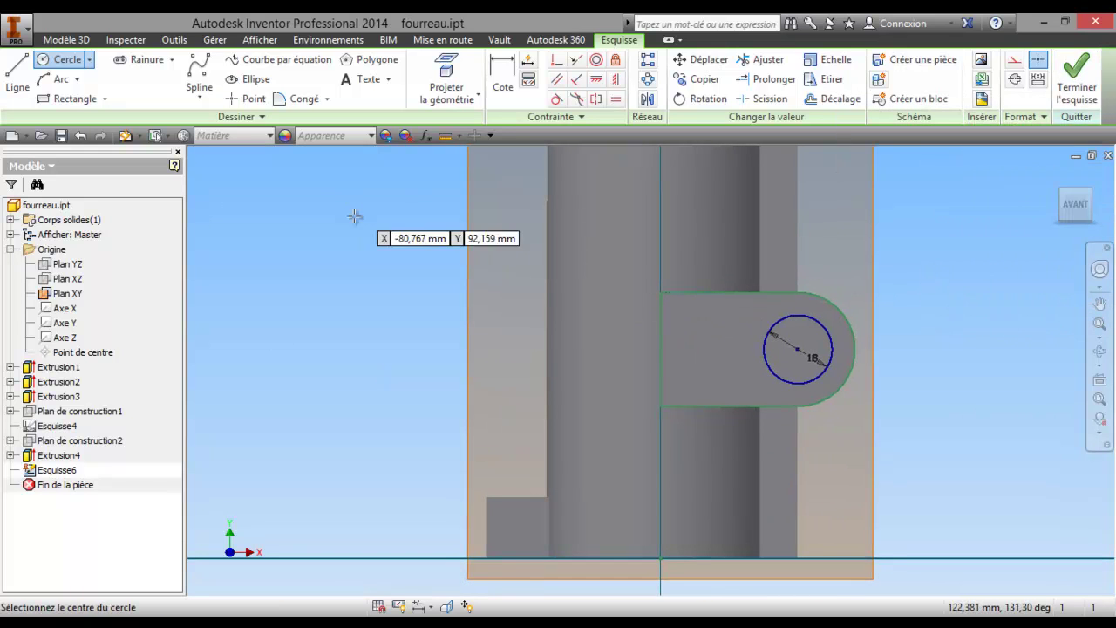
pyautogui.moveTo(384, 279); pyautogui.dragTo(513, 265, button='middle')
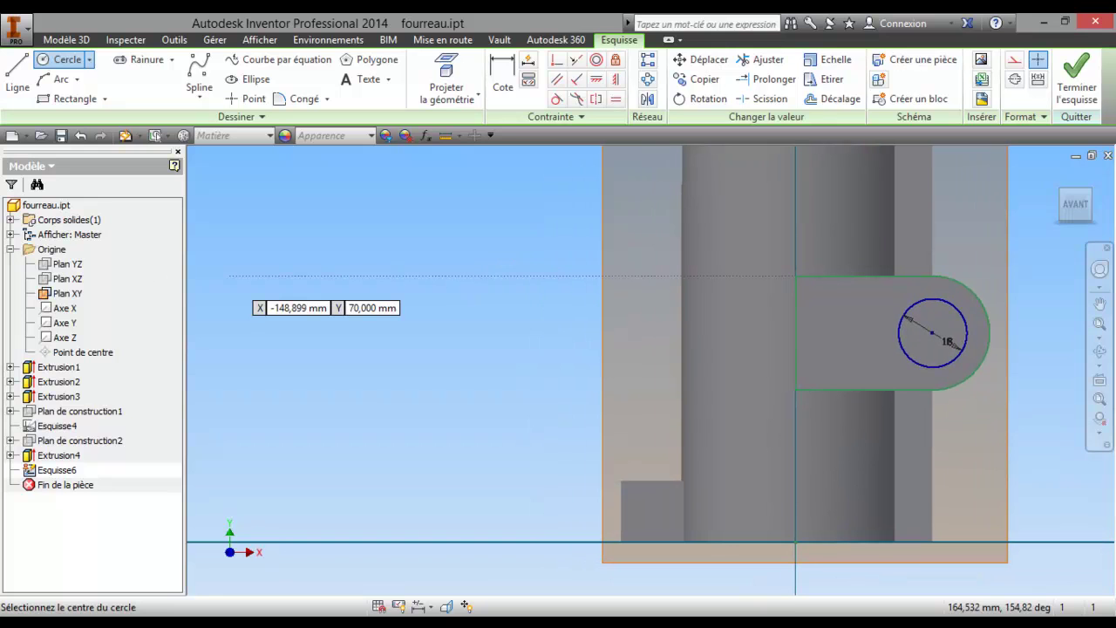
pyautogui.hotkey('alt', 'Tab')
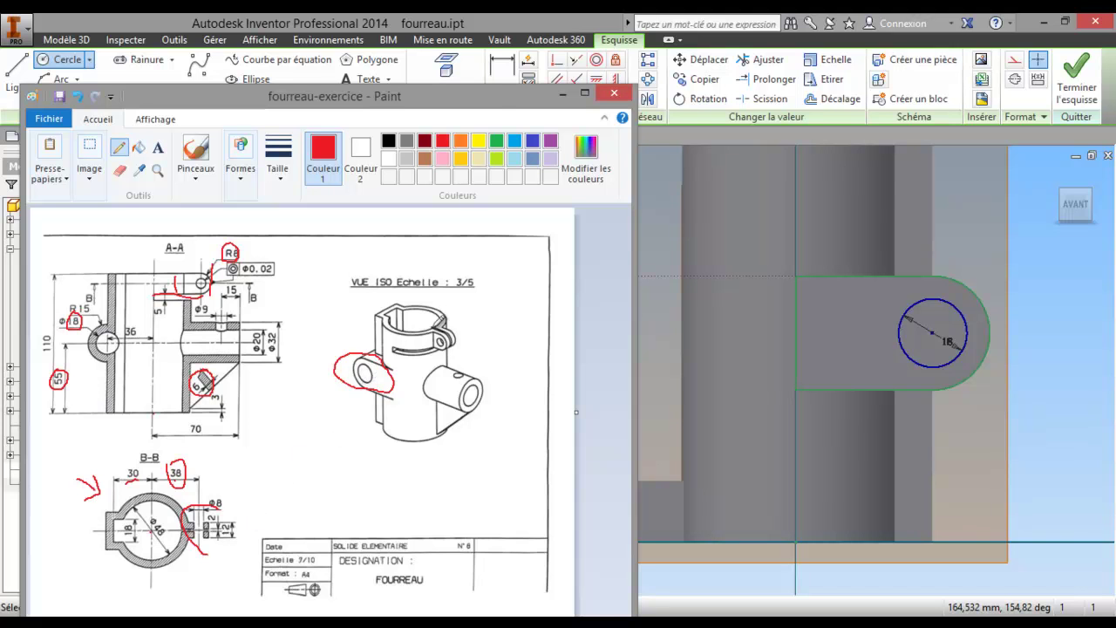
pyautogui.hotkey('alt', 'Tab')
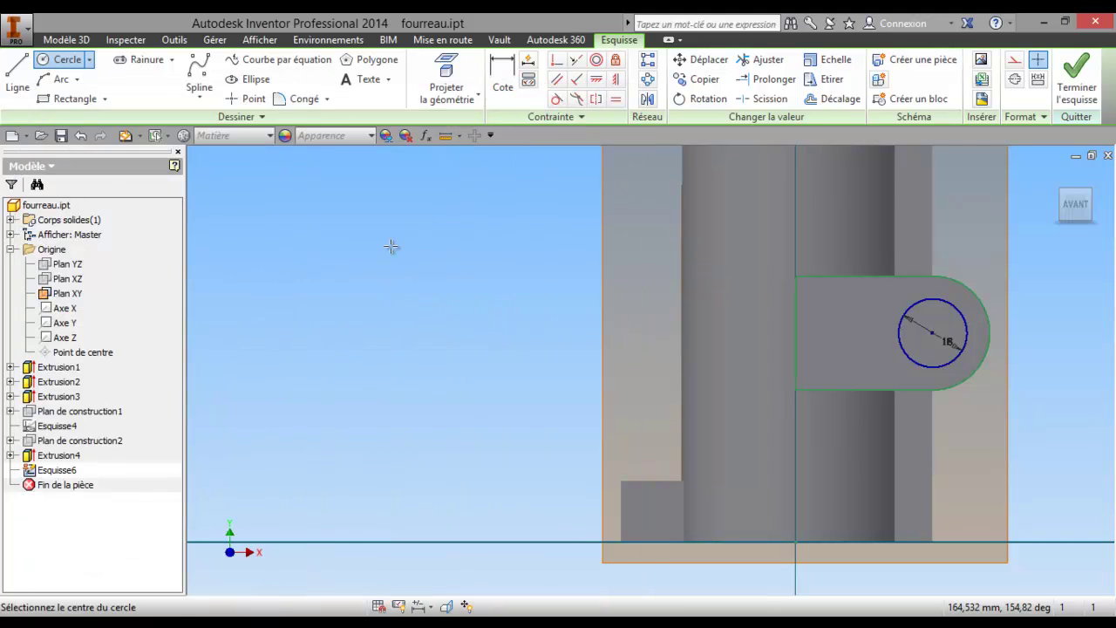
pyautogui.click(1076, 87)
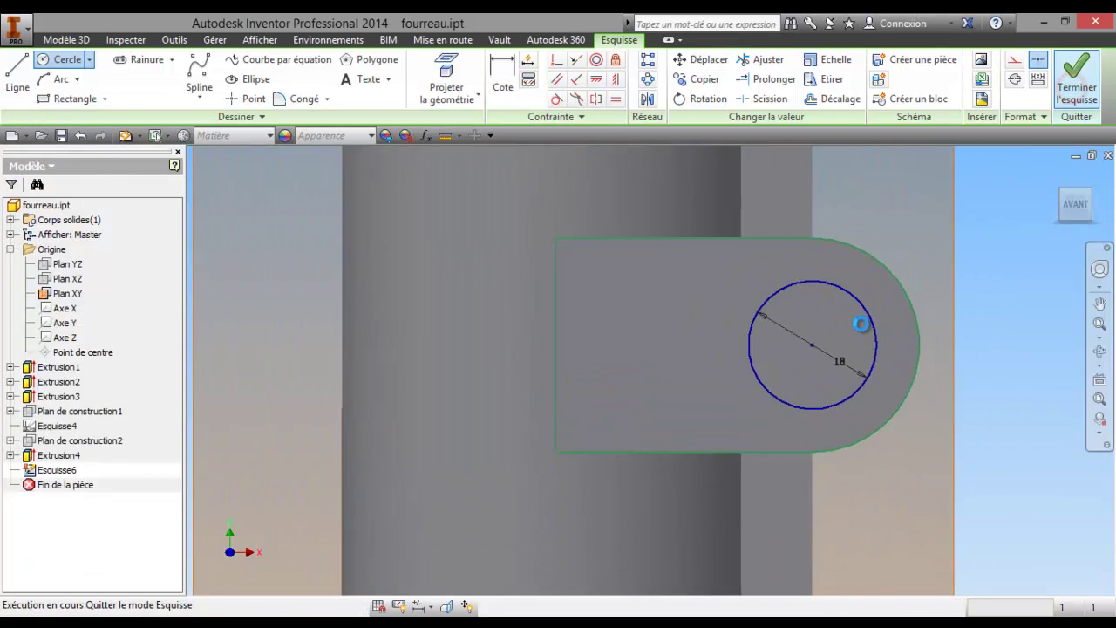
# - Extrude the 18 mm circle in the reversed direction through the side boss to pierce it
pyautogui.keyDown('shift'); pyautogui.moveTo(663, 375); pyautogui.dragTo(643, 391, button='middle'); pyautogui.keyUp('shift')
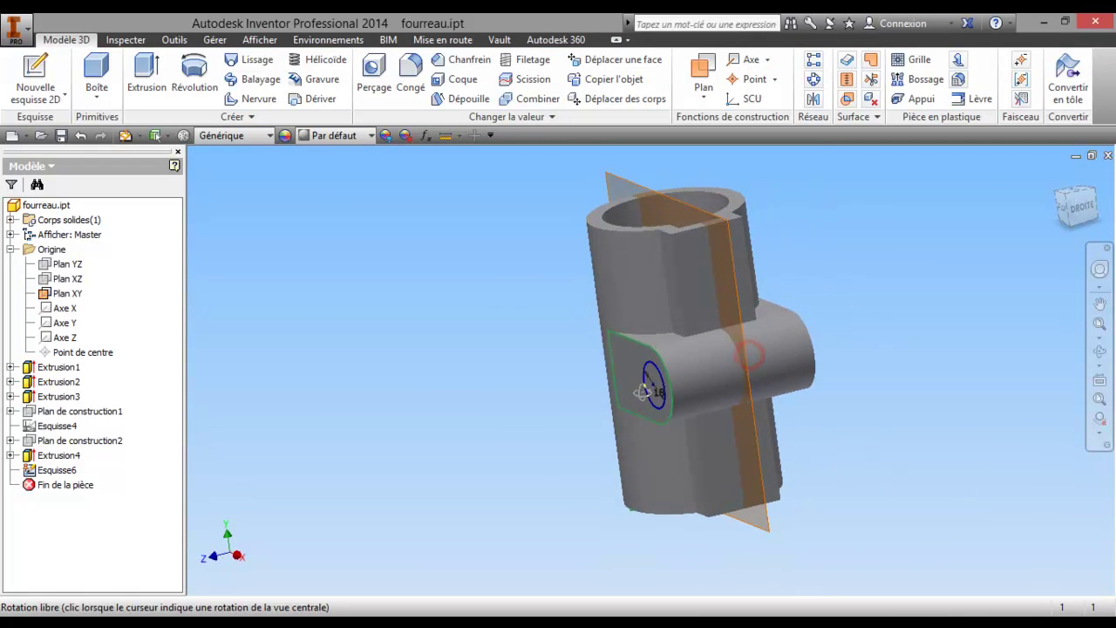
pyautogui.rightClick(558, 365)
pyautogui.click(497, 362)
pyautogui.click(147, 88)
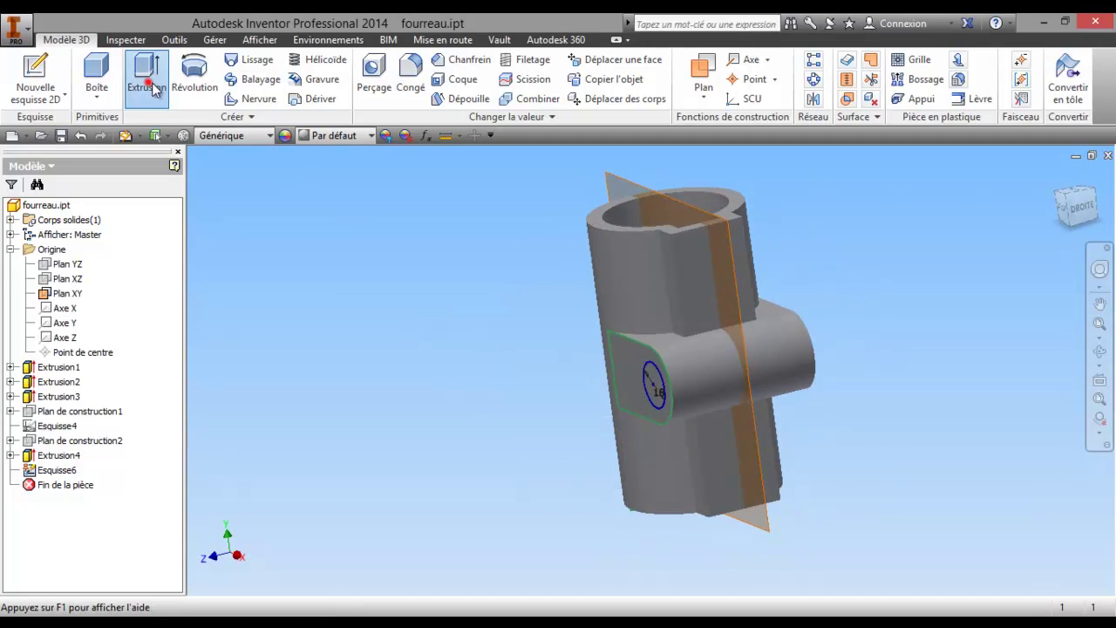
pyautogui.scroll(-5, 644, 394)
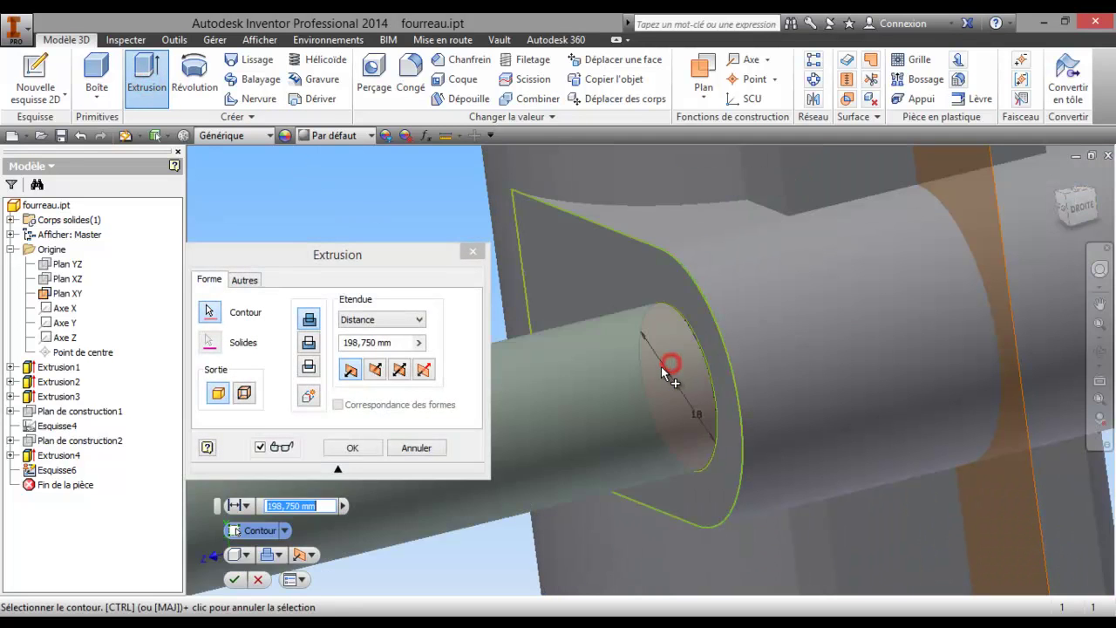
pyautogui.scroll(3, 668, 368)
pyautogui.scroll(2, 643, 381)
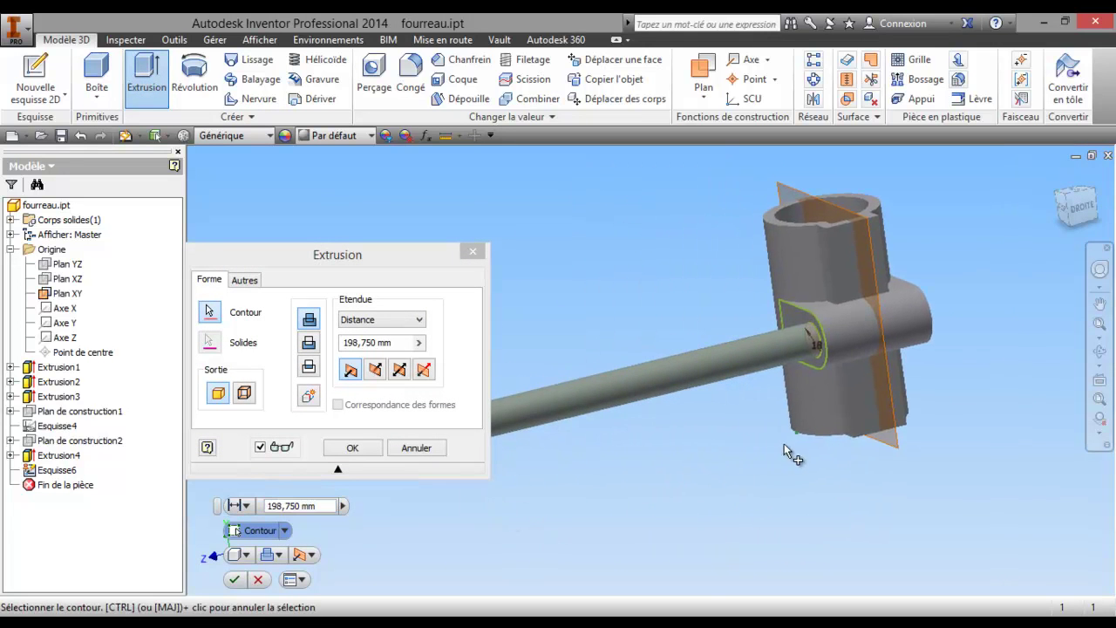
pyautogui.scroll(3, 711, 463)
pyautogui.scroll(2, 611, 454)
pyautogui.moveTo(567, 449); pyautogui.dragTo(854, 373)
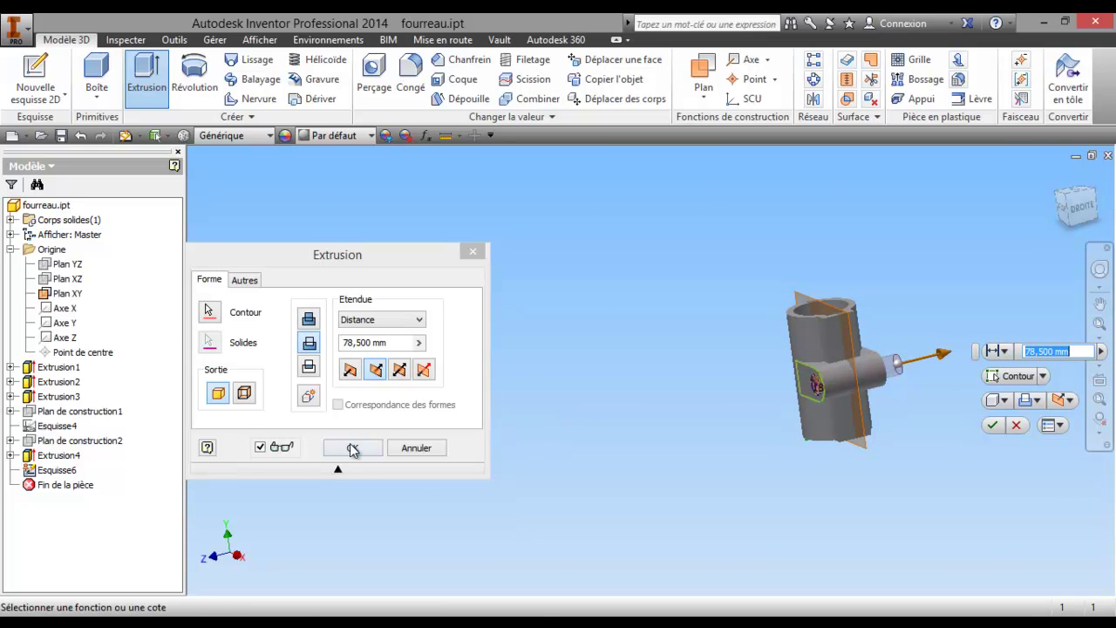
pyautogui.click(352, 448)
# - Orbit and centre the model to look at the front of the pierced boss
pyautogui.press('F4')
pyautogui.moveTo(693, 403)
pyautogui.mouseDown()
pyautogui.moveTo(793, 427)
pyautogui.moveTo(782, 441)
pyautogui.moveTo(770, 434)
pyautogui.mouseUp()
pyautogui.moveTo(560, 259)
pyautogui.mouseDown()
pyautogui.moveTo(648, 411)
pyautogui.moveTo(685, 323)
pyautogui.moveTo(663, 381)
pyautogui.mouseUp()
pyautogui.scroll(3, 684, 323)
pyautogui.rightClick(663, 381)
pyautogui.click(547, 392)
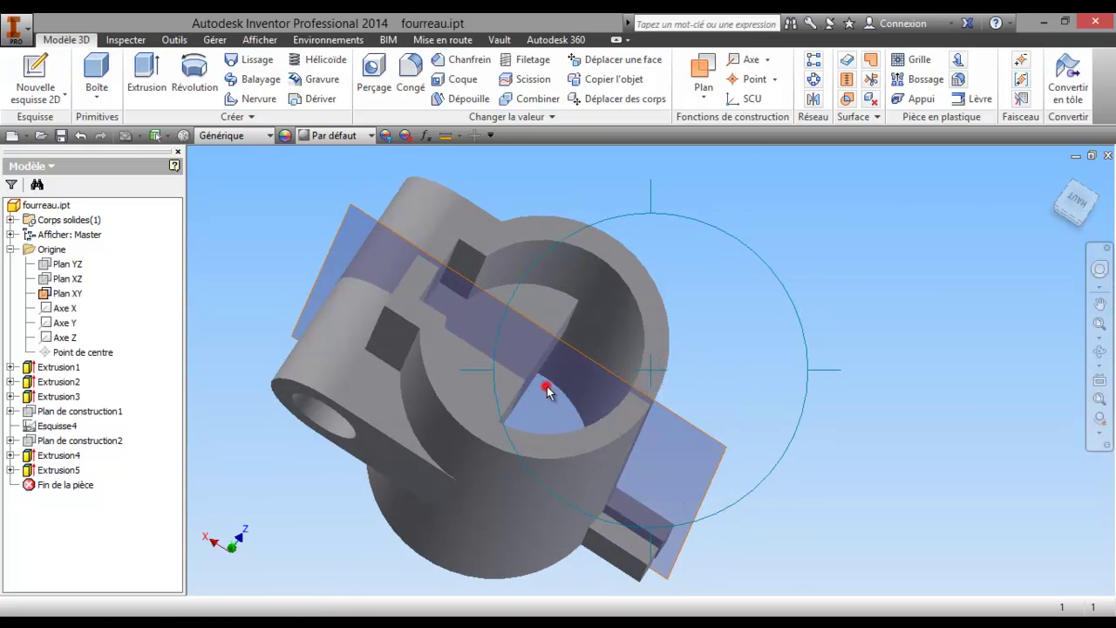
pyautogui.rightClick(498, 430)
# - Sketch on the tube's top face and extrude its inner circle 130 mm down as the bore
pyautogui.click(521, 476)
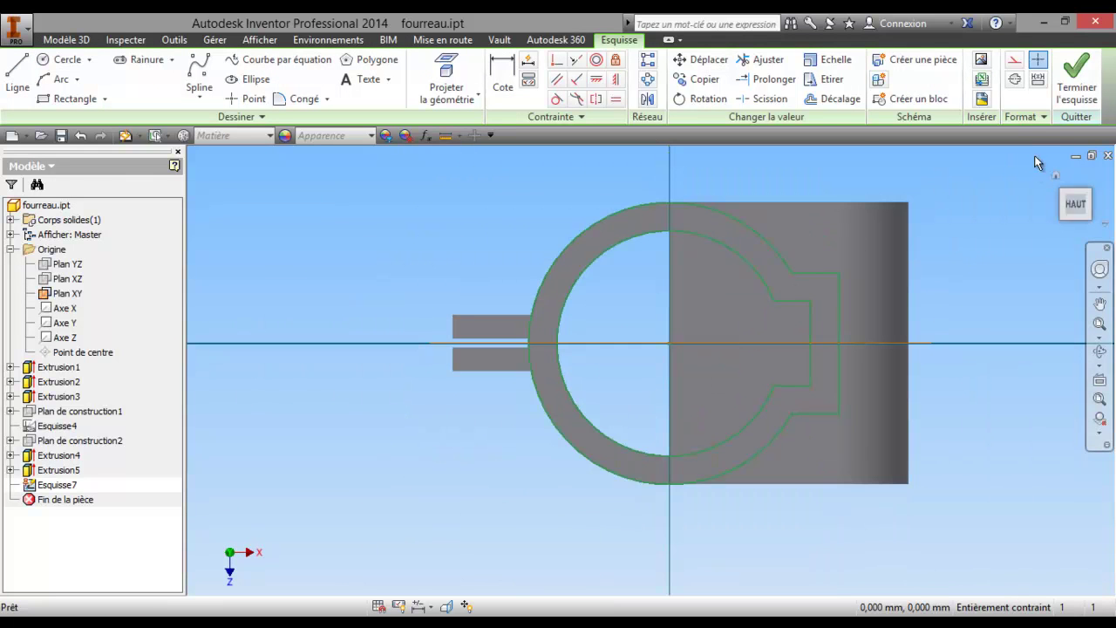
pyautogui.click(1077, 83)
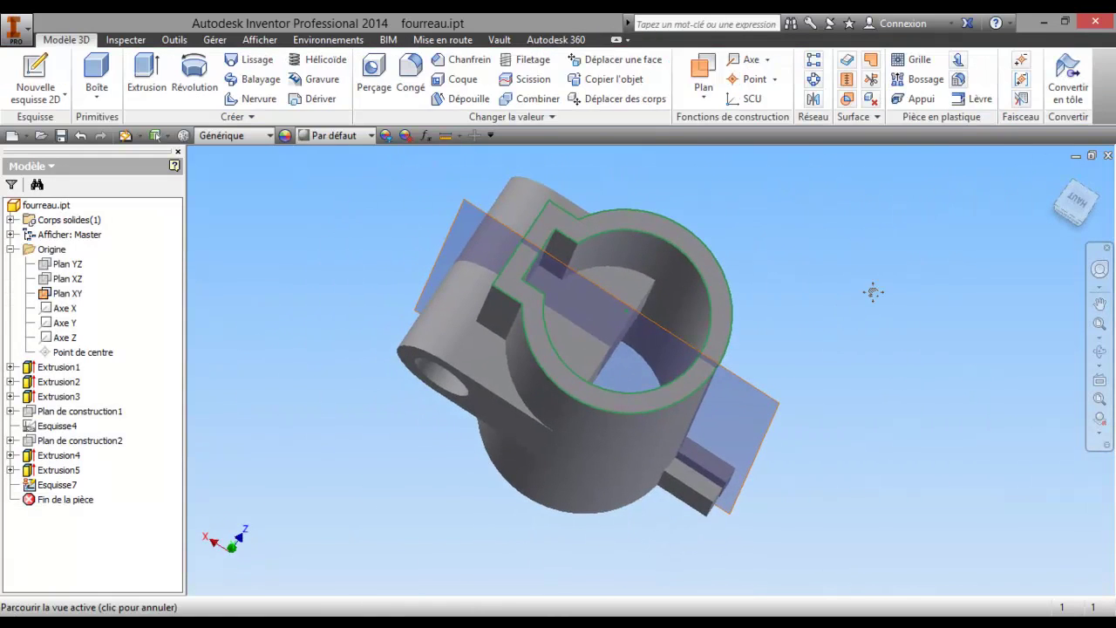
pyautogui.click(147, 74)
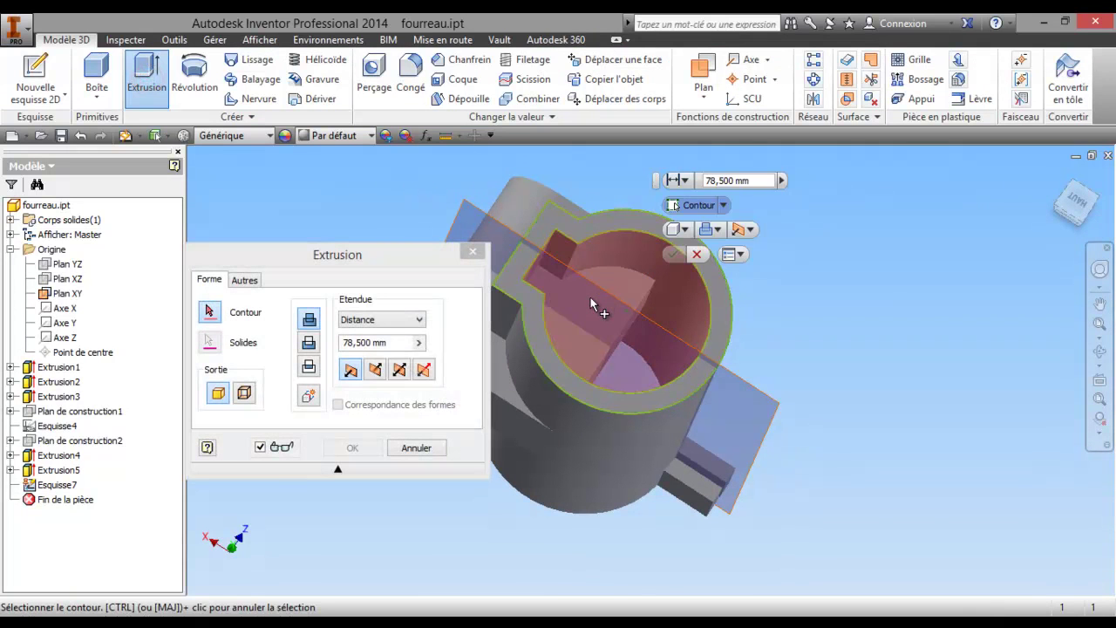
pyautogui.click(590, 296)
pyautogui.scroll(2, 758, 343)
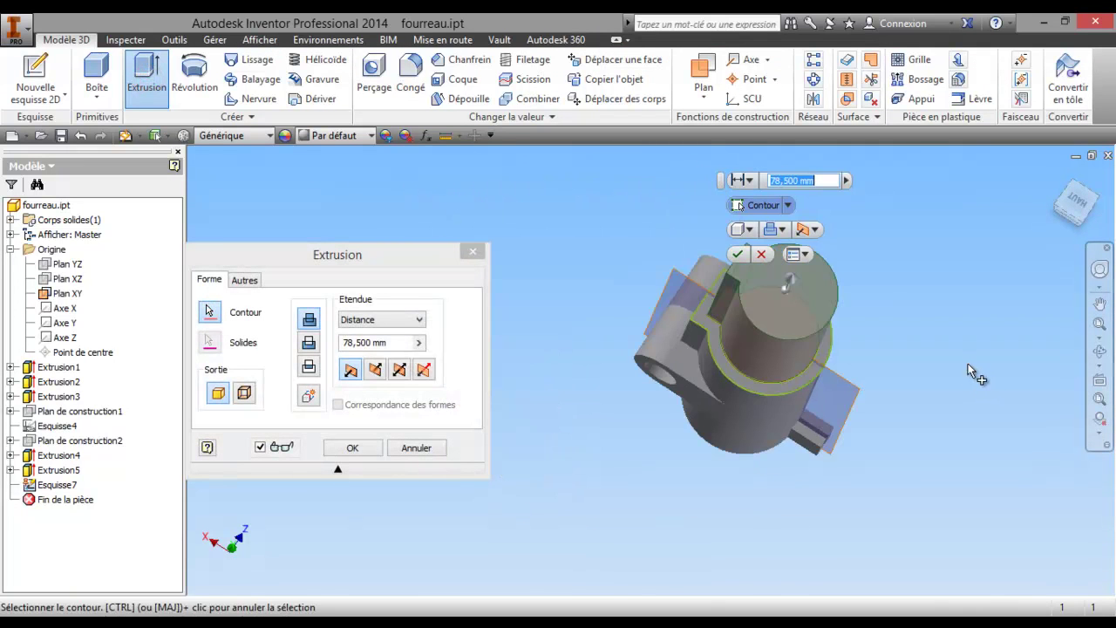
pyautogui.click(1073, 223)
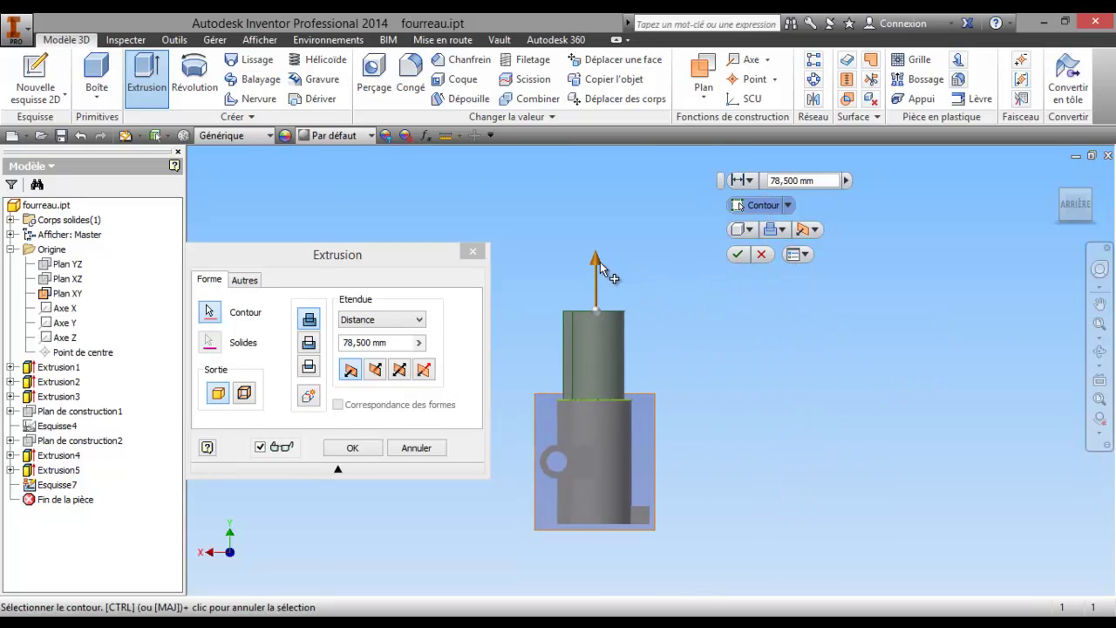
pyautogui.moveTo(600, 262); pyautogui.dragTo(581, 495)
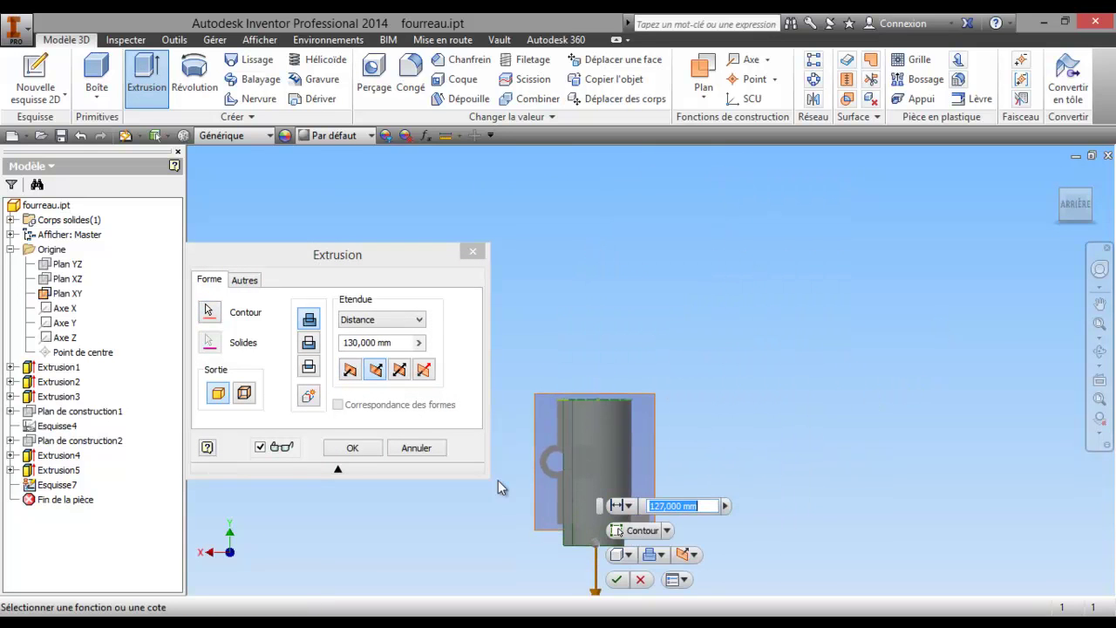
pyautogui.click(349, 446)
# - Orbit to a side view and hide the Plan XY work plane
pyautogui.moveTo(623, 349)
pyautogui.keyDown('shift'); pyautogui.mouseDown(button='middle')
pyautogui.moveTo(643, 511)
pyautogui.moveTo(598, 411)
pyautogui.moveTo(788, 451)
pyautogui.moveTo(716, 411)
pyautogui.moveTo(683, 456)
pyautogui.moveTo(701, 474)
pyautogui.moveTo(598, 466)
pyautogui.moveTo(611, 464)
pyautogui.moveTo(655, 314)
pyautogui.moveTo(745, 247)
pyautogui.mouseUp(button='middle'); pyautogui.keyUp('shift')
pyautogui.moveTo(745, 247)
pyautogui.mouseDown()
pyautogui.moveTo(788, 297)
pyautogui.moveTo(763, 238)
pyautogui.moveTo(752, 364)
pyautogui.moveTo(660, 355)
pyautogui.moveTo(685, 391)
pyautogui.moveTo(715, 368)
pyautogui.mouseUp()
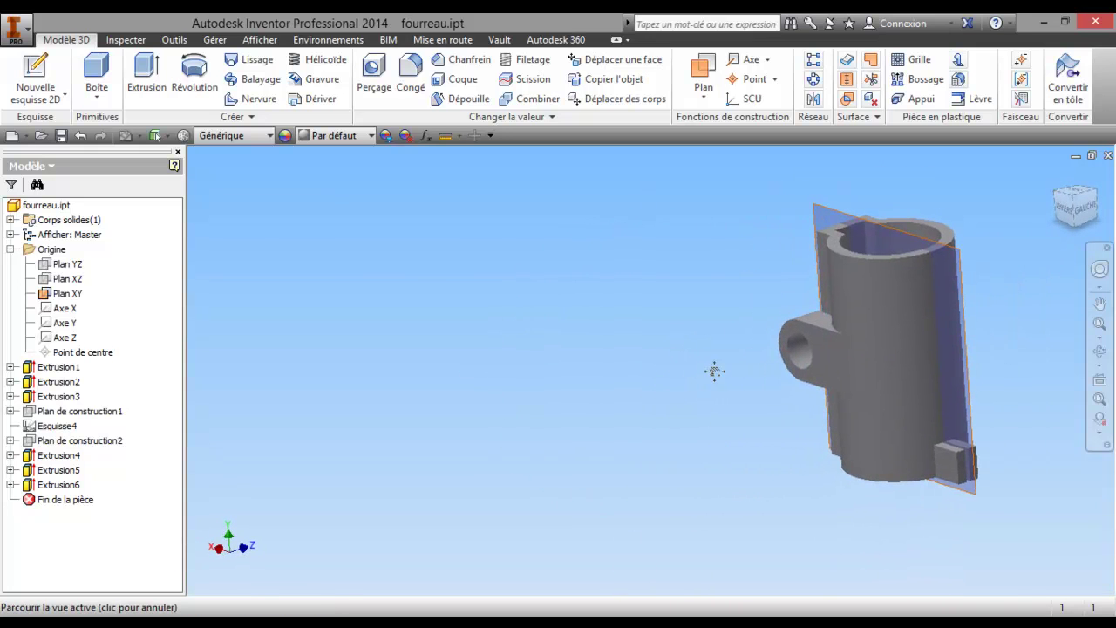
pyautogui.rightClick(665, 332)
pyautogui.click(532, 335)
pyautogui.rightClick(87, 294)
pyautogui.click(125, 381)
# - Orbit and pan around the finished part to inspect the top opening
pyautogui.moveTo(350, 370)
pyautogui.mouseDown(button='middle')
pyautogui.moveTo(429, 391)
pyautogui.moveTo(399, 398)
pyautogui.mouseUp(button='middle')
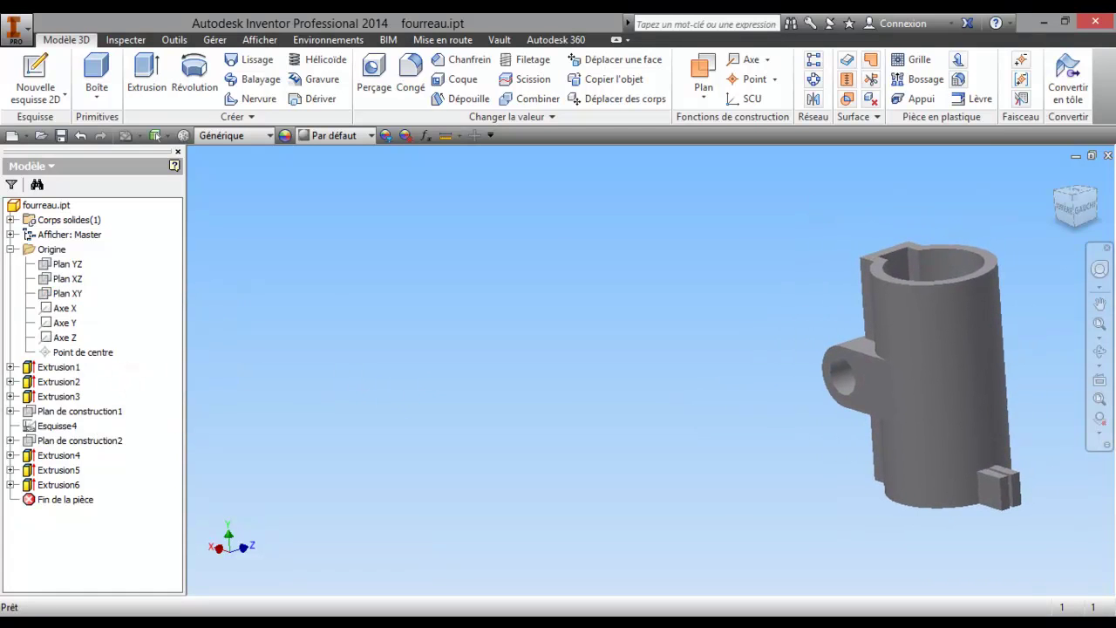
pyautogui.press('F4')
pyautogui.moveTo(663, 267); pyautogui.dragTo(645, 361)
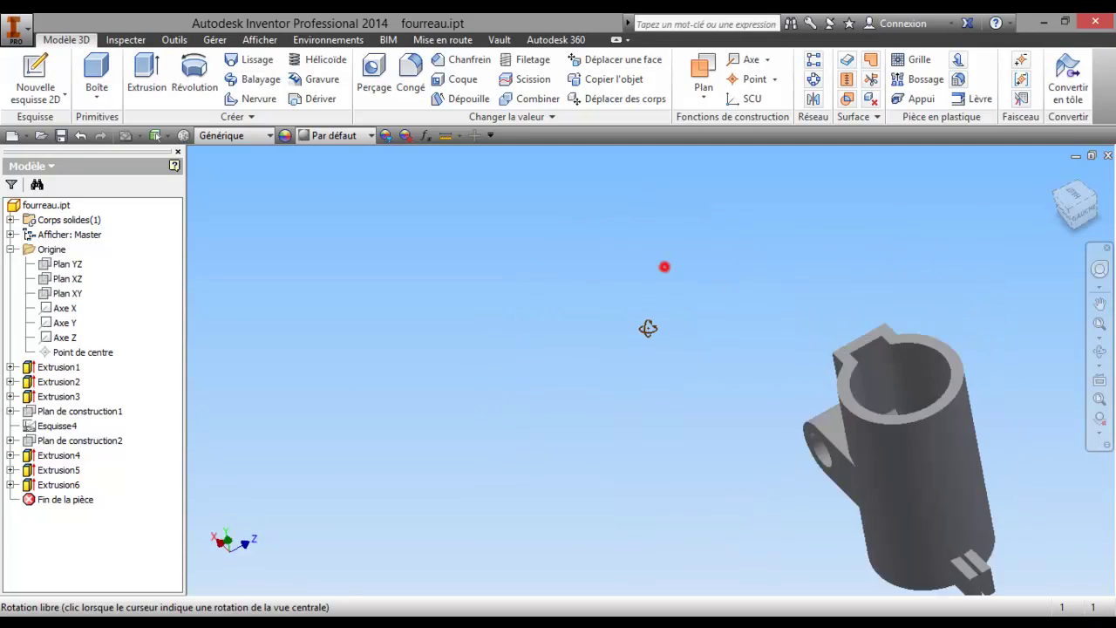
pyautogui.moveTo(664, 315); pyautogui.dragTo(629, 440)
pyautogui.moveTo(718, 416)
pyautogui.mouseDown()
pyautogui.moveTo(777, 312)
pyautogui.moveTo(651, 361)
pyautogui.moveTo(570, 351)
pyautogui.moveTo(593, 242)
pyautogui.moveTo(520, 265)
pyautogui.mouseUp()
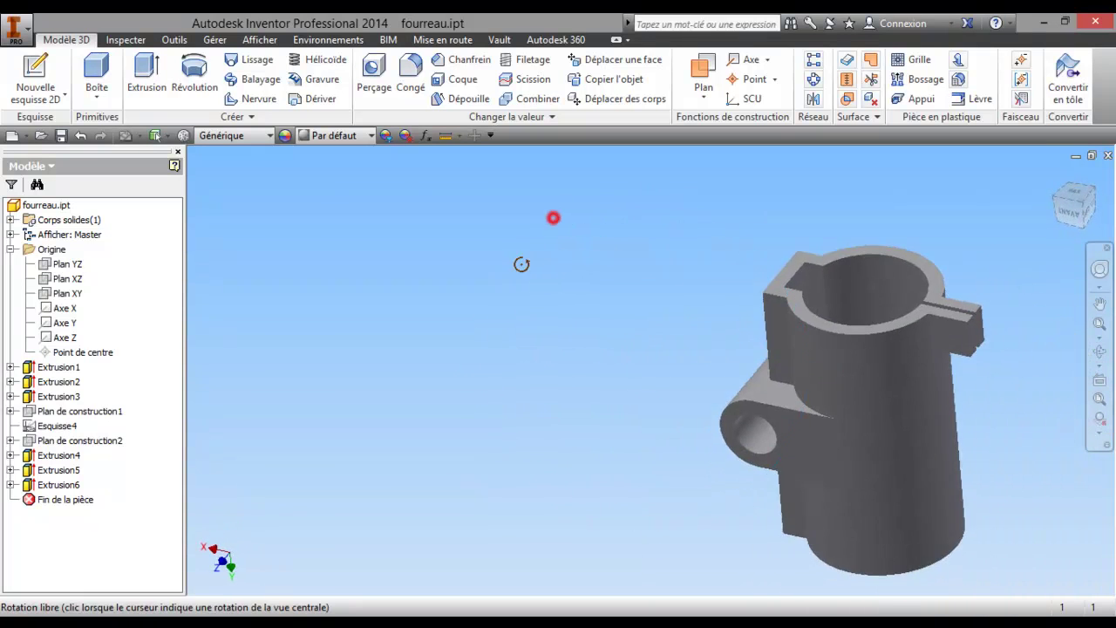
pyautogui.press('F2')
pyautogui.moveTo(640, 326)
pyautogui.mouseDown()
pyautogui.moveTo(673, 295)
pyautogui.moveTo(692, 346)
pyautogui.moveTo(717, 312)
pyautogui.moveTo(683, 340)
pyautogui.mouseUp()
pyautogui.press('F4')
pyautogui.press('F4')
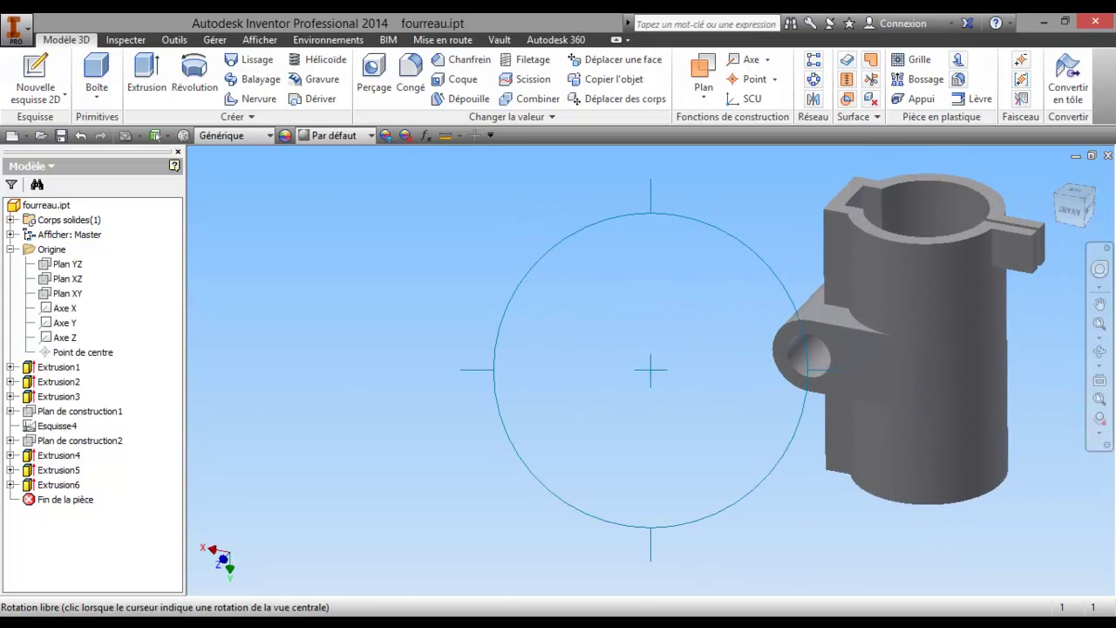
pyautogui.hotkey('alt', 'Tab')
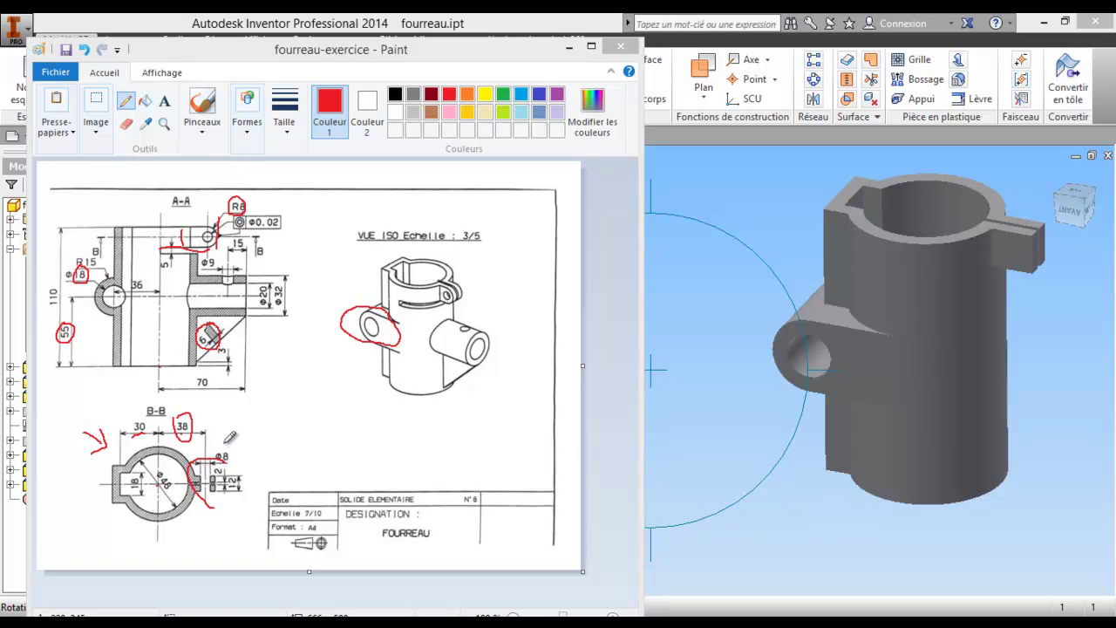
# - Mark beside the Φ8 annotation on the fourreau drawing in red, then return to Inventor
pyautogui.moveTo(225, 442); pyautogui.dragTo(218, 453)
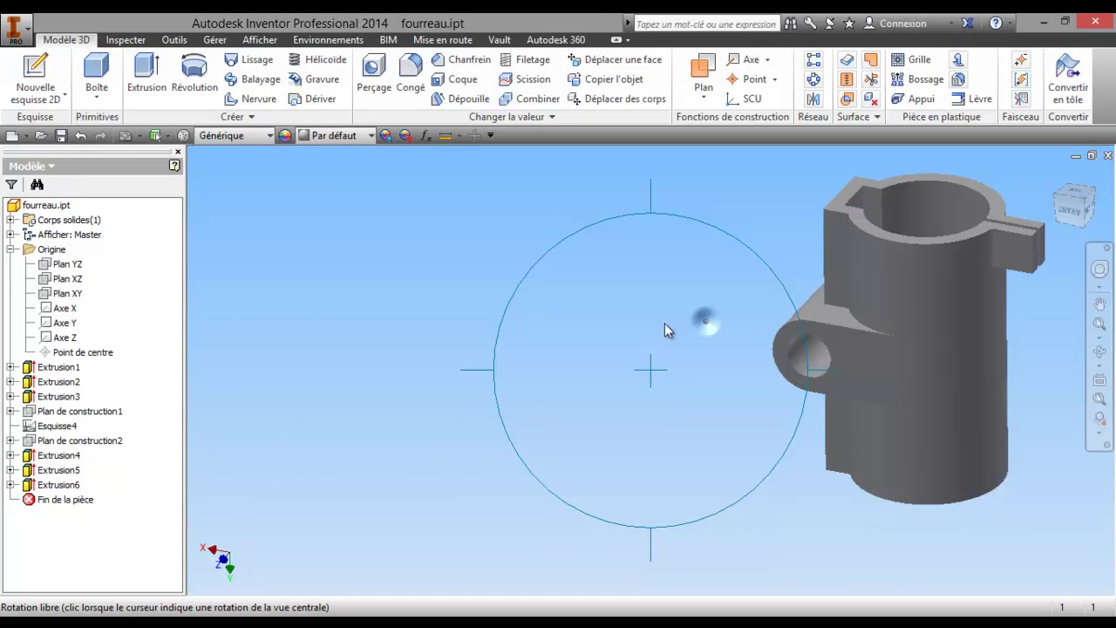
pyautogui.rightClick(668, 323)
# - Start a sketch on the clamp lug's end face and draw an 8 mm construction line from its edge
pyautogui.click(584, 317)
pyautogui.moveTo(608, 312); pyautogui.dragTo(372, 366)
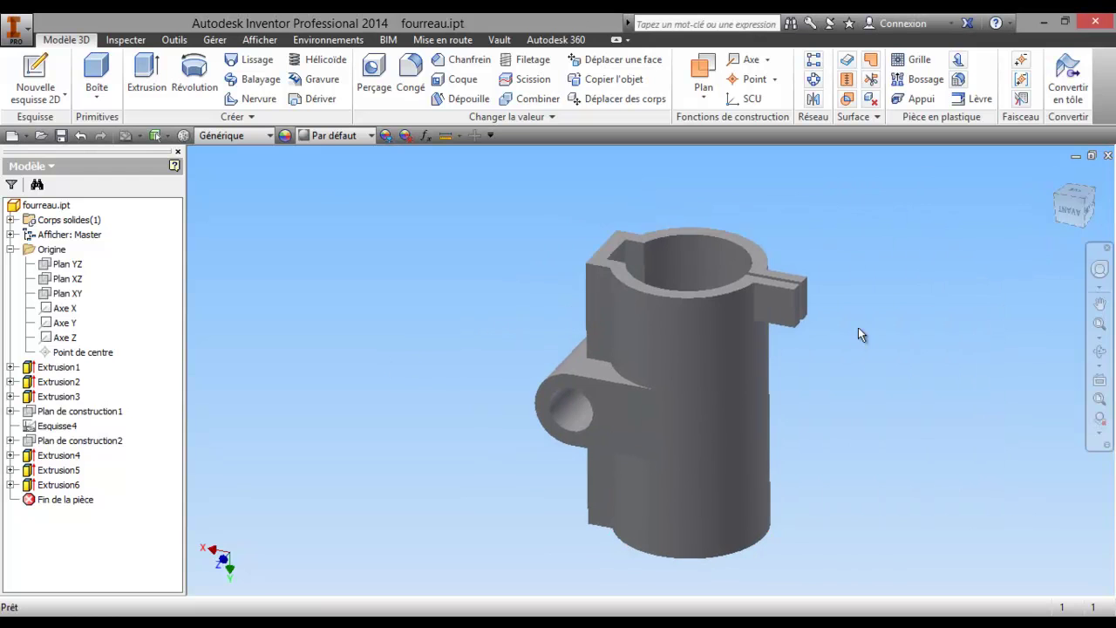
pyautogui.rightClick(775, 305)
pyautogui.click(772, 345)
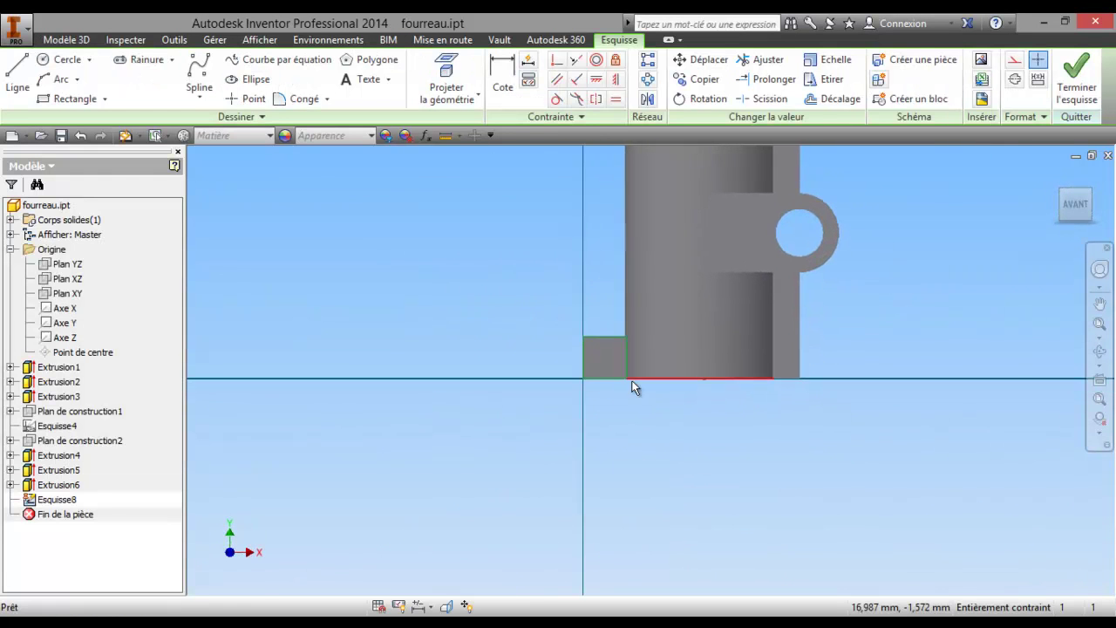
pyautogui.scroll(2, 551, 374)
pyautogui.scroll(2, 541, 349)
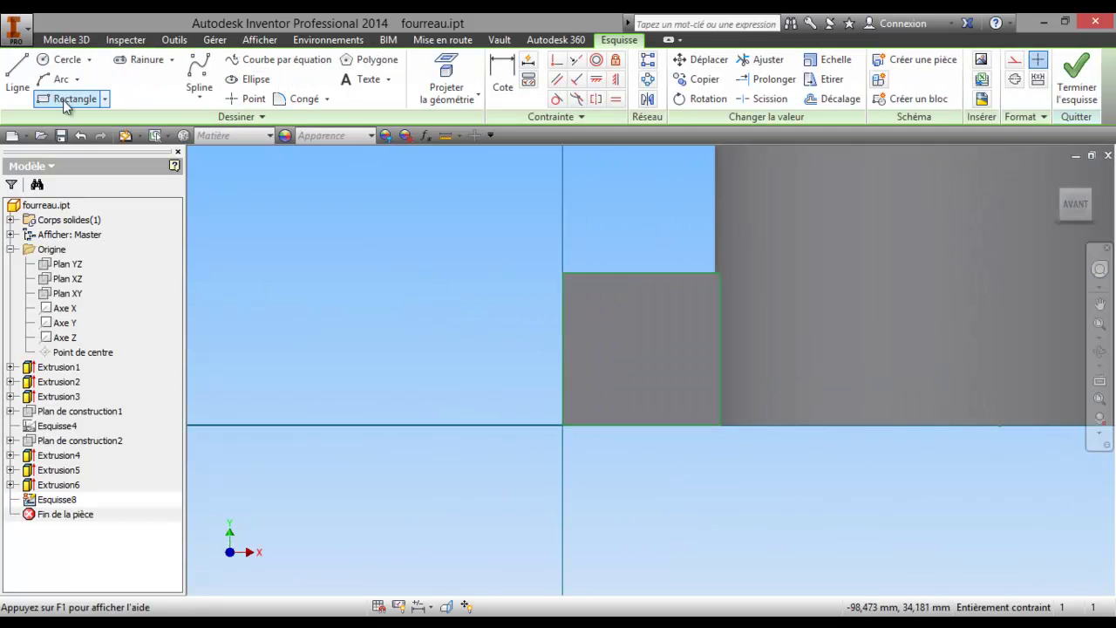
pyautogui.click(17, 77)
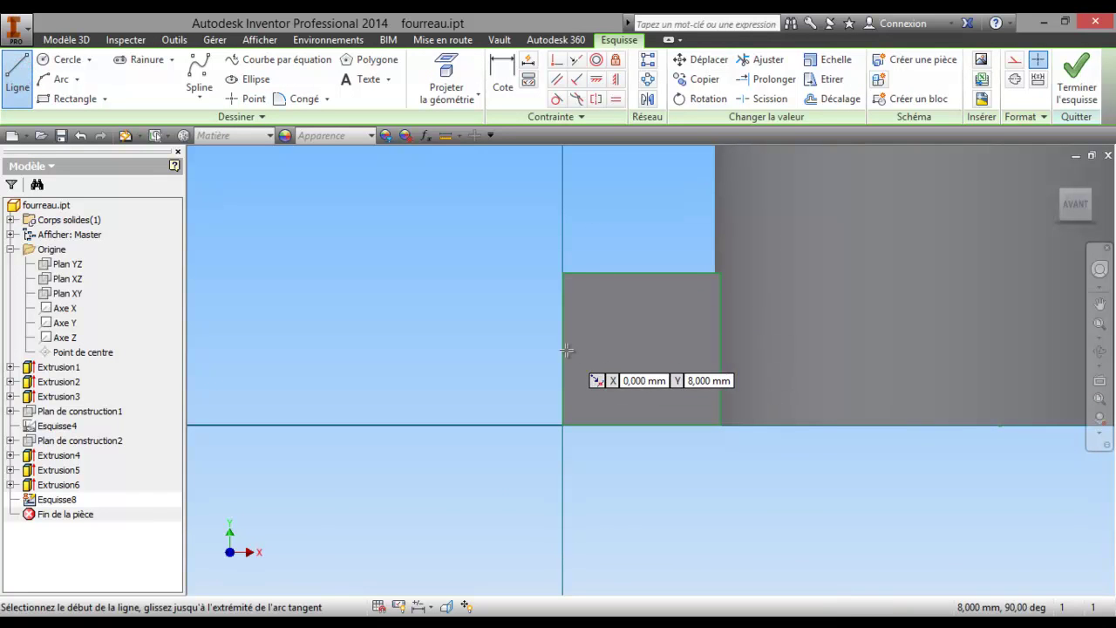
pyautogui.click(1010, 62)
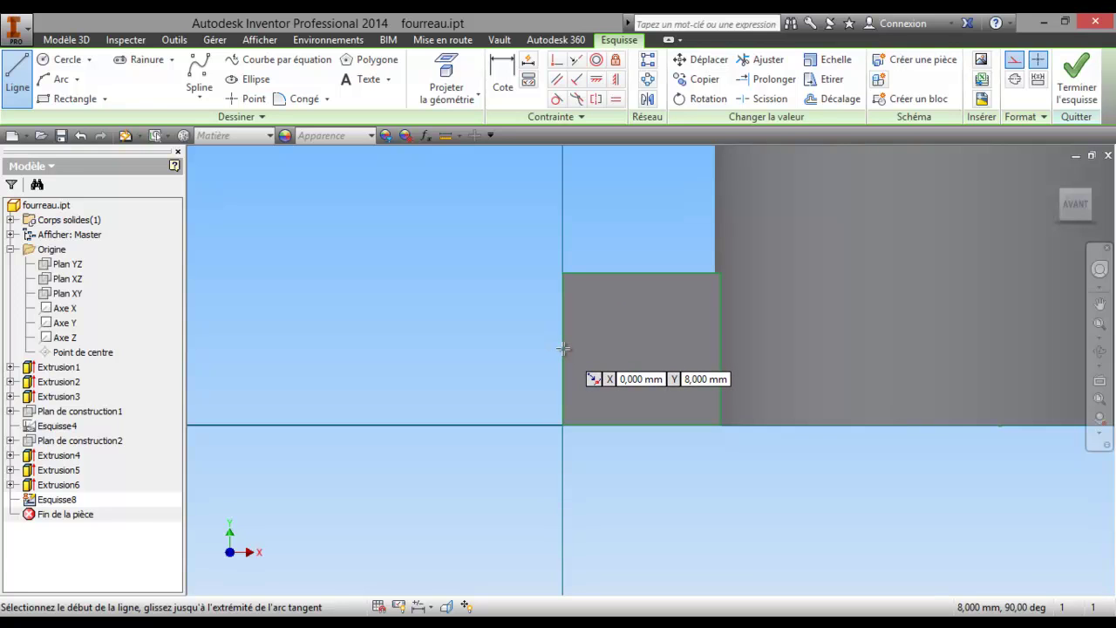
pyautogui.click(563, 349)
pyautogui.write('8')
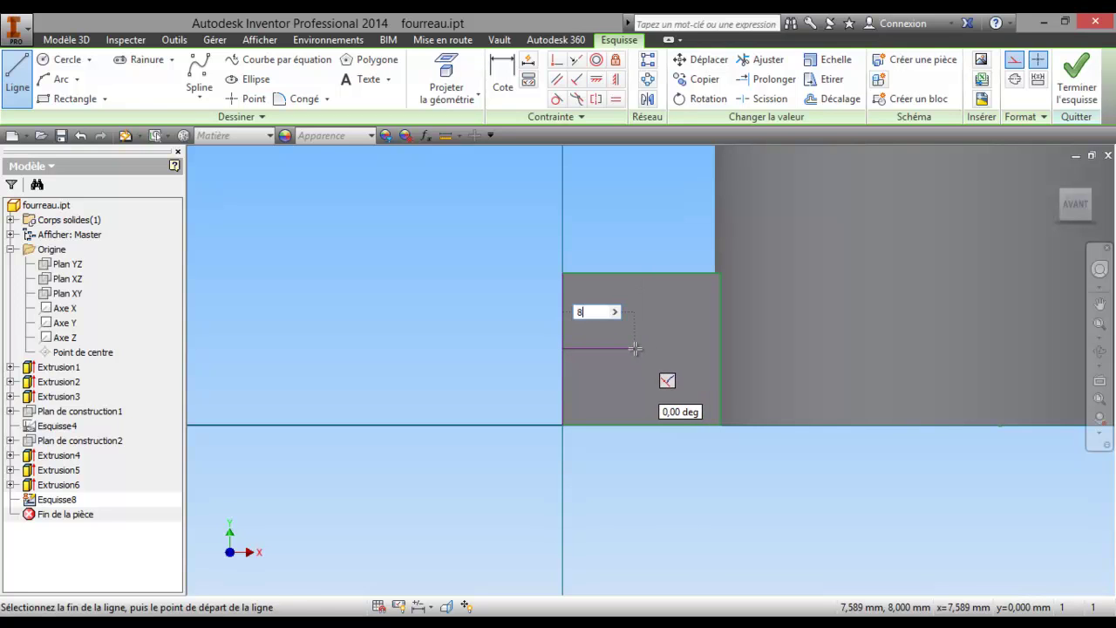
pyautogui.press('Return')
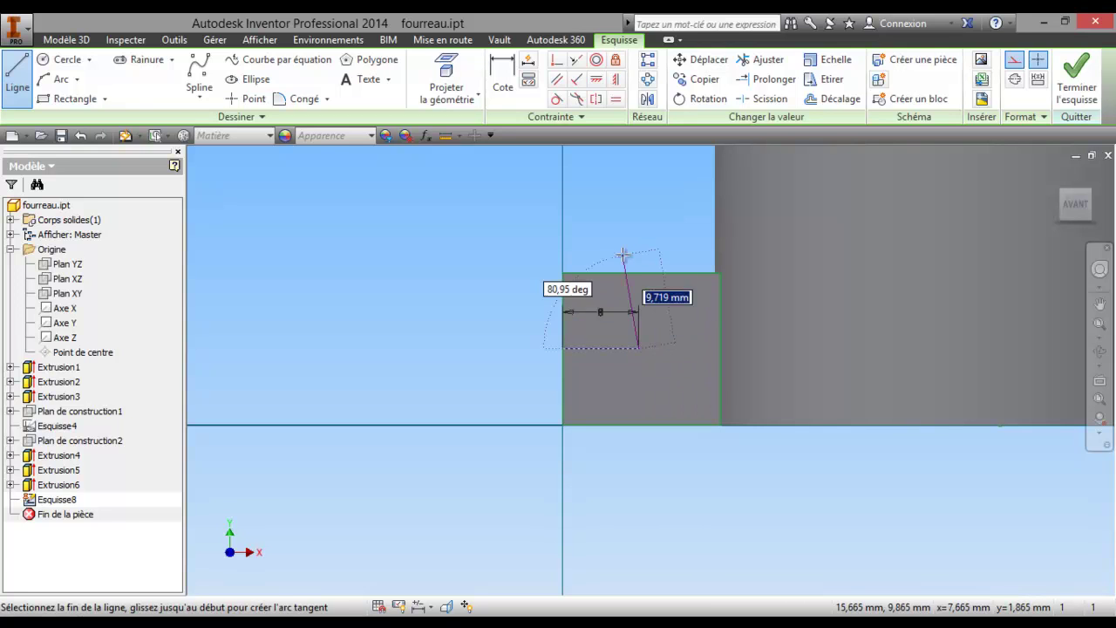
pyautogui.rightClick(609, 213)
pyautogui.click(665, 205)
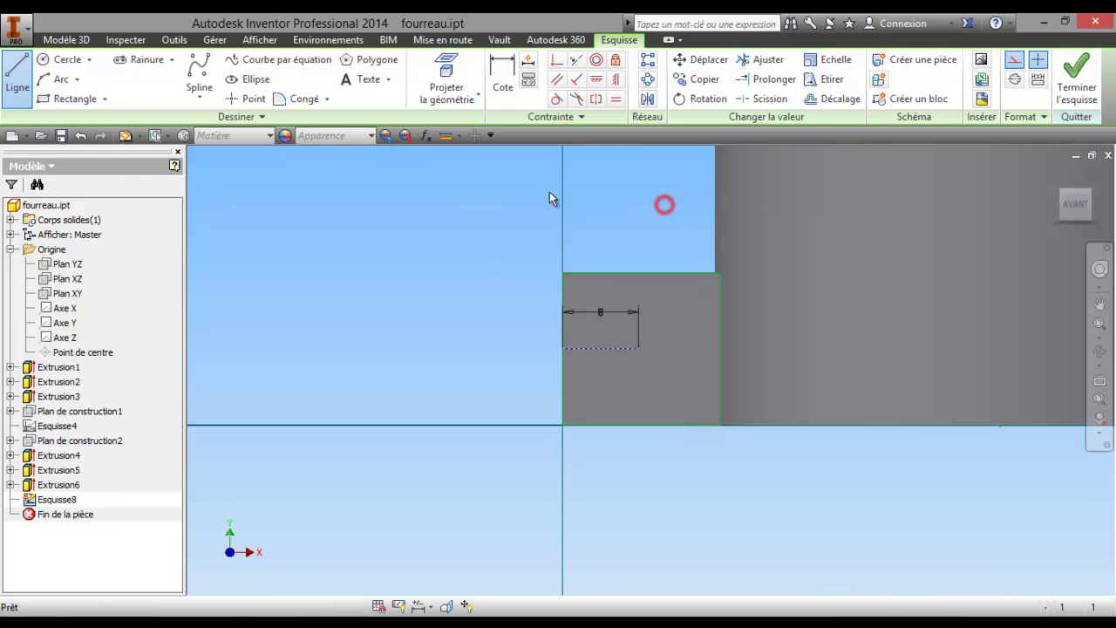
# - Draw an 8 mm circle at the construction line's end and finish the sketch
pyautogui.click(62, 60)
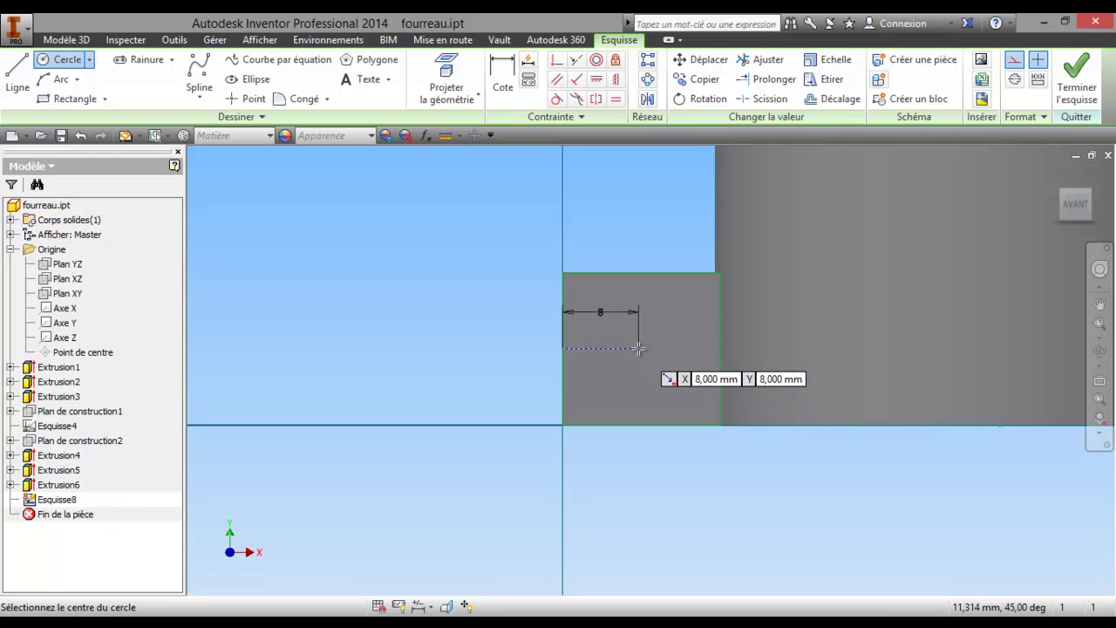
pyautogui.click(638, 348)
pyautogui.write('8')
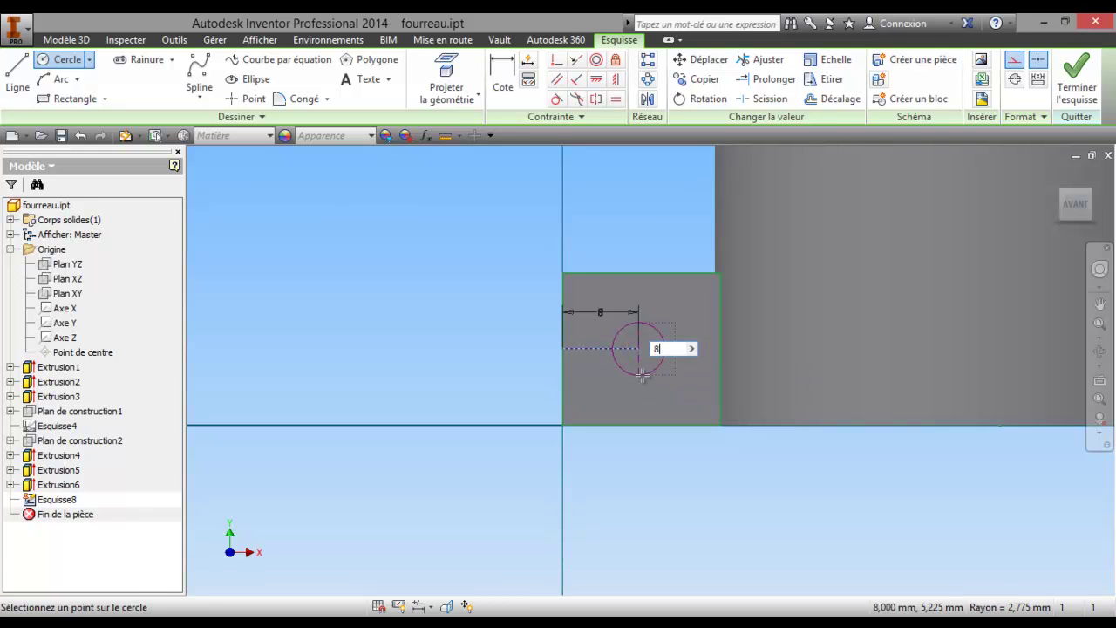
pyautogui.press('Return')
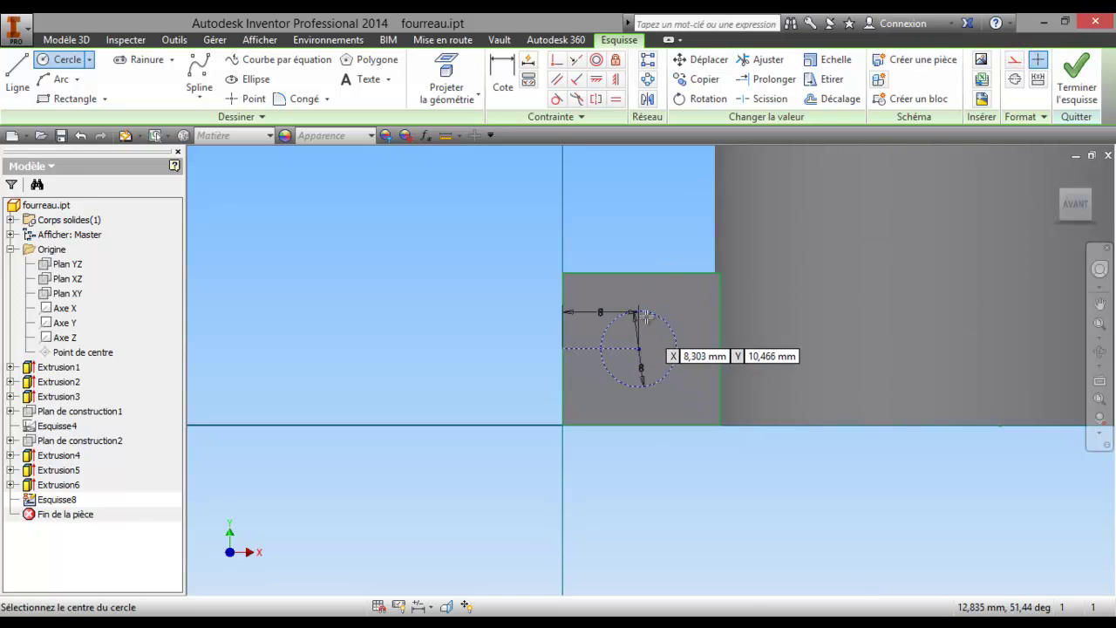
pyautogui.click(68, 59)
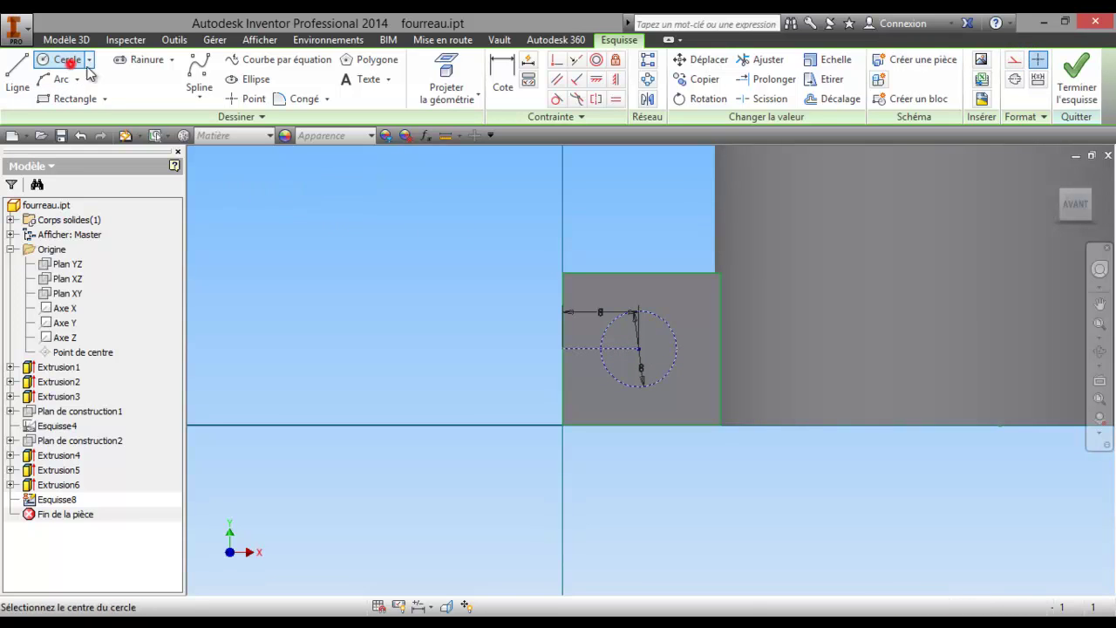
pyautogui.click(638, 349)
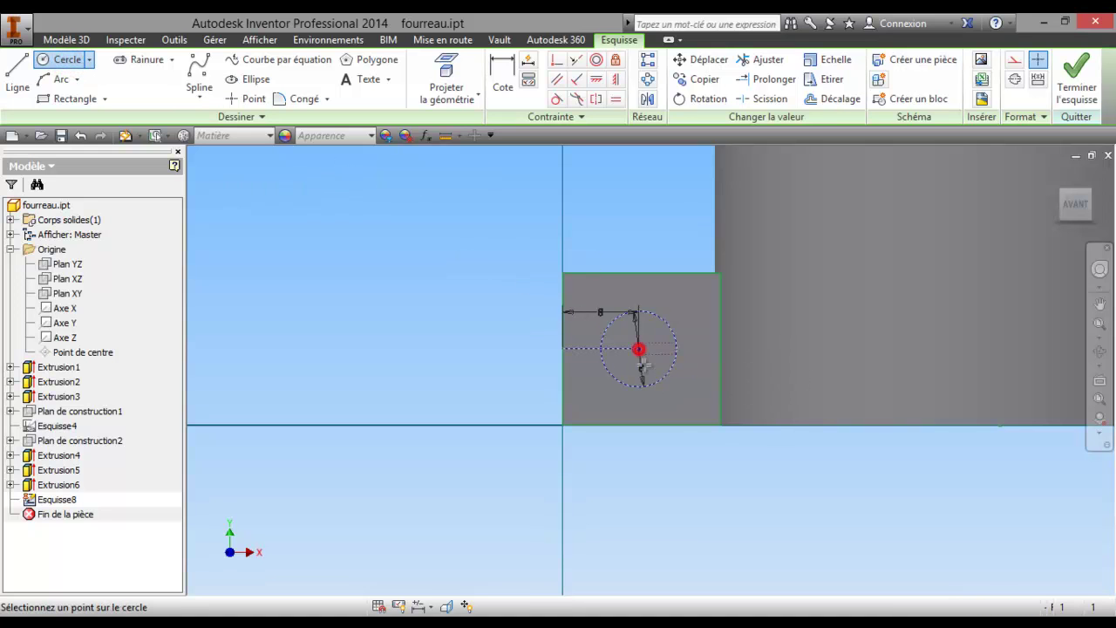
pyautogui.click(645, 386)
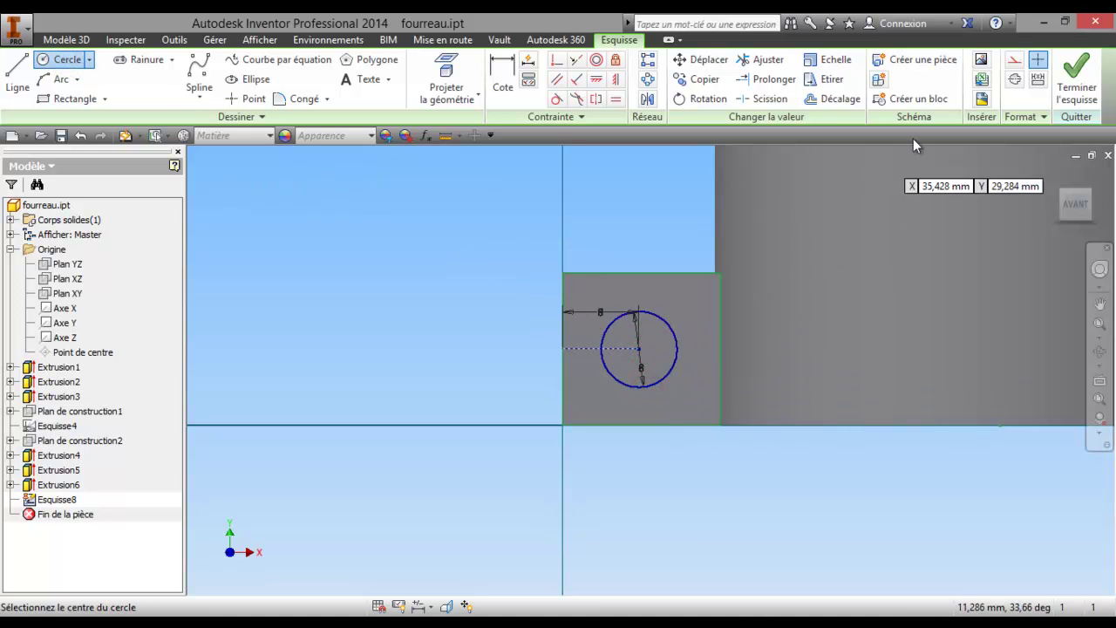
pyautogui.click(1061, 79)
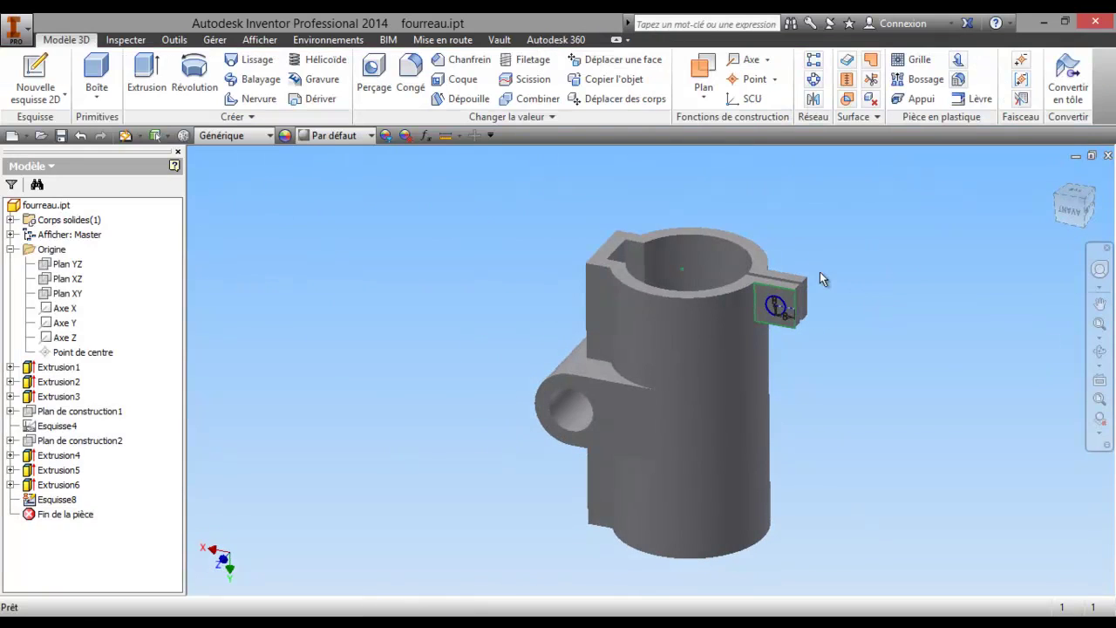
# - Extrude the 8 mm circle as a 29,5 mm-deep cut through the clamp lug
pyautogui.click(158, 76)
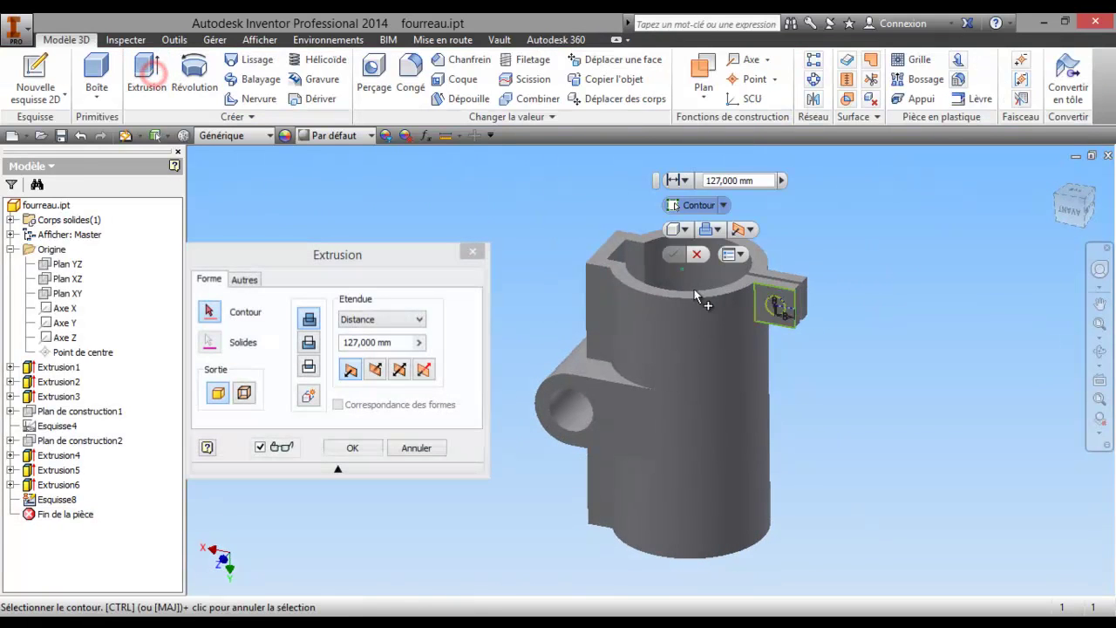
pyautogui.click(779, 310)
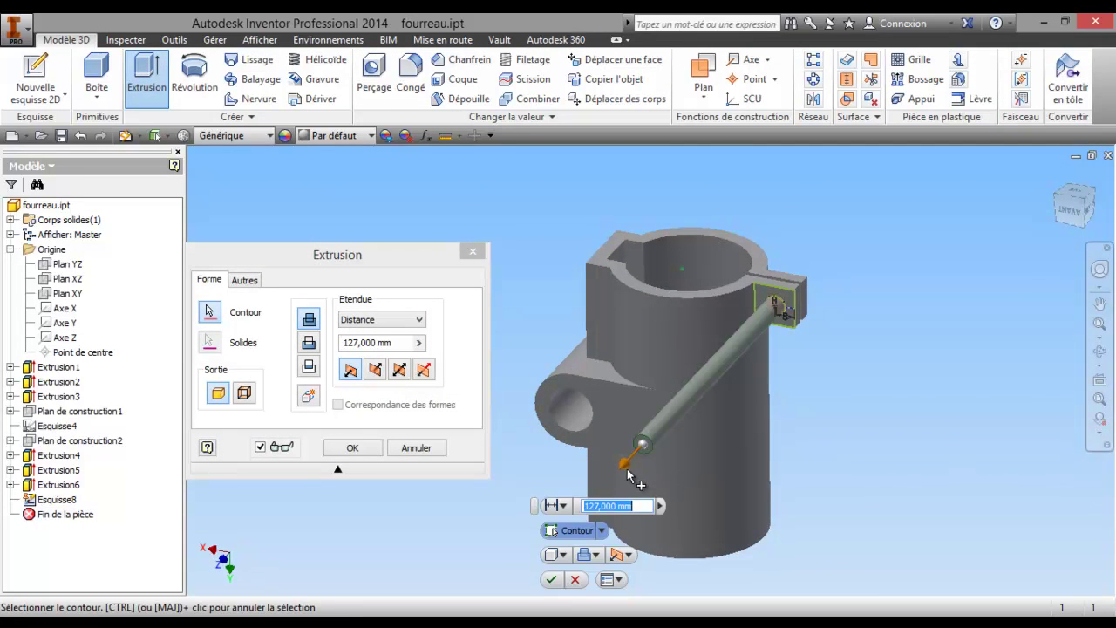
pyautogui.moveTo(626, 470); pyautogui.dragTo(695, 325)
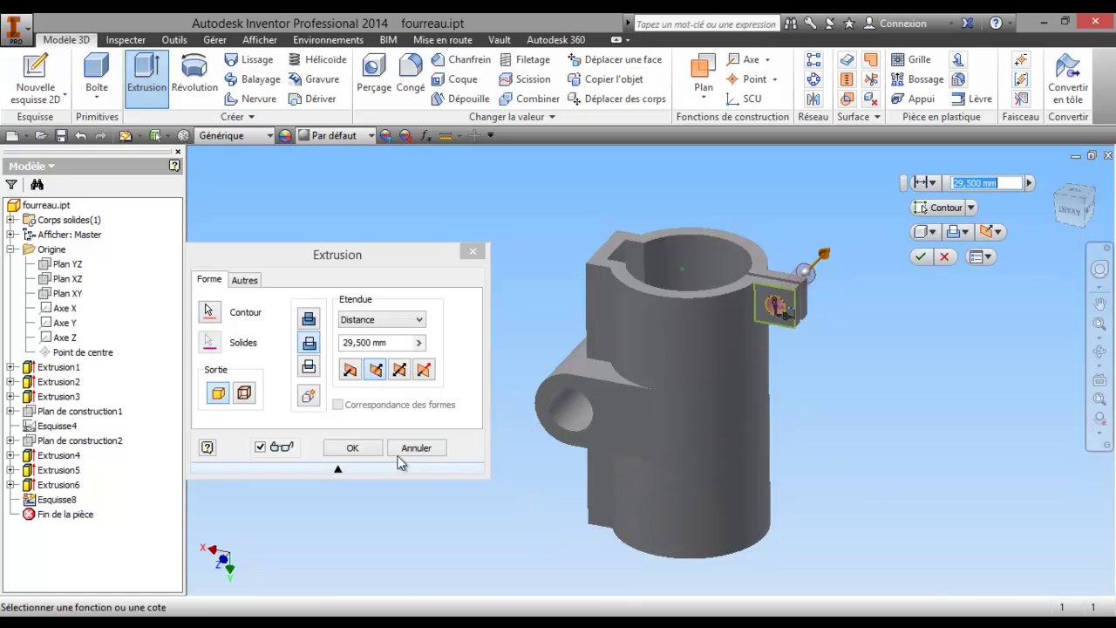
pyautogui.click(352, 448)
# - Orbit and pan the part, then compare the new hole against the reference drawing
pyautogui.keyDown('shift'); pyautogui.moveTo(625, 344); pyautogui.dragTo(716, 354, button='middle'); pyautogui.keyUp('shift')
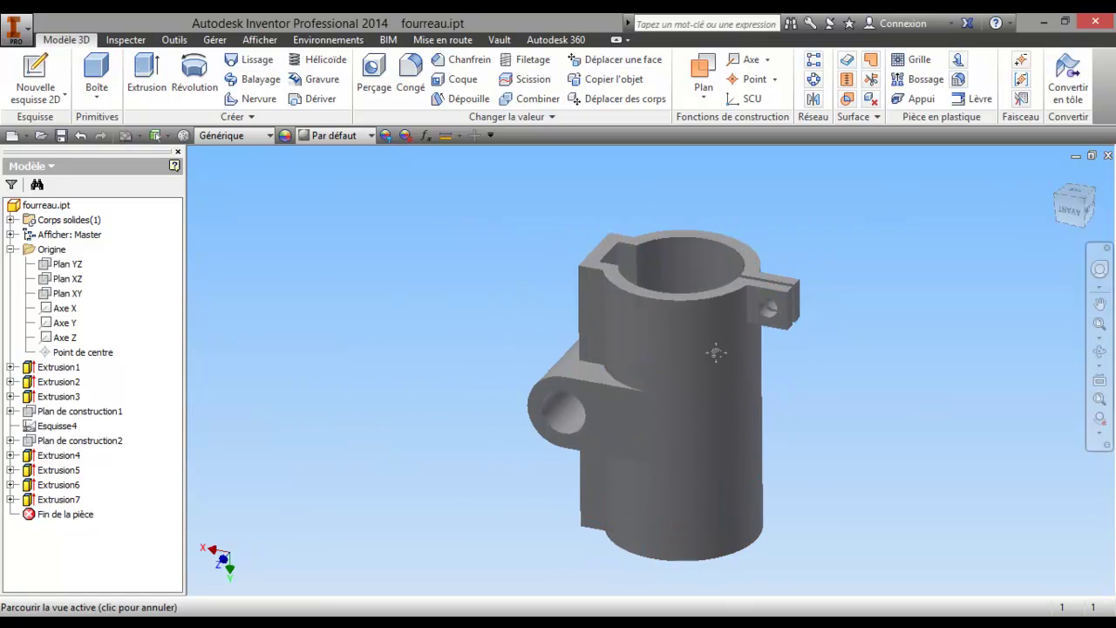
pyautogui.scroll(5, 715, 354)
pyautogui.rightClick(622, 332)
pyautogui.click(553, 331)
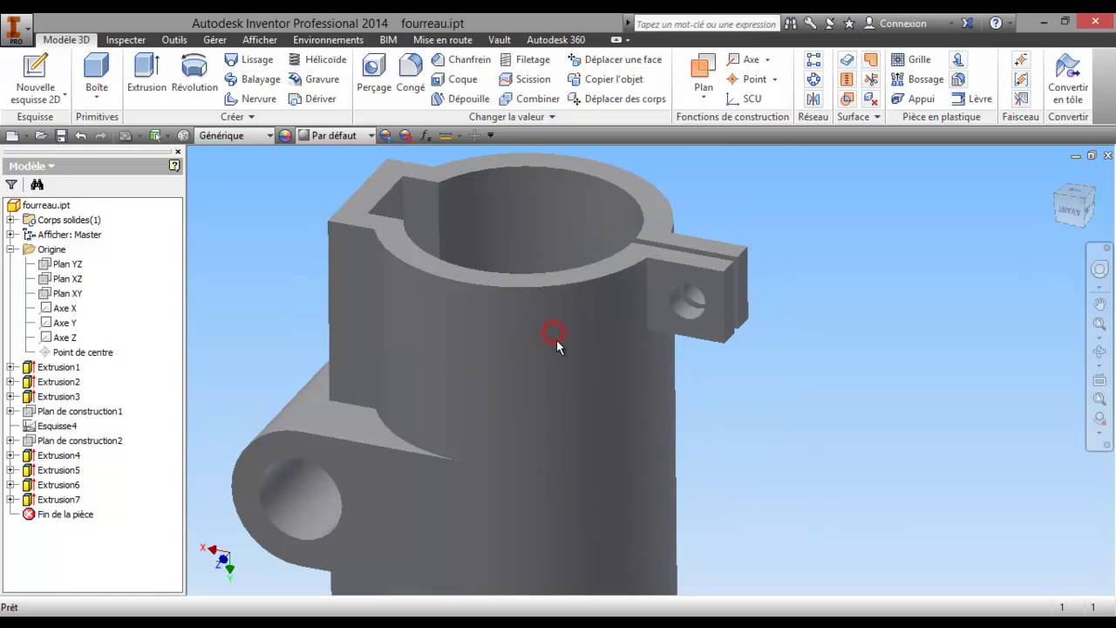
pyautogui.moveTo(556, 340); pyautogui.dragTo(837, 353, button='middle')
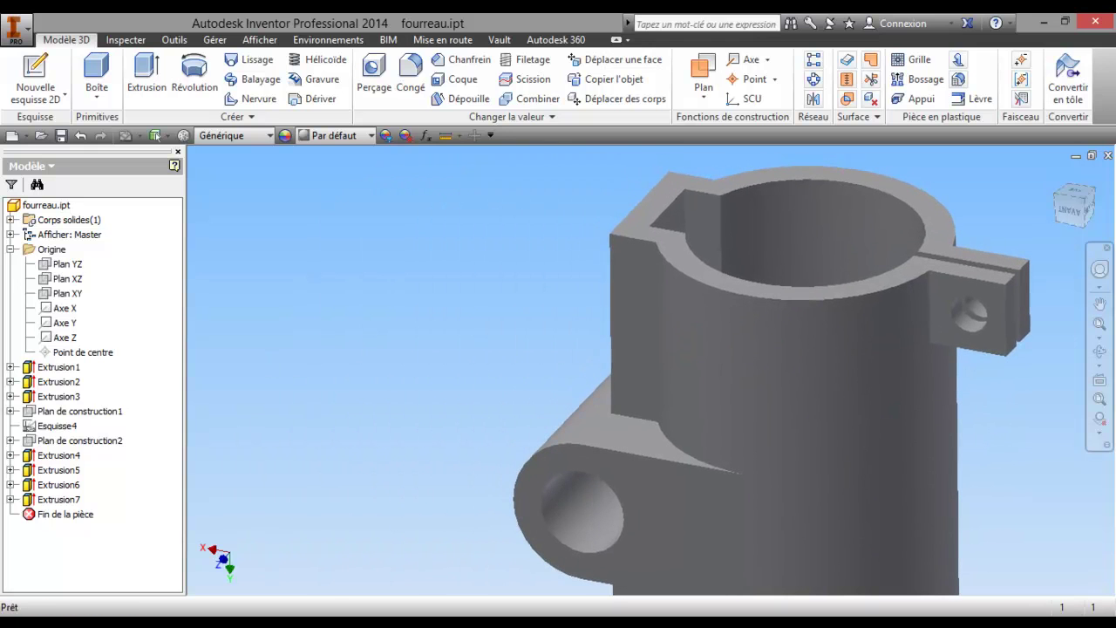
pyautogui.hotkey('alt', 'Tab')
pyautogui.moveTo(268, 46); pyautogui.dragTo(244, 51)
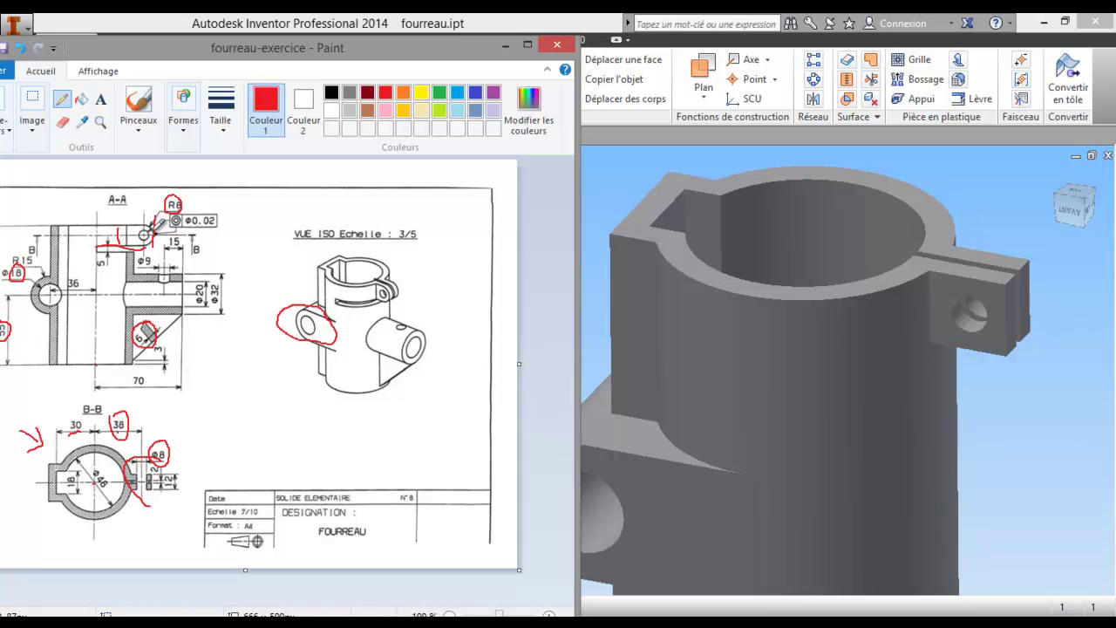
pyautogui.hotkey('alt', 'Tab')
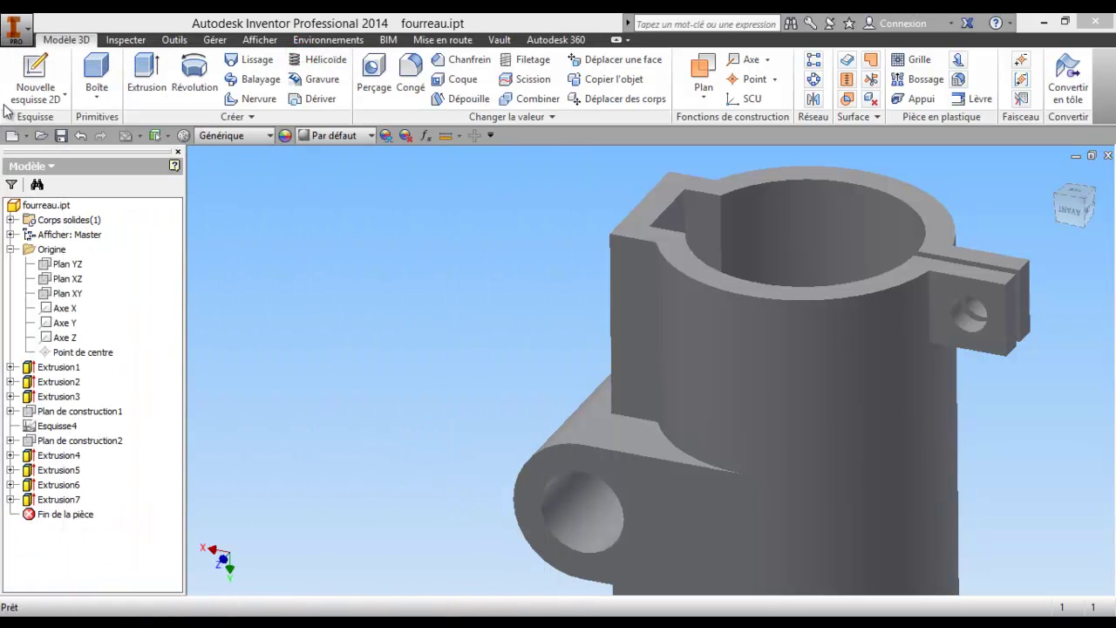
# - Round four edges of the clamp lug with an 8 mm fillet
pyautogui.click(410, 75)
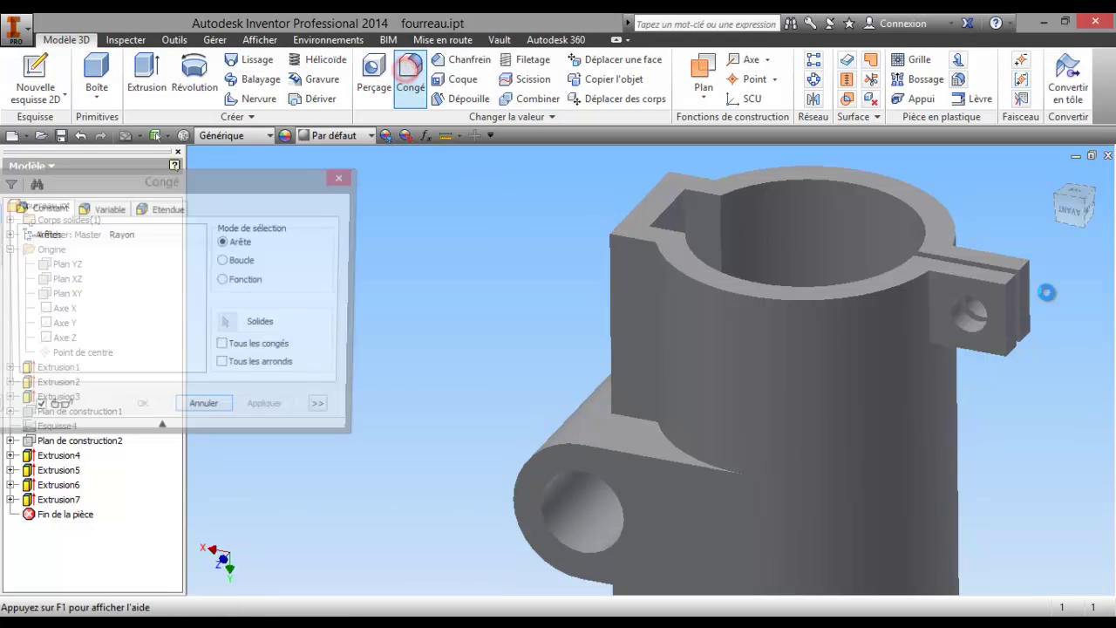
pyautogui.click(1014, 279)
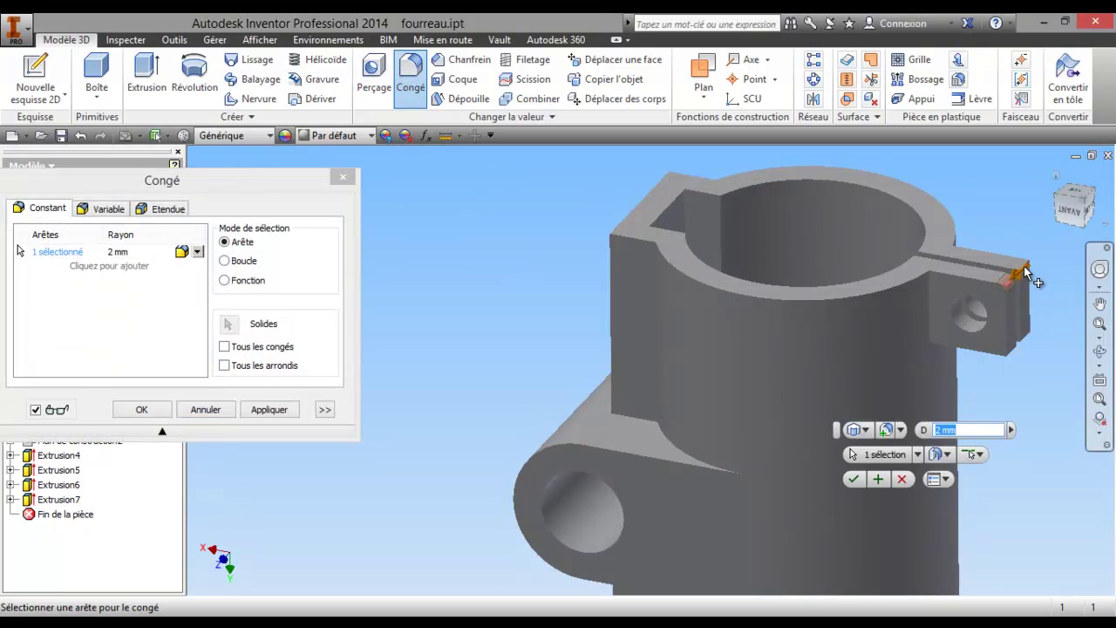
pyautogui.click(1028, 263)
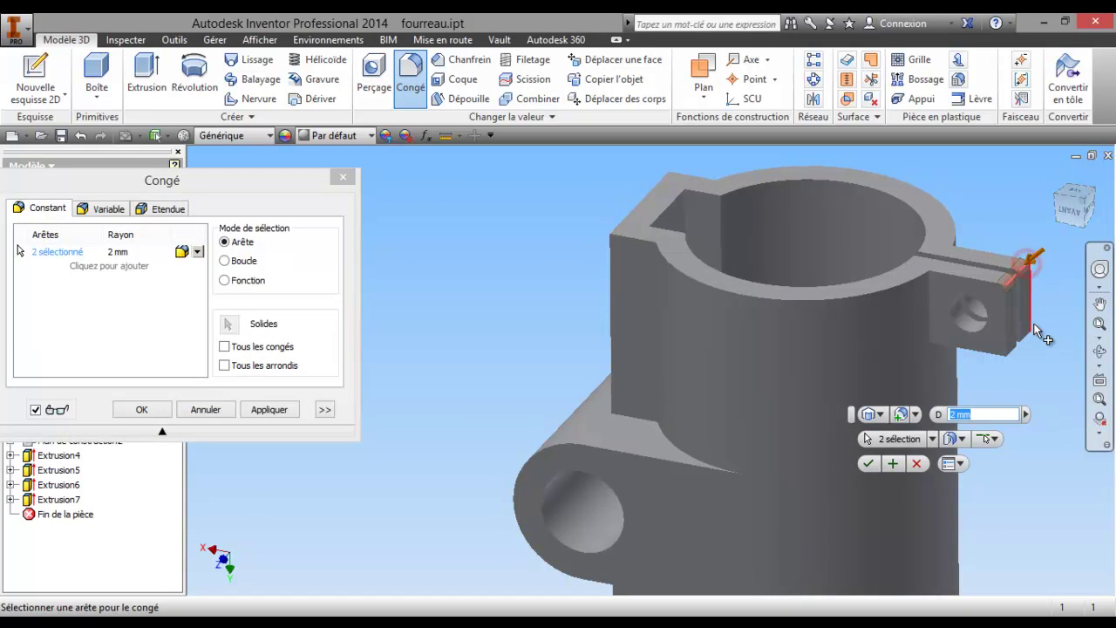
pyautogui.click(1027, 336)
pyautogui.click(1015, 353)
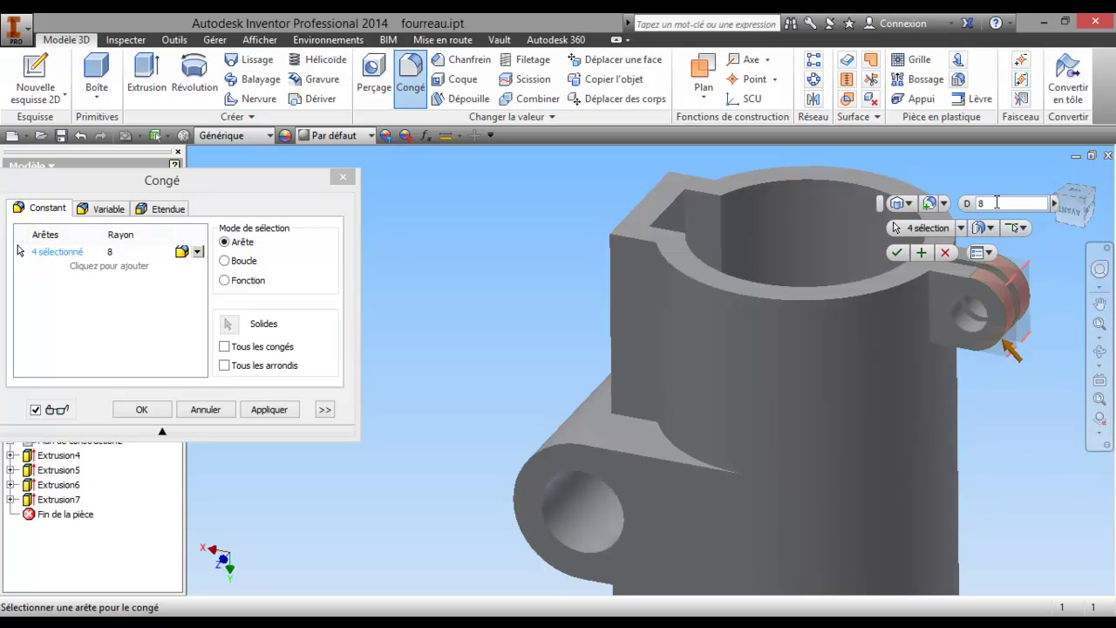
pyautogui.press('Return')
# - Shift the part right, mark the next feature near section A-A in red, then return to Inventor
pyautogui.keyDown('shift'); pyautogui.moveTo(931, 475); pyautogui.dragTo(855, 442, button='middle'); pyautogui.keyUp('shift')
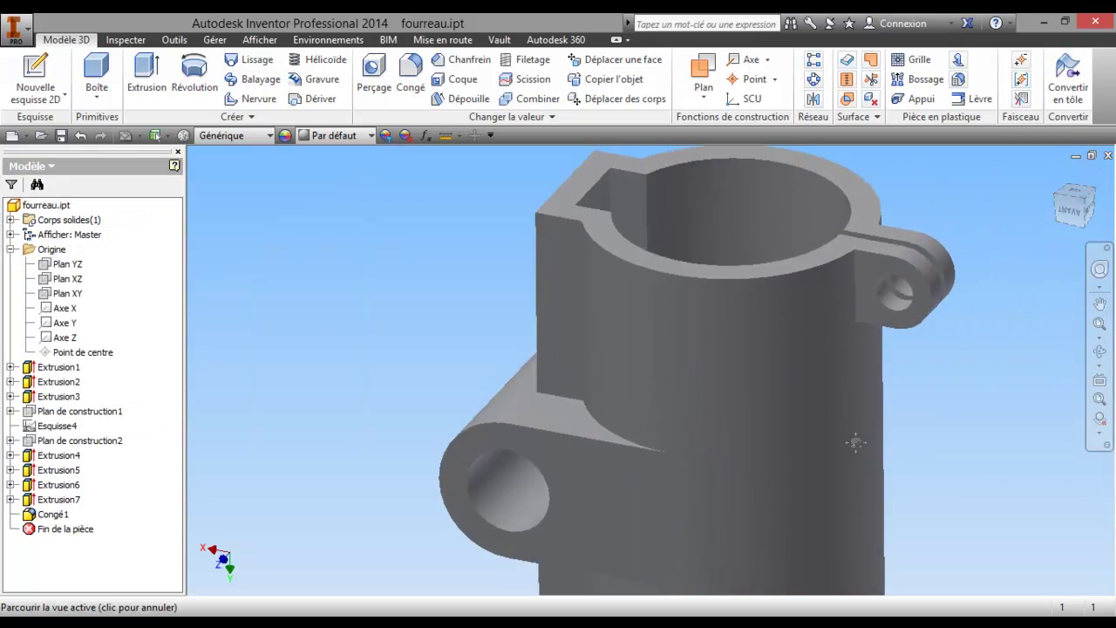
pyautogui.scroll(-3, 856, 442)
pyautogui.scroll(-2, 838, 410)
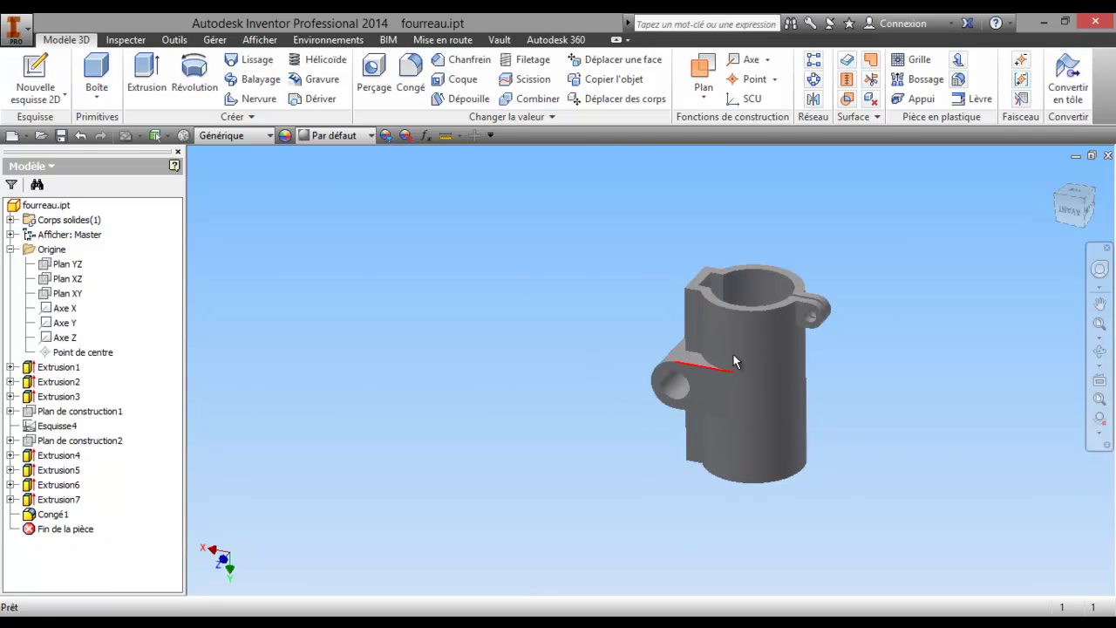
pyautogui.moveTo(733, 362); pyautogui.dragTo(930, 387, button='middle')
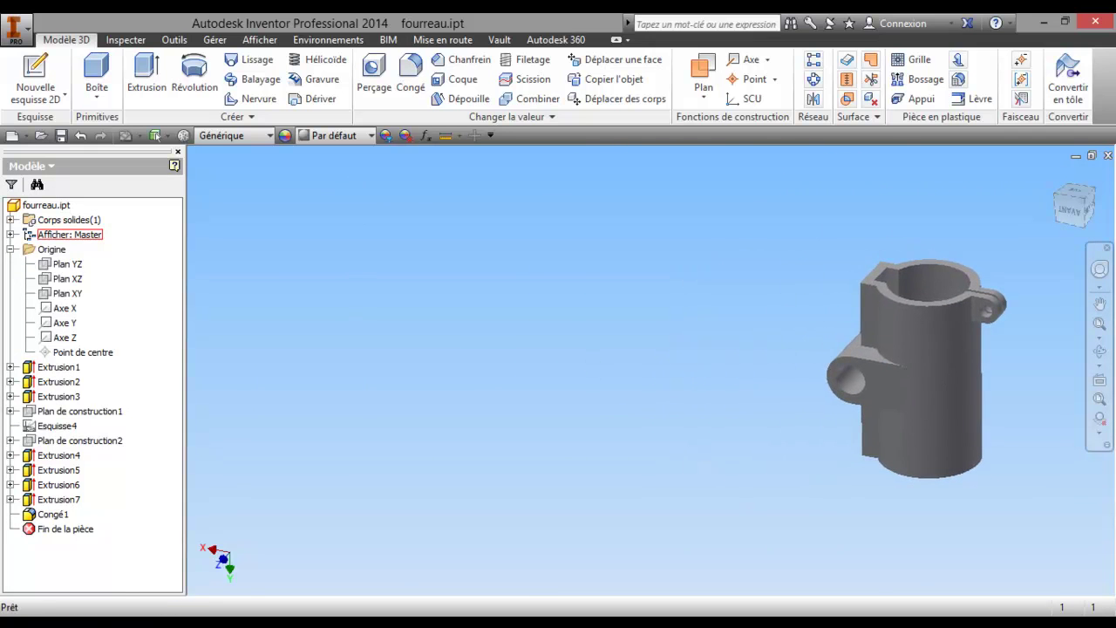
pyautogui.hotkey('alt', 'Tab')
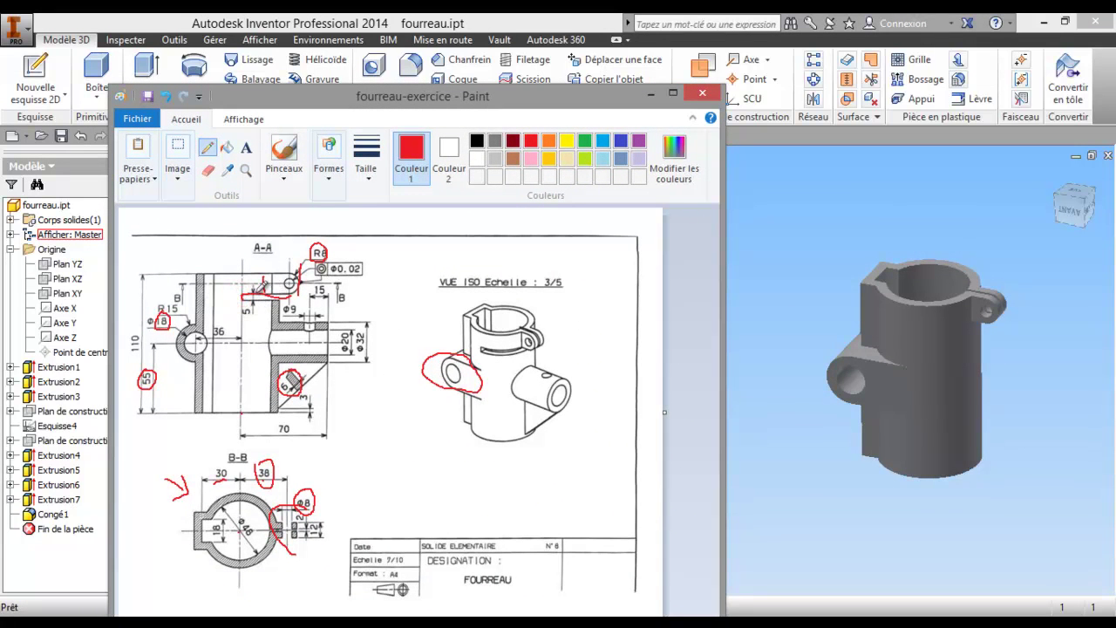
pyautogui.moveTo(242, 249); pyautogui.dragTo(243, 273)
pyautogui.moveTo(472, 99); pyautogui.dragTo(460, 97)
pyautogui.press('super+Down')
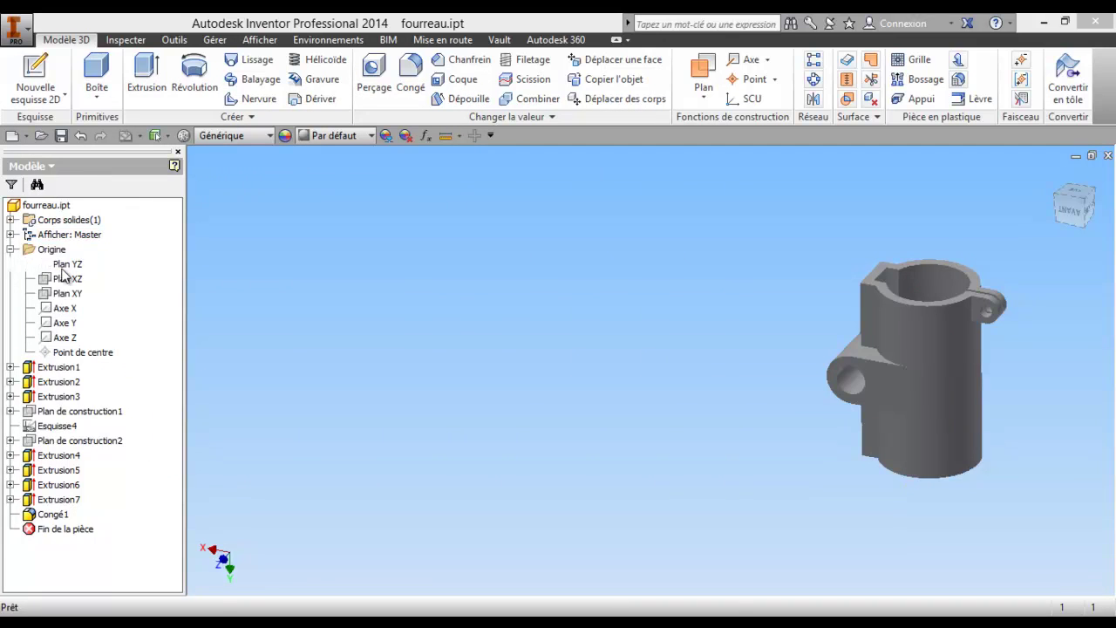
# - Show Plan YZ and create a work plane tangent to the tube, parallel to Plan YZ
pyautogui.rightClick(67, 272)
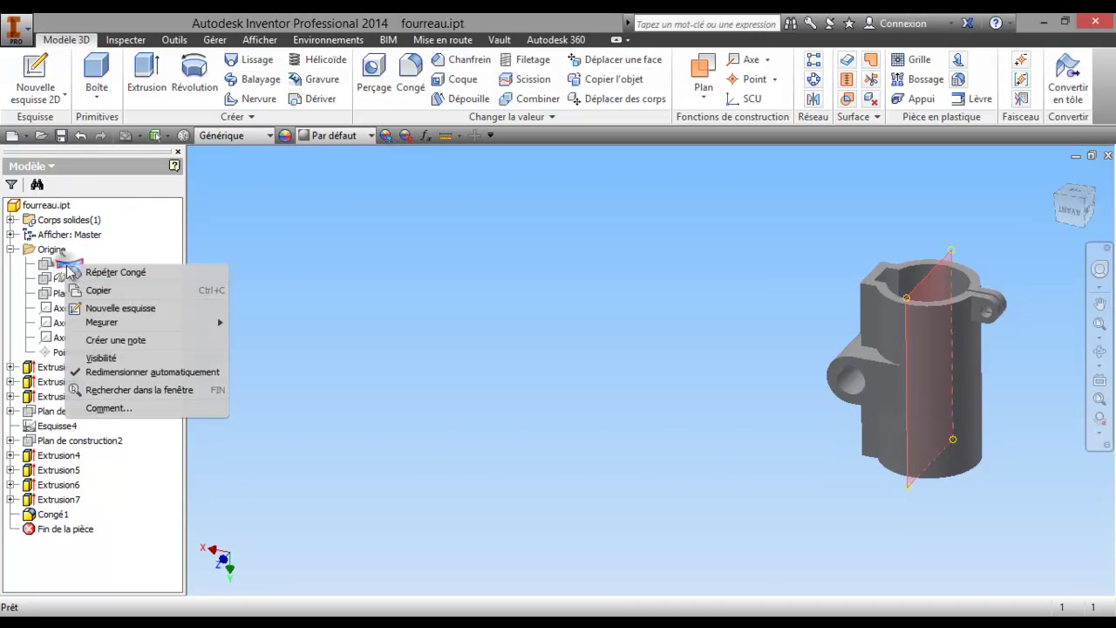
pyautogui.click(111, 353)
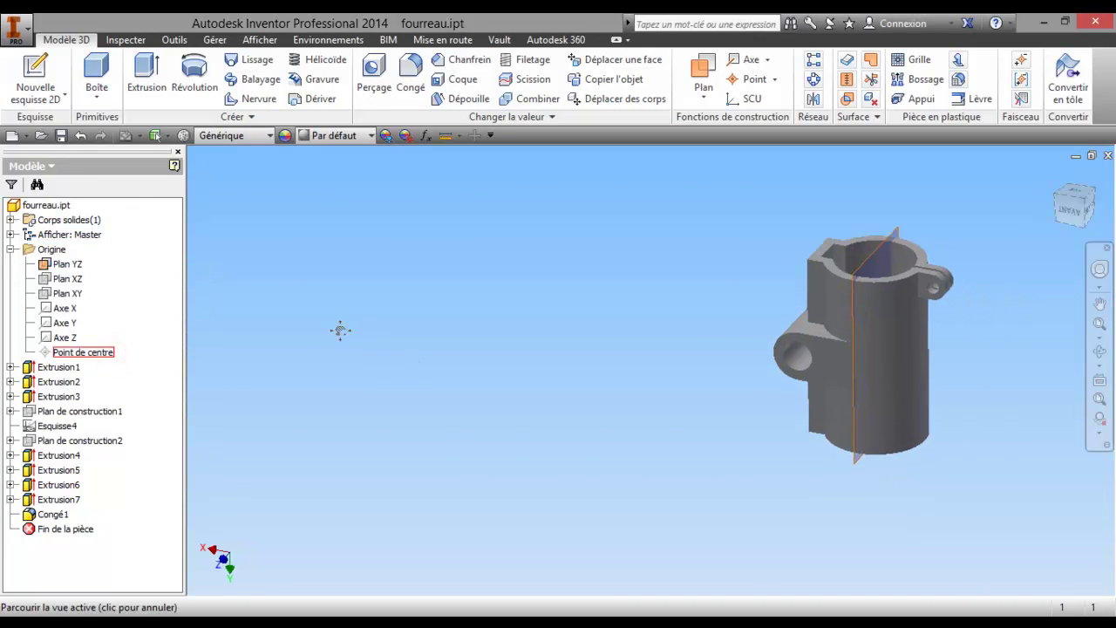
pyautogui.click(702, 94)
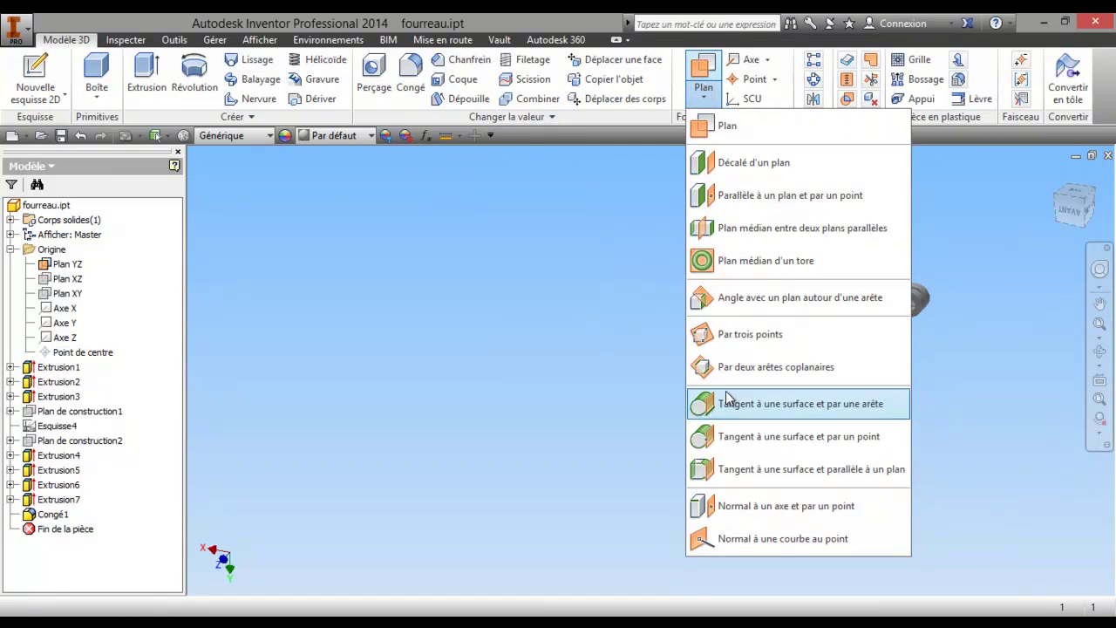
pyautogui.click(729, 471)
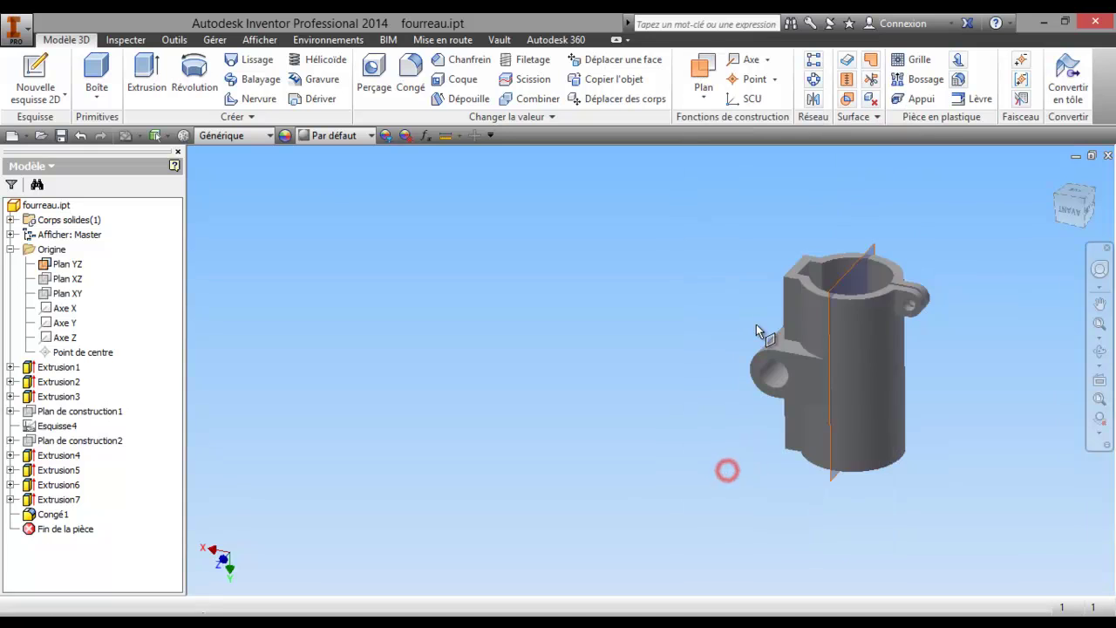
pyautogui.click(851, 269)
pyautogui.click(885, 317)
# - Recentre the part and select the new tangent work plane
pyautogui.moveTo(701, 345); pyautogui.dragTo(474, 329, button='middle')
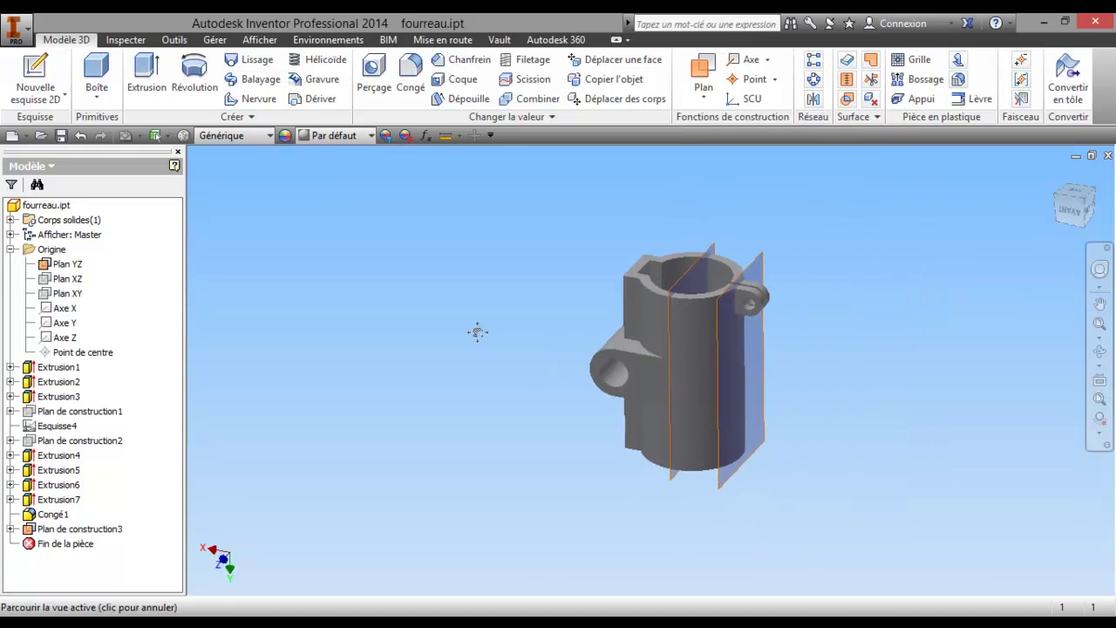
pyautogui.rightClick(899, 268)
pyautogui.click(899, 272)
pyautogui.click(756, 256)
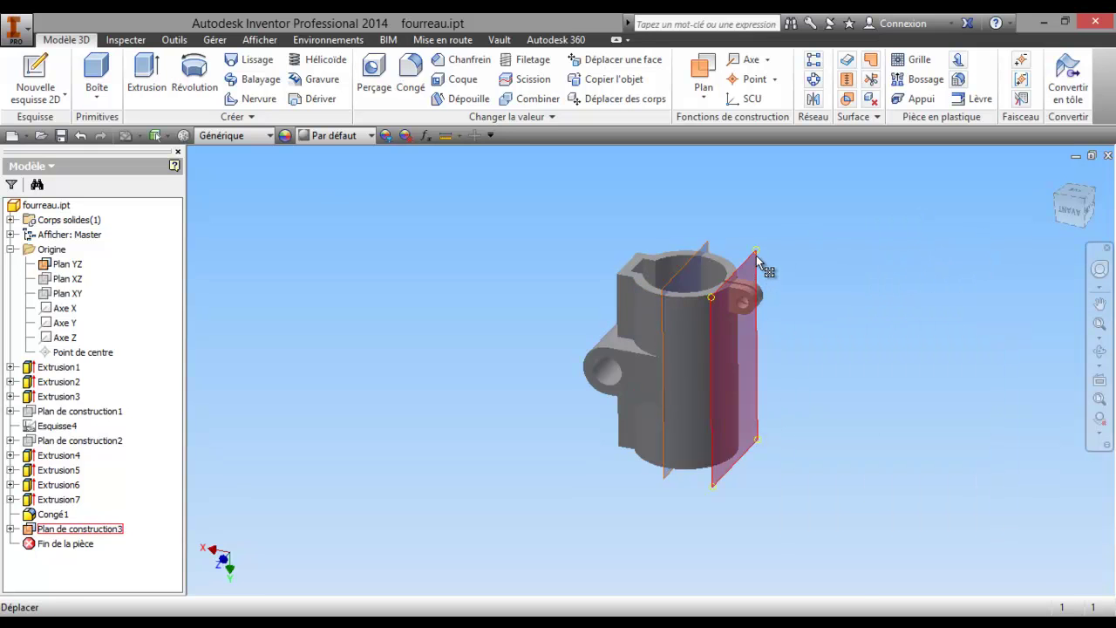
pyautogui.rightClick(755, 257)
# - Start a sketch on the tangent plane, orient it upright, and project the tube's two inner edges
pyautogui.click(777, 301)
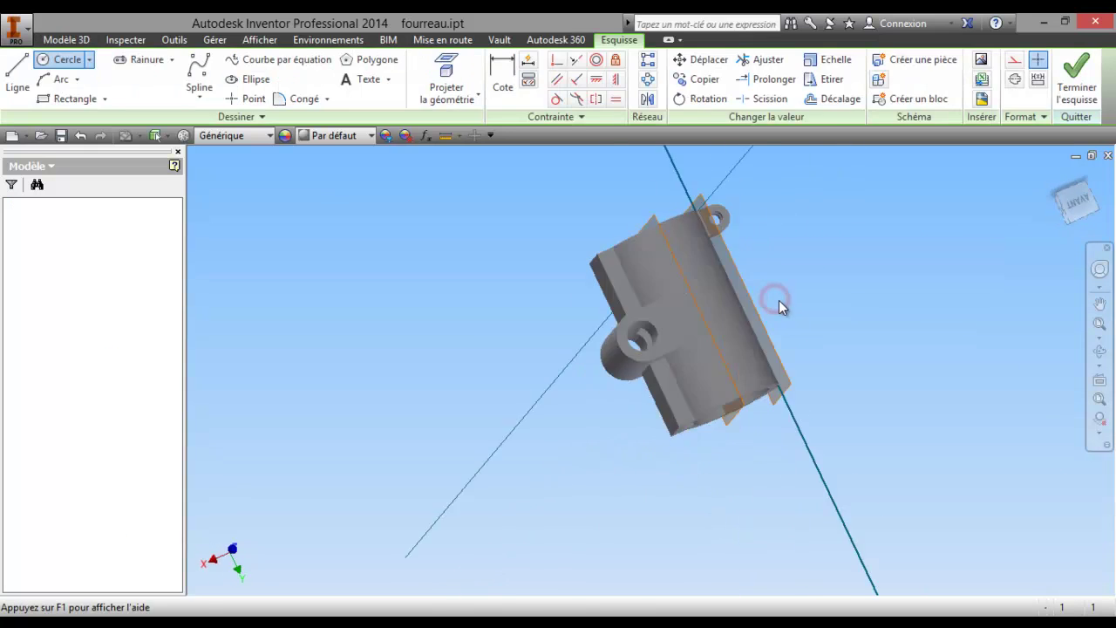
pyautogui.click(1075, 230)
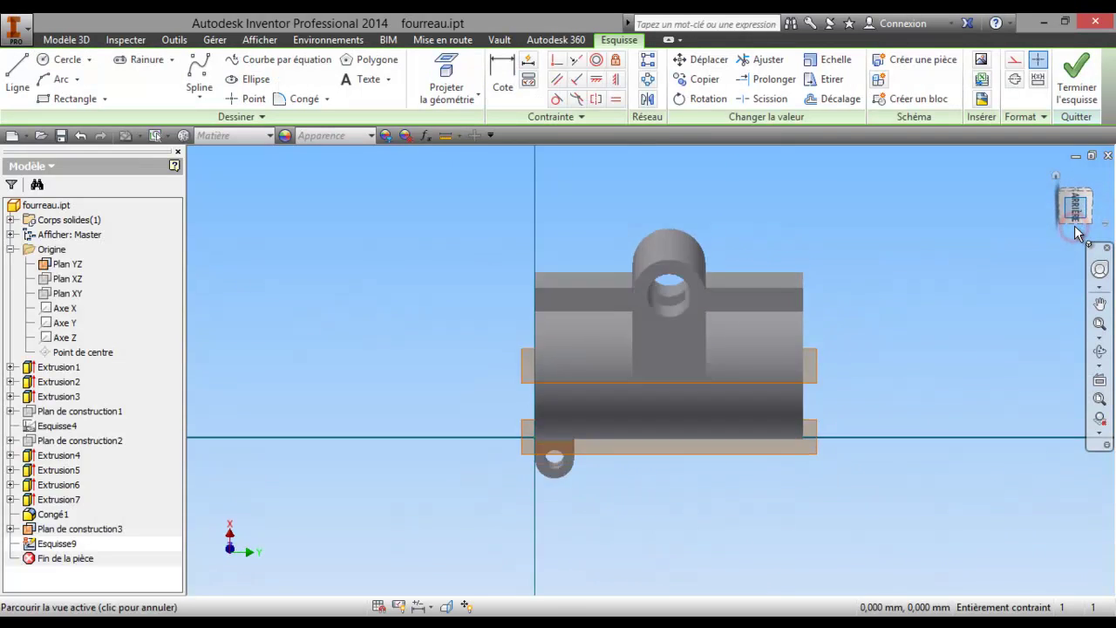
pyautogui.click(1075, 229)
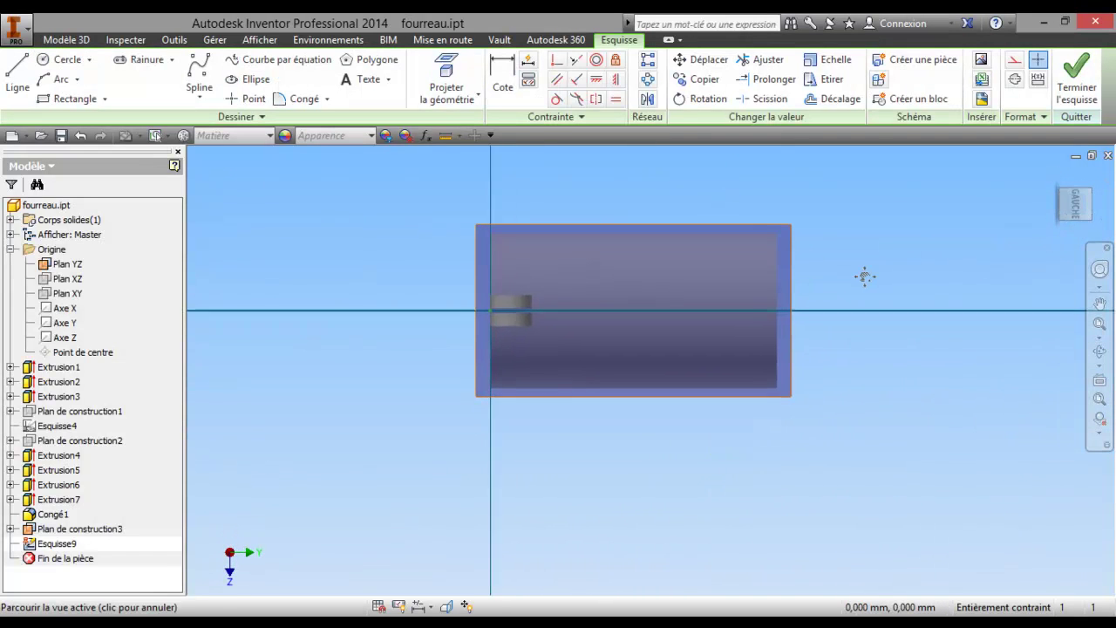
pyautogui.click(1104, 187)
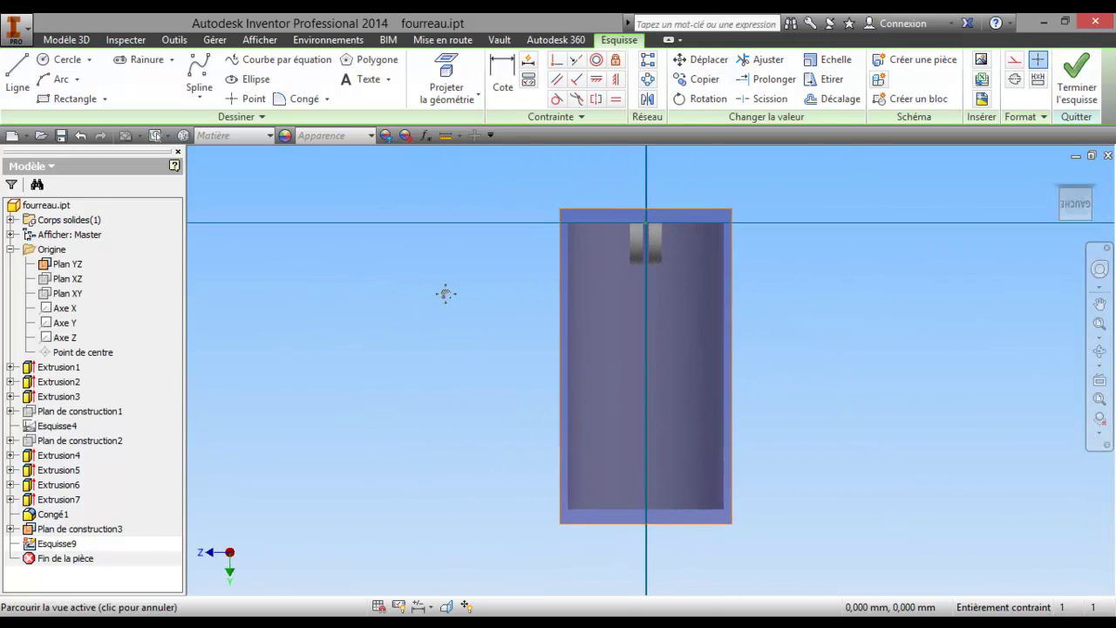
pyautogui.click(436, 98)
pyautogui.click(598, 272)
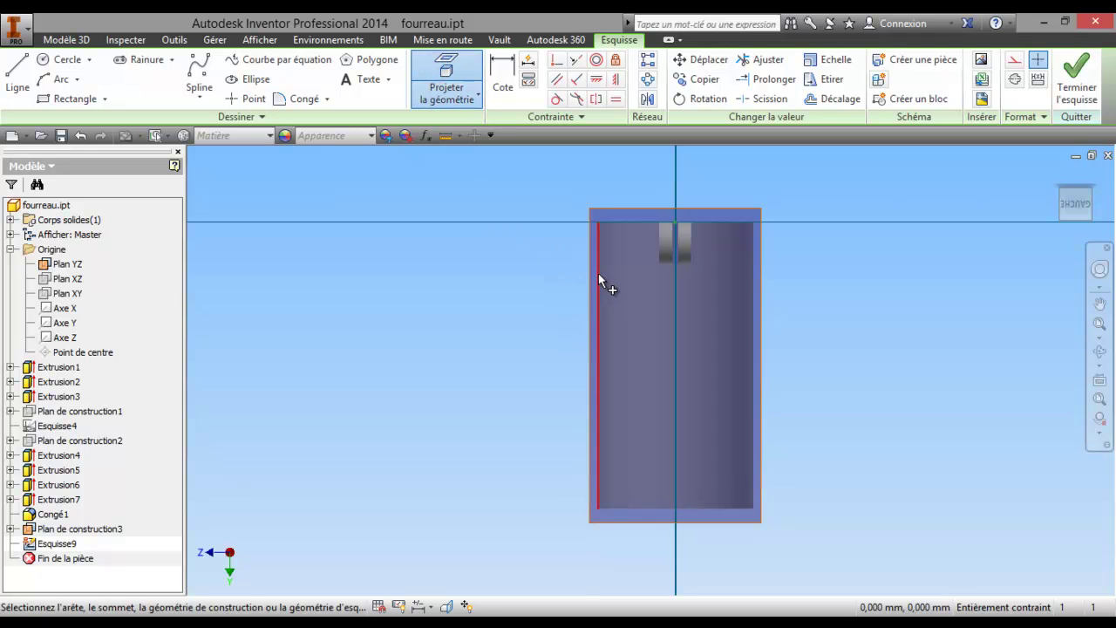
pyautogui.click(752, 278)
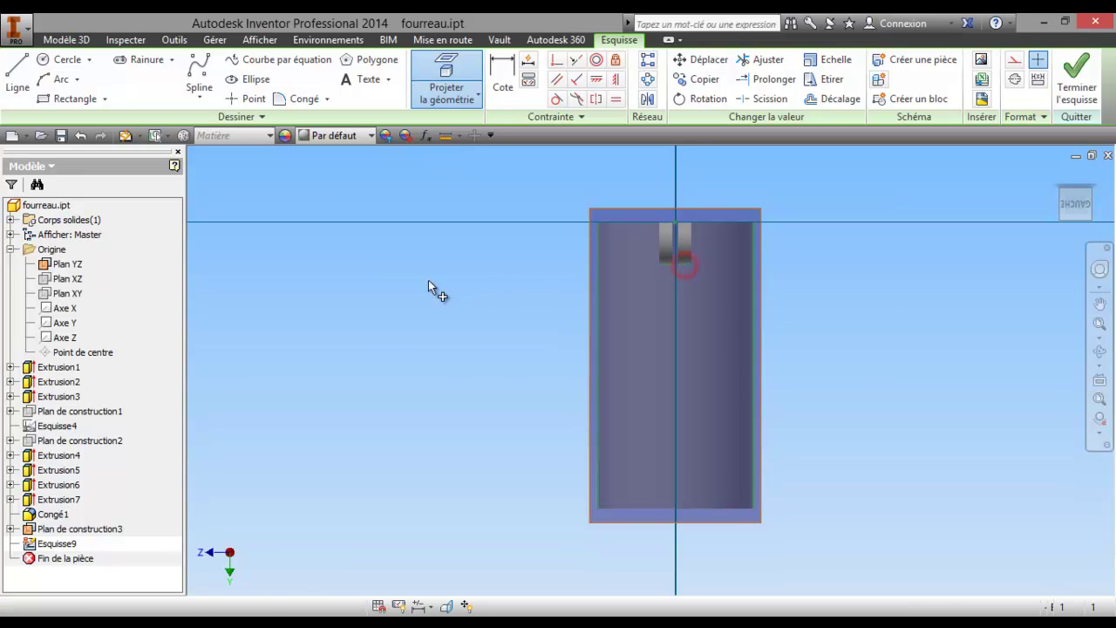
# - Draw a line across the tube and dimension it 5 mm from the slot bottom
pyautogui.click(19, 85)
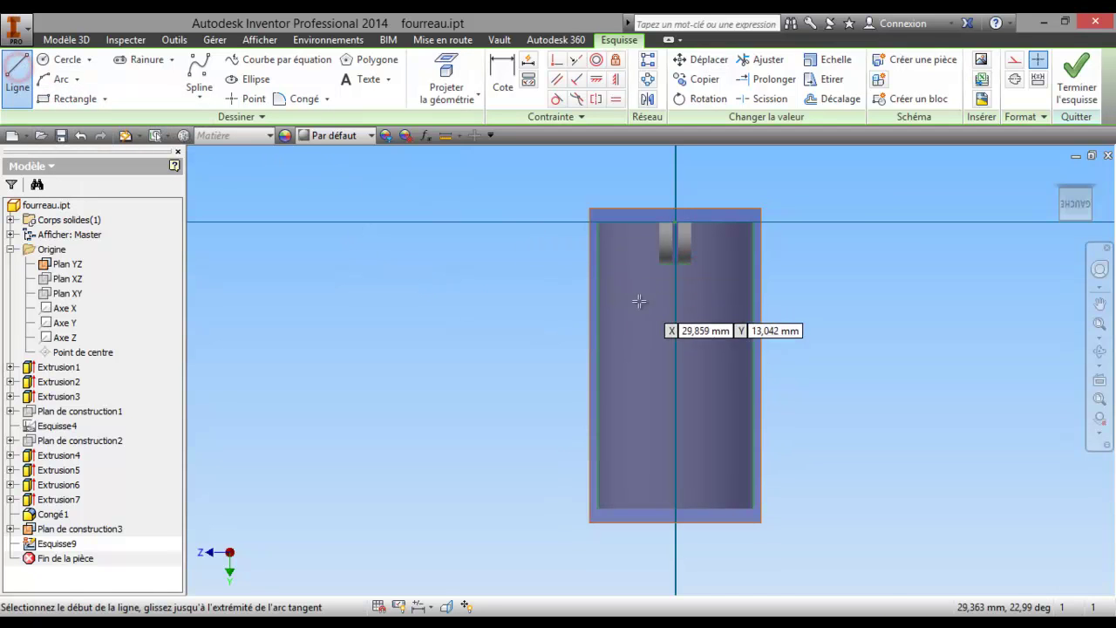
pyautogui.click(599, 286)
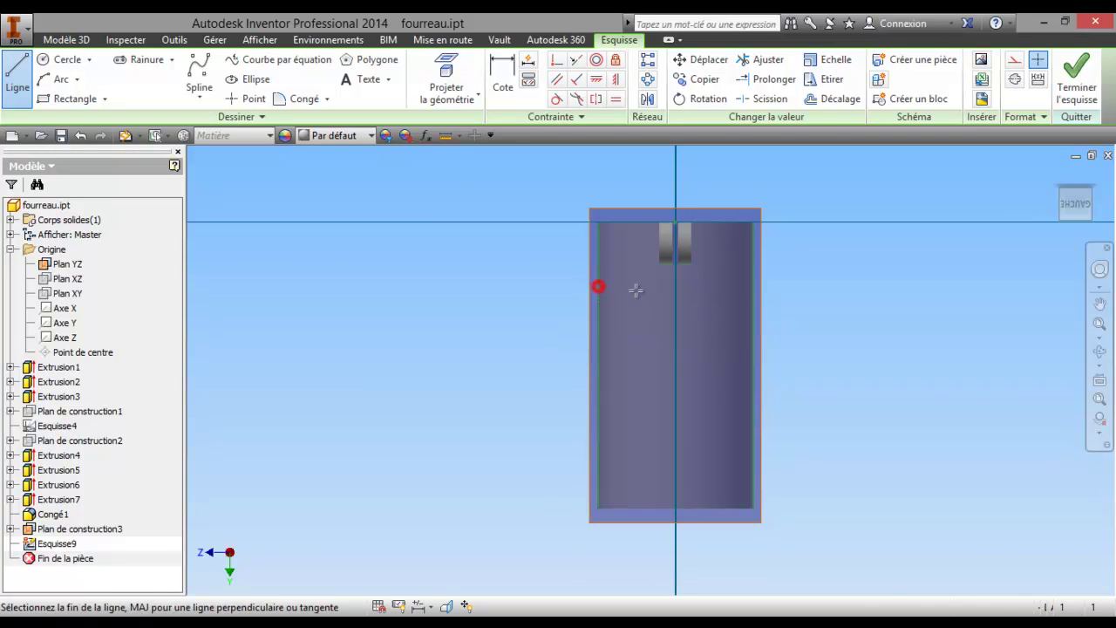
pyautogui.click(753, 287)
pyautogui.click(503, 80)
pyautogui.click(690, 285)
pyautogui.click(687, 264)
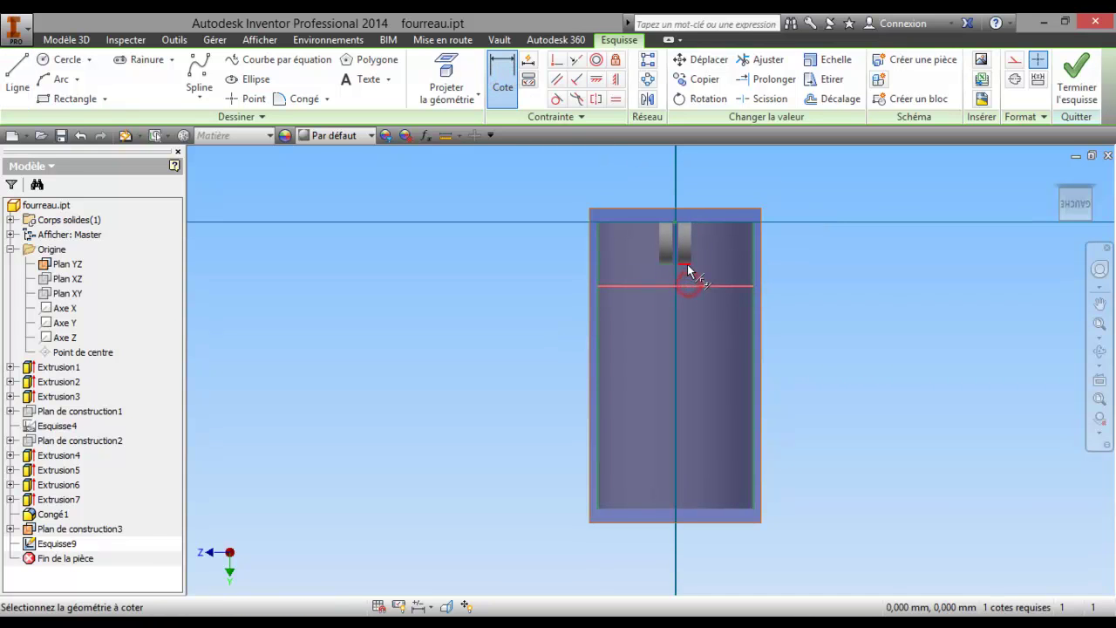
pyautogui.click(806, 276)
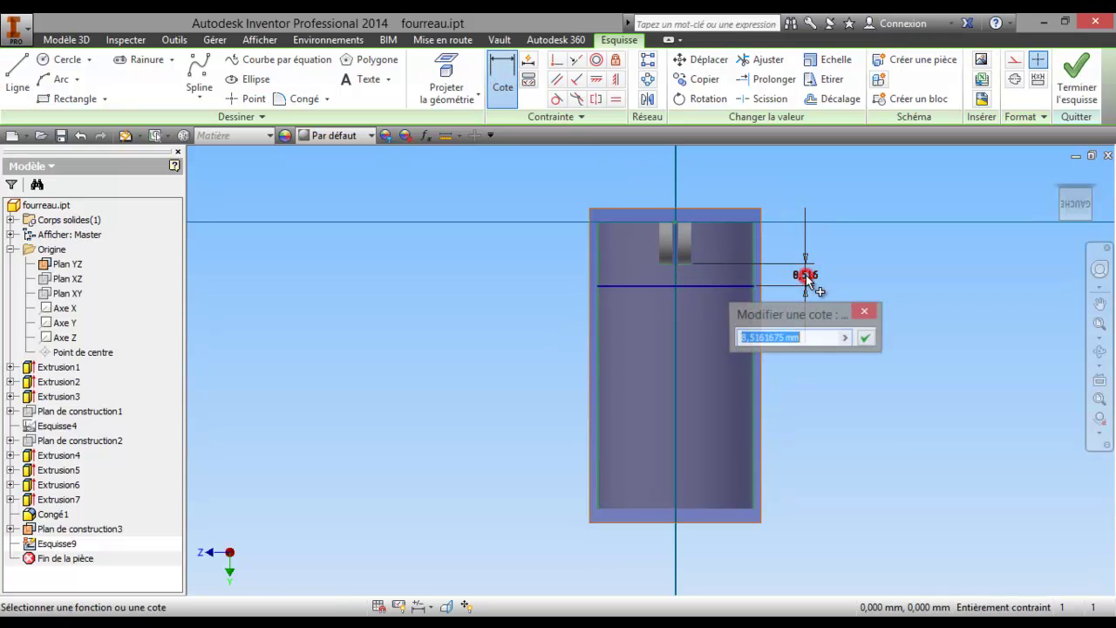
pyautogui.write('5')
pyautogui.press('Return')
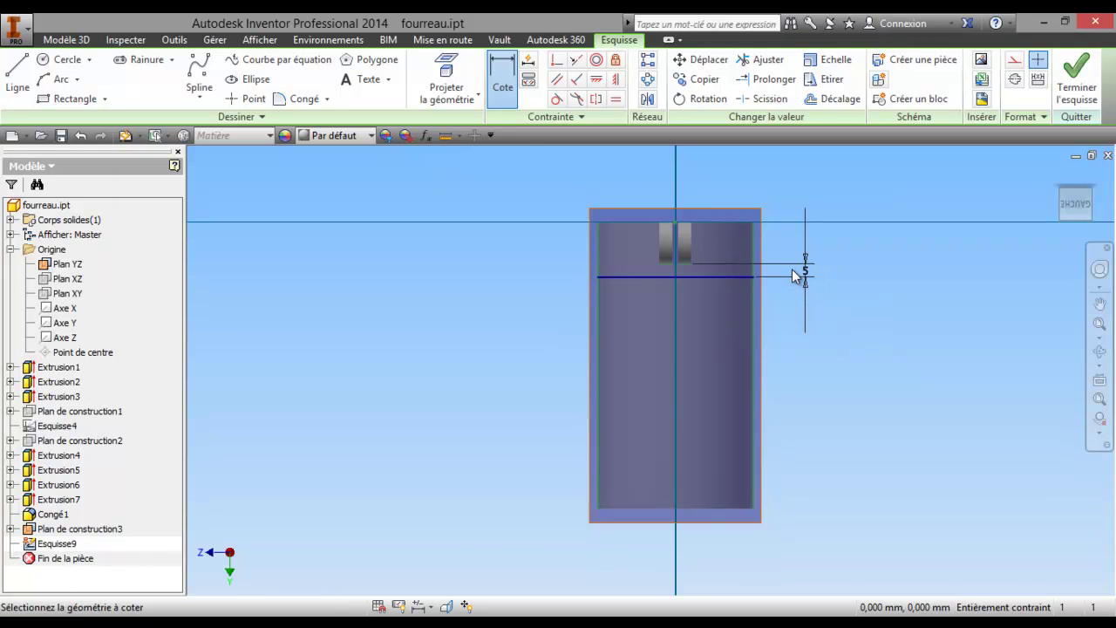
# - Draw the left, top and right sides to close the 5 mm strip rectangle
pyautogui.click(27, 82)
pyautogui.click(599, 277)
pyautogui.doubleClick(599, 264)
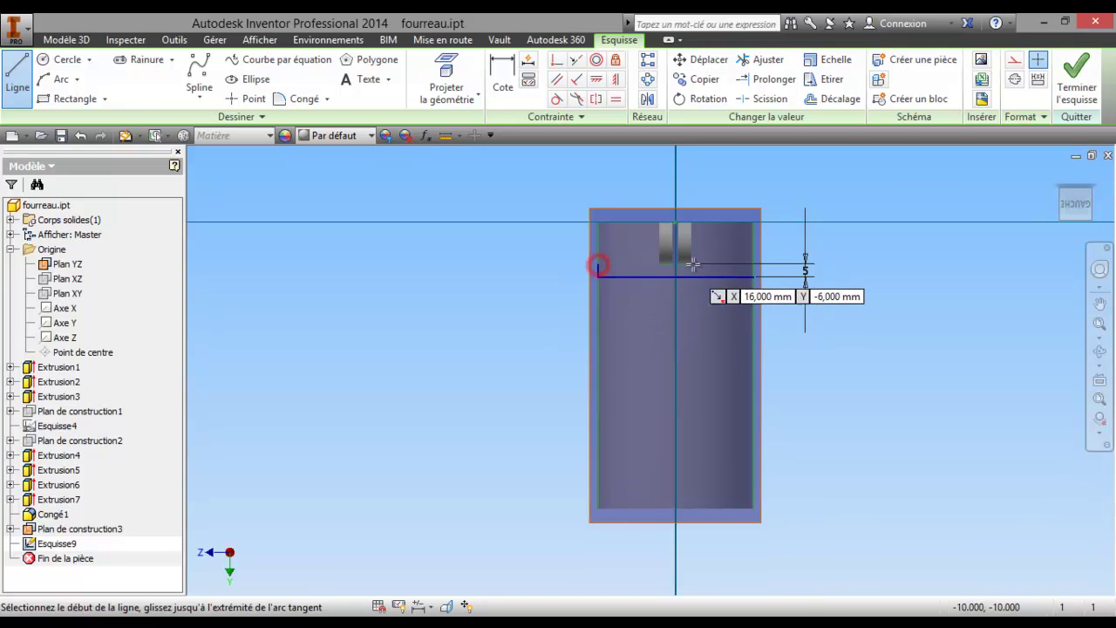
pyautogui.click(599, 263)
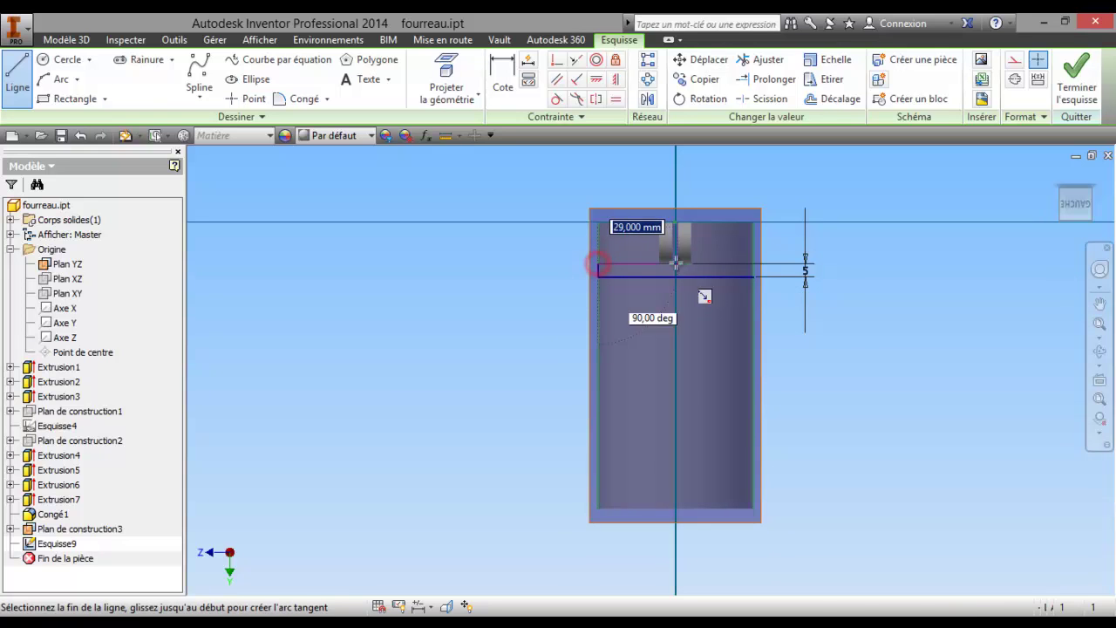
pyautogui.doubleClick(751, 261)
pyautogui.click(752, 265)
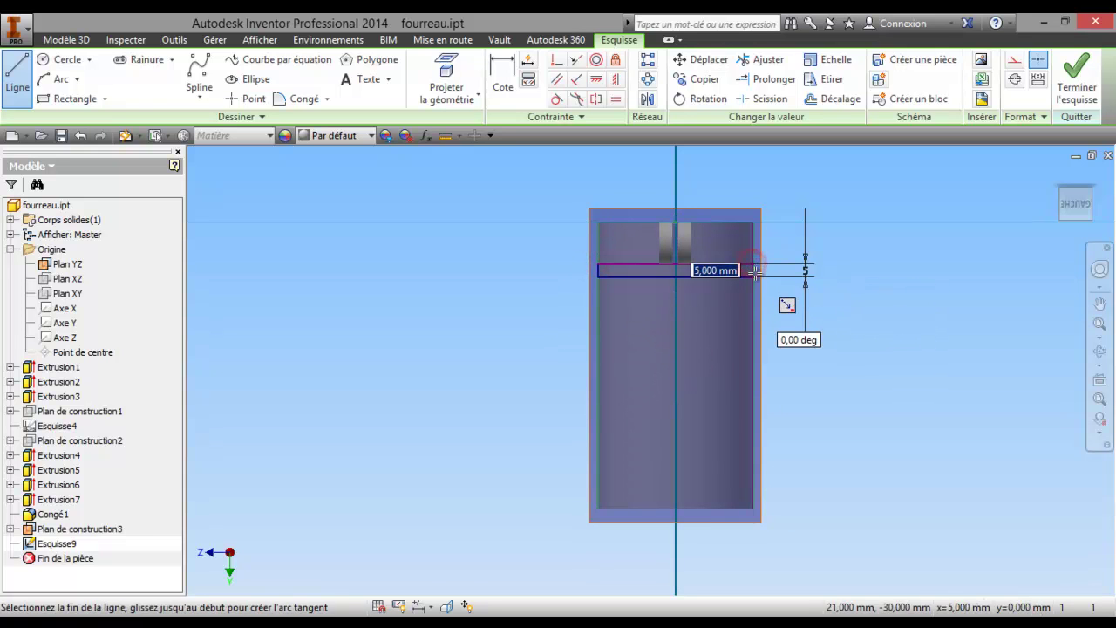
pyautogui.click(754, 276)
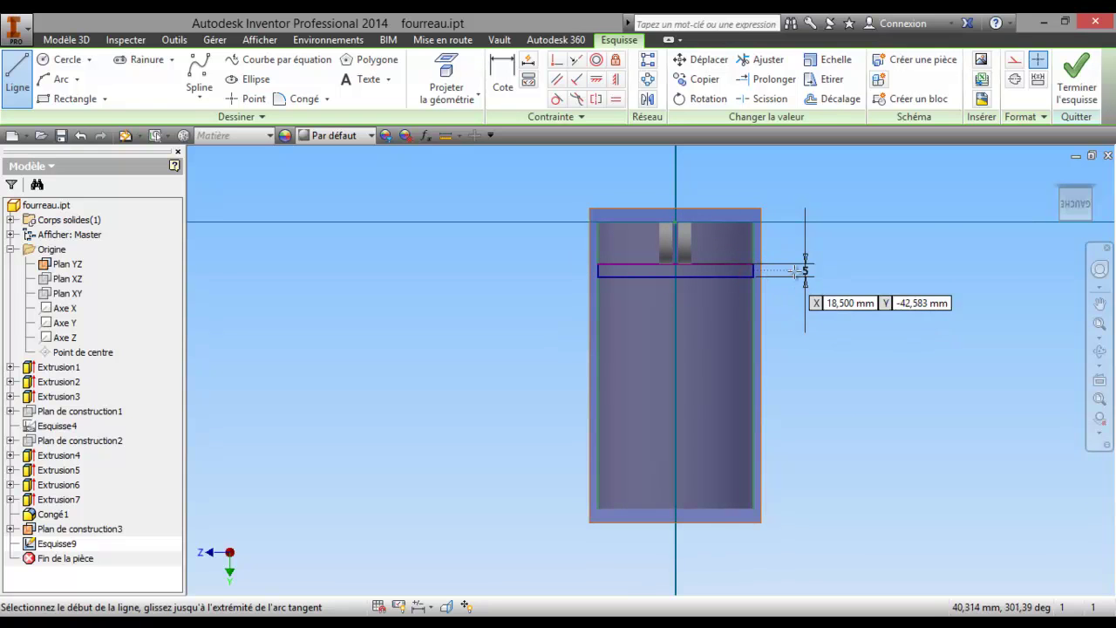
pyautogui.scroll(2, 813, 247)
pyautogui.scroll(-2, 816, 248)
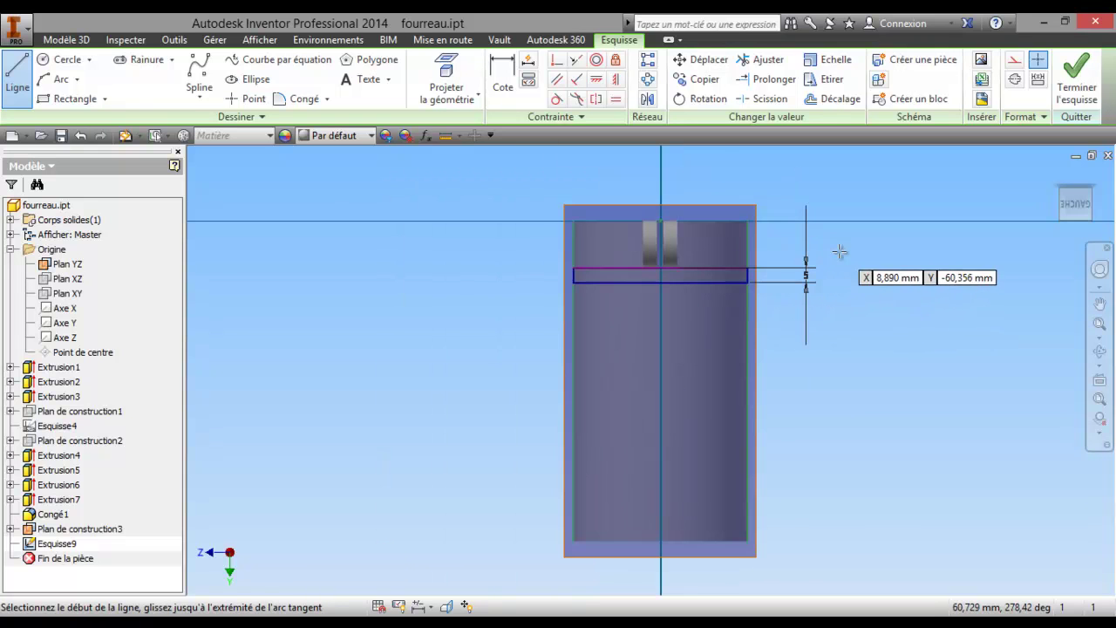
# - Finish Esquisse9 and cut-extrude its 5 mm rectangle, direction reversed, up to Plan YZ
pyautogui.click(1076, 83)
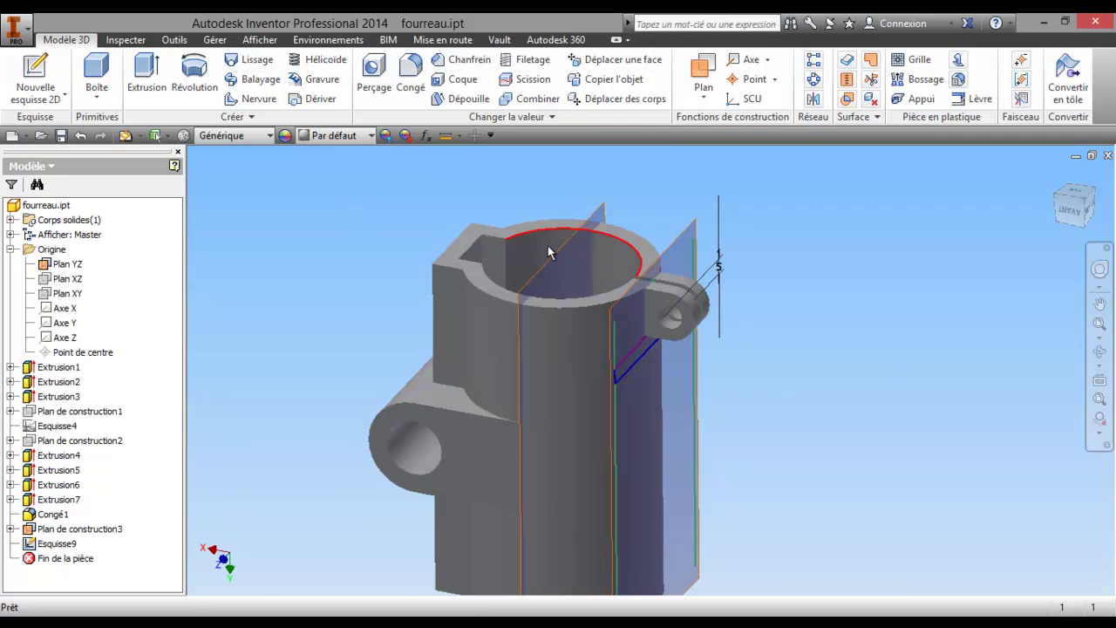
pyautogui.click(147, 74)
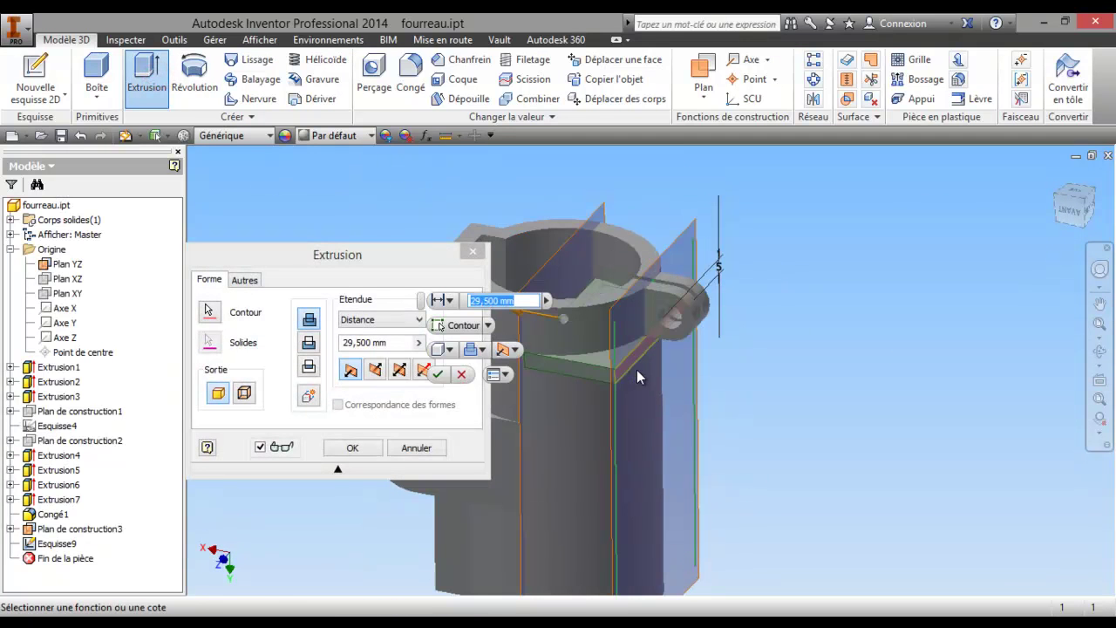
pyautogui.click(310, 343)
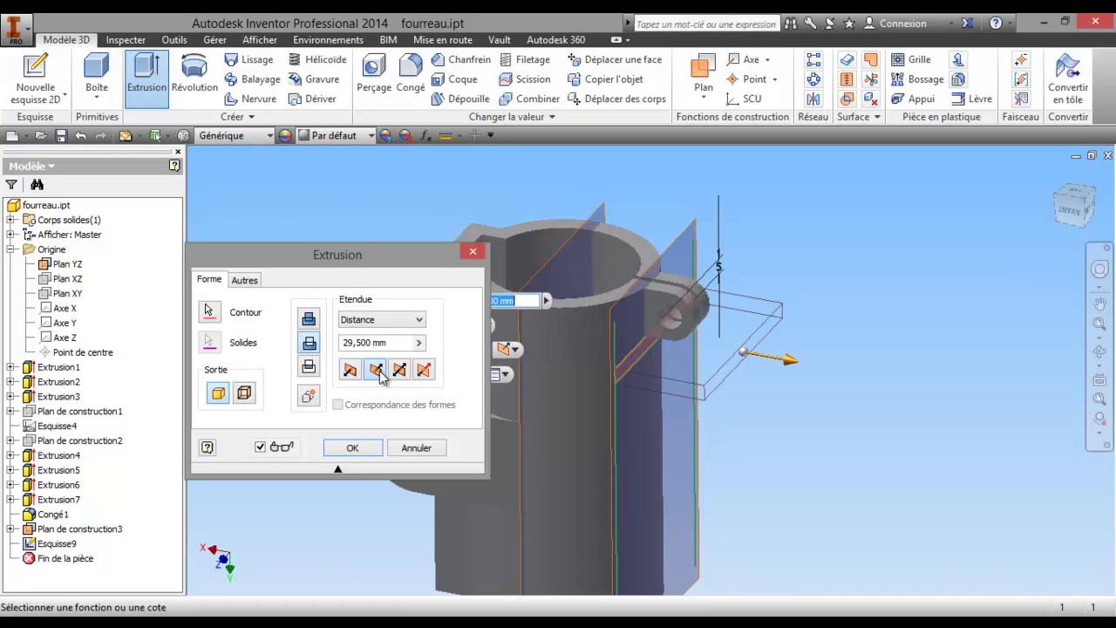
pyautogui.moveTo(862, 281); pyautogui.dragTo(912, 310, button='middle')
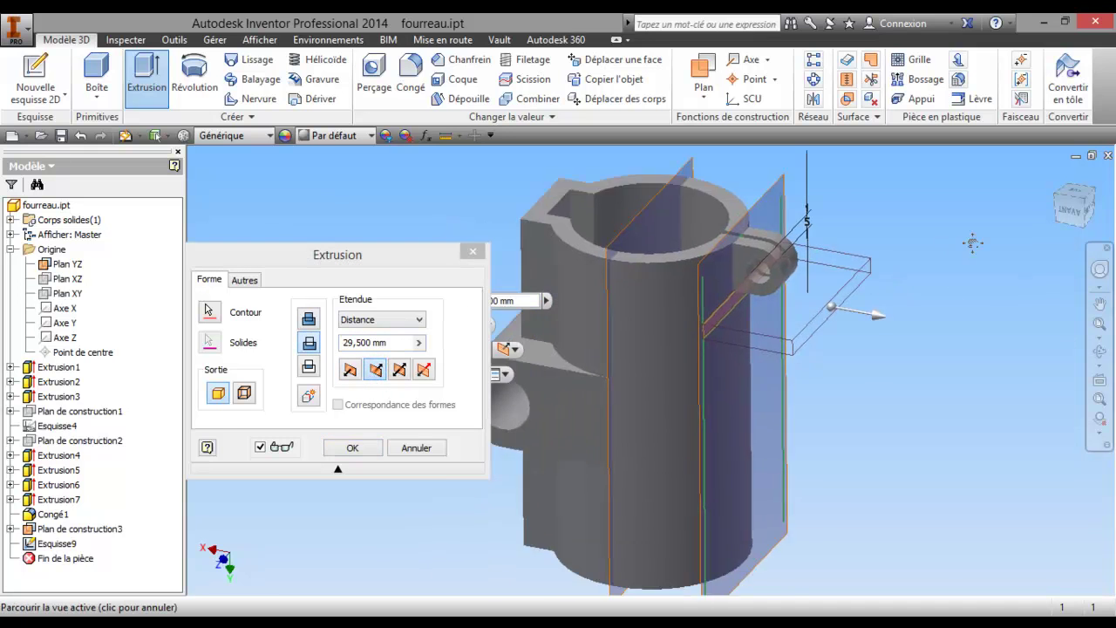
pyautogui.click(354, 372)
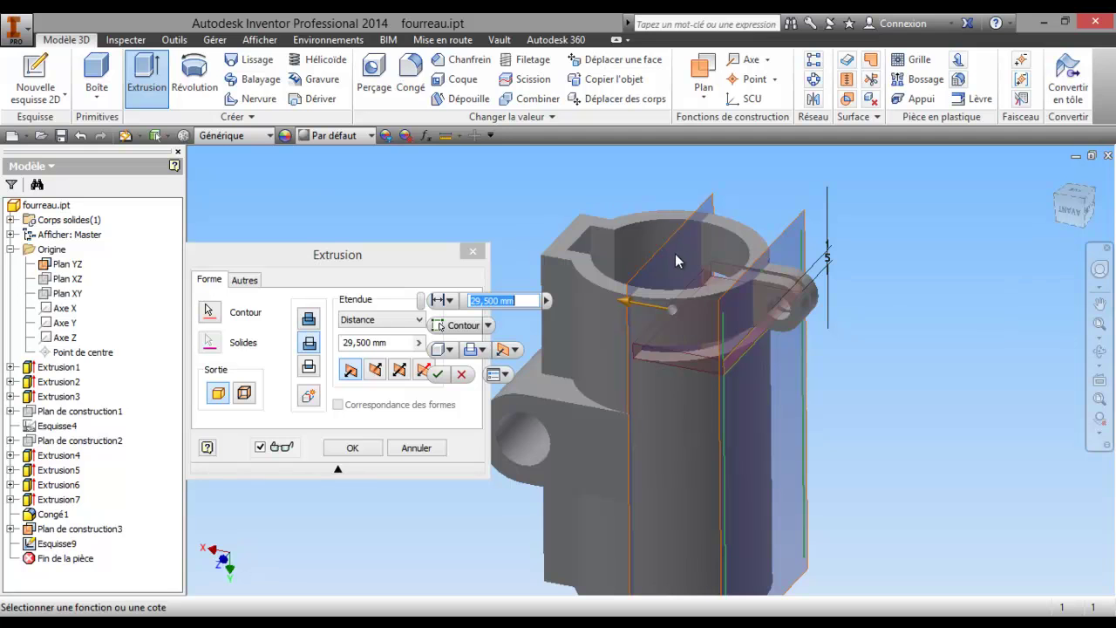
pyautogui.moveTo(370, 257); pyautogui.dragTo(307, 219)
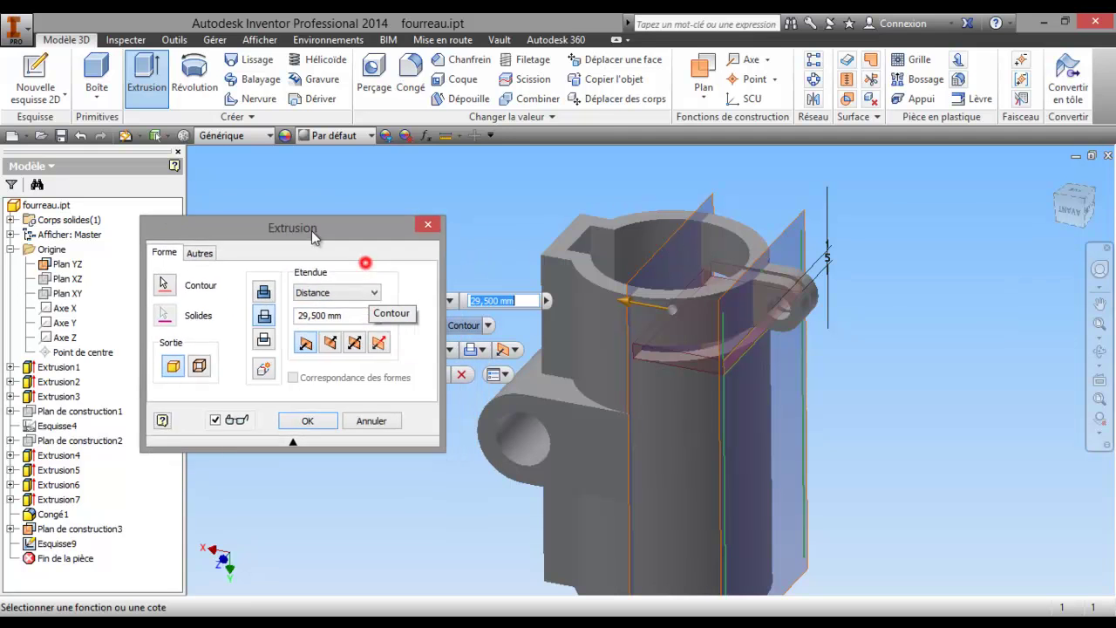
pyautogui.click(354, 283)
pyautogui.click(292, 317)
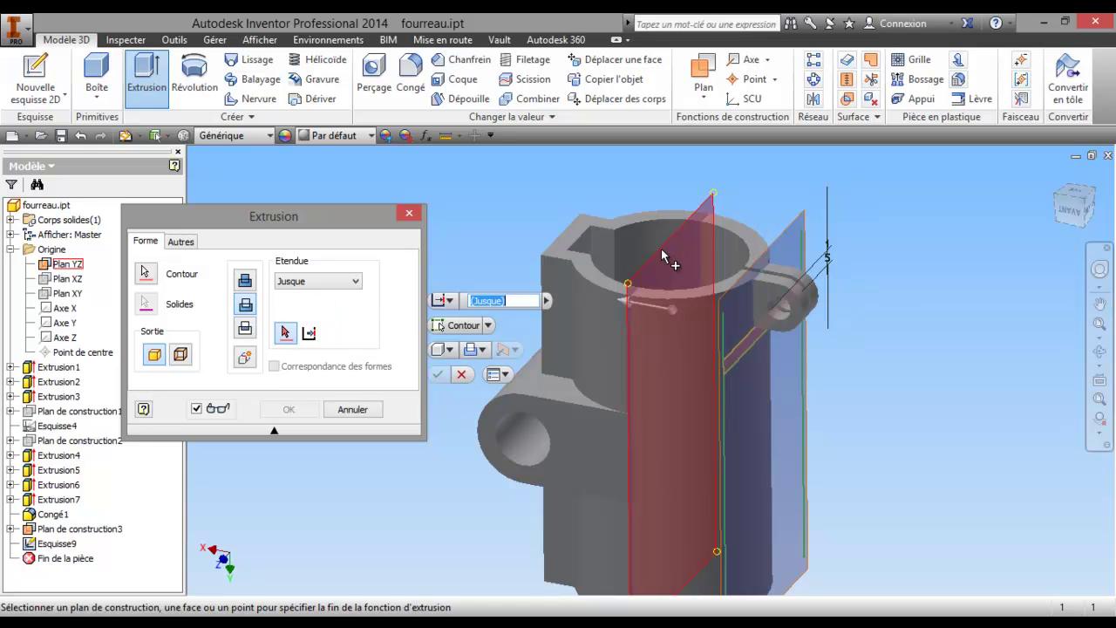
pyautogui.click(663, 256)
pyautogui.click(308, 407)
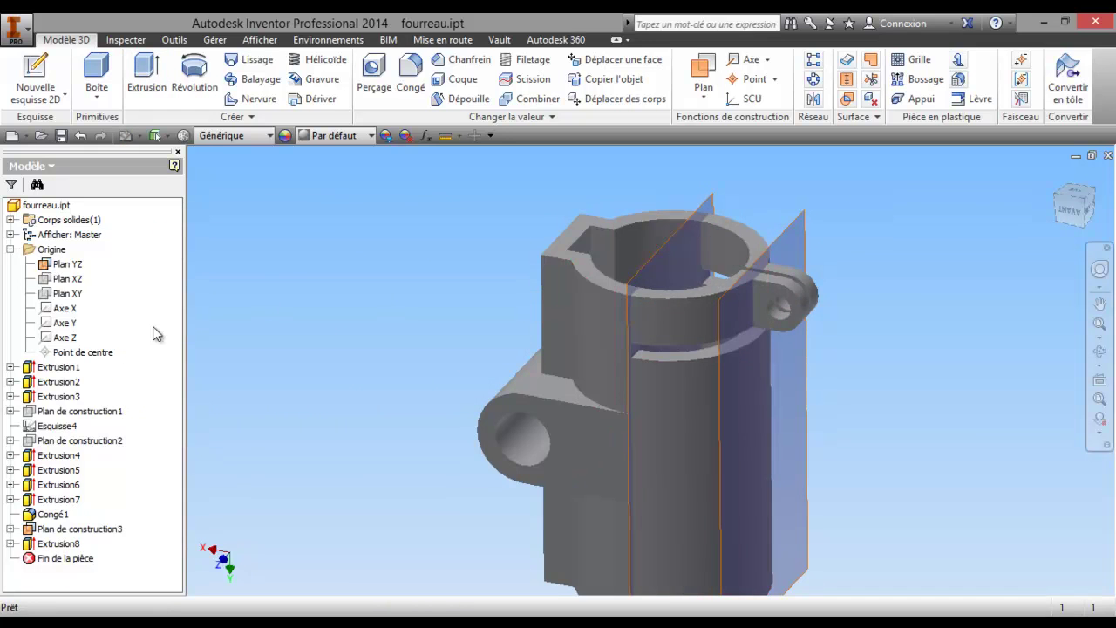
# - Hide Plan YZ and Plan de construction3
pyautogui.rightClick(72, 265)
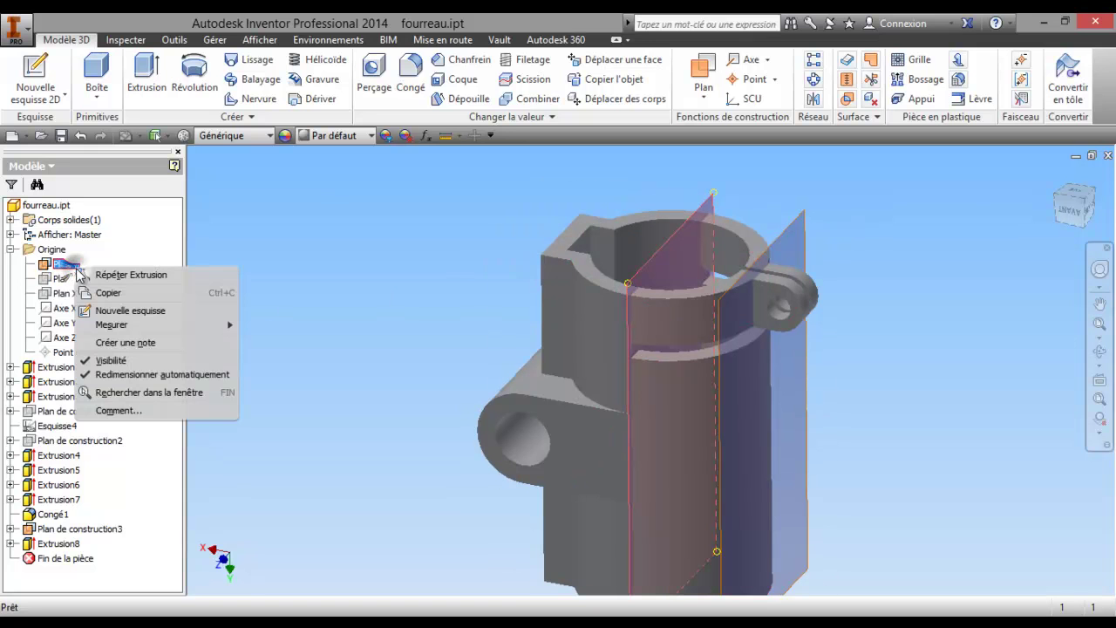
pyautogui.click(113, 360)
pyautogui.click(95, 529)
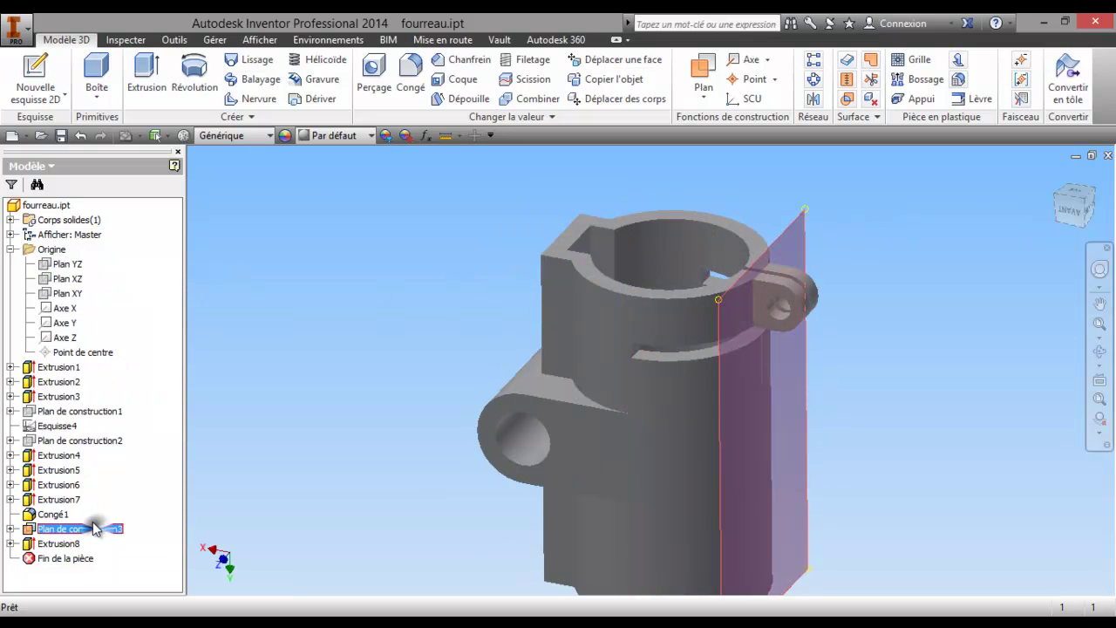
pyautogui.rightClick(102, 535)
pyautogui.click(125, 417)
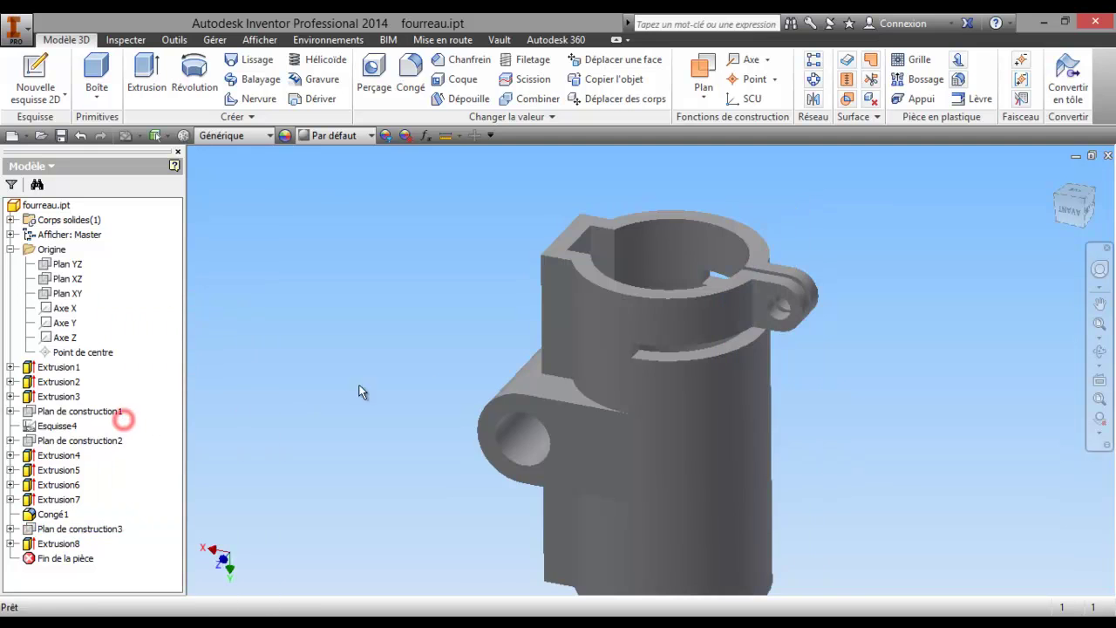
# - Orbit the part to inspect Extrusion8, then bring the fourreau-exercice drawing forward in Paint
pyautogui.press('F4')
pyautogui.moveTo(621, 407); pyautogui.dragTo(722, 448)
pyautogui.moveTo(672, 386)
pyautogui.mouseDown()
pyautogui.moveTo(665, 403)
pyautogui.moveTo(581, 389)
pyautogui.moveTo(707, 384)
pyautogui.moveTo(705, 361)
pyautogui.moveTo(549, 306)
pyautogui.moveTo(637, 305)
pyautogui.moveTo(703, 403)
pyautogui.moveTo(930, 397)
pyautogui.mouseUp()
pyautogui.press('F2')
pyautogui.press('F4')
pyautogui.moveTo(773, 378)
pyautogui.mouseDown()
pyautogui.moveTo(855, 408)
pyautogui.moveTo(847, 419)
pyautogui.mouseUp()
pyautogui.press('F4')
pyautogui.moveTo(698, 249)
pyautogui.mouseDown()
pyautogui.moveTo(678, 206)
pyautogui.moveTo(669, 241)
pyautogui.mouseUp()
pyautogui.moveTo(680, 326); pyautogui.dragTo(590, 276)
pyautogui.press('F4')
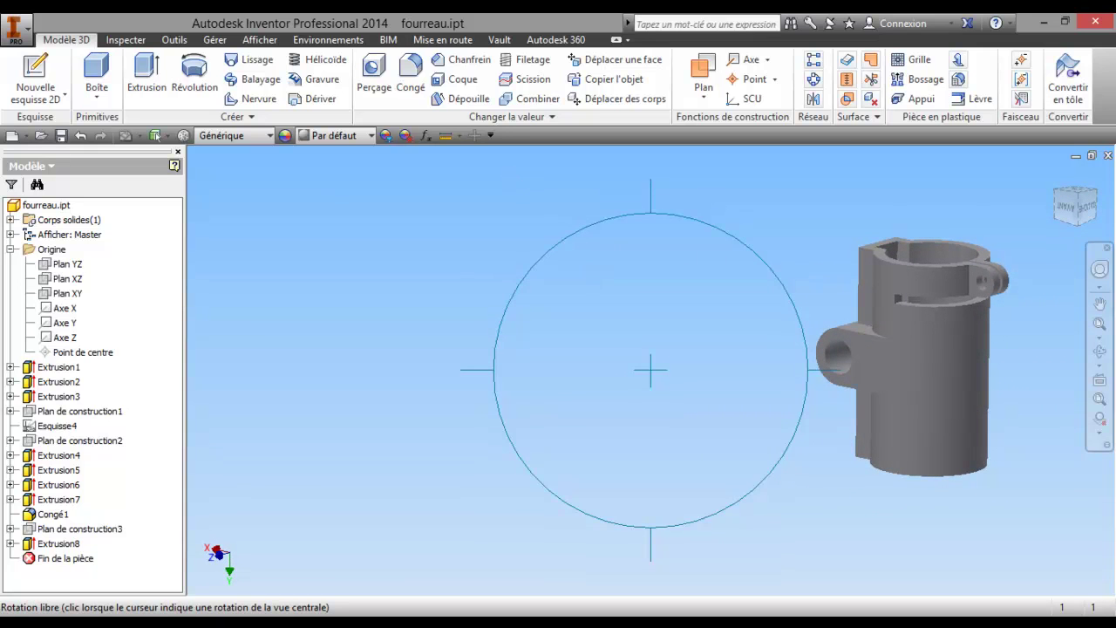
pyautogui.hotkey('alt', 'Tab')
pyautogui.moveTo(279, 96); pyautogui.dragTo(297, 60)
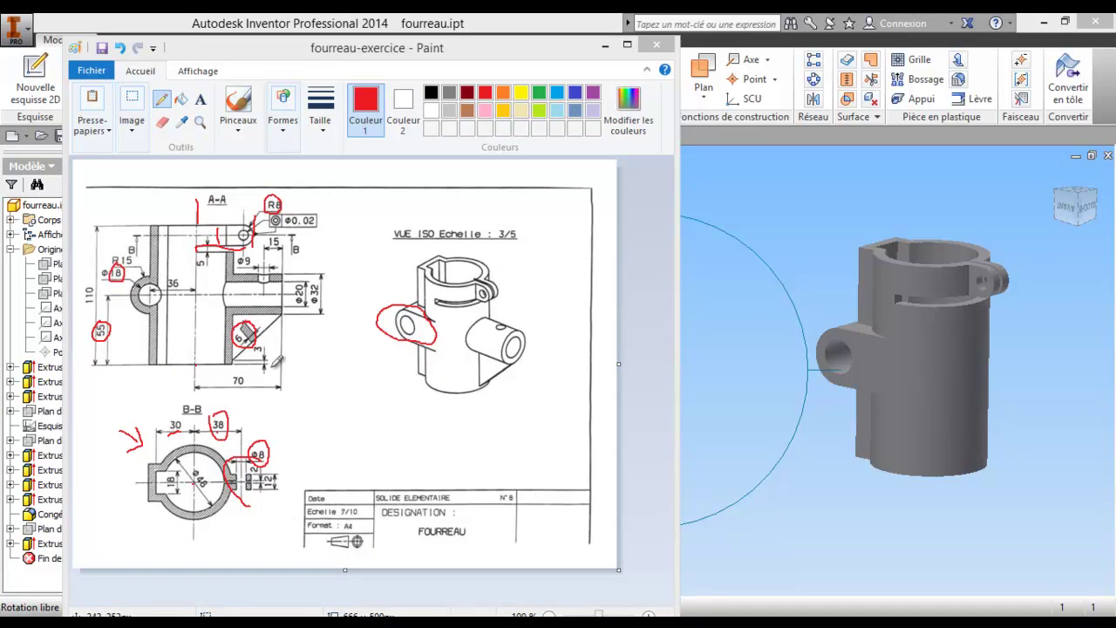
# - Circle the second side boss in red on the ISO view, then slide the Paint window aside
pyautogui.moveTo(528, 303); pyautogui.dragTo(465, 361)
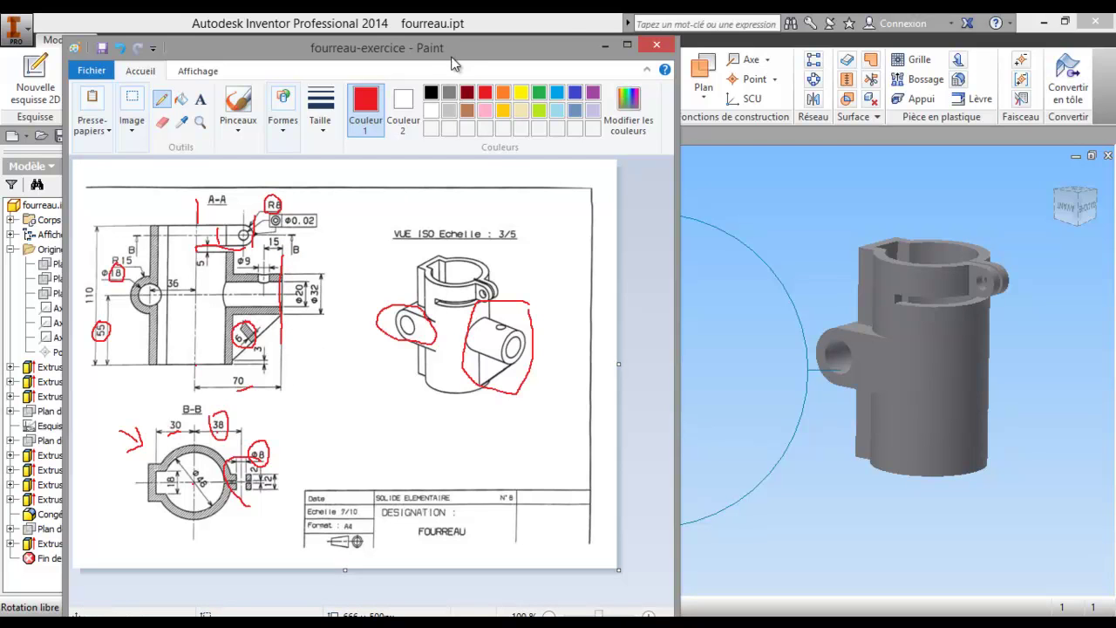
pyautogui.moveTo(452, 63); pyautogui.dragTo(0, 66)
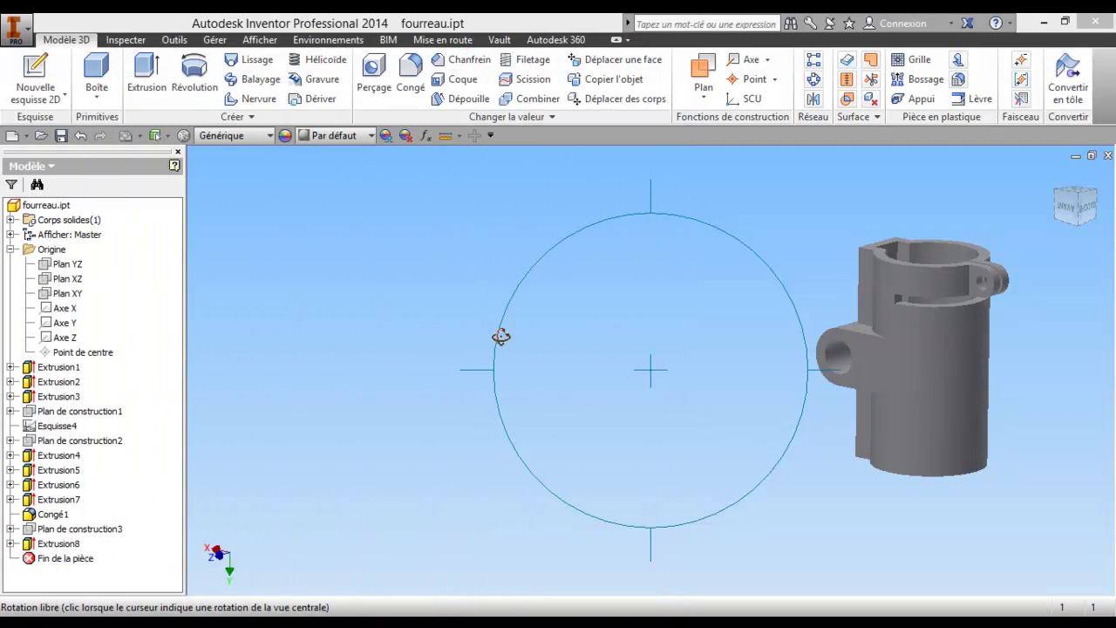
# - Make Plan YZ visible again and center the part in the view
pyautogui.moveTo(668, 366)
pyautogui.mouseDown()
pyautogui.moveTo(643, 384)
pyautogui.moveTo(706, 357)
pyautogui.moveTo(605, 399)
pyautogui.moveTo(559, 367)
pyautogui.mouseUp()
pyautogui.rightClick(558, 367)
pyautogui.click(489, 358)
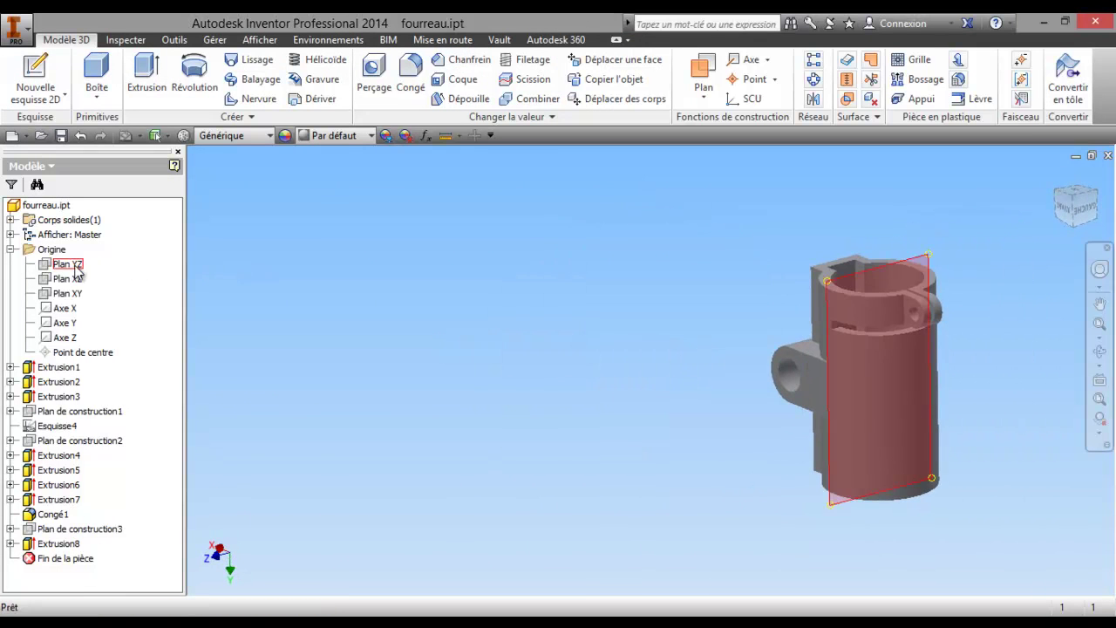
pyautogui.click(74, 266)
pyautogui.rightClick(77, 266)
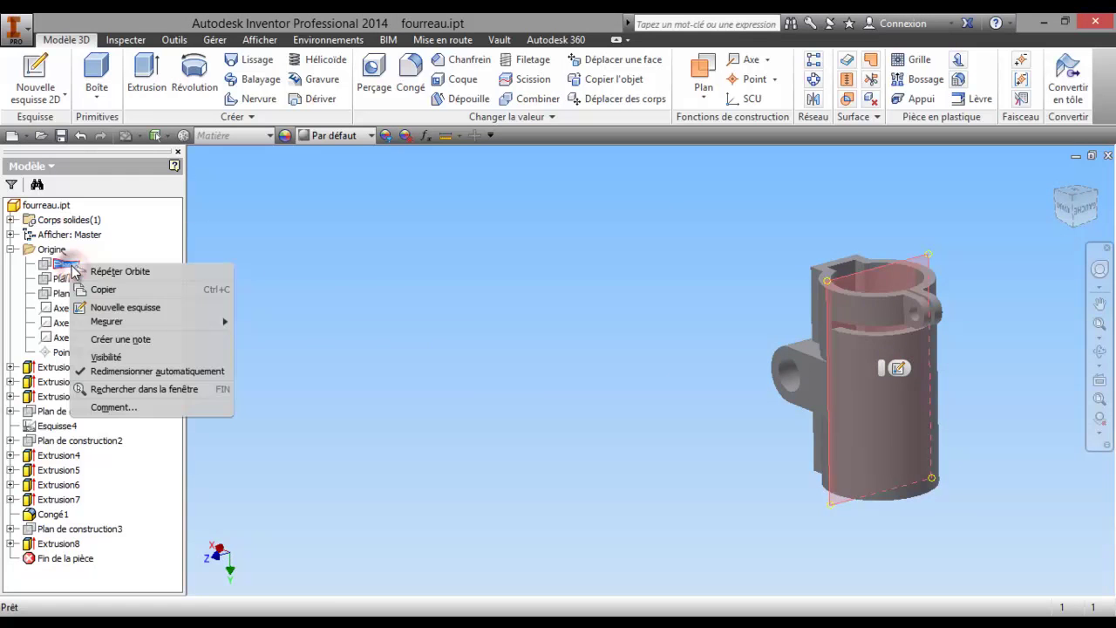
pyautogui.click(125, 355)
pyautogui.moveTo(411, 374)
pyautogui.mouseDown(button='middle')
pyautogui.moveTo(399, 386)
pyautogui.moveTo(451, 374)
pyautogui.mouseUp(button='middle')
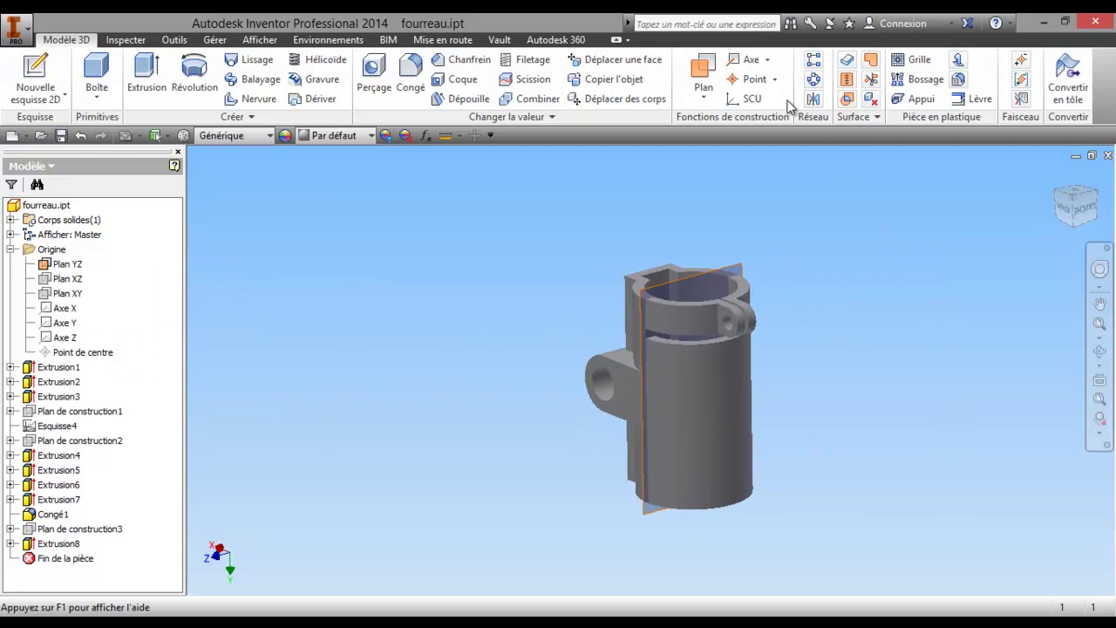
# - Create Plan de construction4 offset -70 mm from Plan YZ
pyautogui.click(714, 73)
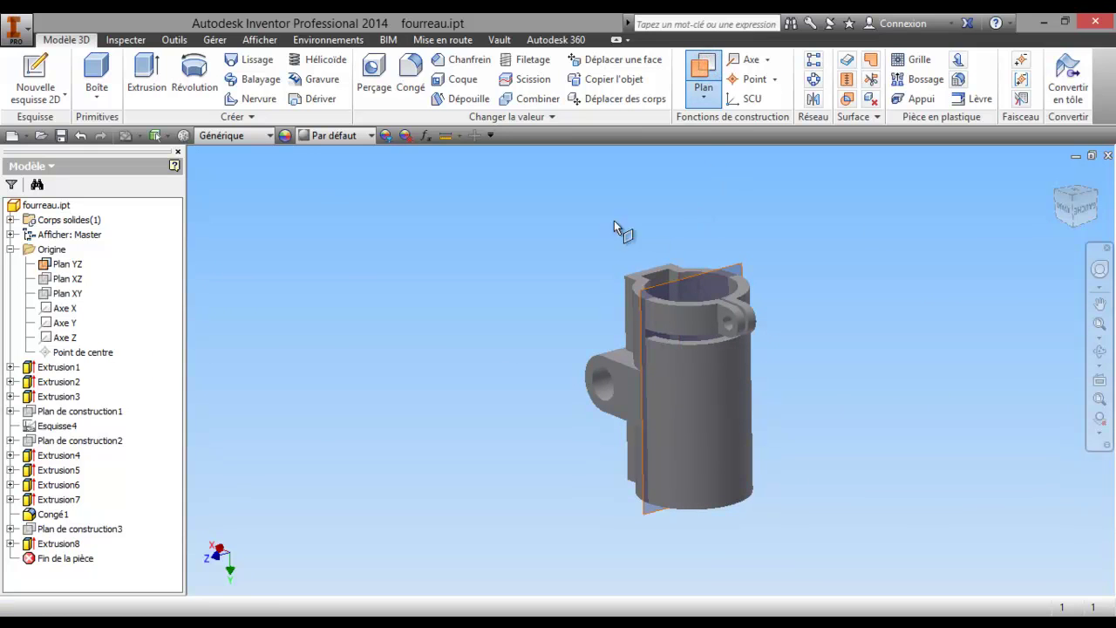
pyautogui.rightClick(493, 248)
pyautogui.click(423, 242)
pyautogui.click(704, 72)
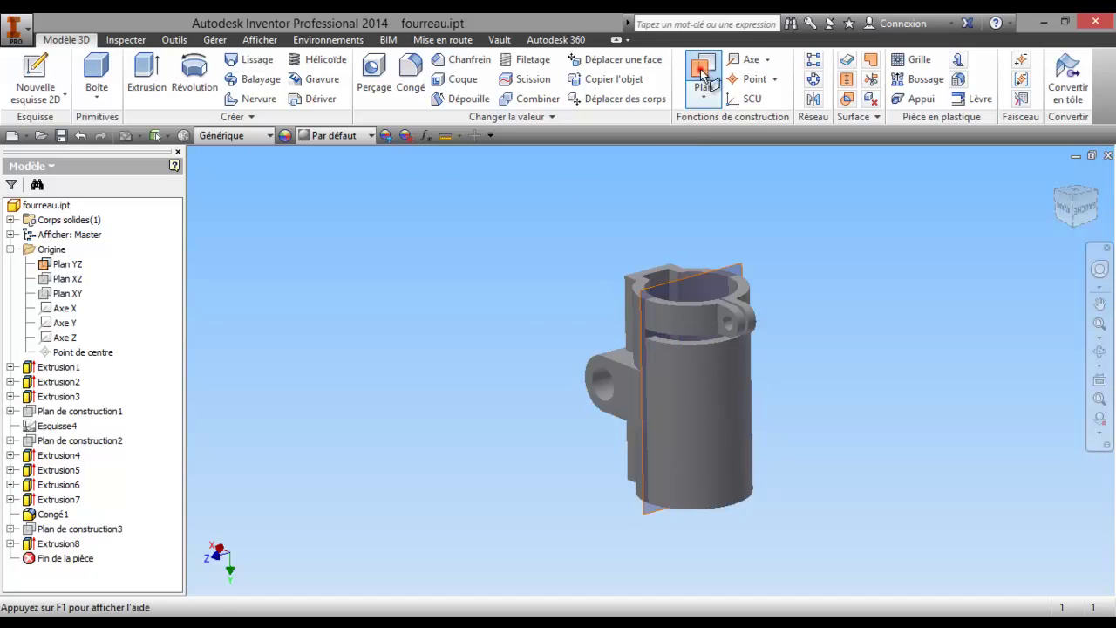
pyautogui.click(643, 299)
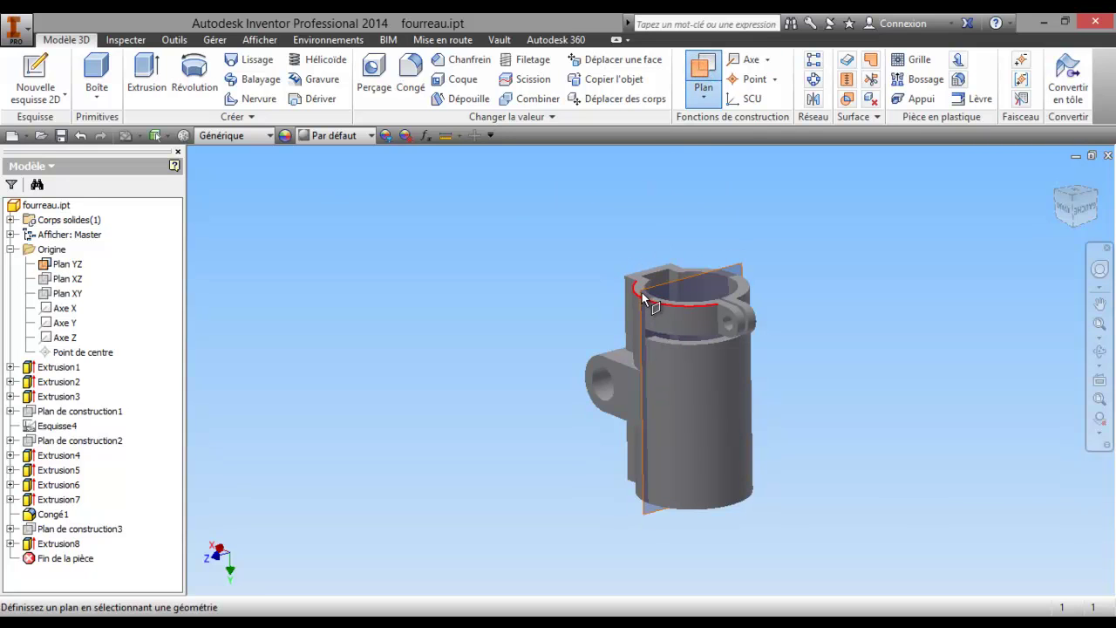
pyautogui.click(641, 290)
pyautogui.moveTo(668, 307); pyautogui.dragTo(698, 335)
pyautogui.write('-7')
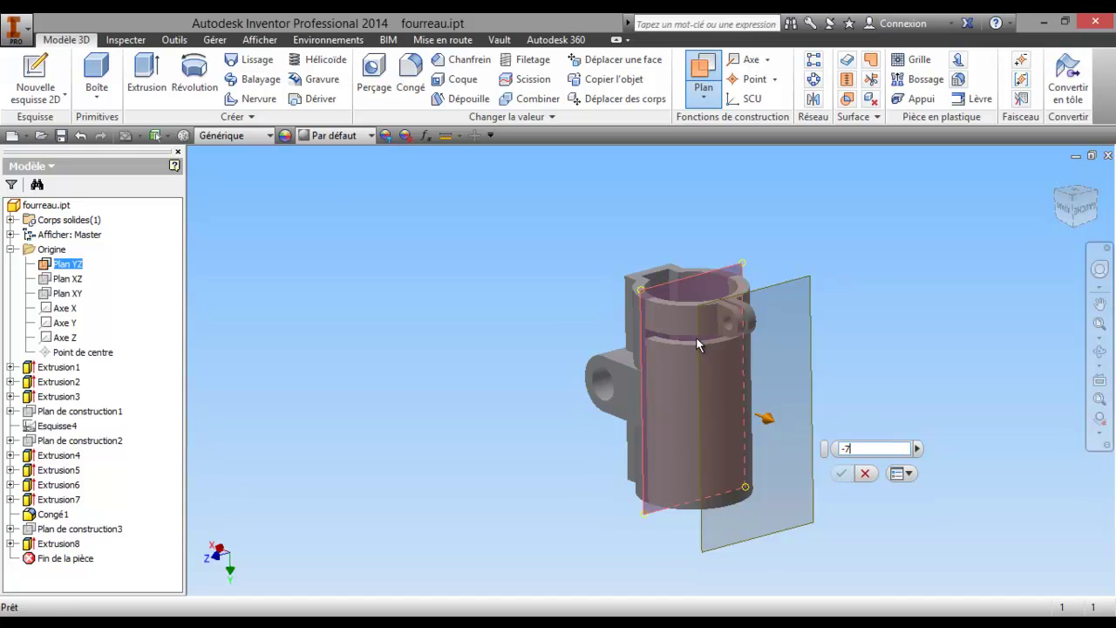
pyautogui.write('0')
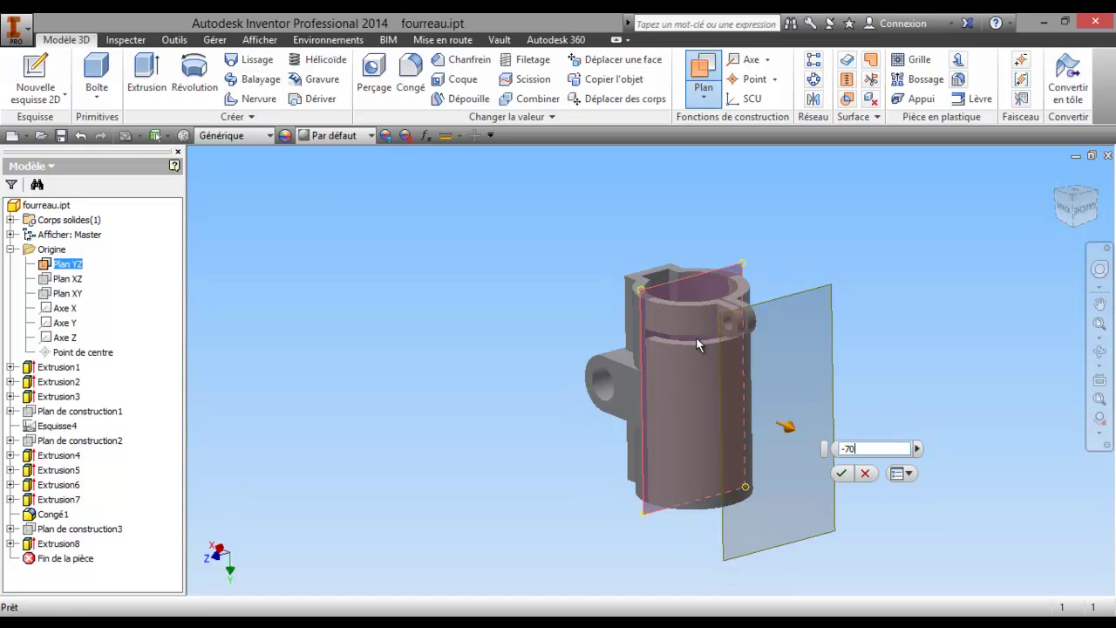
pyautogui.press('Return')
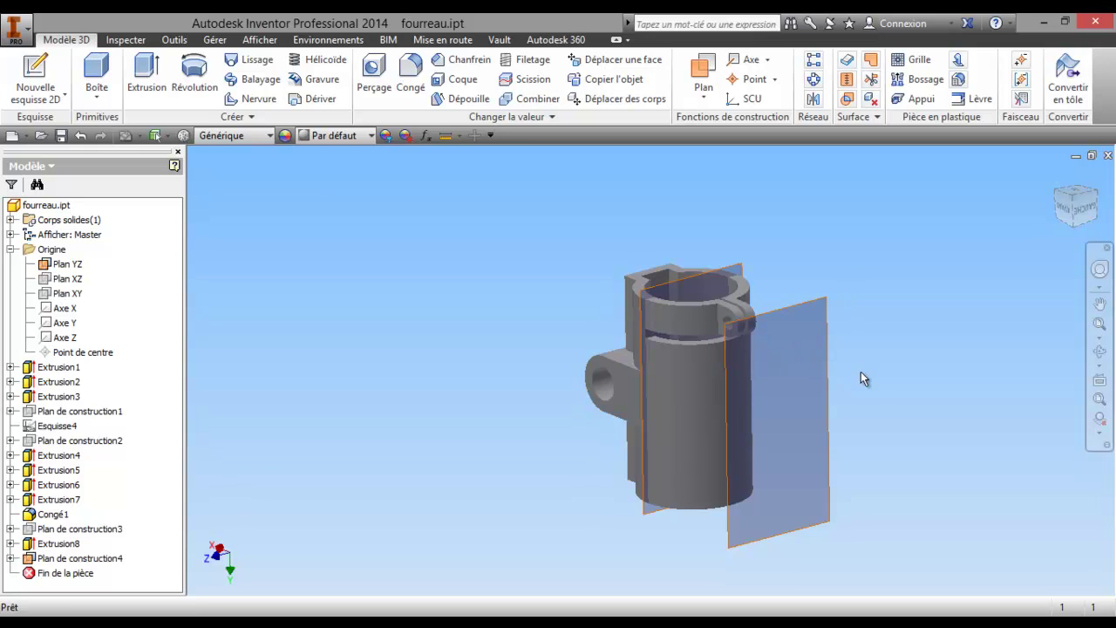
pyautogui.click(779, 292)
# - Start a new sketch on Plan de construction4 and turn to an edge-on left side view
pyautogui.rightClick(780, 287)
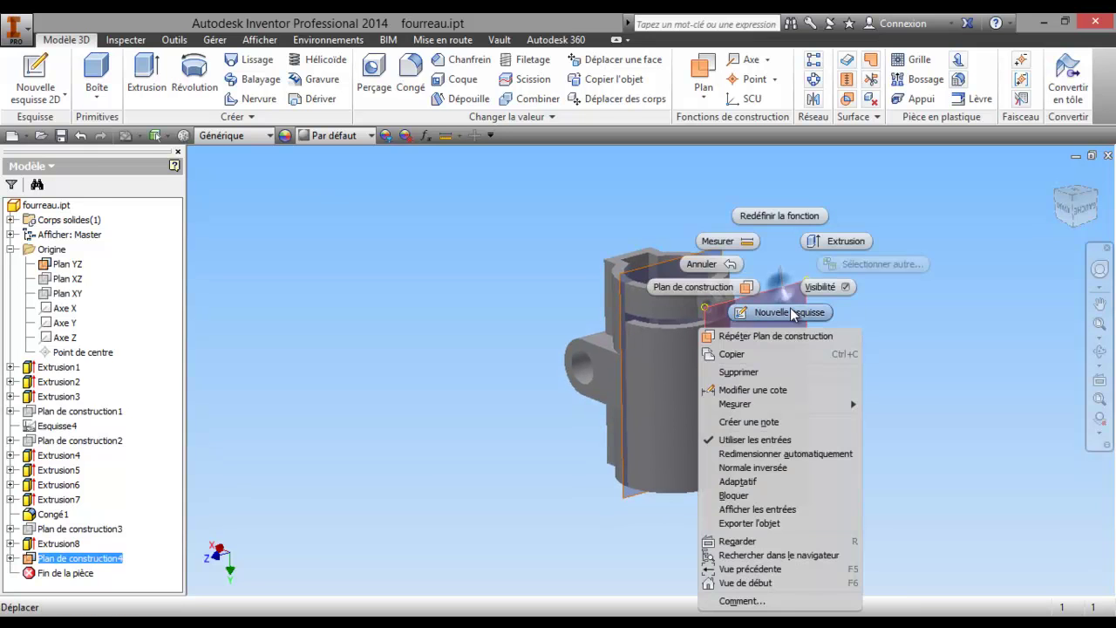
pyautogui.click(791, 311)
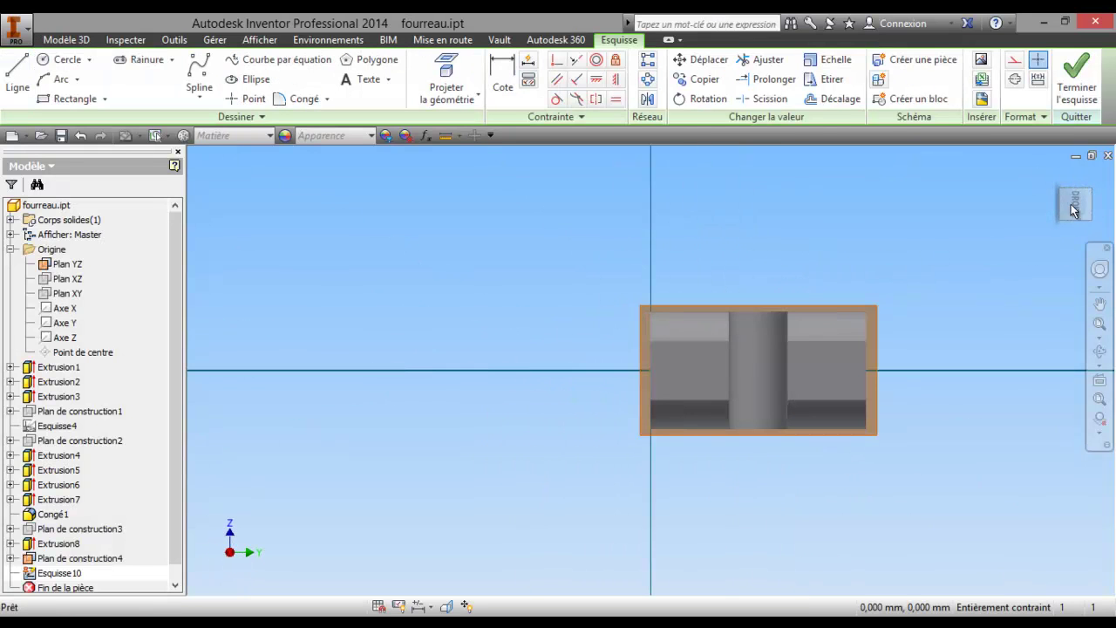
pyautogui.click(1079, 230)
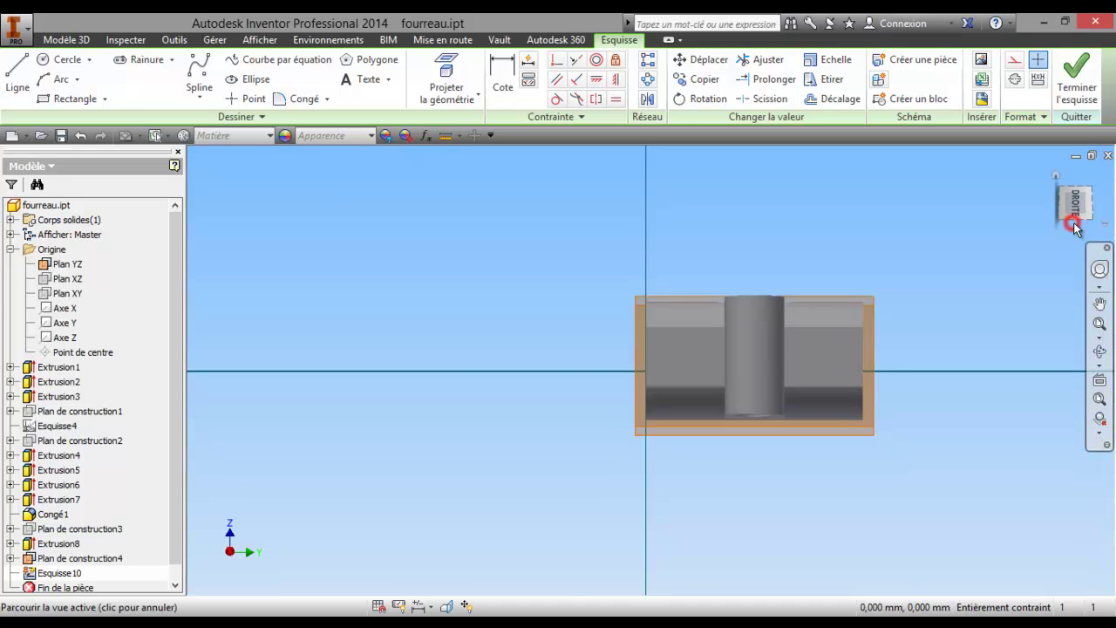
pyautogui.click(1108, 192)
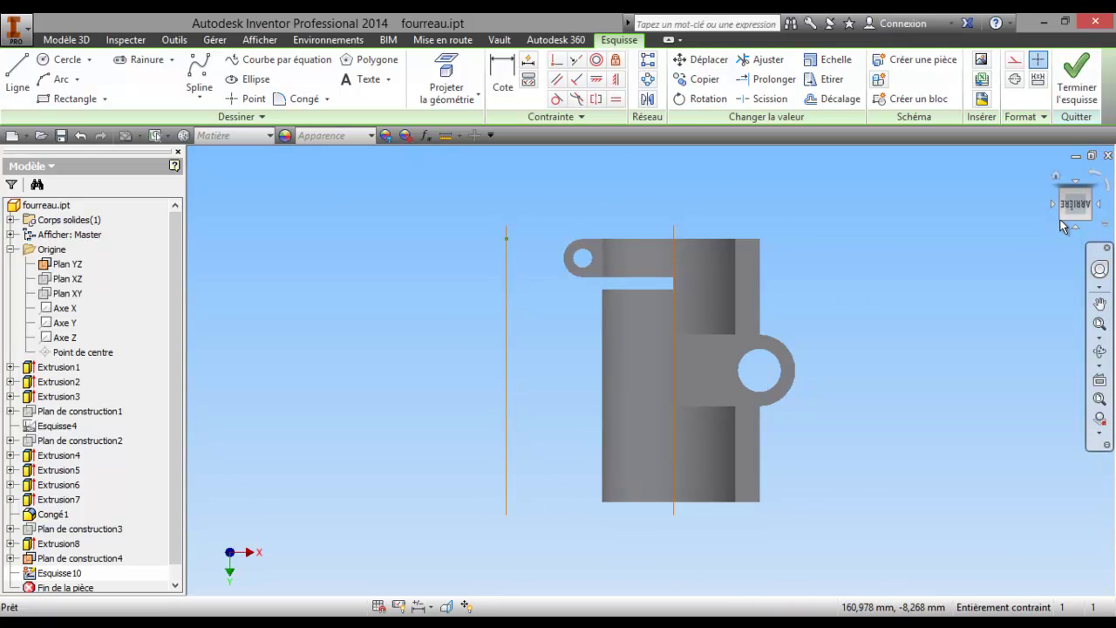
pyautogui.click(1101, 206)
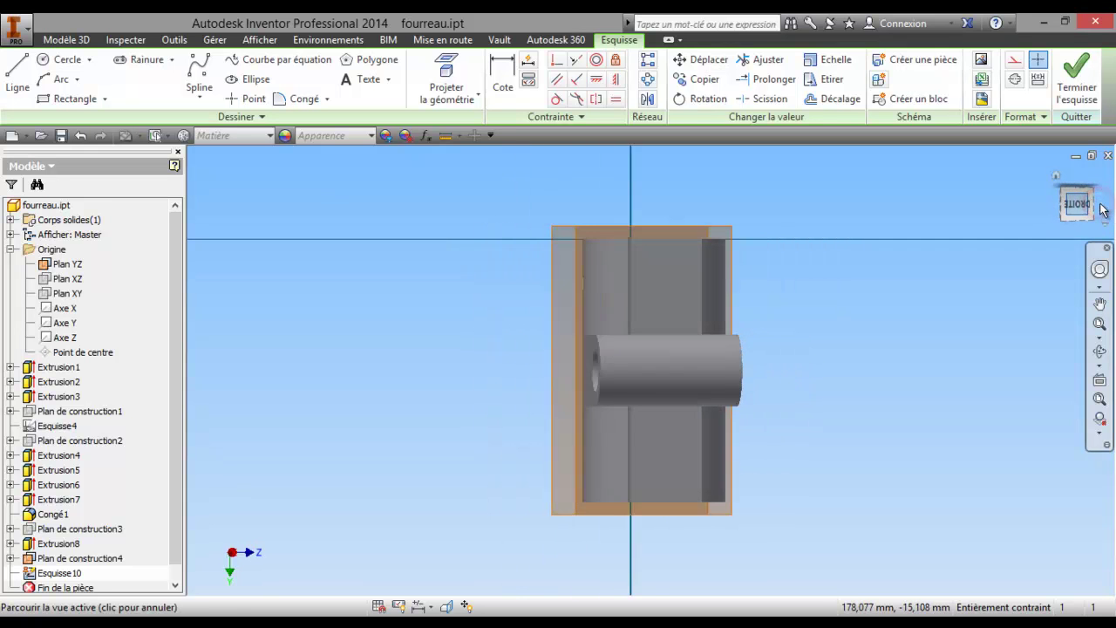
pyautogui.click(1101, 205)
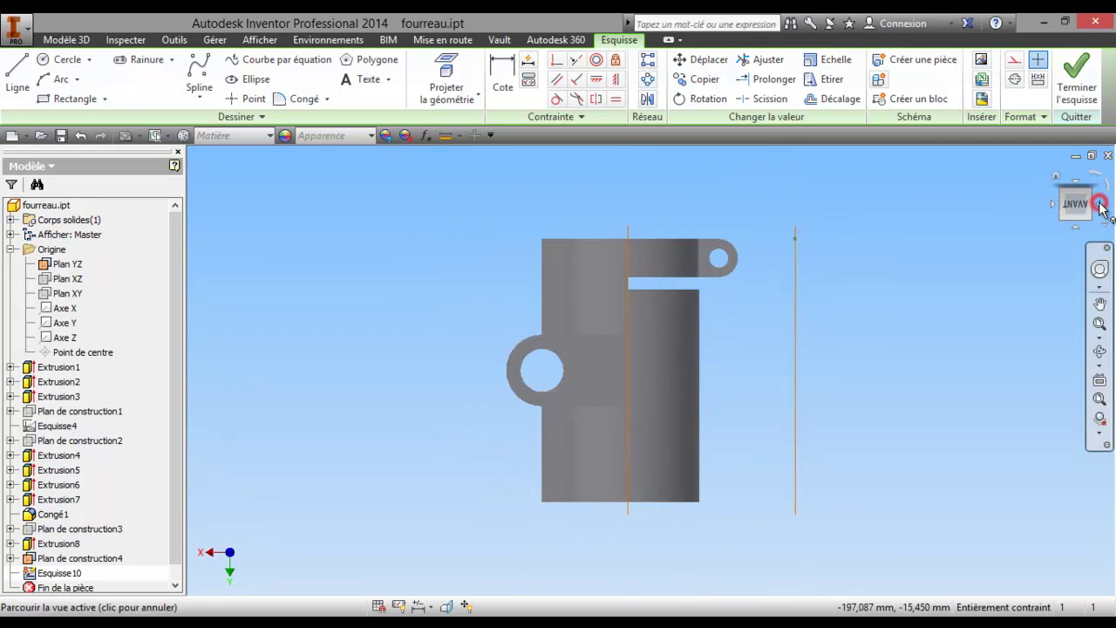
pyautogui.click(1101, 206)
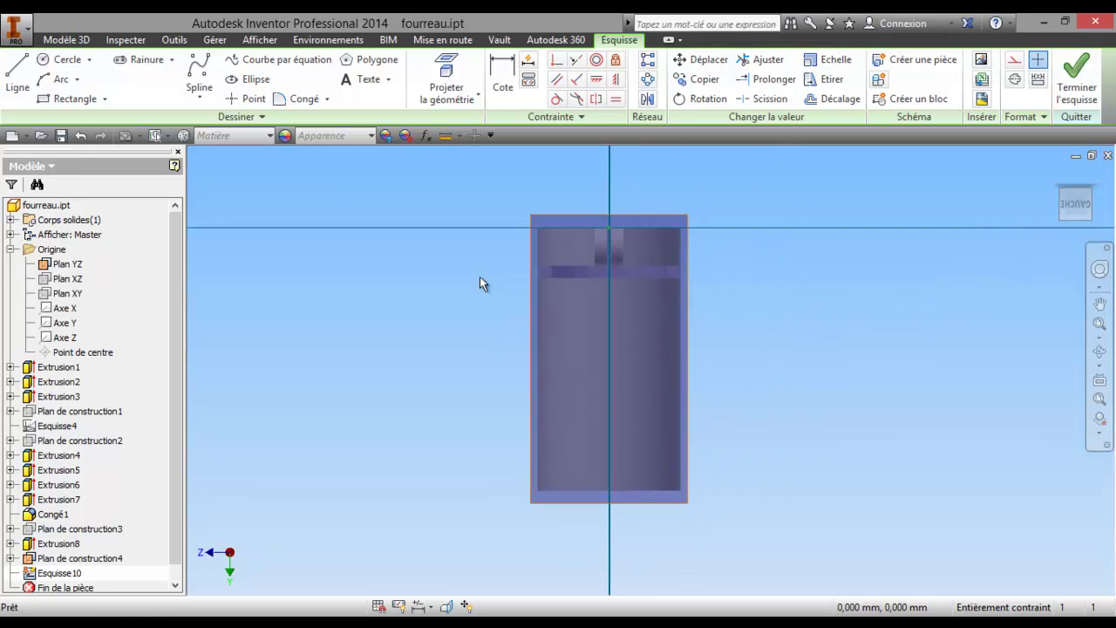
# - Project the part's left edge into Esquisse10 and bring up the Paint drawing
pyautogui.click(447, 83)
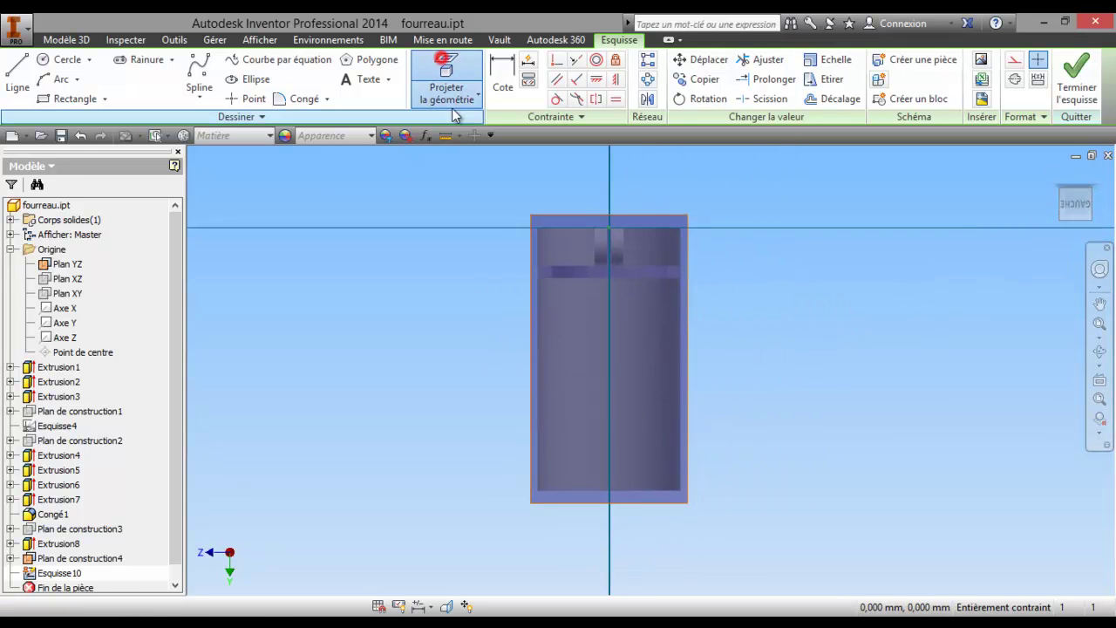
pyautogui.click(542, 312)
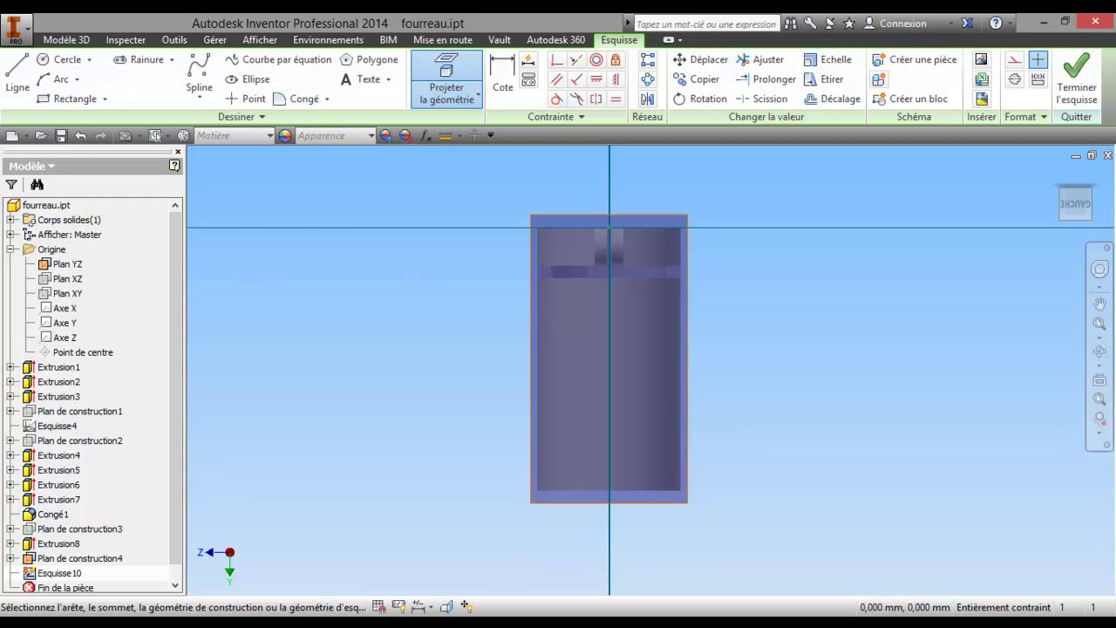
pyautogui.hotkey('alt', 'Tab')
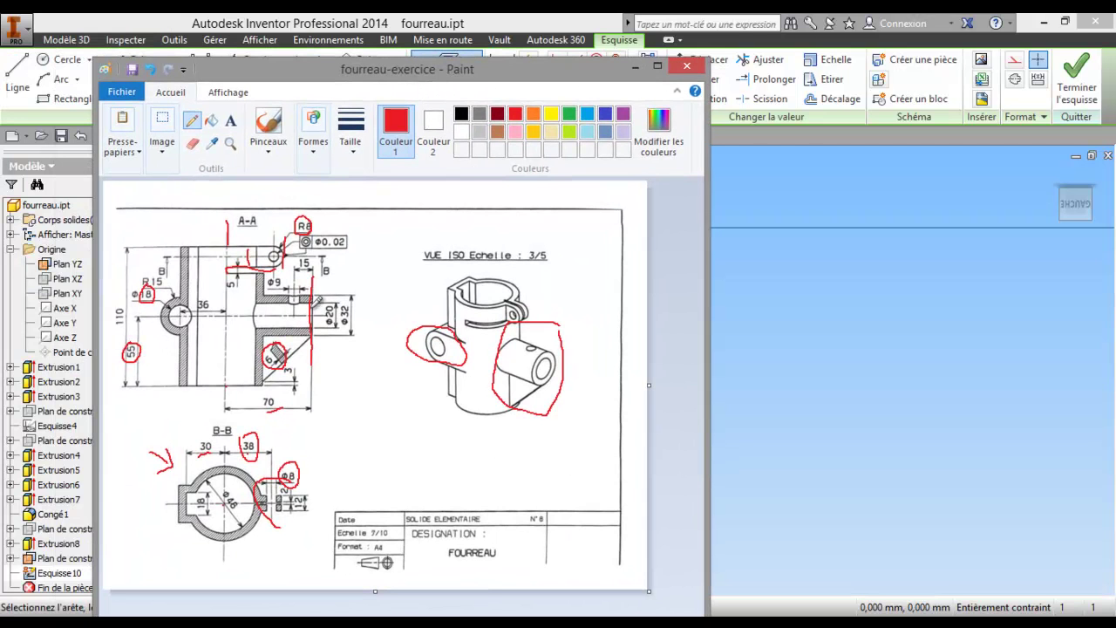
# - Project the tube's bottom edge and place a sketch point on the vertical axis
pyautogui.click(635, 67)
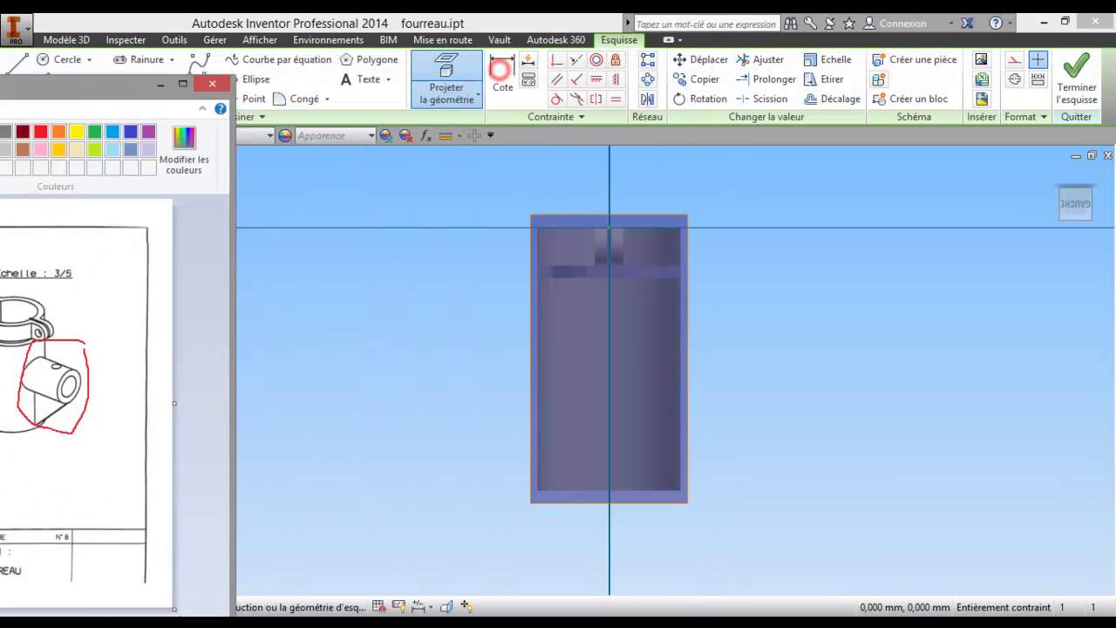
pyautogui.click(600, 490)
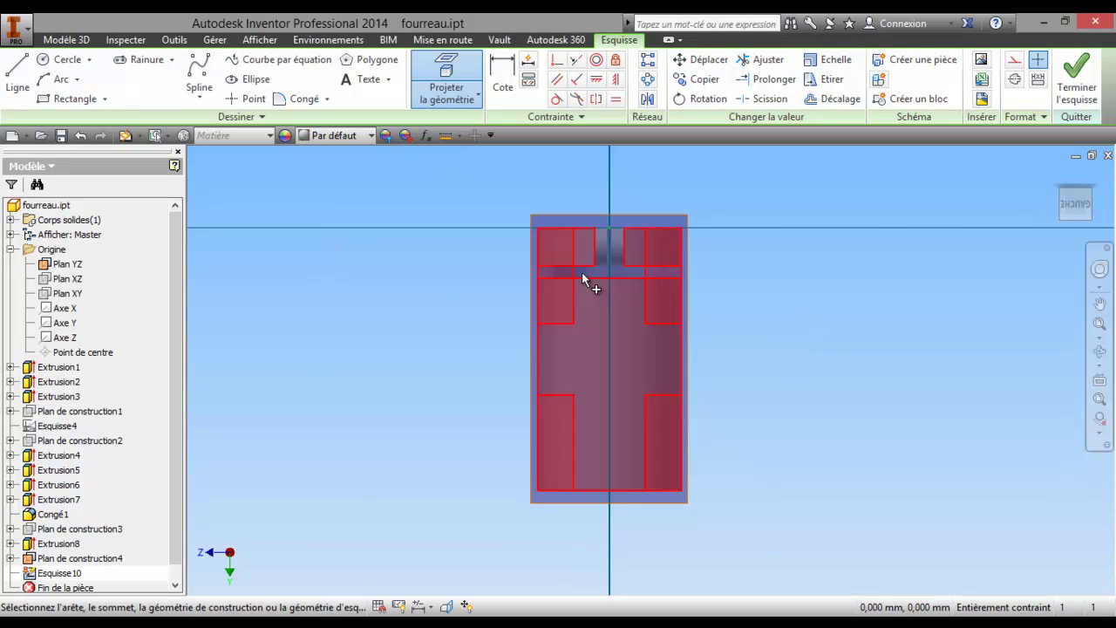
pyautogui.click(230, 98)
pyautogui.click(609, 373)
# - Dimension the point 55 mm above the bottom edge, then briefly check the Paint drawing
pyautogui.click(501, 79)
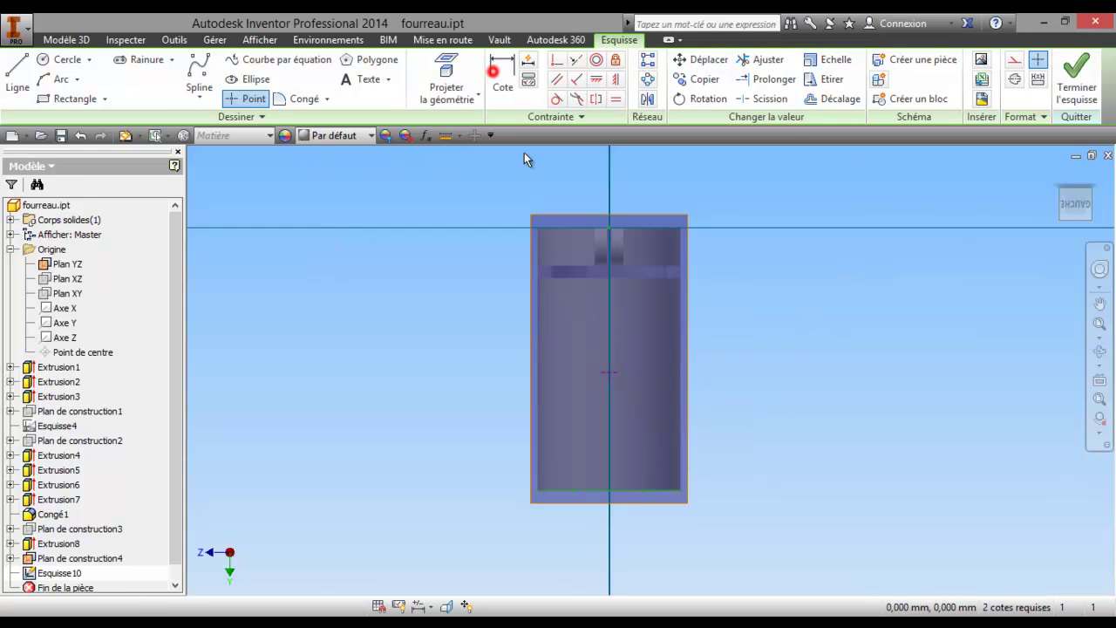
pyautogui.click(613, 489)
pyautogui.click(608, 373)
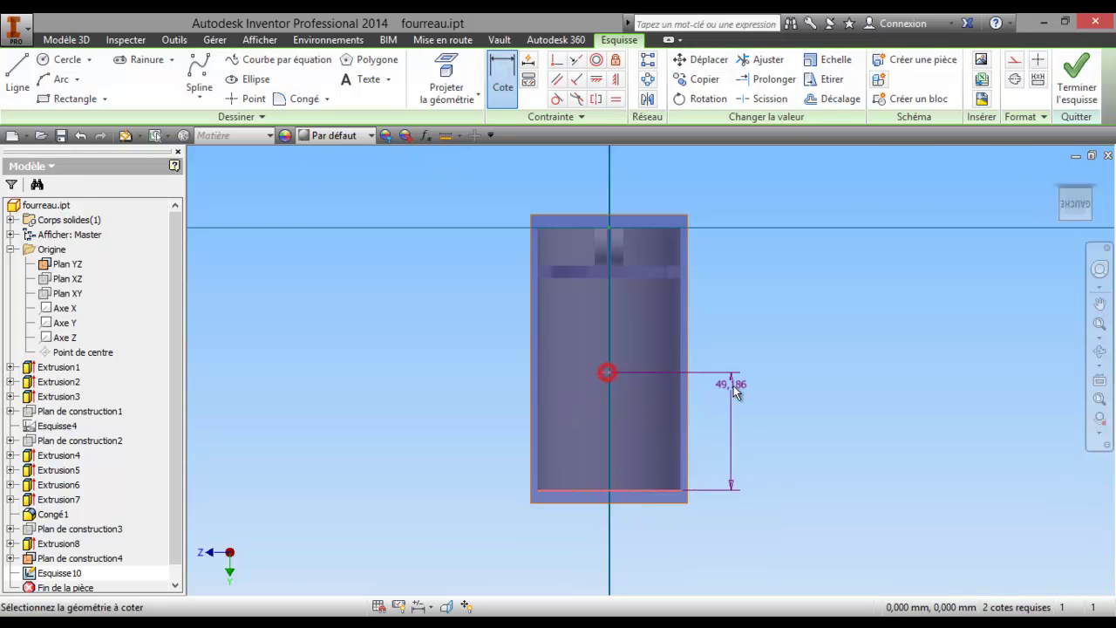
pyautogui.click(743, 419)
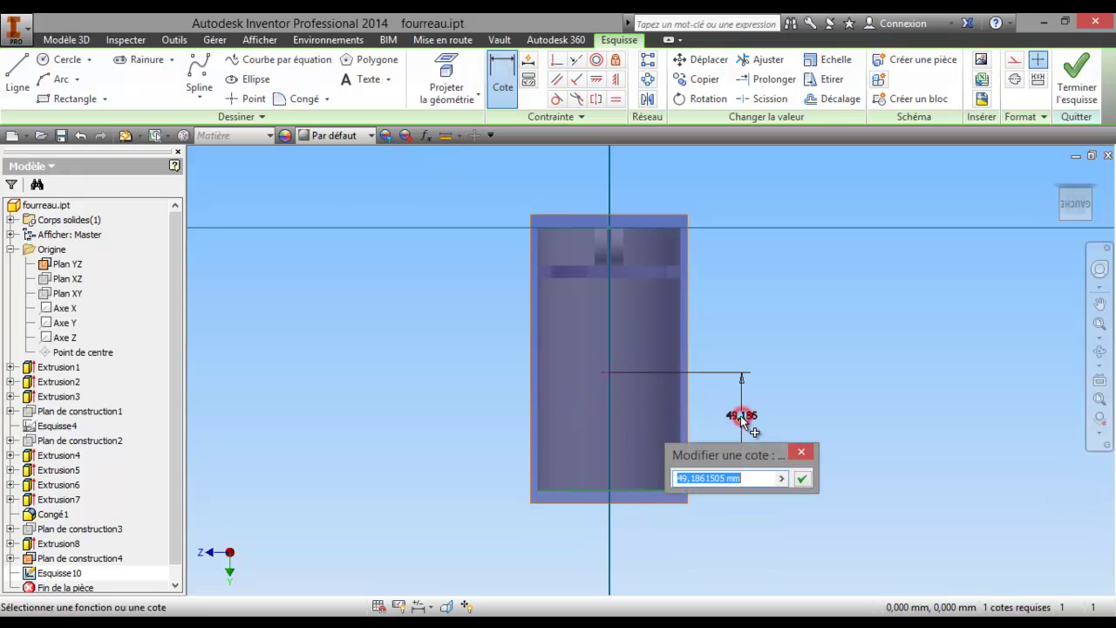
pyautogui.write('55')
pyautogui.press('Return')
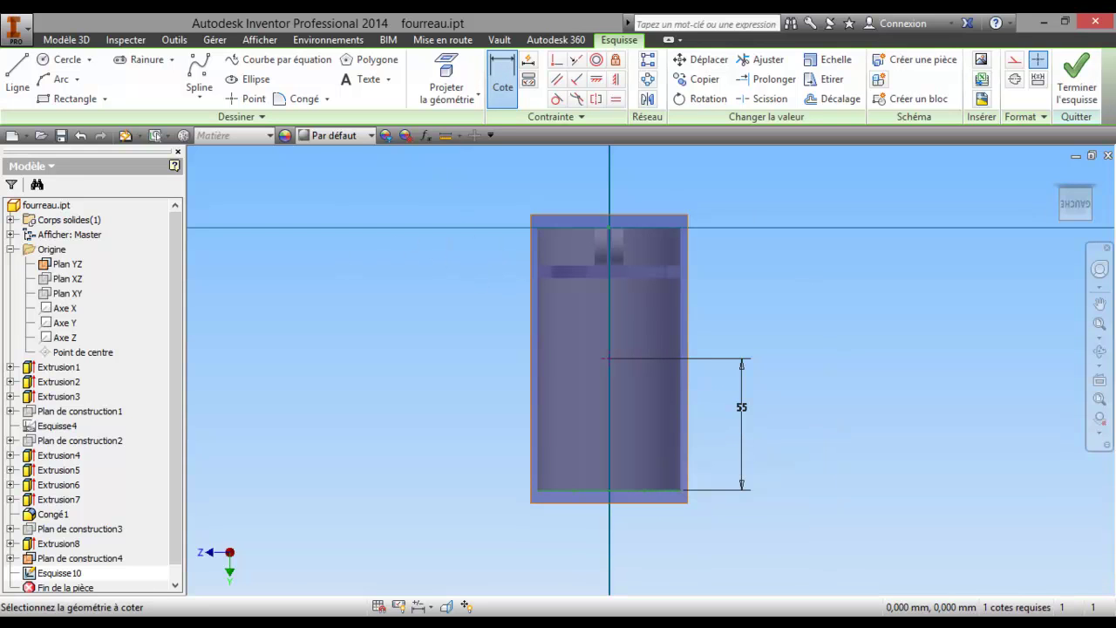
pyautogui.hotkey('alt', 'Tab')
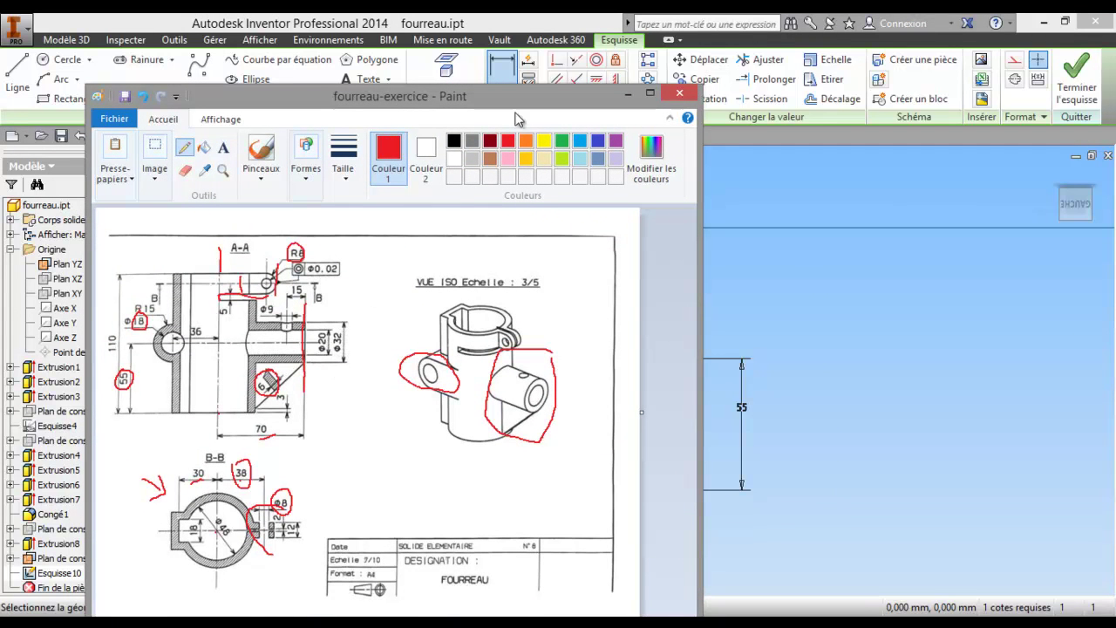
pyautogui.moveTo(532, 107); pyautogui.dragTo(439, 104)
pyautogui.hotkey('alt', 'Tab')
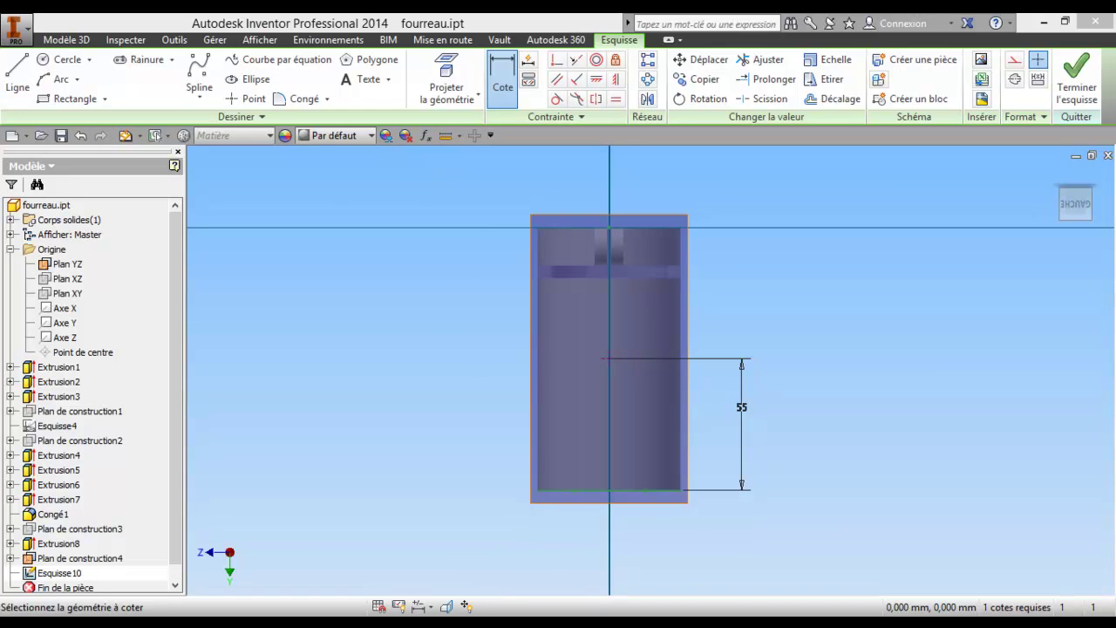
# - Draw concentric 20 mm and 32 mm diameter circles centred on the dimensioned point
pyautogui.click(61, 59)
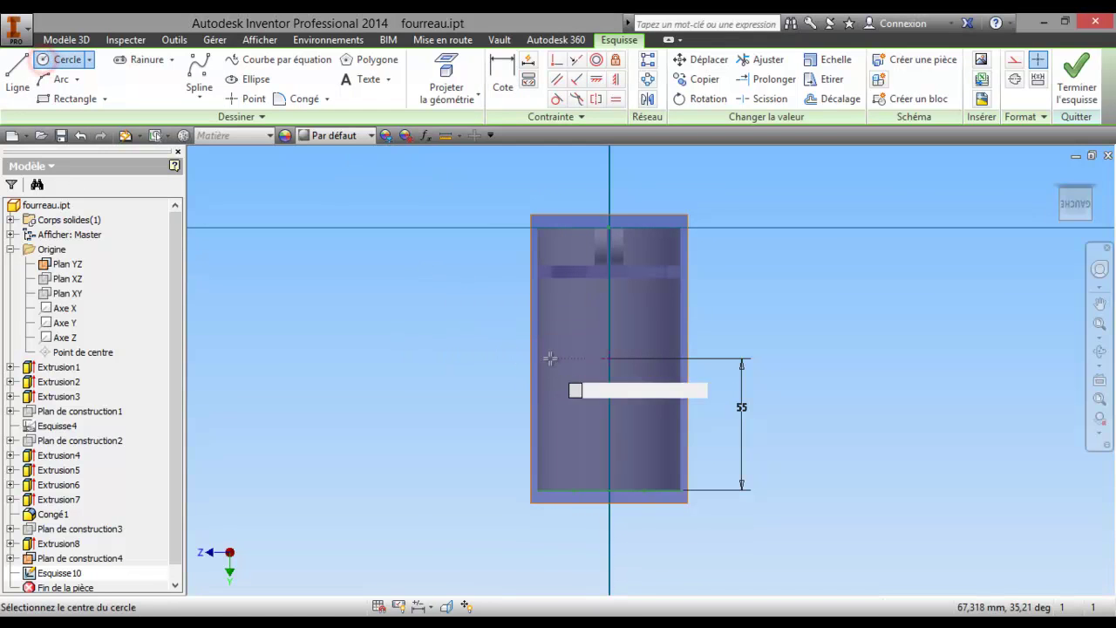
pyautogui.click(609, 359)
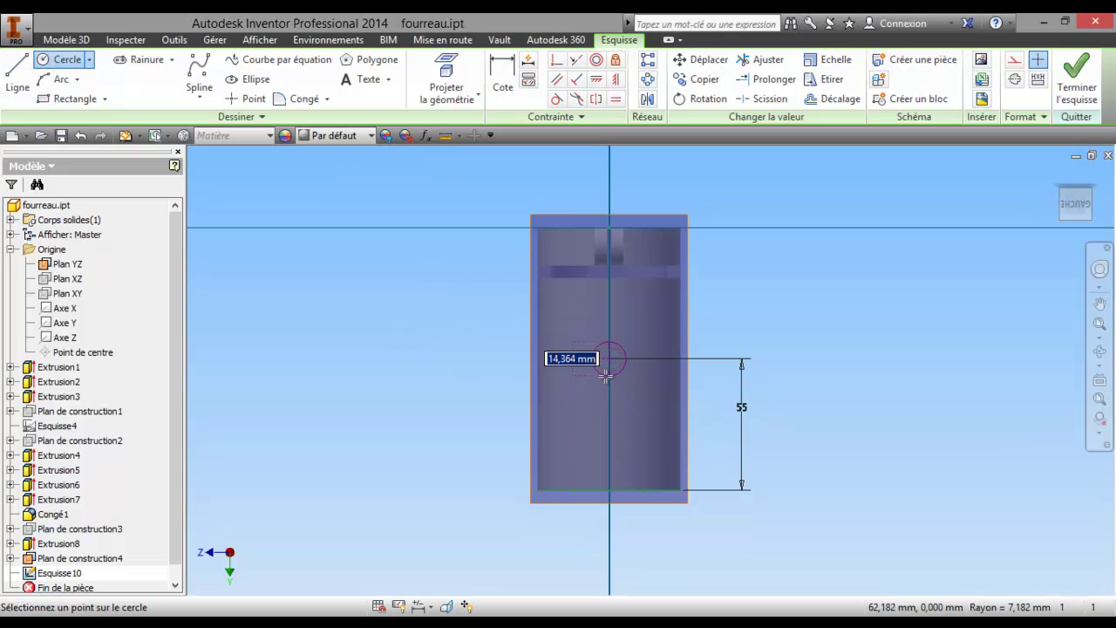
pyautogui.press('Return')
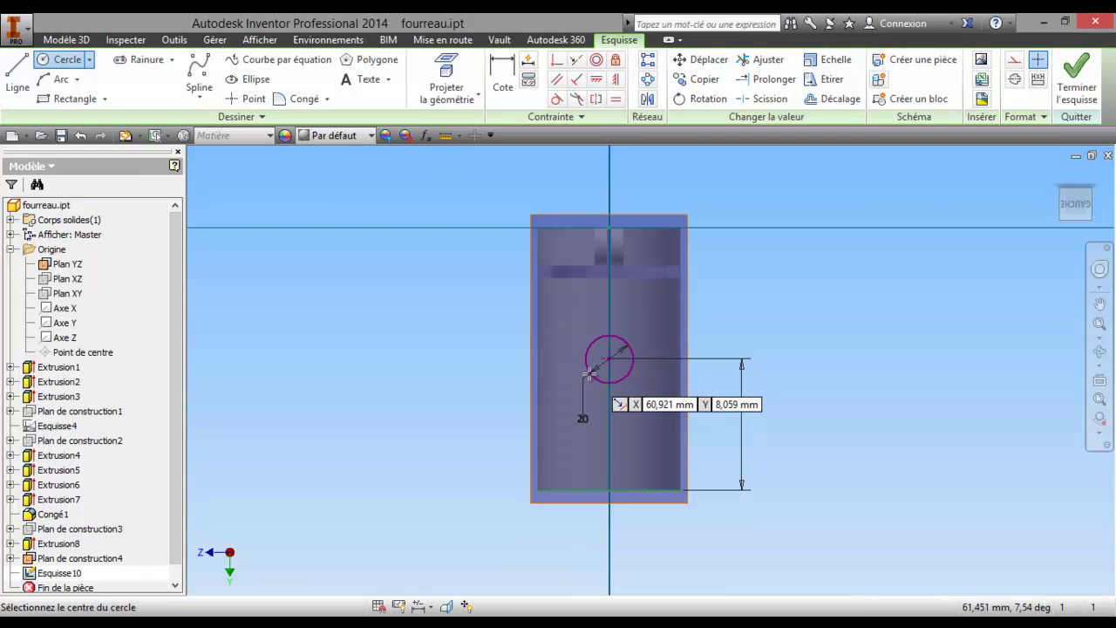
pyautogui.click(609, 358)
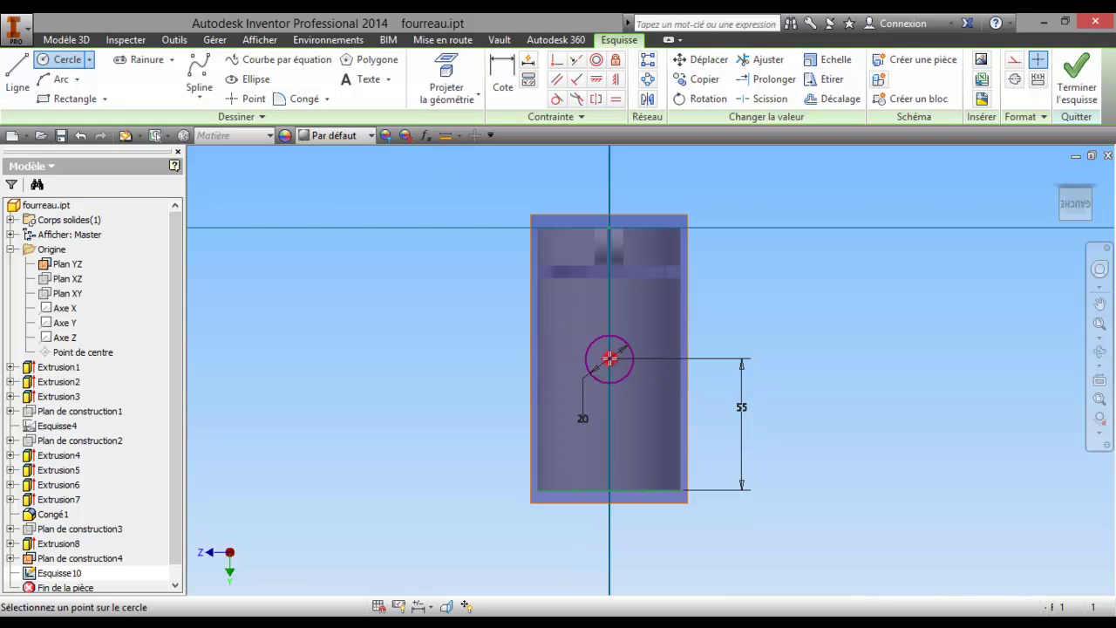
pyautogui.write('32')
pyautogui.press('Return')
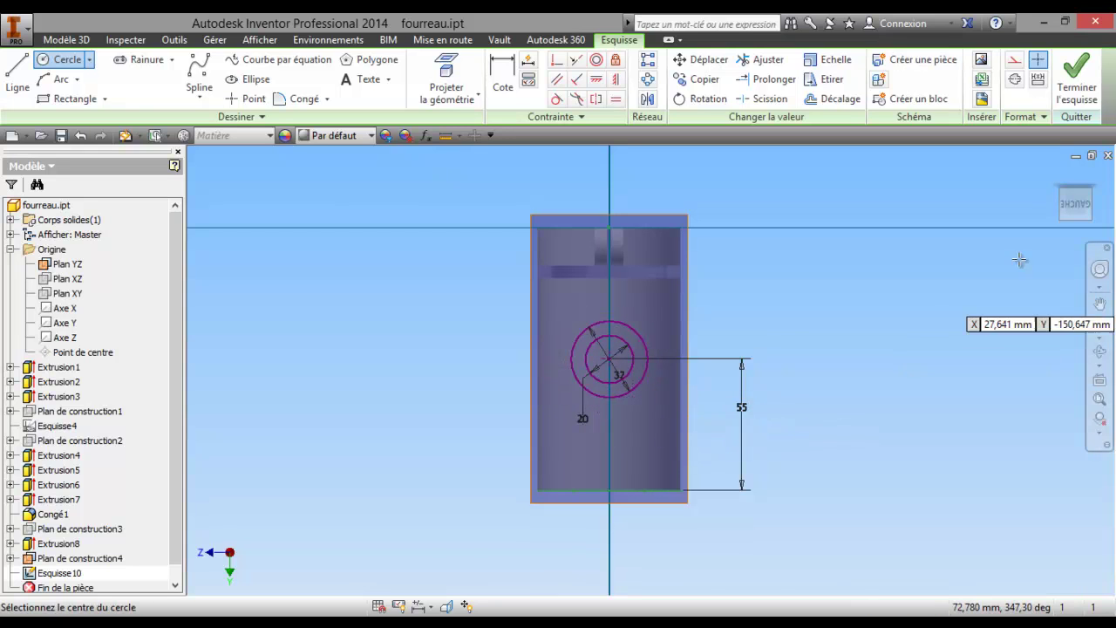
# - Finish Esquisse10 and return to the 3D model
pyautogui.click(1081, 87)
pyautogui.moveTo(884, 305)
pyautogui.keyDown('shift'); pyautogui.mouseDown(button='middle')
pyautogui.moveTo(851, 294)
pyautogui.moveTo(910, 279)
pyautogui.mouseUp(button='middle'); pyautogui.keyUp('shift')
pyautogui.click(147, 77)
# - Select the ring between the circles as profile and extrude it up to the tube surface
pyautogui.scroll(-3, 634, 403)
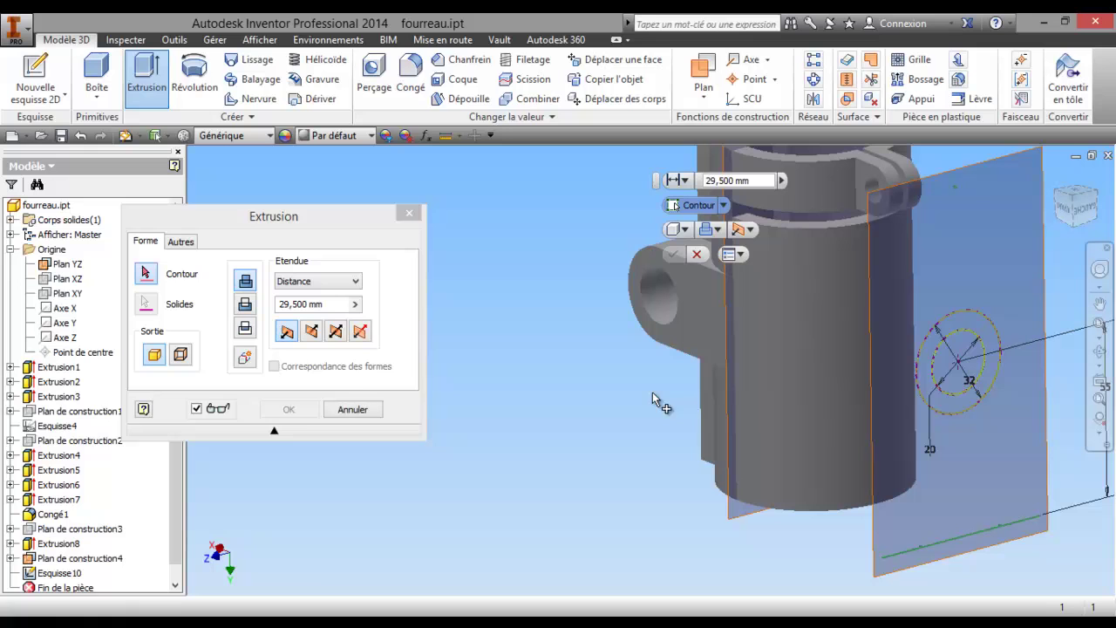
pyautogui.click(930, 374)
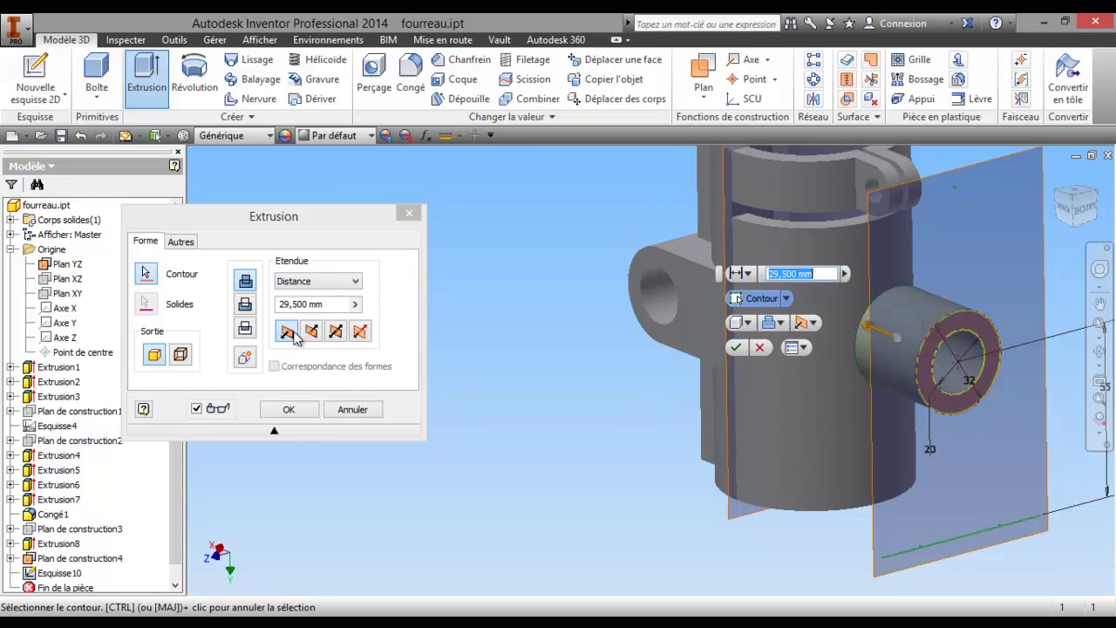
pyautogui.click(356, 283)
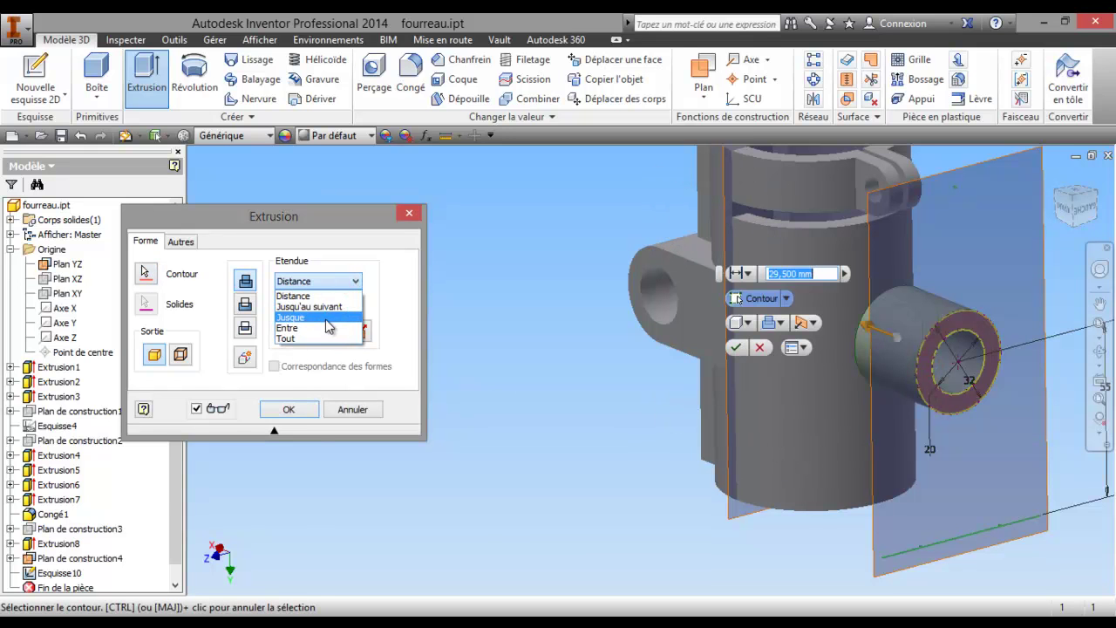
pyautogui.click(327, 322)
pyautogui.click(1100, 353)
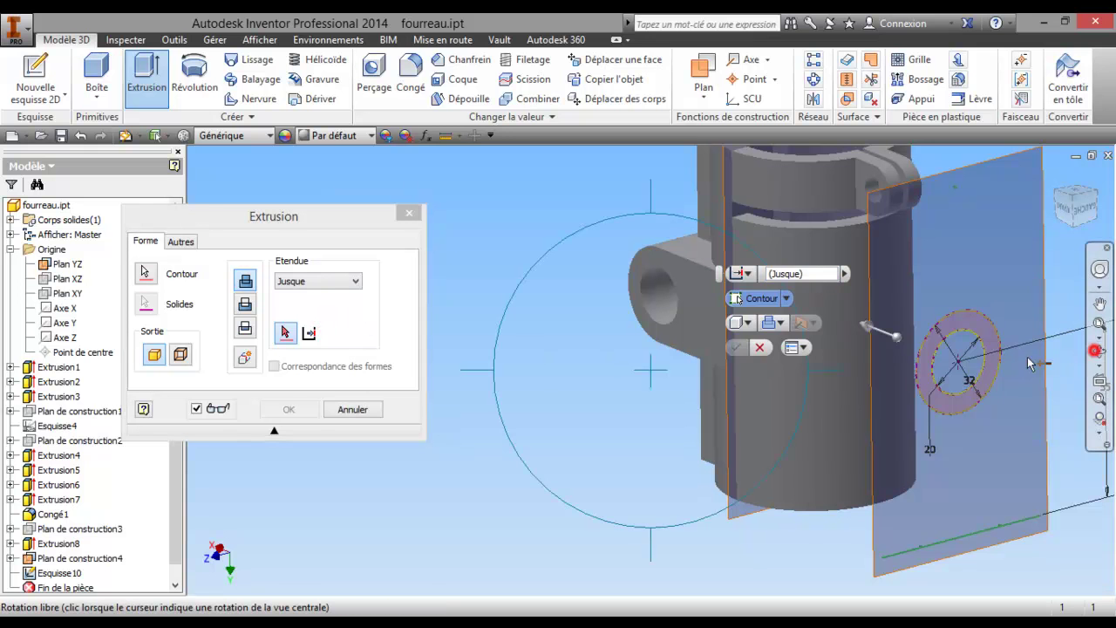
pyautogui.moveTo(680, 349)
pyautogui.mouseDown()
pyautogui.moveTo(693, 428)
pyautogui.moveTo(680, 413)
pyautogui.moveTo(605, 476)
pyautogui.mouseUp()
pyautogui.rightClick(606, 475)
pyautogui.click(598, 468)
pyautogui.click(632, 454)
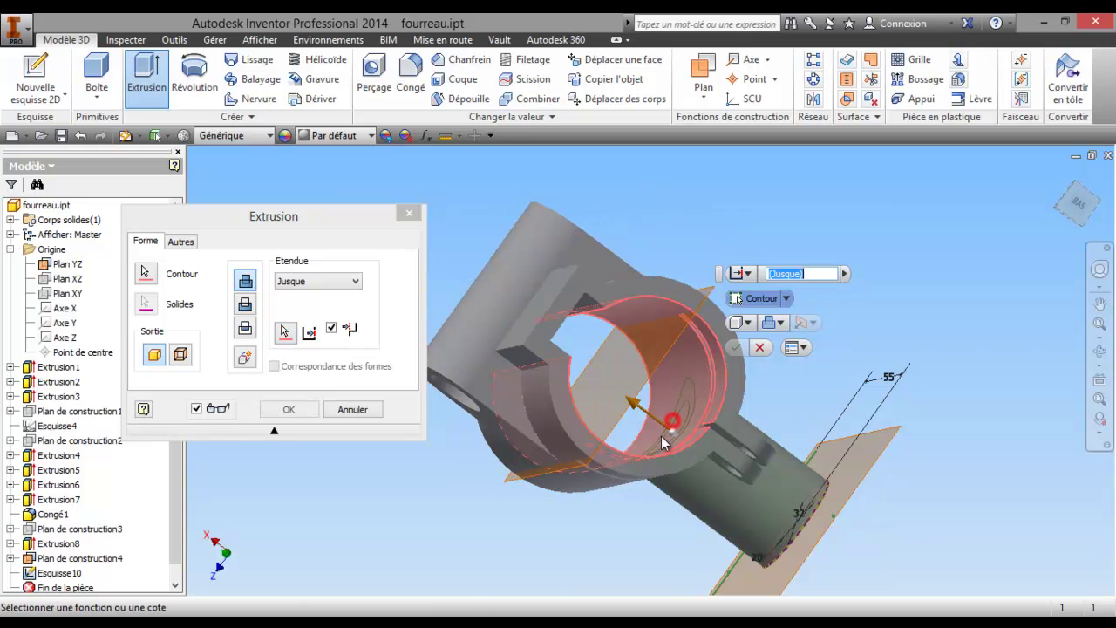
# - Check the preview, create Extrusion9, and orbit to inspect the new side boss
pyautogui.click(1099, 351)
pyautogui.moveTo(724, 436)
pyautogui.mouseDown()
pyautogui.moveTo(835, 228)
pyautogui.moveTo(771, 297)
pyautogui.mouseUp()
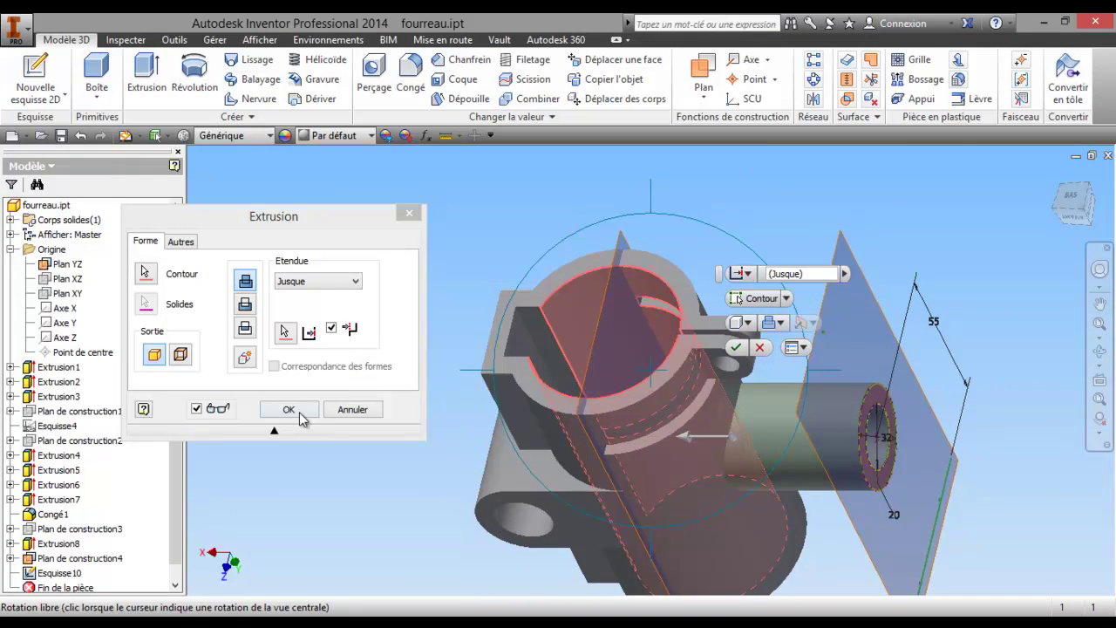
pyautogui.click(297, 411)
pyautogui.press('F4')
pyautogui.moveTo(718, 247)
pyautogui.mouseDown()
pyautogui.moveTo(772, 224)
pyautogui.moveTo(735, 381)
pyautogui.moveTo(709, 227)
pyautogui.moveTo(864, 242)
pyautogui.mouseUp()
pyautogui.moveTo(708, 361); pyautogui.dragTo(676, 331)
# - Hide Plan de construction4 and Plan YZ, then return to the home view
pyautogui.rightClick(676, 331)
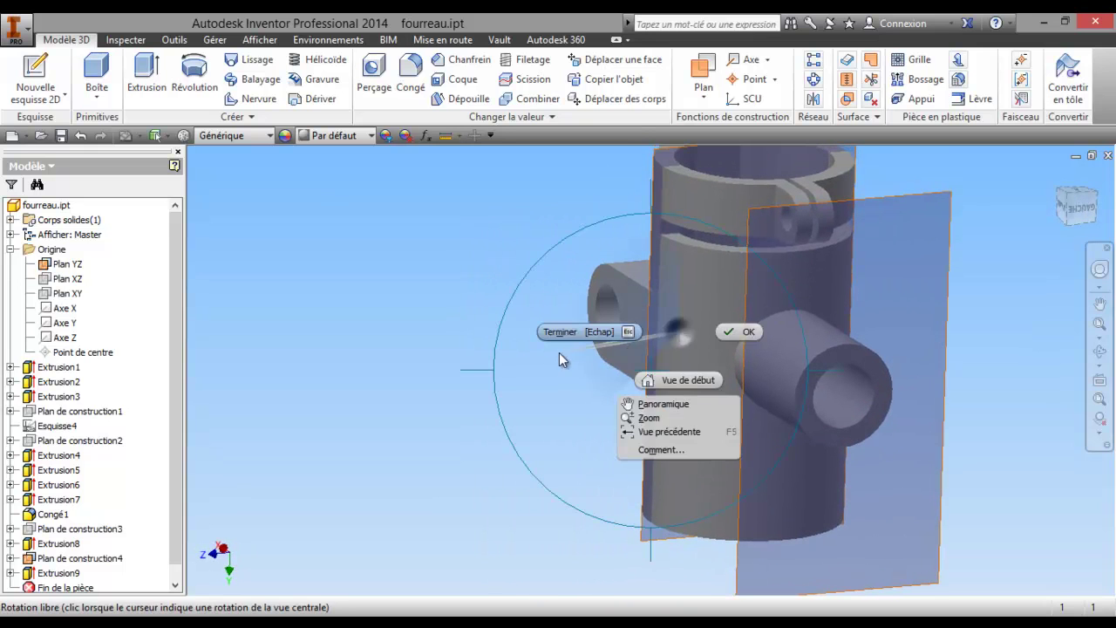
pyautogui.click(566, 339)
pyautogui.click(174, 516)
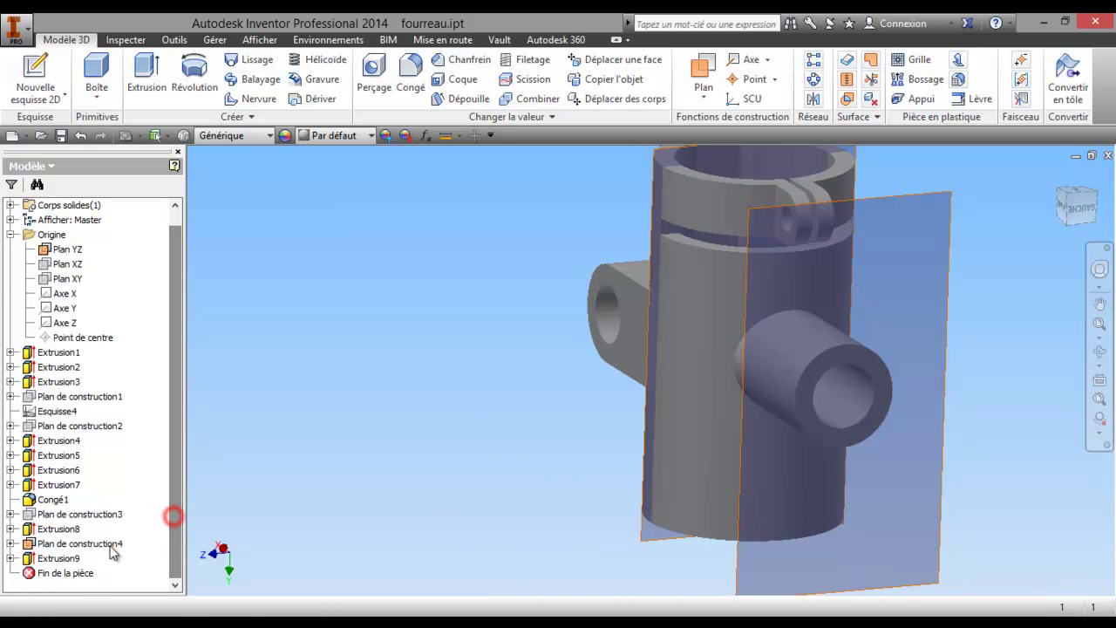
pyautogui.rightClick(111, 548)
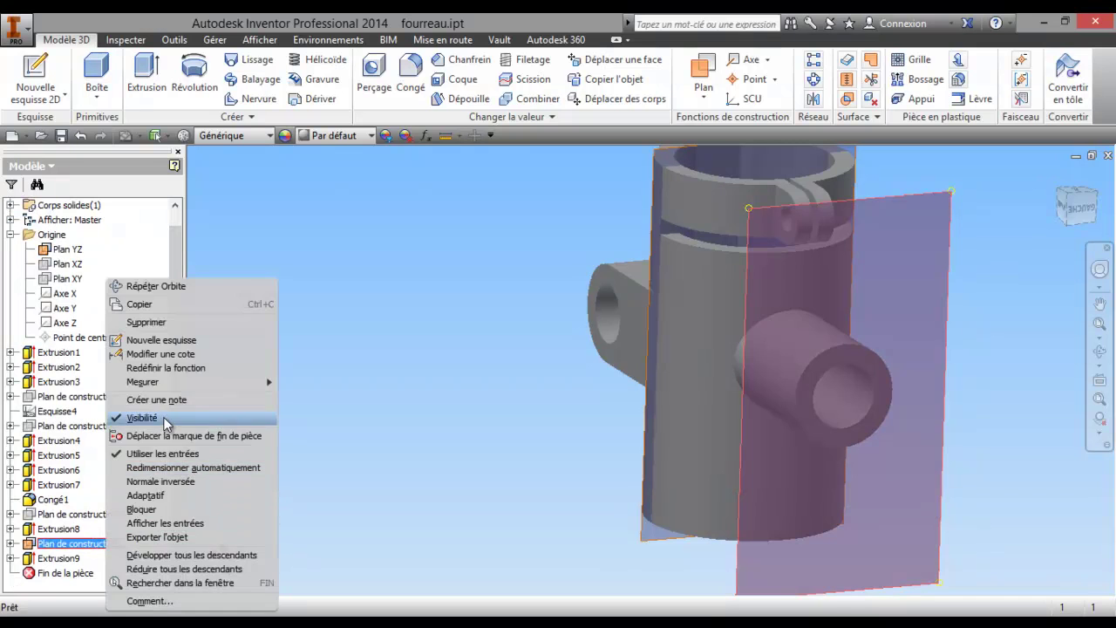
pyautogui.click(164, 417)
pyautogui.rightClick(68, 249)
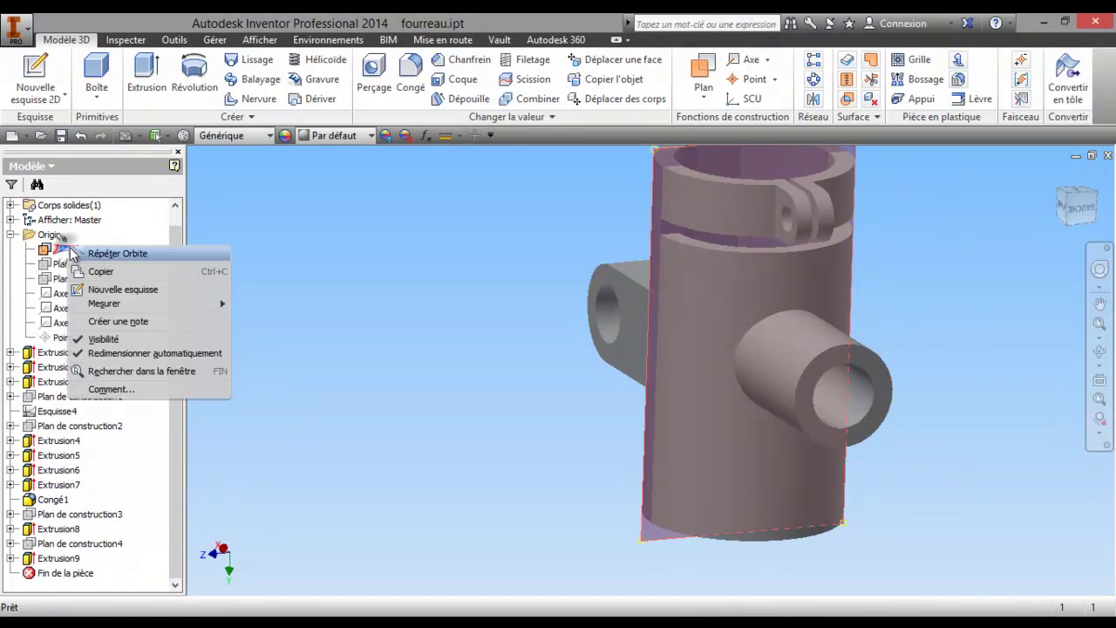
pyautogui.click(119, 341)
pyautogui.press('F6')
pyautogui.press('F4')
pyautogui.moveTo(610, 471)
pyautogui.mouseDown()
pyautogui.moveTo(627, 482)
pyautogui.moveTo(705, 416)
pyautogui.moveTo(872, 410)
pyautogui.mouseUp()
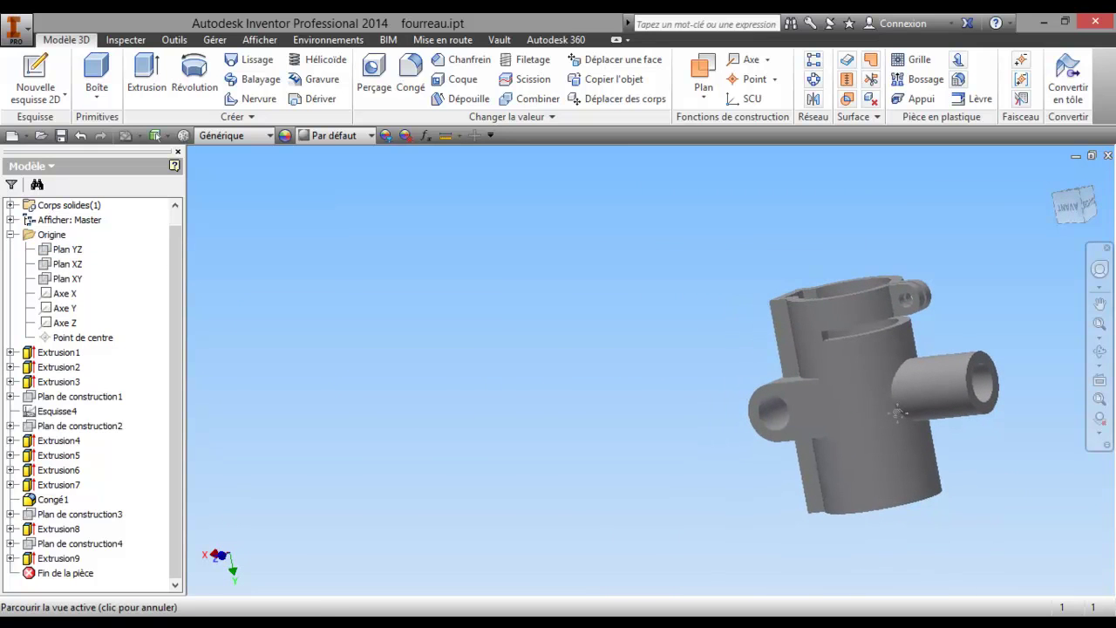
# - Mark the ISO-view boss and section A-A's Φ9 hole in red, then minimize Paint
pyautogui.hotkey('alt', 'Tab')
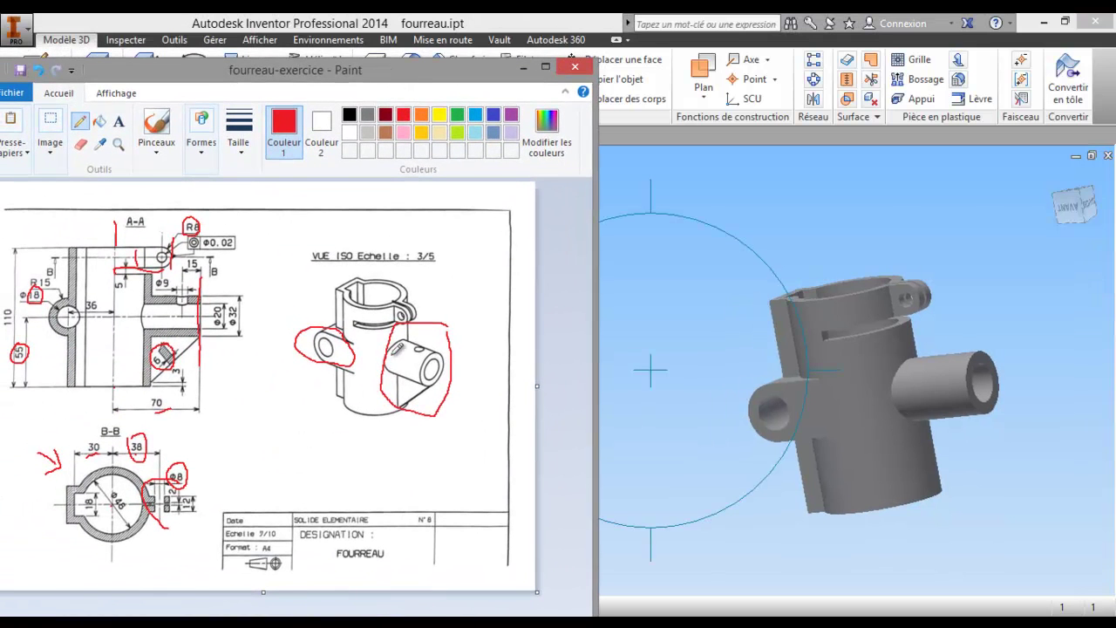
pyautogui.moveTo(425, 345); pyautogui.dragTo(421, 358)
pyautogui.moveTo(193, 297); pyautogui.dragTo(202, 287)
pyautogui.moveTo(194, 298); pyautogui.dragTo(188, 305)
pyautogui.press('super+Down')
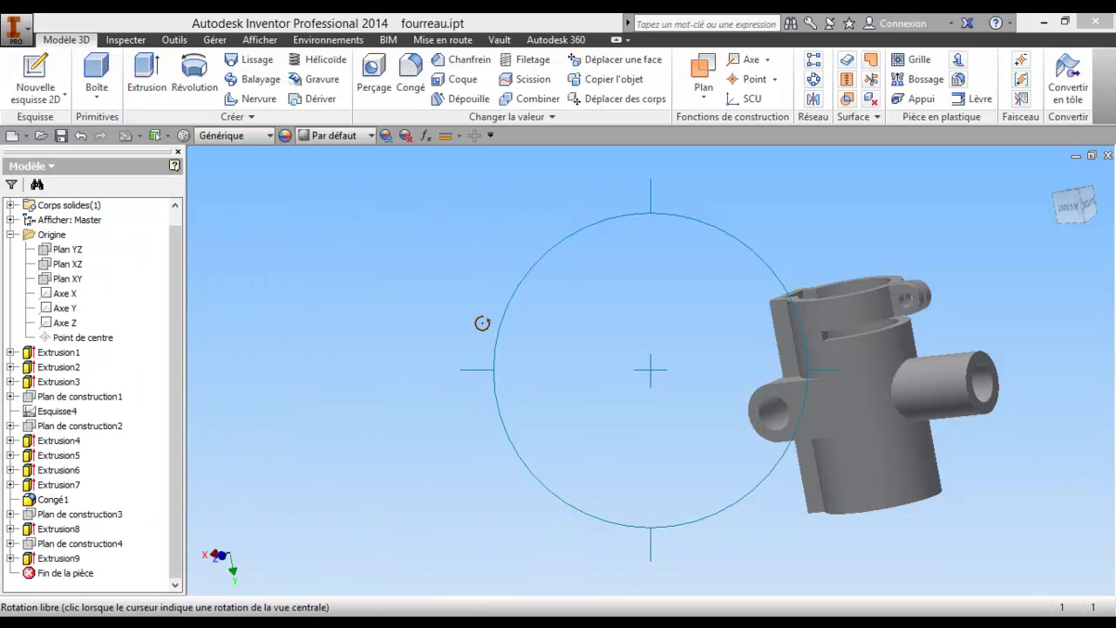
# - End the orbit and make the Plan XZ origin plane visible
pyautogui.rightClick(482, 324)
pyautogui.click(409, 327)
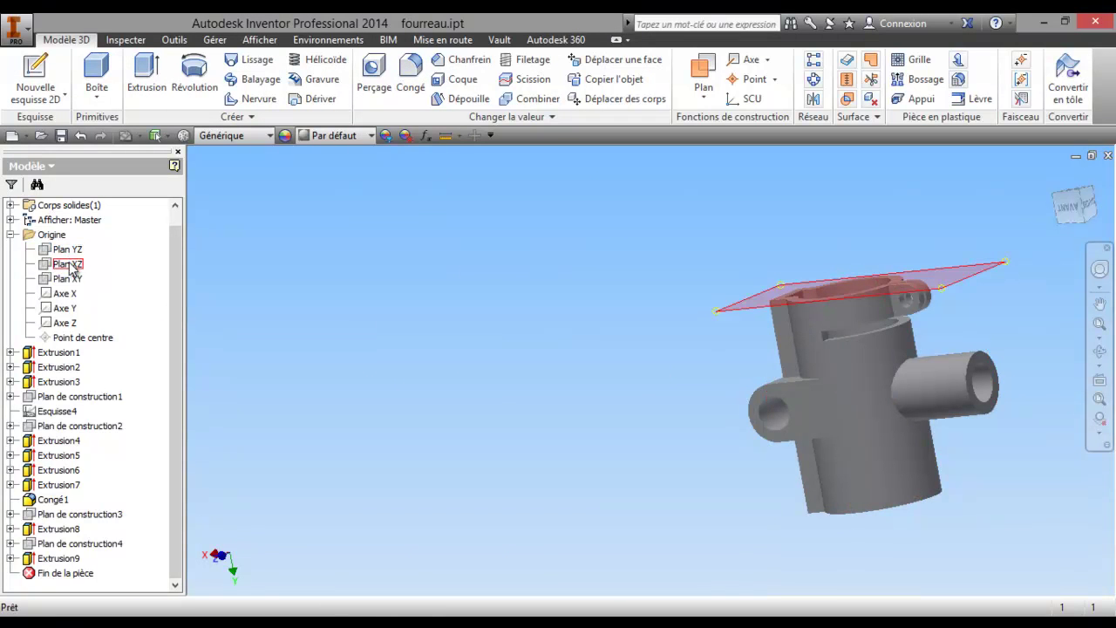
pyautogui.rightClick(69, 267)
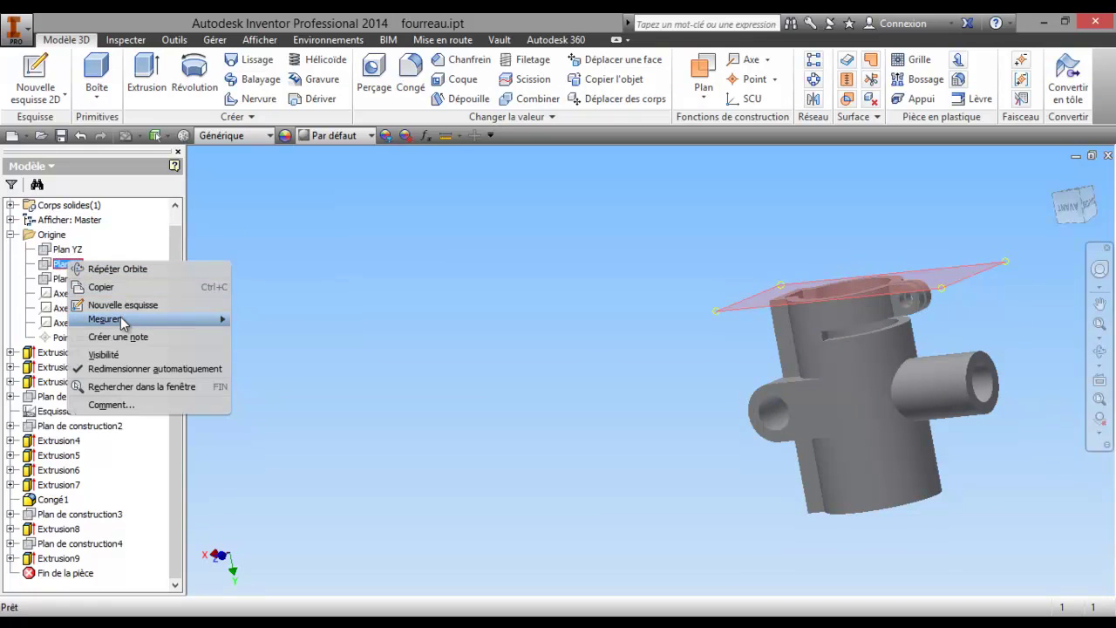
pyautogui.click(118, 355)
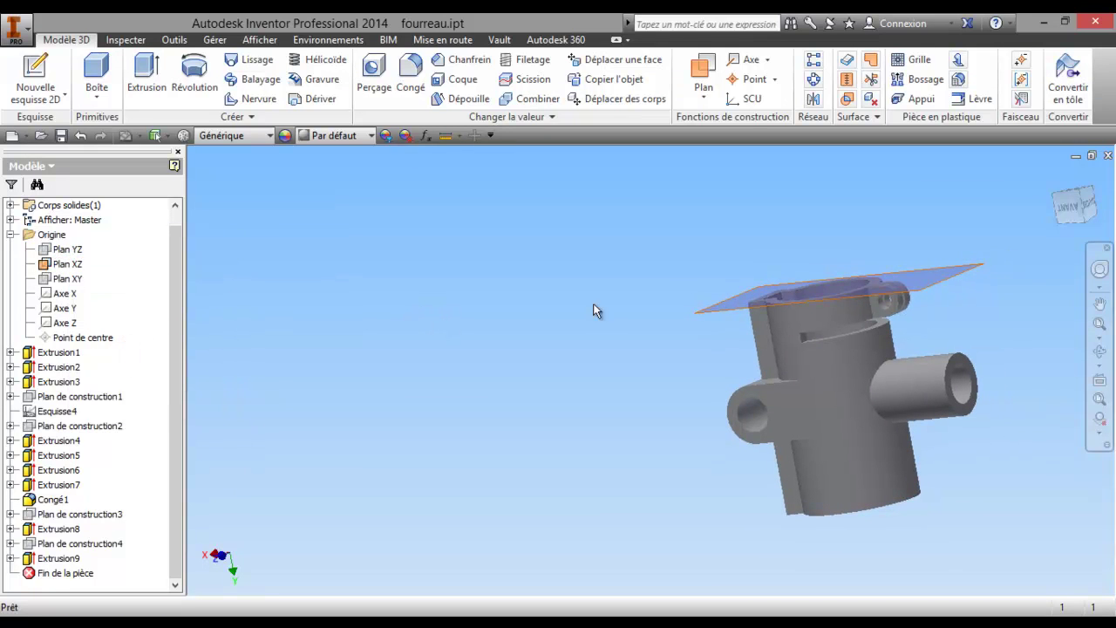
# - Create a work plane offset 50 downward from Plan XZ through the side bosses
pyautogui.click(703, 71)
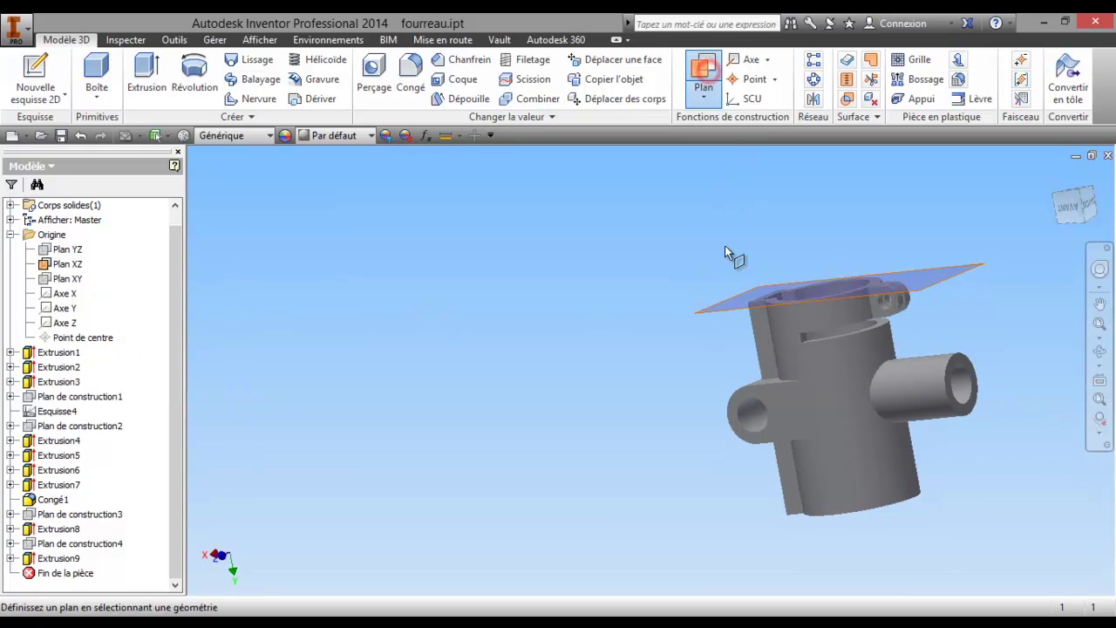
pyautogui.moveTo(723, 316); pyautogui.dragTo(735, 368)
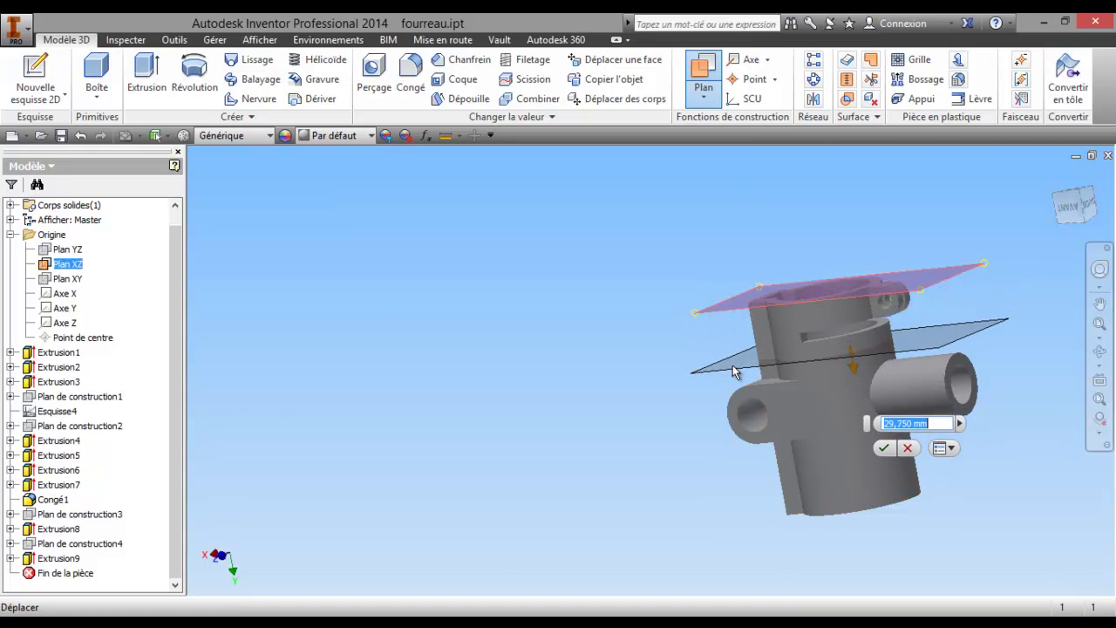
pyautogui.write('50')
pyautogui.press('Return')
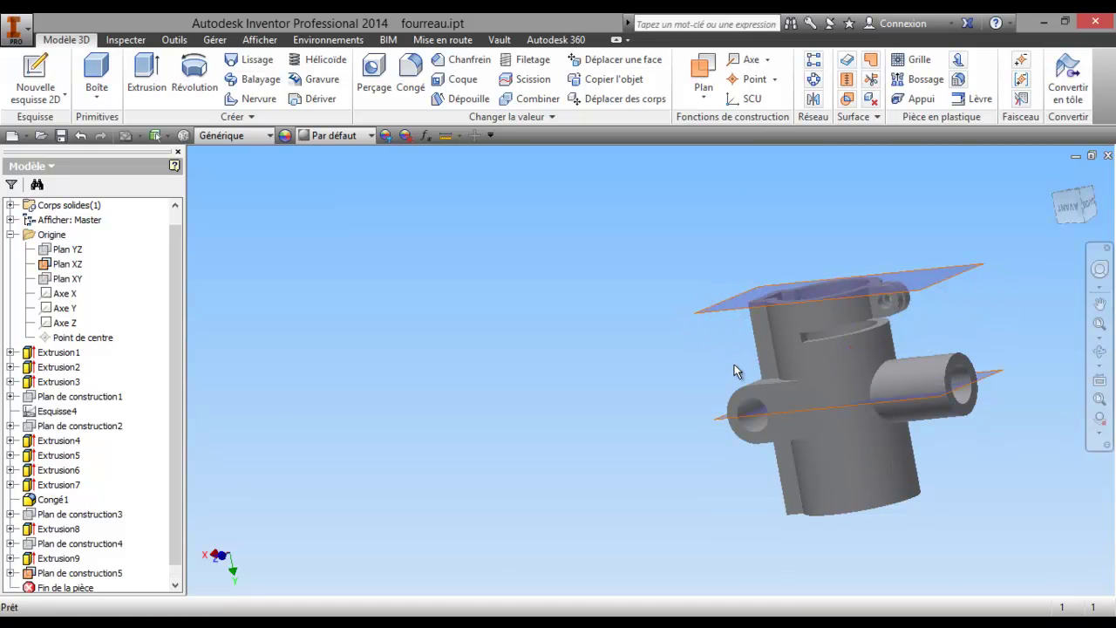
pyautogui.moveTo(666, 382); pyautogui.dragTo(598, 349, button='middle')
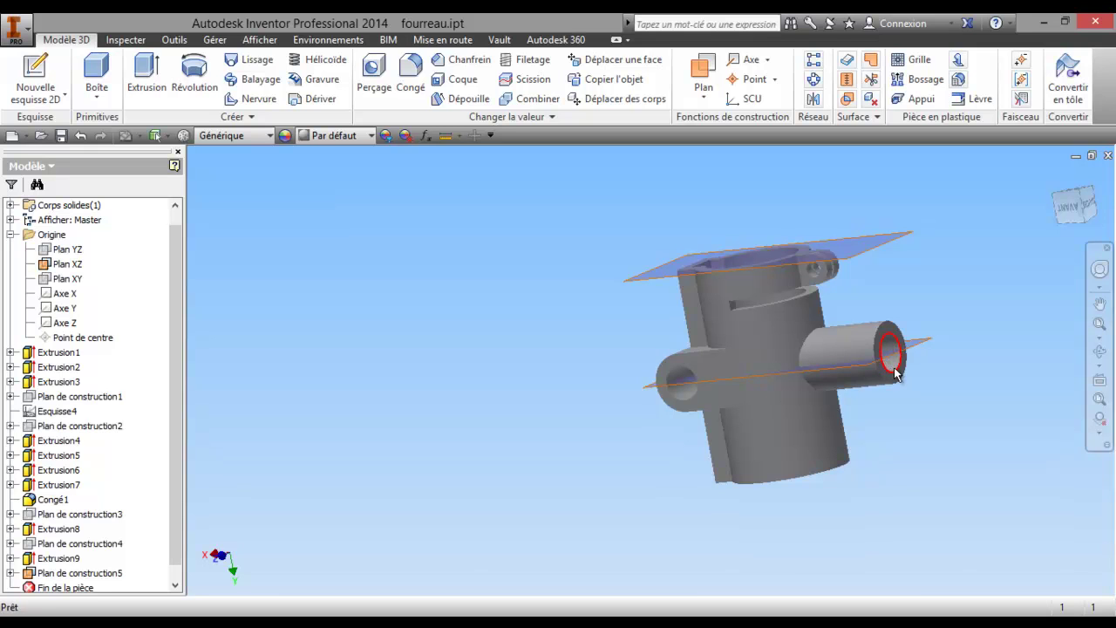
# - Create Plan de construction6 parallel to Plan de construction5 and tangent to the right boss cylinder
pyautogui.click(703, 87)
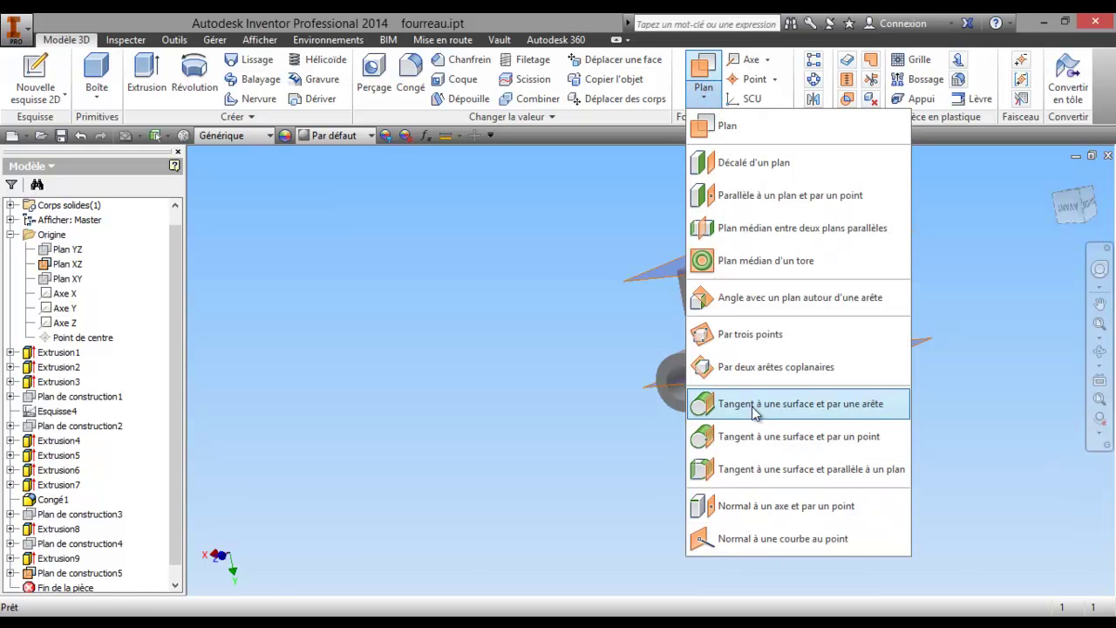
pyautogui.click(754, 436)
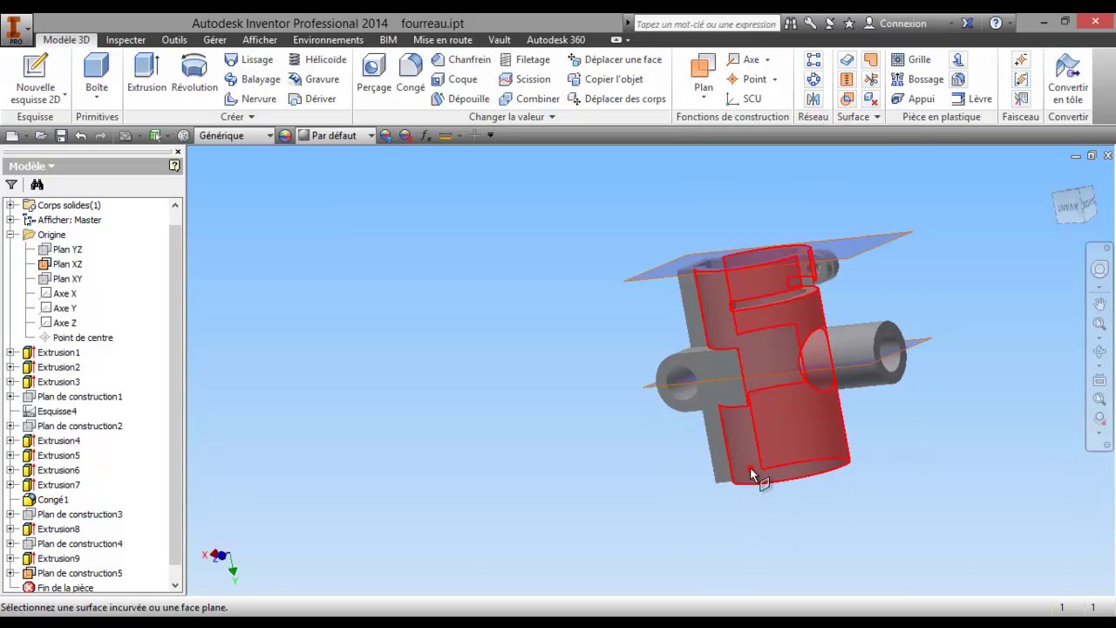
pyautogui.click(825, 377)
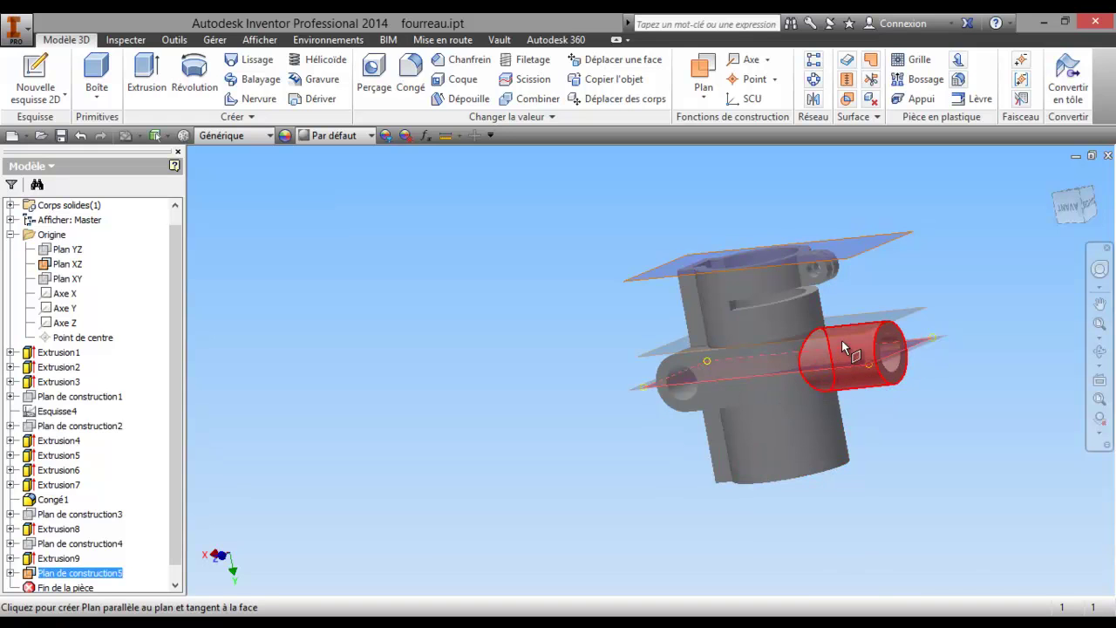
pyautogui.click(845, 344)
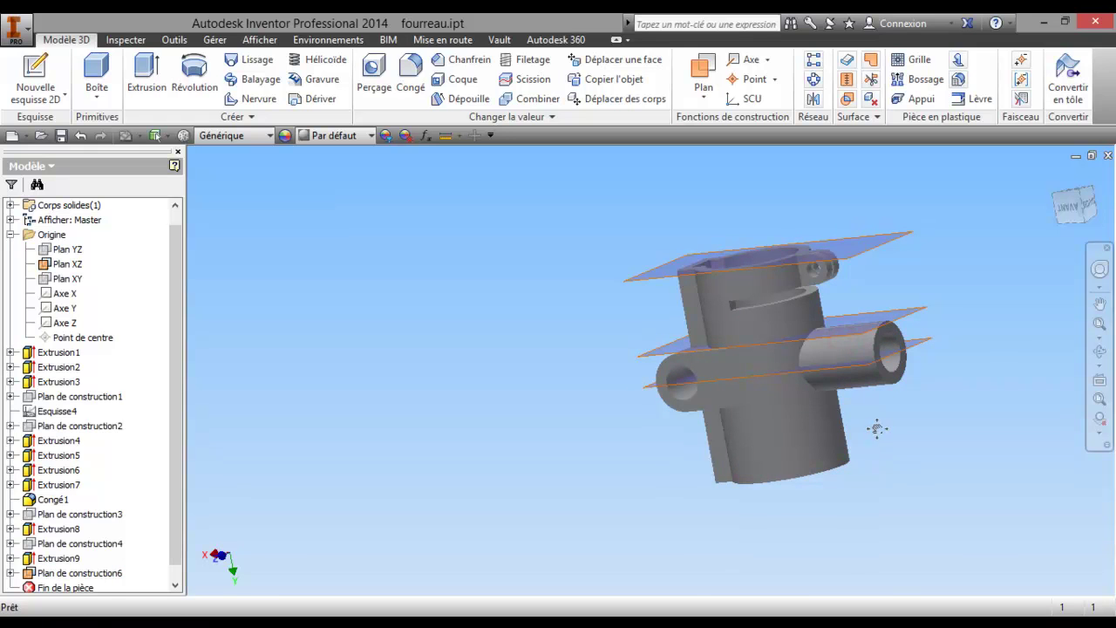
pyautogui.moveTo(877, 427); pyautogui.dragTo(795, 433, button='middle')
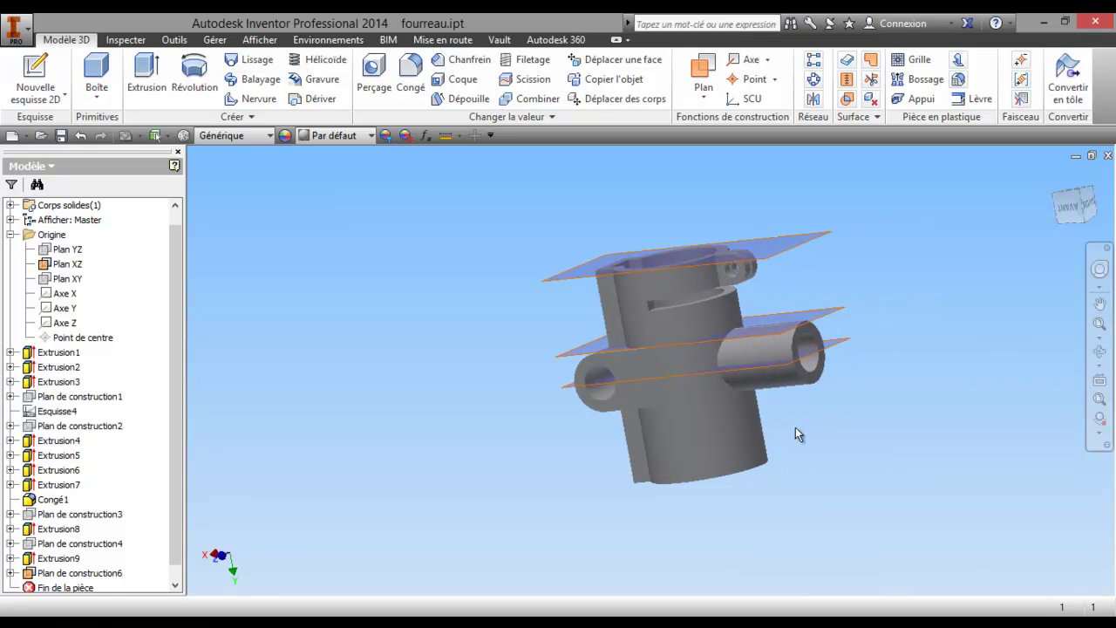
# - Start a new sketch on the tangent work plane and view it from below (BAS)
pyautogui.rightClick(762, 334)
pyautogui.click(770, 330)
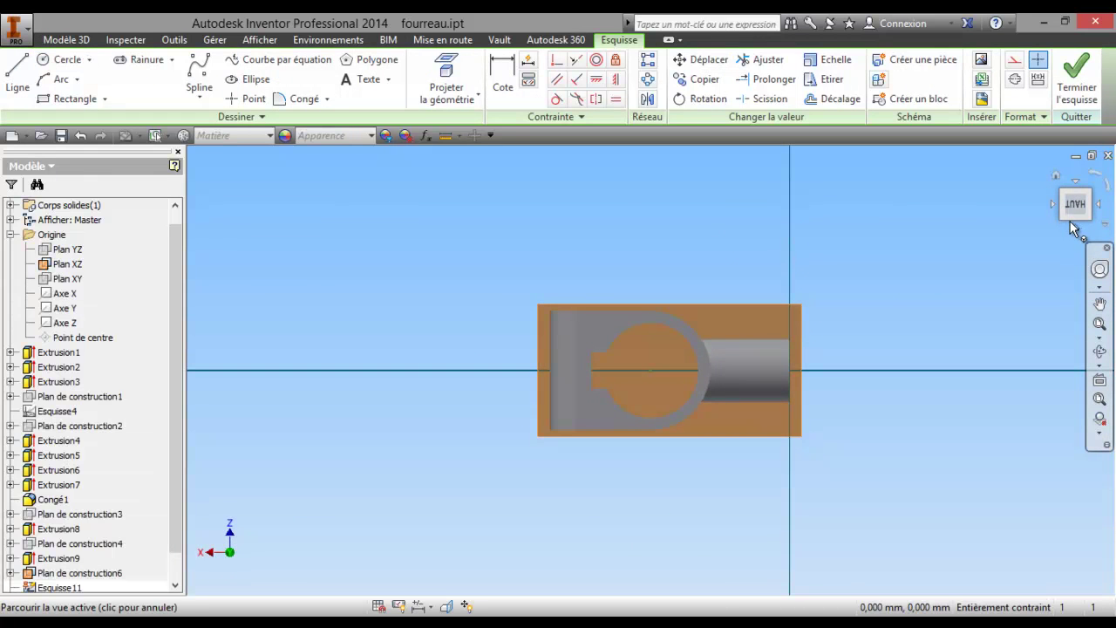
pyautogui.click(1074, 225)
pyautogui.click(1076, 227)
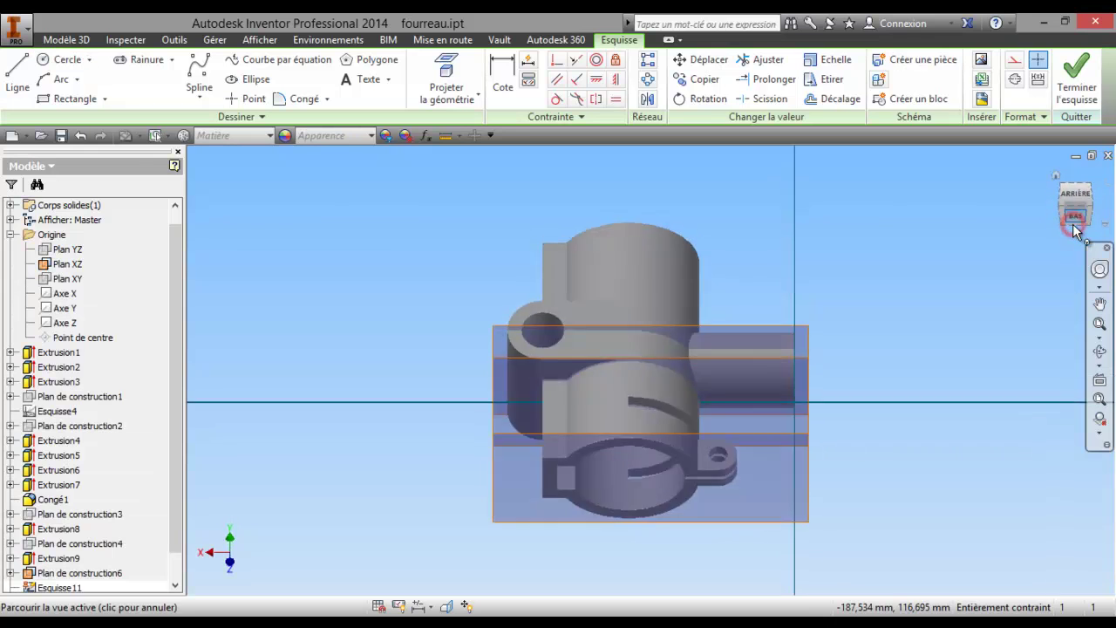
pyautogui.scroll(3, 797, 365)
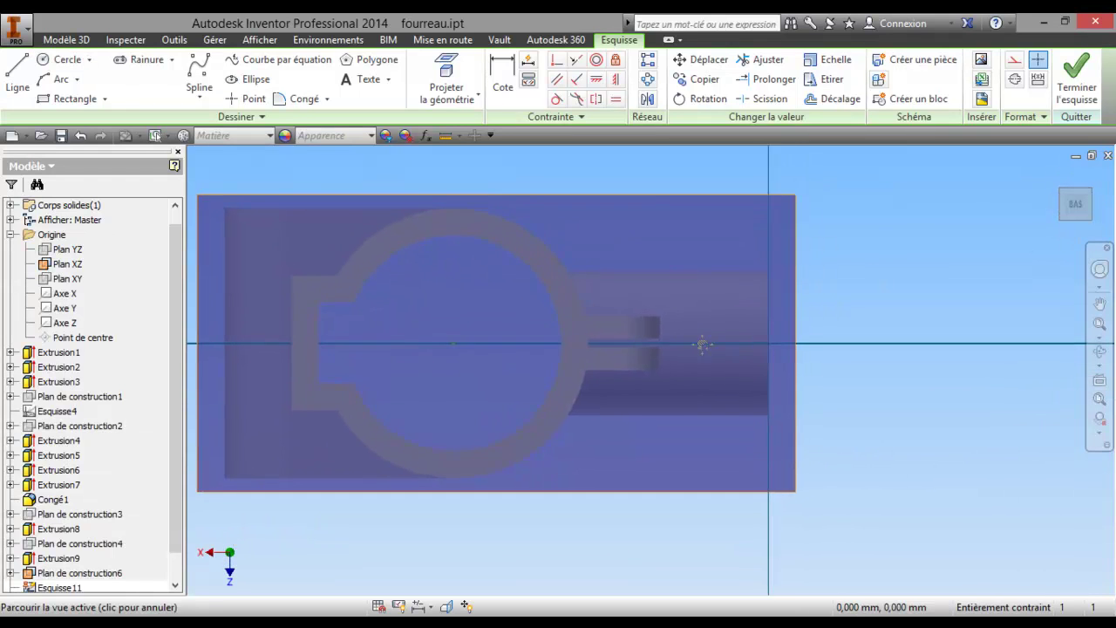
# - Project the right boss's outline into the sketch and place a sketch point, checking the reference drawing
pyautogui.click(430, 66)
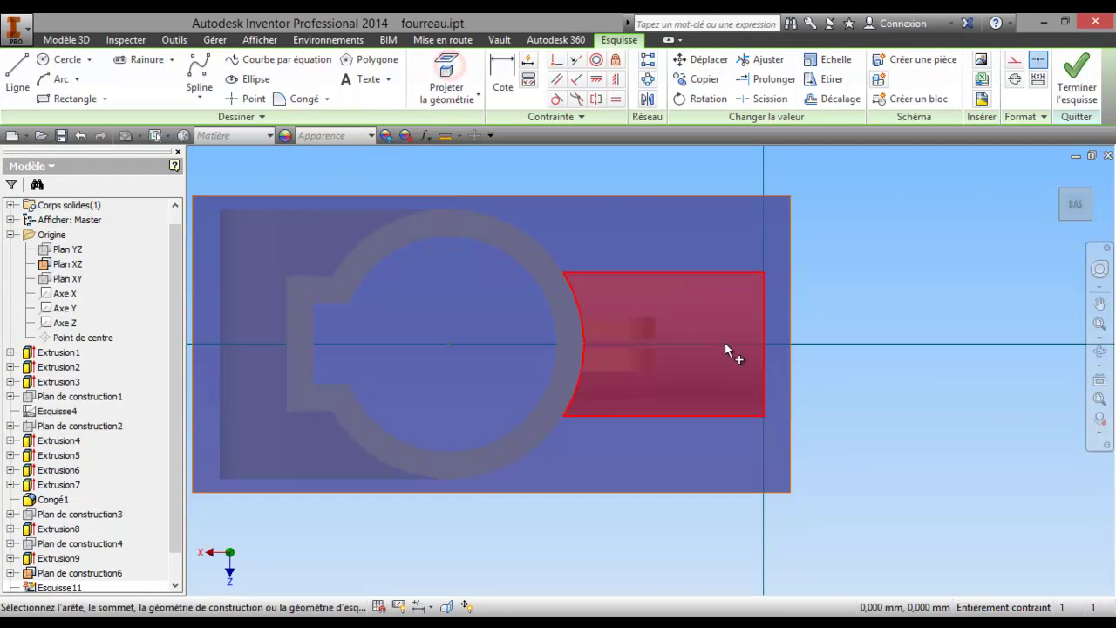
pyautogui.click(660, 316)
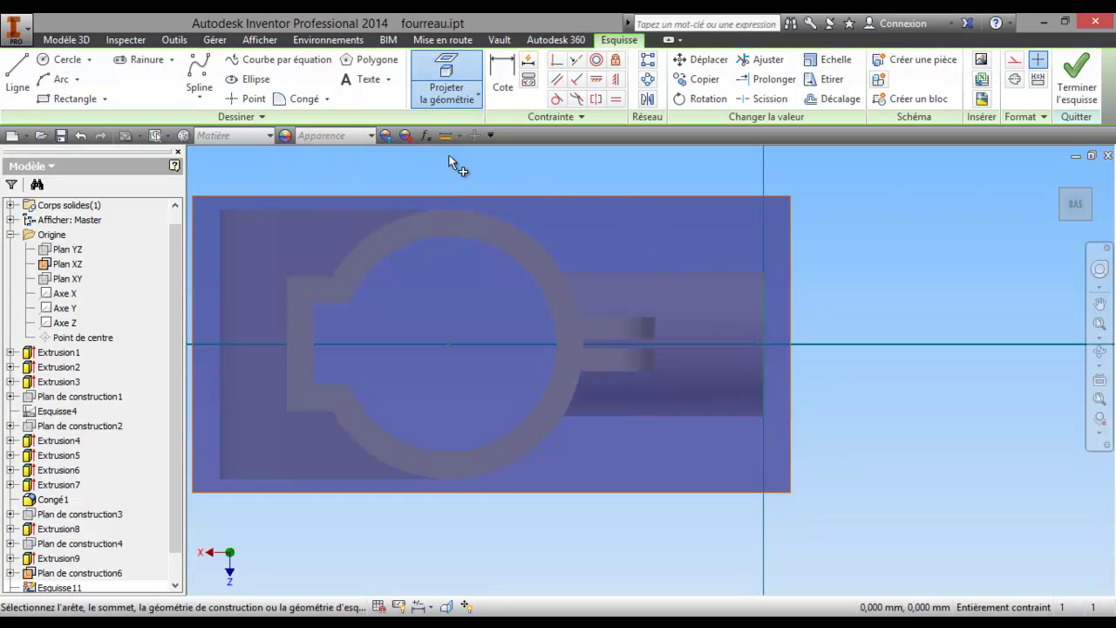
pyautogui.click(245, 101)
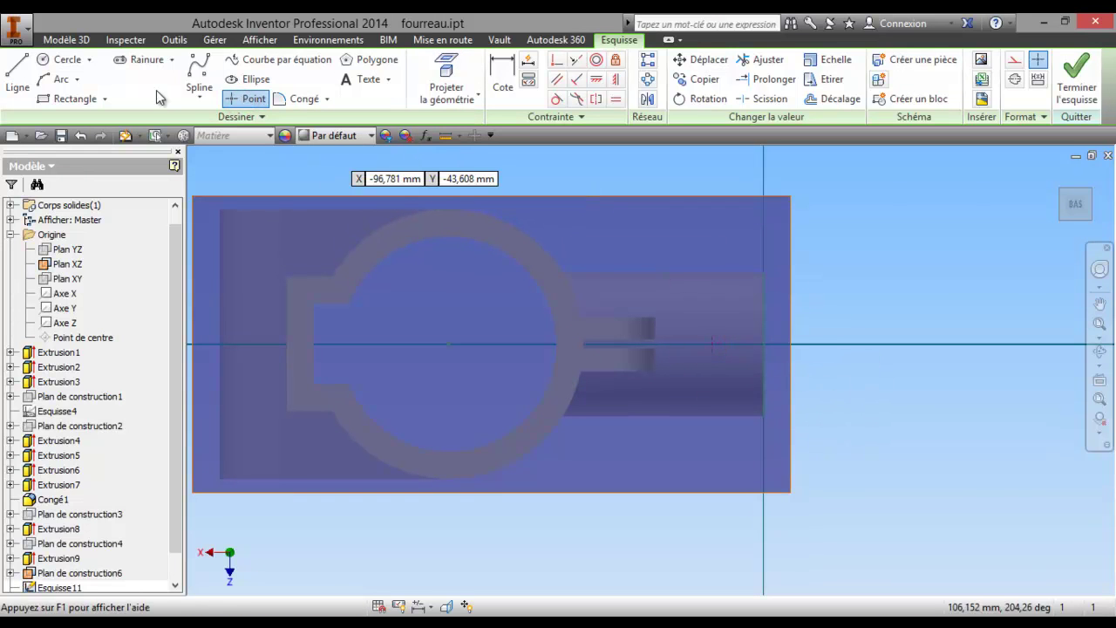
pyautogui.hotkey('alt', 'Tab')
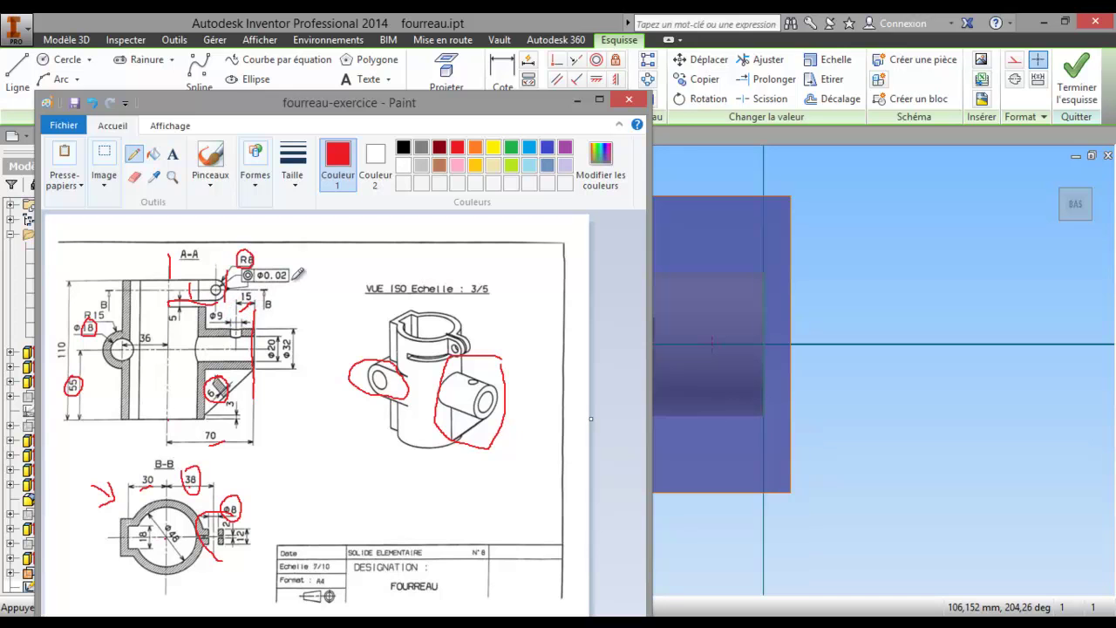
pyautogui.hotkey('alt', 'Tab')
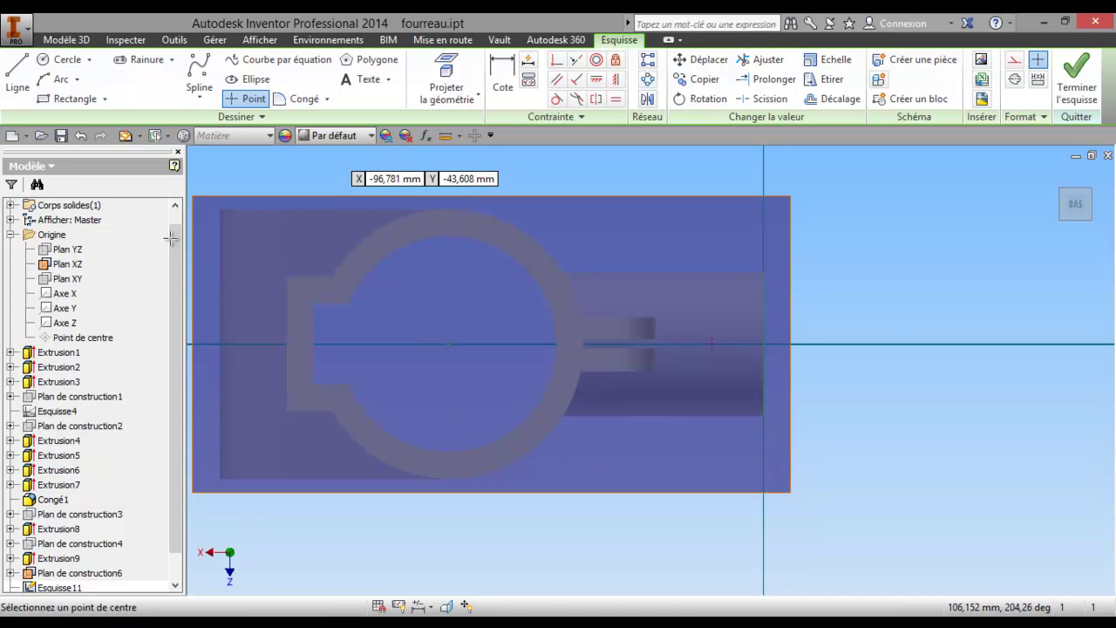
# - Dimension the sketch point 15 mm from the boss's end edge
pyautogui.click(502, 77)
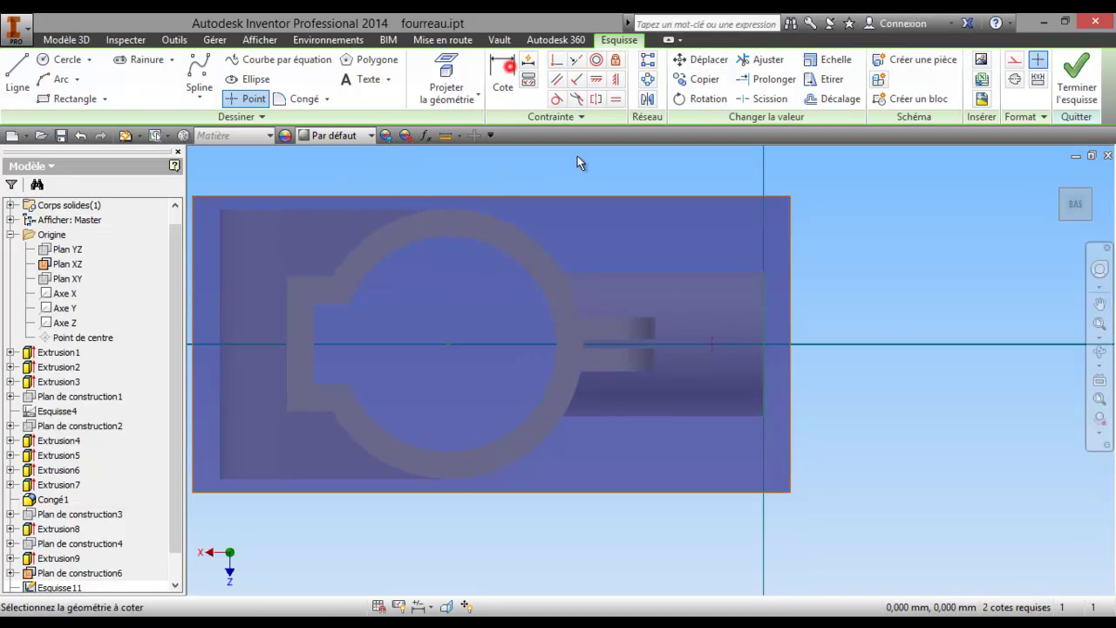
pyautogui.click(710, 345)
pyautogui.click(764, 341)
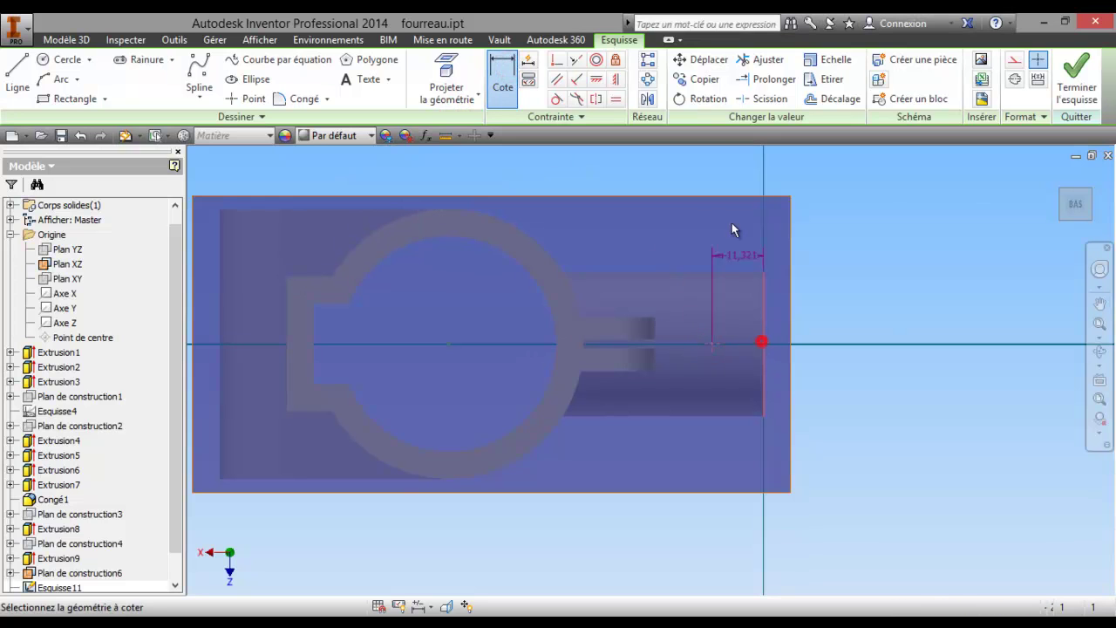
pyautogui.click(733, 183)
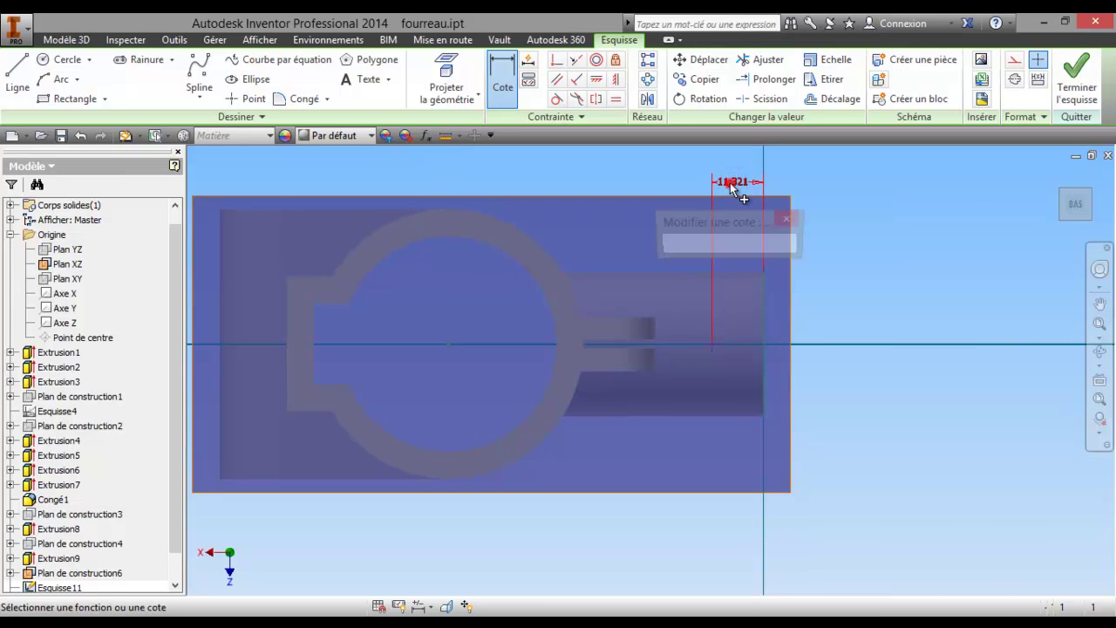
pyautogui.write('15')
pyautogui.press('Return')
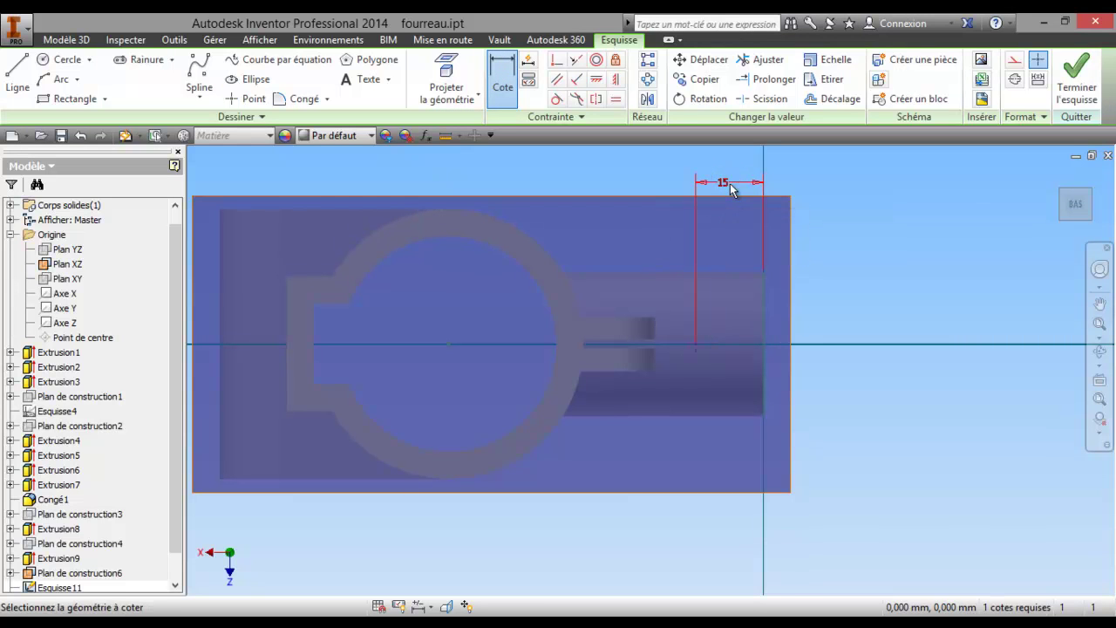
# - Draw a 9 mm diameter circle centred on the point and finish the sketch
pyautogui.click(71, 61)
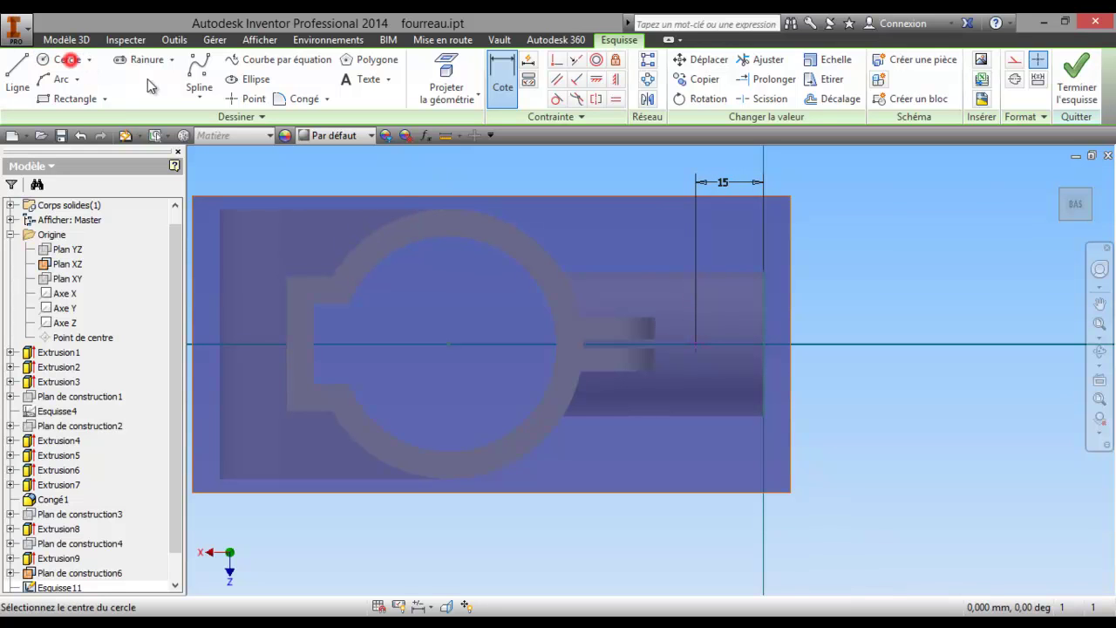
pyautogui.click(695, 345)
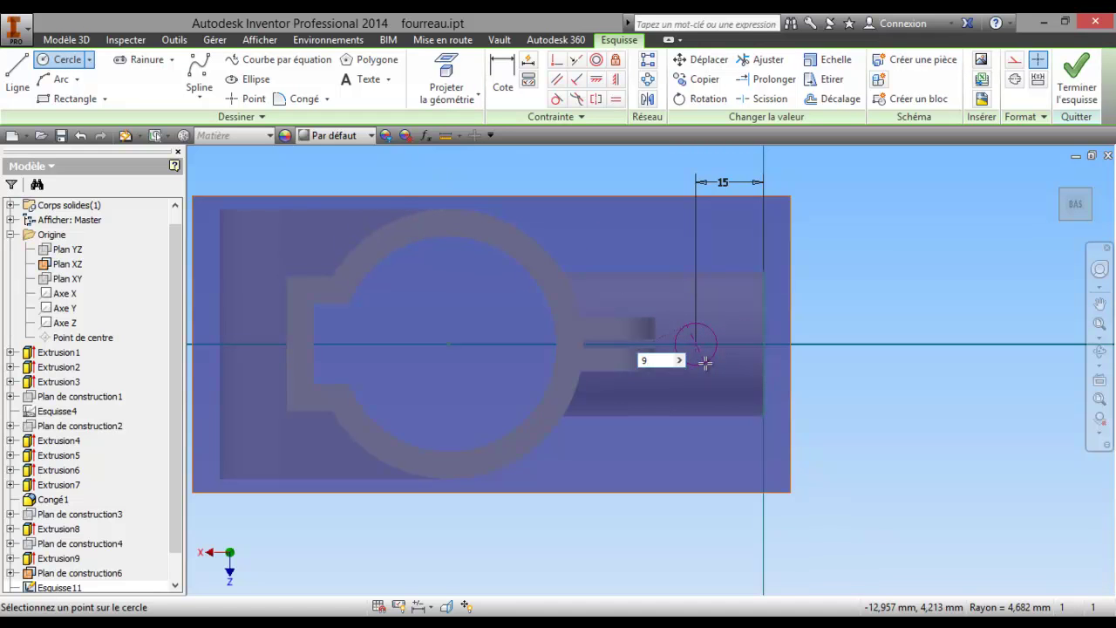
pyautogui.press('Return')
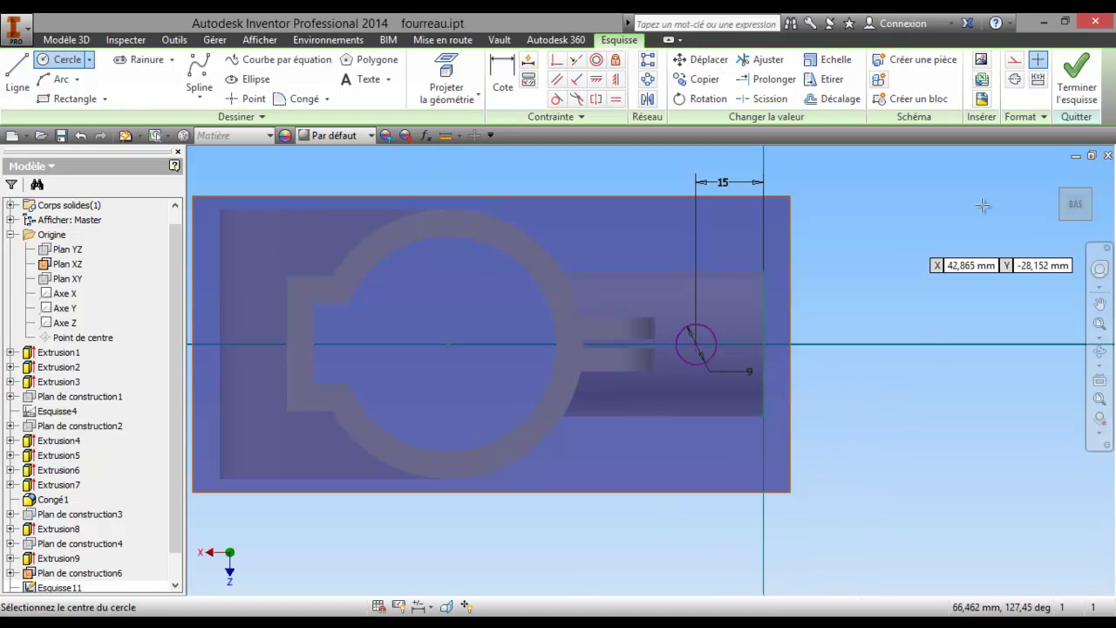
pyautogui.click(1082, 94)
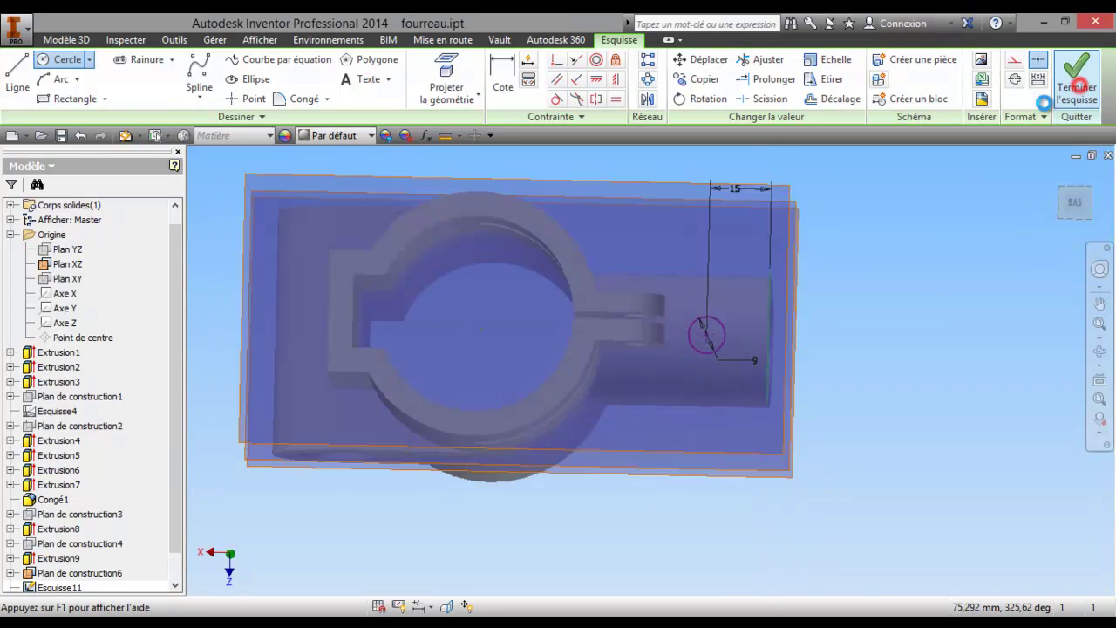
pyautogui.scroll(2, 706, 301)
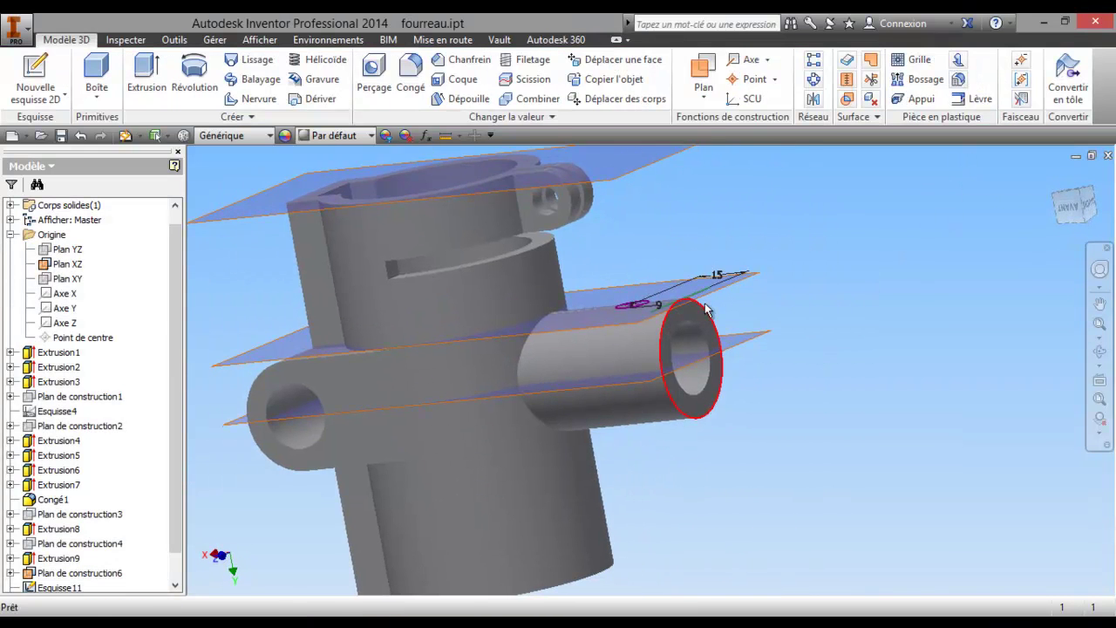
pyautogui.scroll(2, 696, 307)
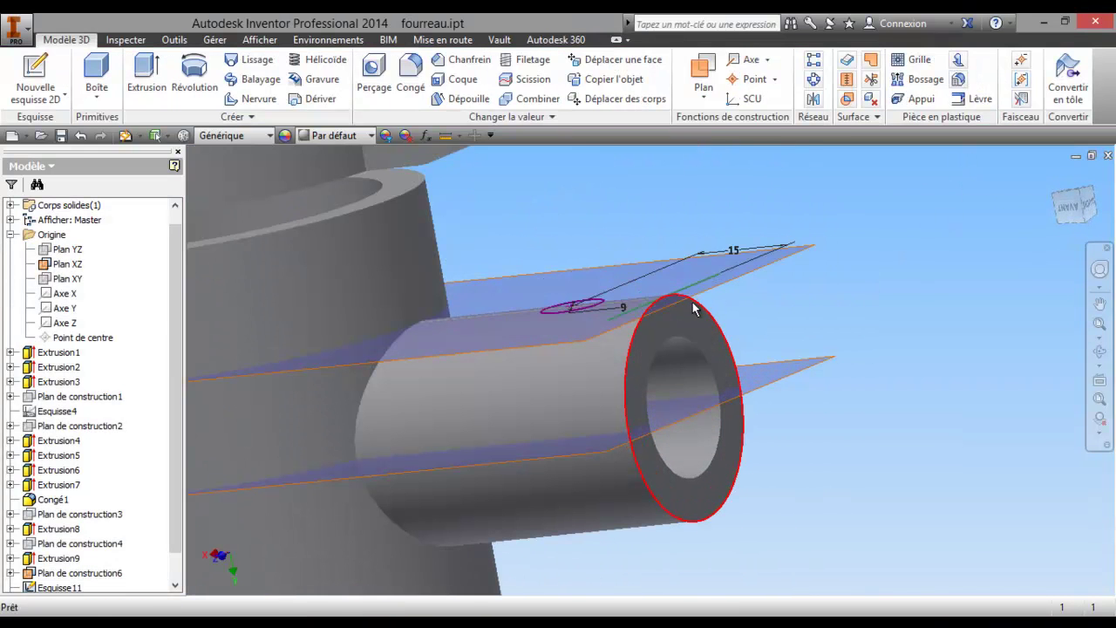
# - Extrude the 9 mm circle with extent Jusque, ending at the tube's inner bore face
pyautogui.click(148, 74)
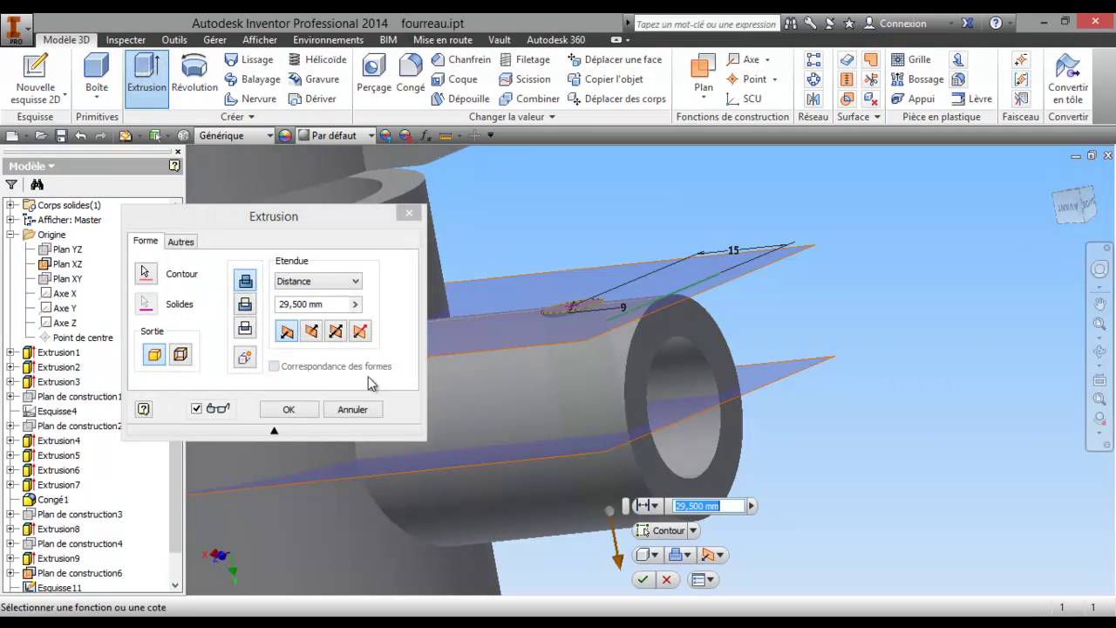
pyautogui.click(356, 281)
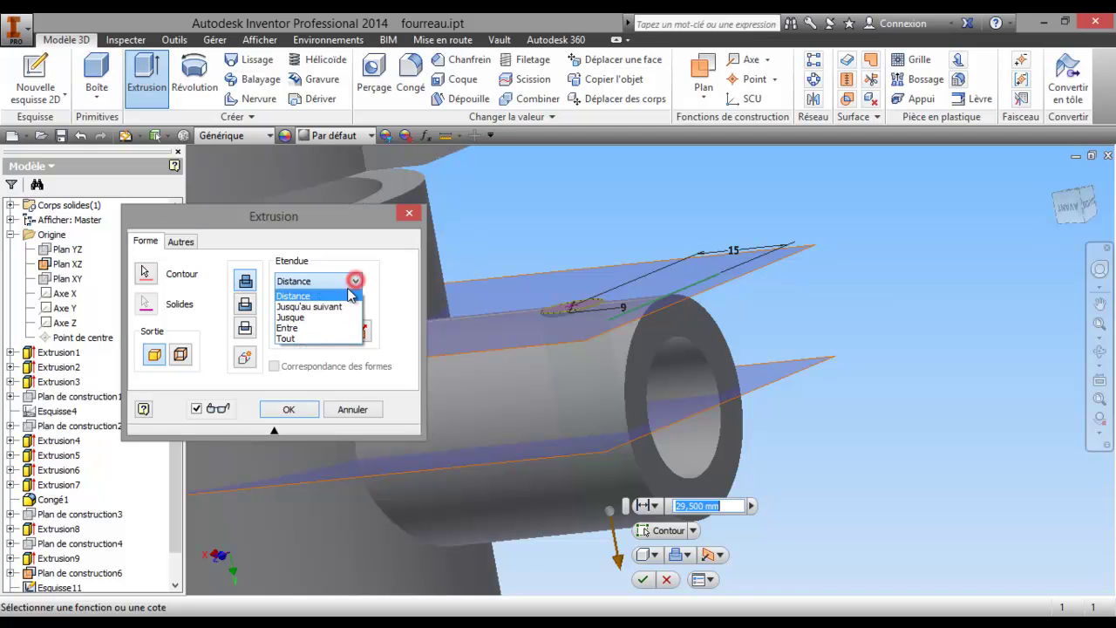
pyautogui.click(328, 312)
pyautogui.click(688, 417)
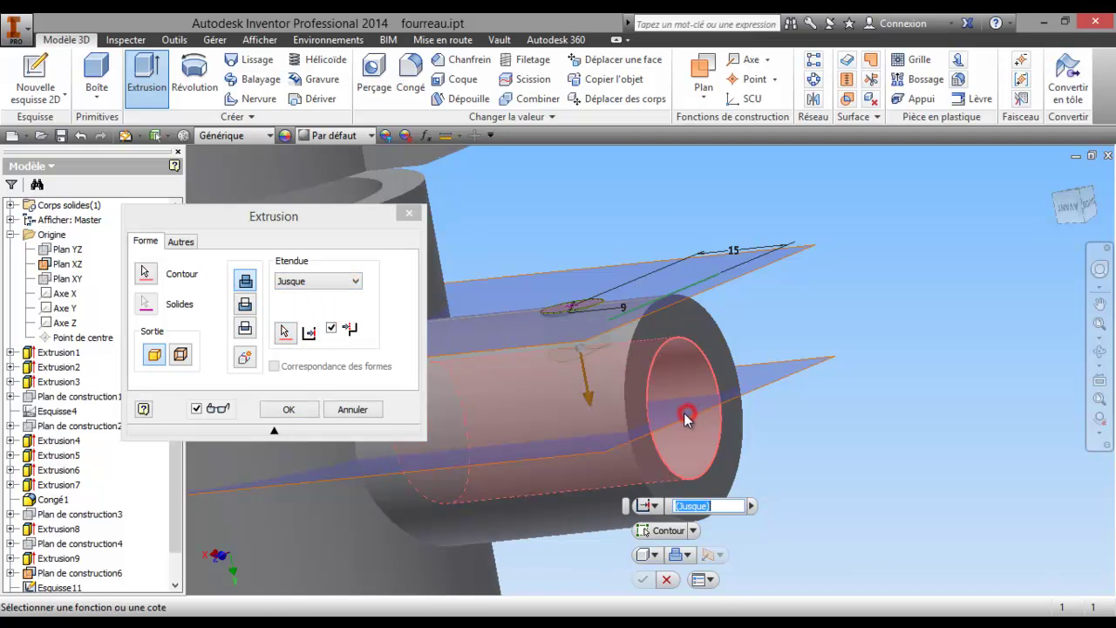
pyautogui.click(1101, 352)
pyautogui.moveTo(741, 349)
pyautogui.mouseDown()
pyautogui.moveTo(606, 343)
pyautogui.moveTo(578, 309)
pyautogui.moveTo(579, 404)
pyautogui.moveTo(641, 410)
pyautogui.mouseUp()
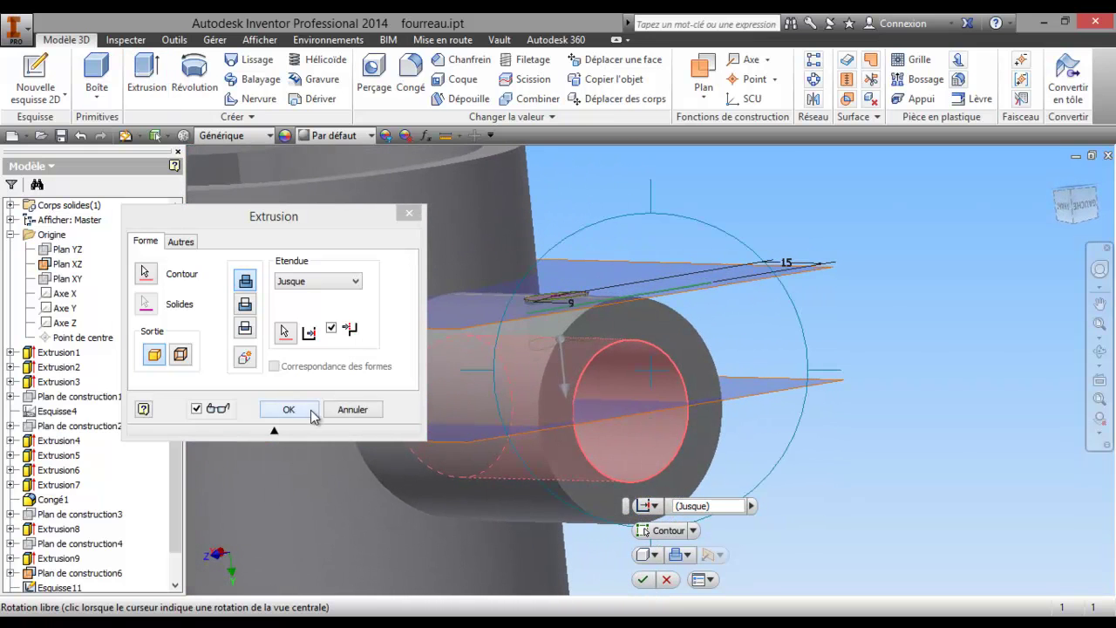
pyautogui.click(288, 410)
pyautogui.press('F5')
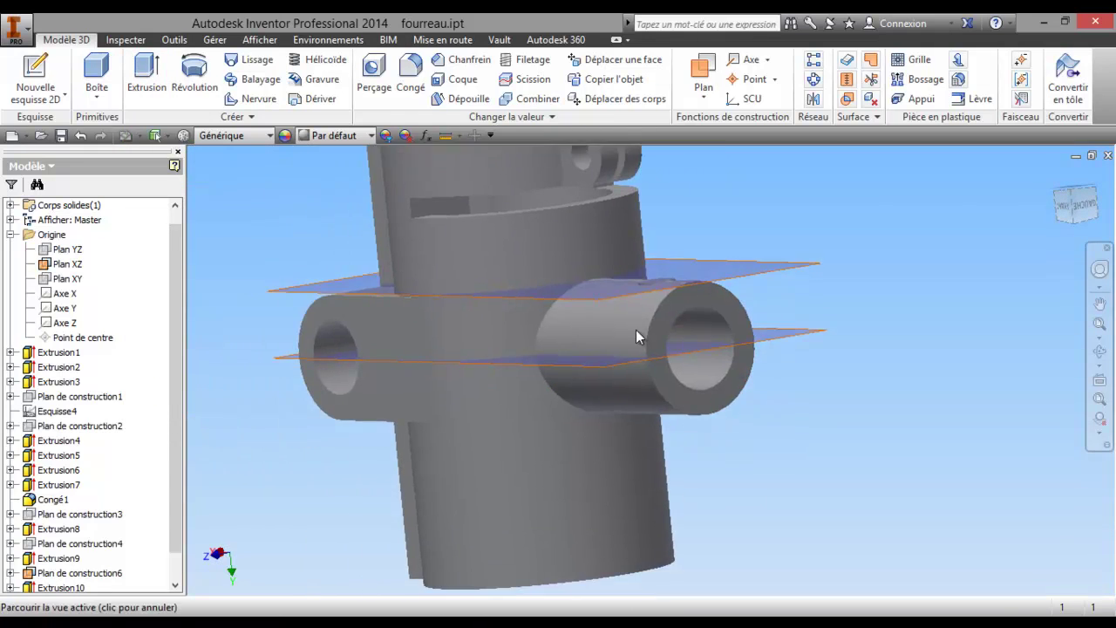
pyautogui.scroll(-1, 187, 495)
# - Edit Extrusion10 so it cuts the hole instead of adding material
pyautogui.click(1096, 351)
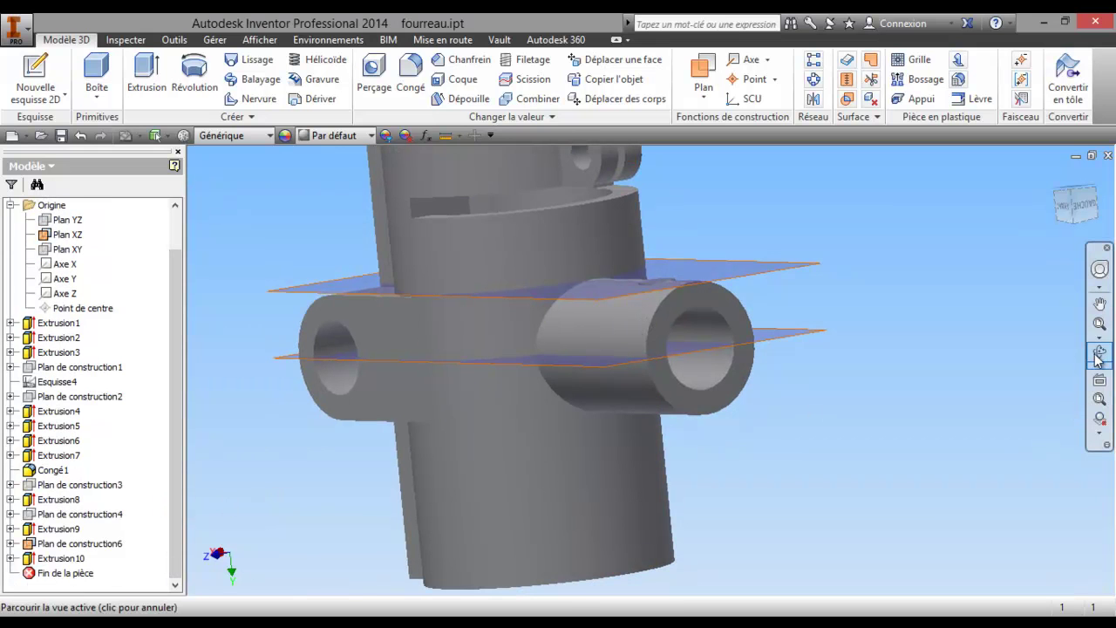
pyautogui.moveTo(723, 372); pyautogui.dragTo(707, 424)
pyautogui.rightClick(675, 413)
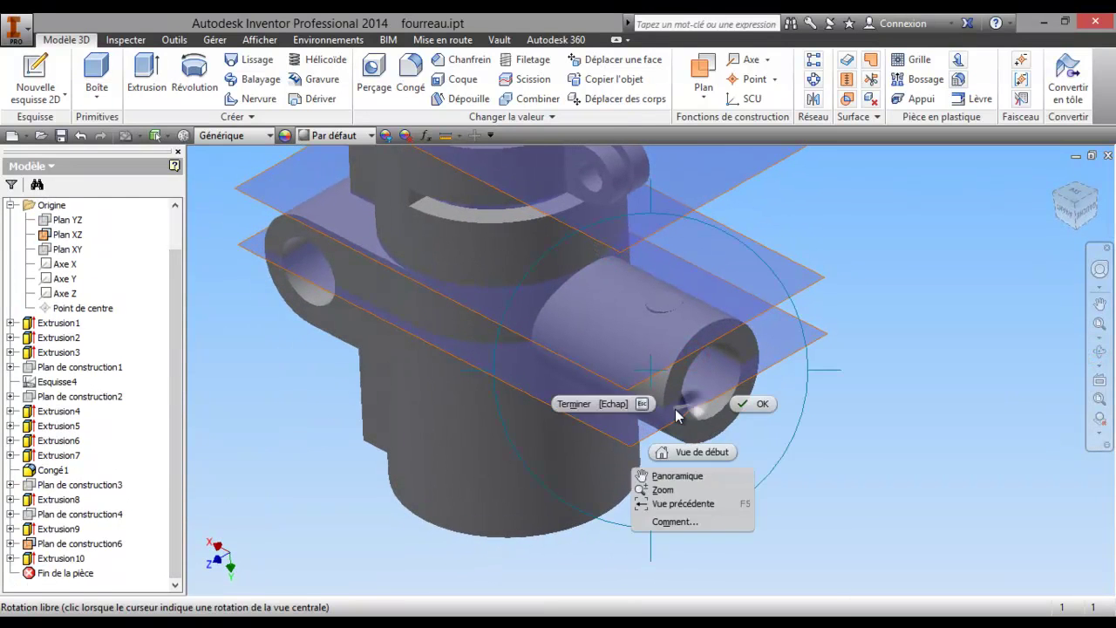
pyautogui.click(536, 433)
pyautogui.rightClick(78, 560)
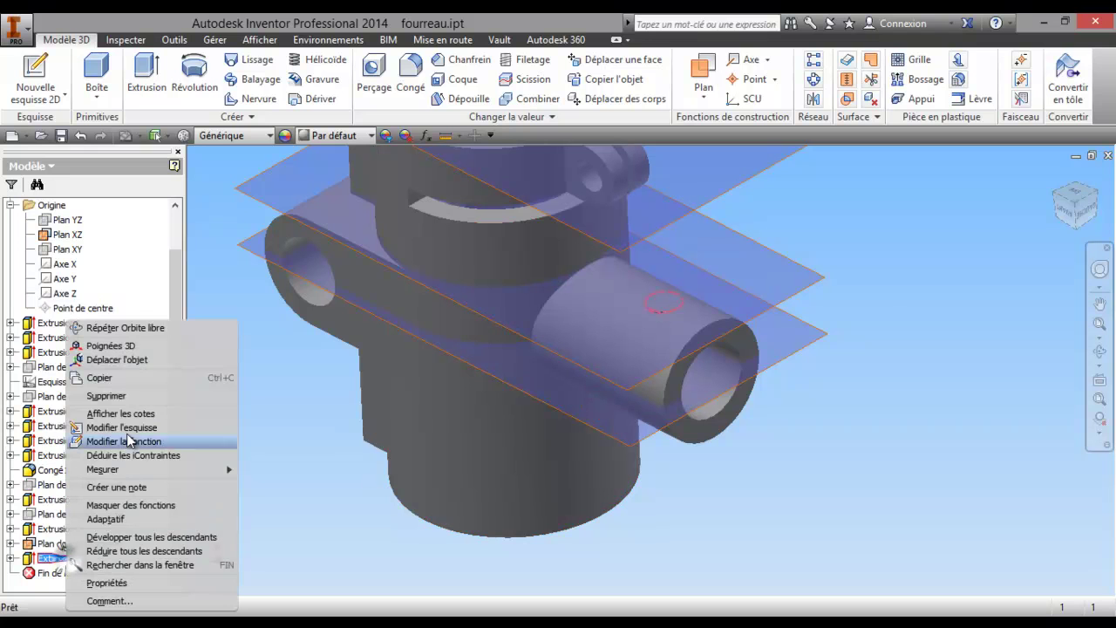
pyautogui.click(150, 442)
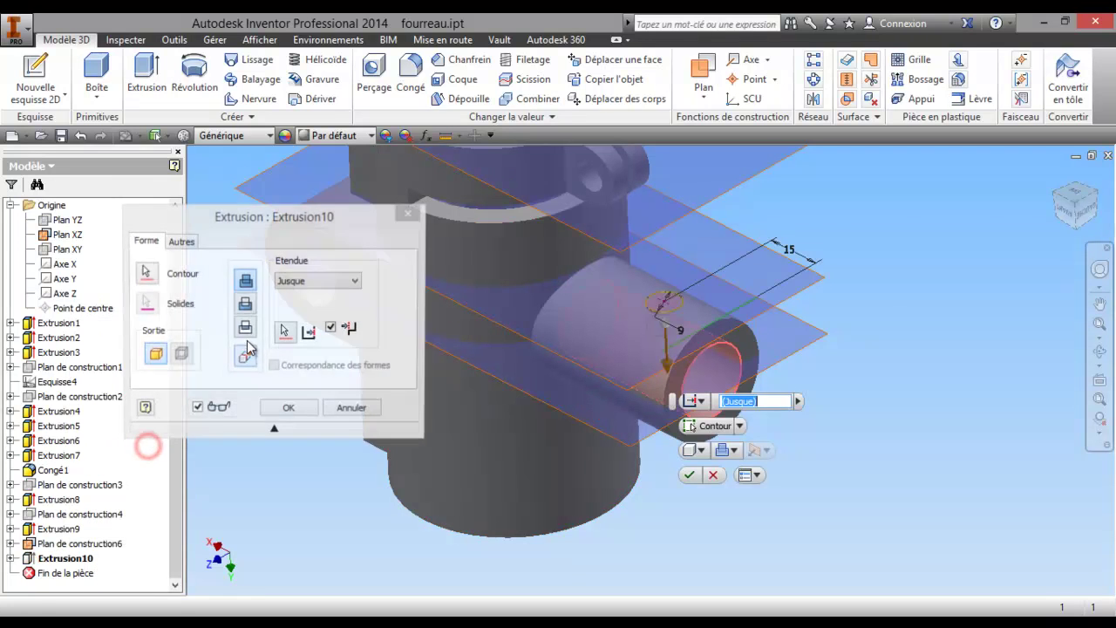
pyautogui.click(246, 303)
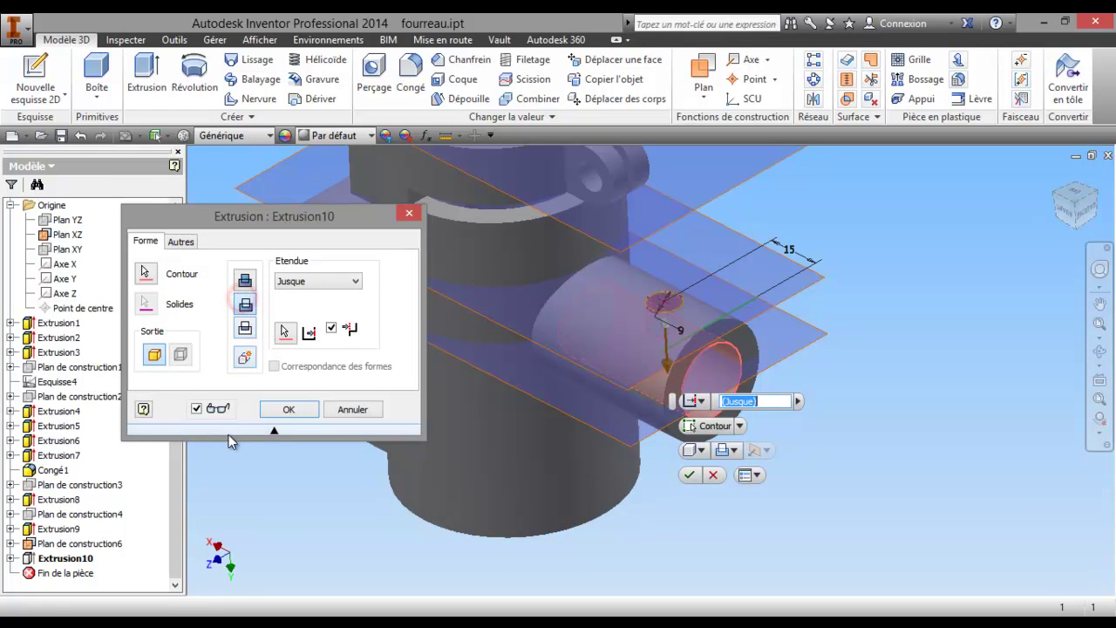
pyautogui.click(276, 412)
pyautogui.press('F6')
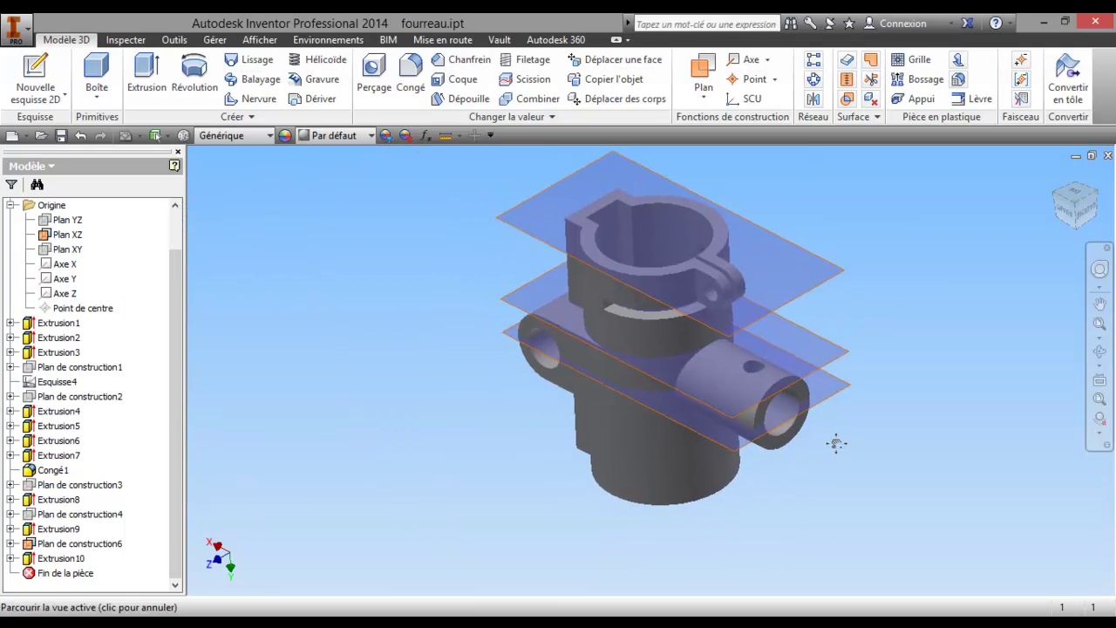
# - Hide Plan de construction6 and Plan XZ in the browser
pyautogui.rightClick(65, 543)
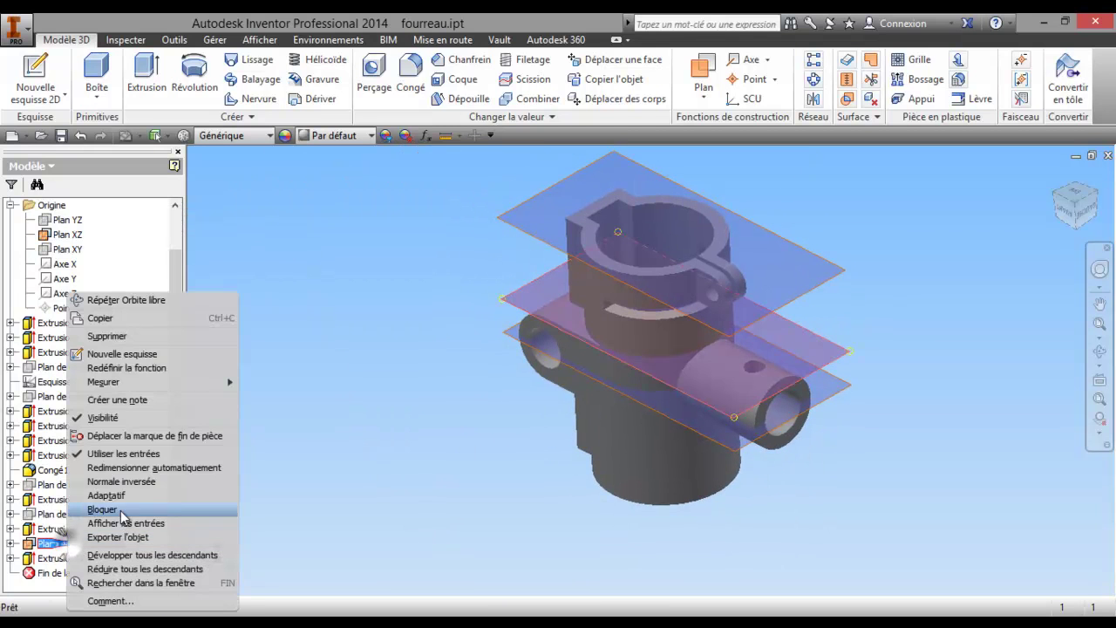
pyautogui.click(132, 424)
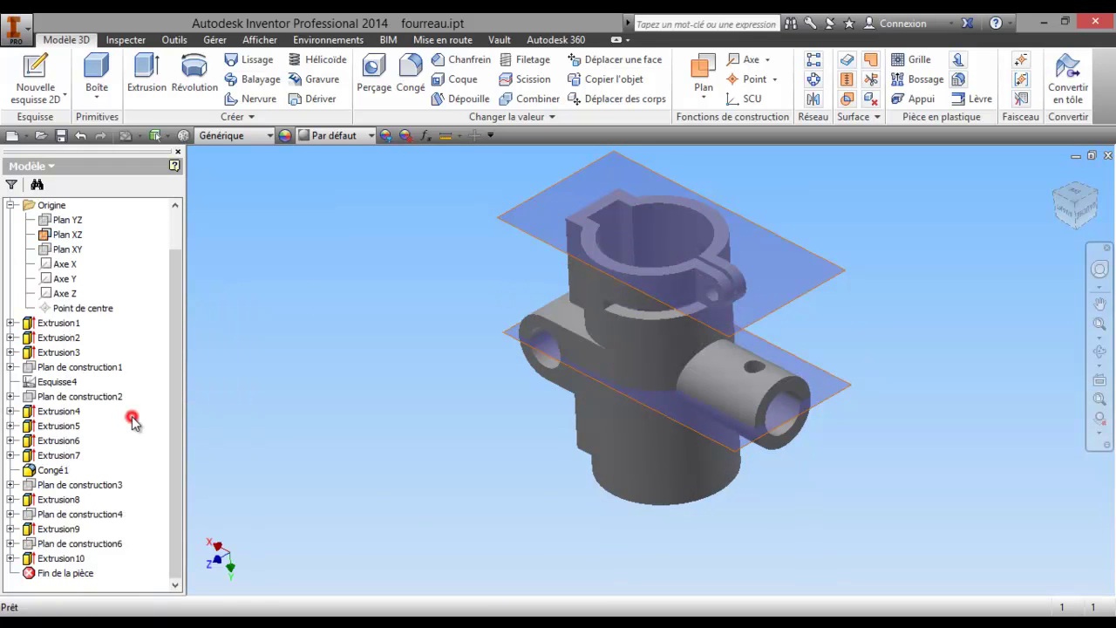
pyautogui.rightClick(78, 237)
pyautogui.click(122, 330)
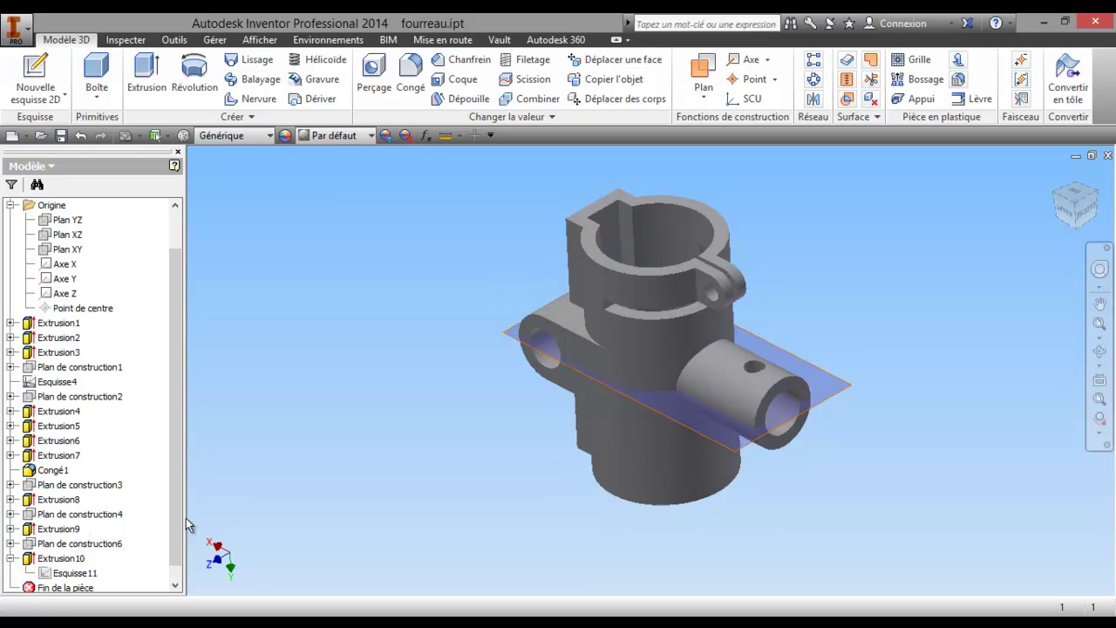
# - Reorient the part and compare it against the annotated Paint reference drawing
pyautogui.moveTo(186, 519); pyautogui.dragTo(189, 489, button='middle')
pyautogui.scroll(-1, 179, 505)
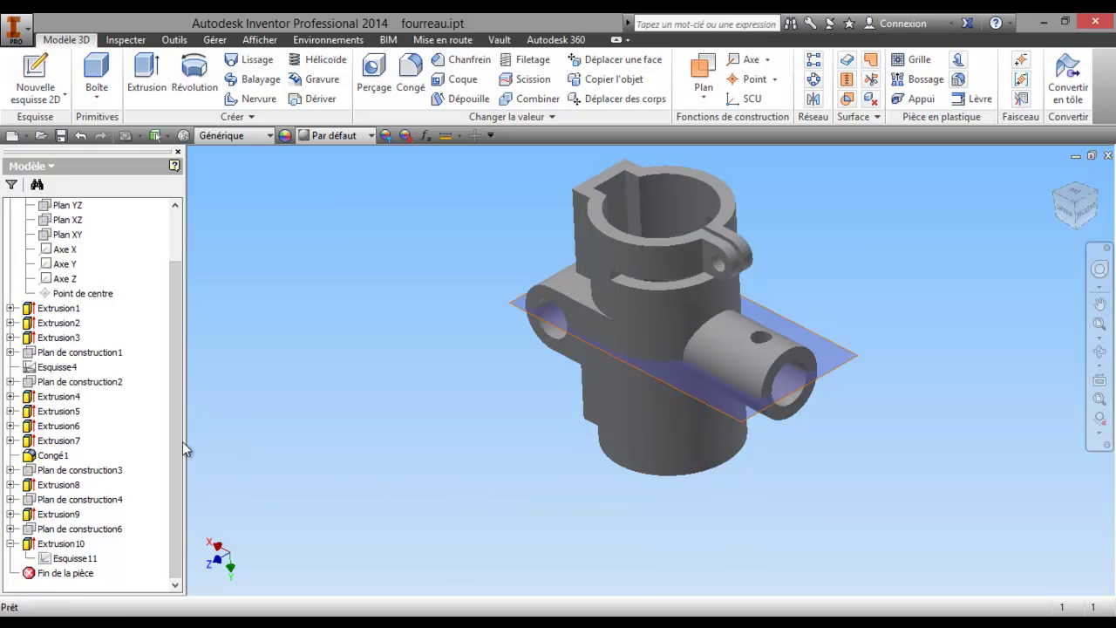
pyautogui.moveTo(437, 454)
pyautogui.keyDown('shift'); pyautogui.mouseDown(button='middle')
pyautogui.moveTo(479, 450)
pyautogui.moveTo(528, 378)
pyautogui.moveTo(500, 375)
pyautogui.moveTo(586, 419)
pyautogui.mouseUp(button='middle'); pyautogui.keyUp('shift')
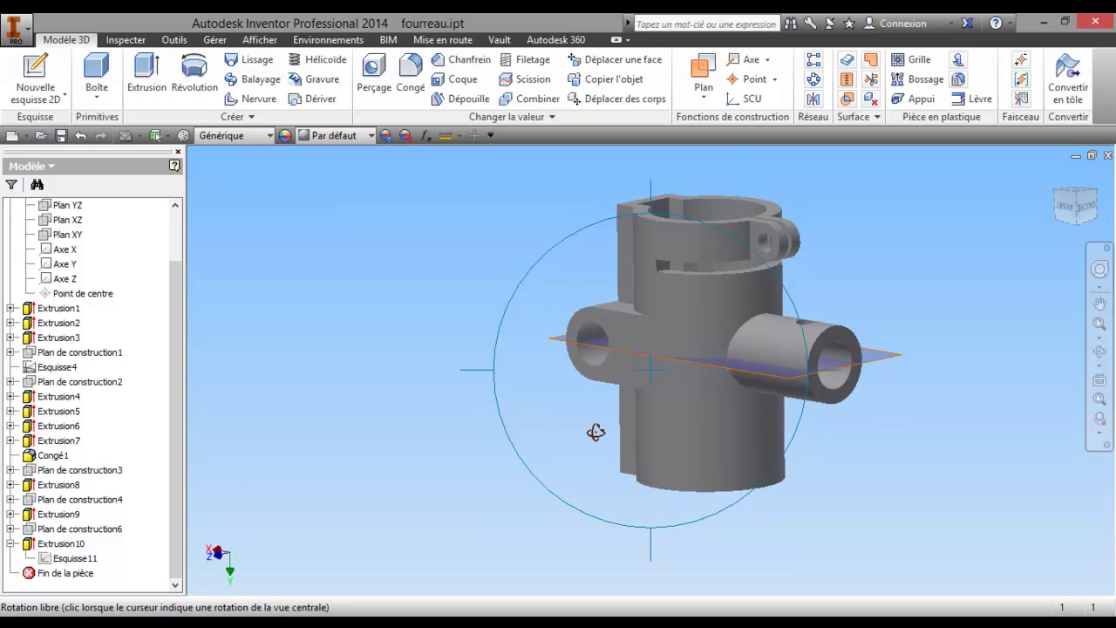
pyautogui.moveTo(780, 379); pyautogui.dragTo(950, 392, button='middle')
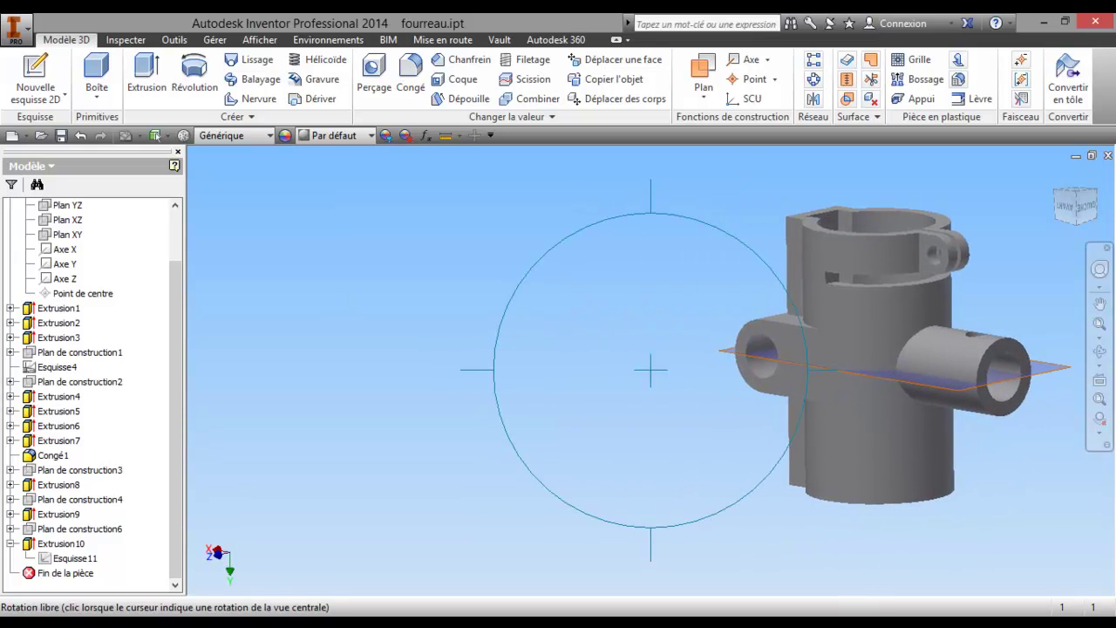
pyautogui.hotkey('alt', 'Tab')
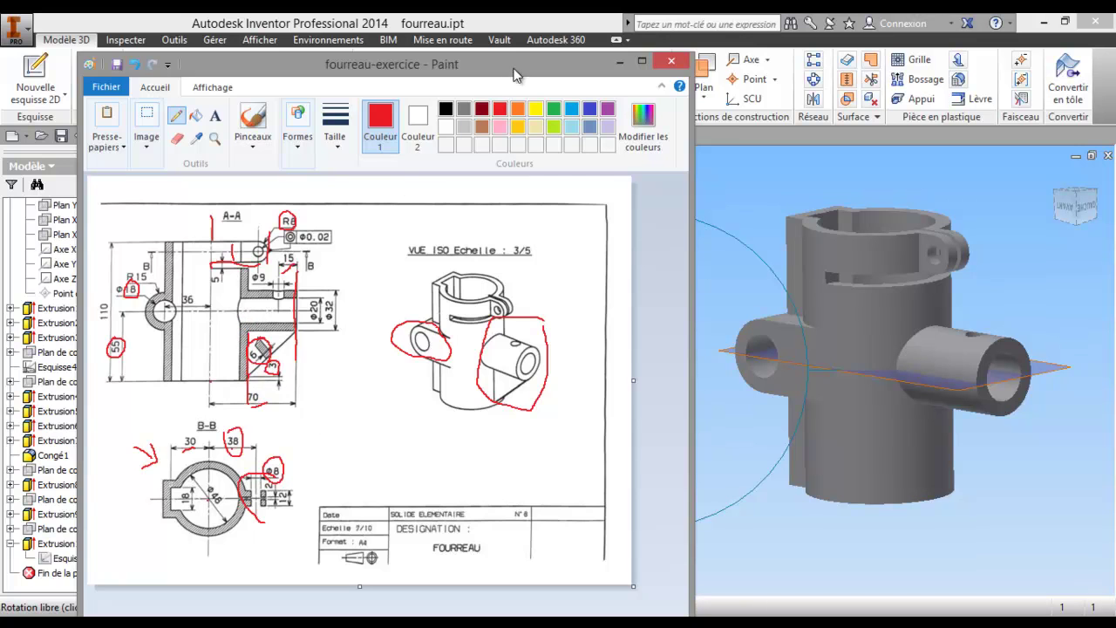
pyautogui.click(619, 62)
pyautogui.moveTo(731, 402); pyautogui.dragTo(648, 404)
pyautogui.rightClick(565, 382)
pyautogui.click(498, 375)
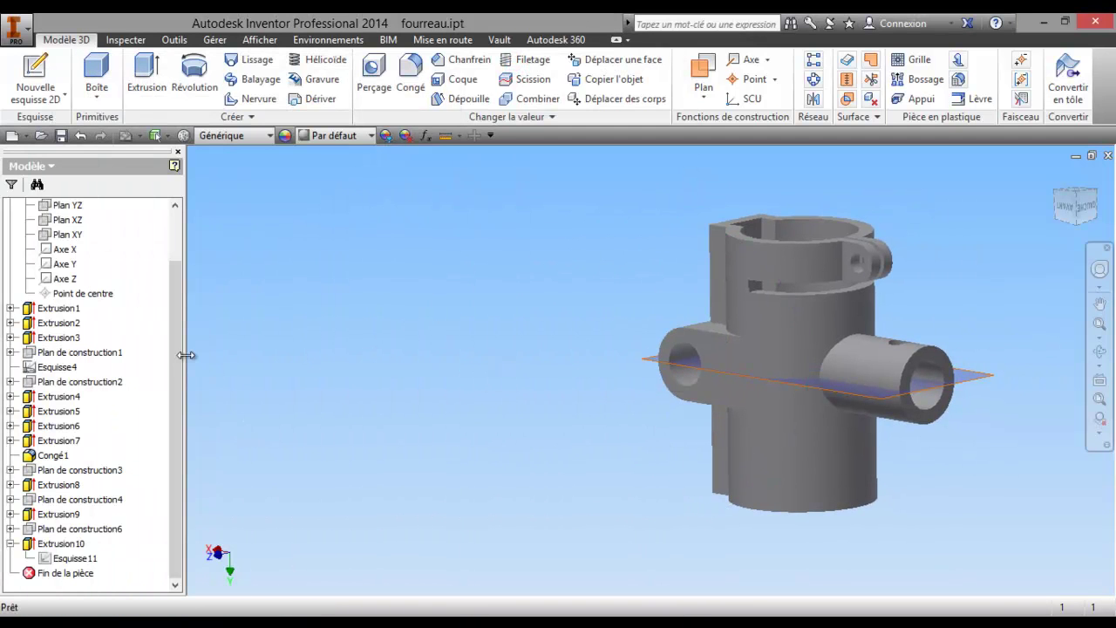
pyautogui.scroll(2, 175, 354)
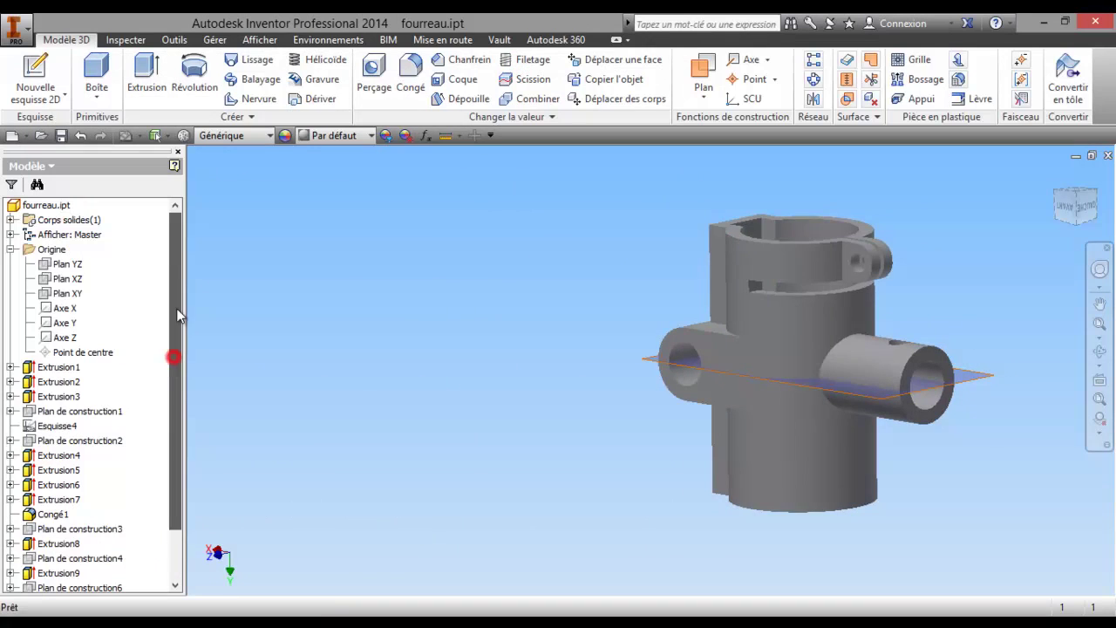
# - Briefly show Plan XY and start a work plane, then cancel and hide Plan XY again
pyautogui.rightClick(59, 297)
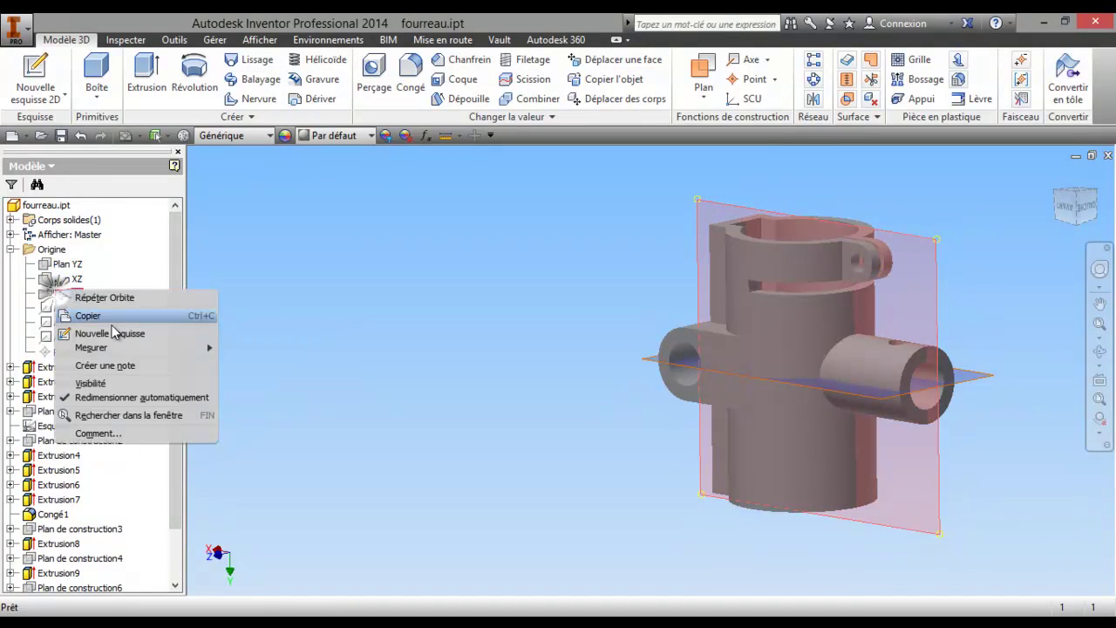
pyautogui.click(121, 382)
pyautogui.click(703, 74)
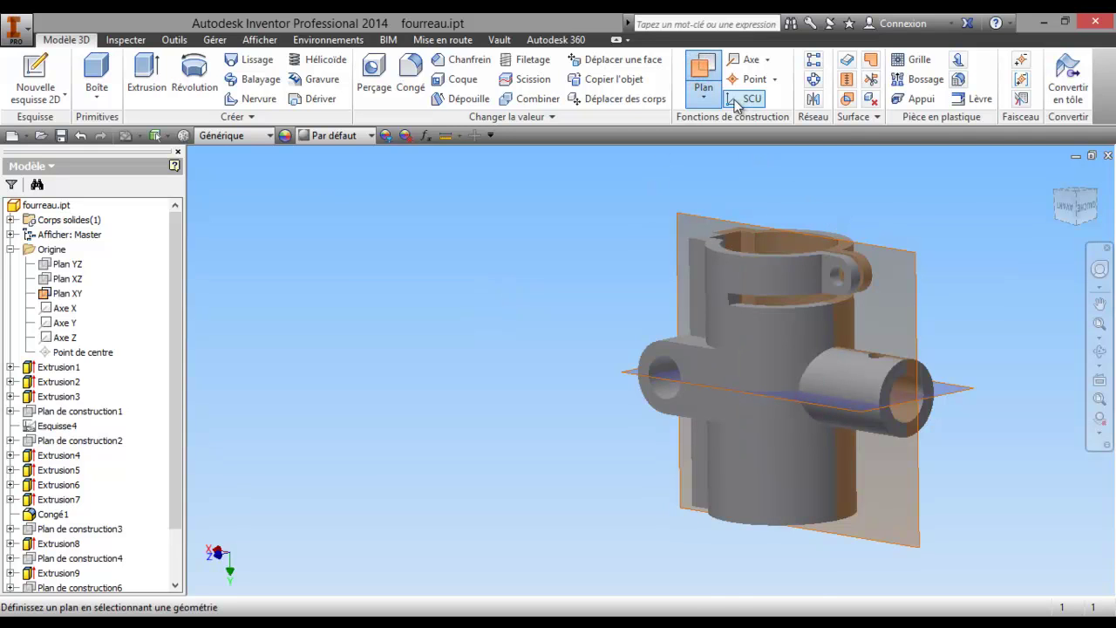
pyautogui.click(704, 98)
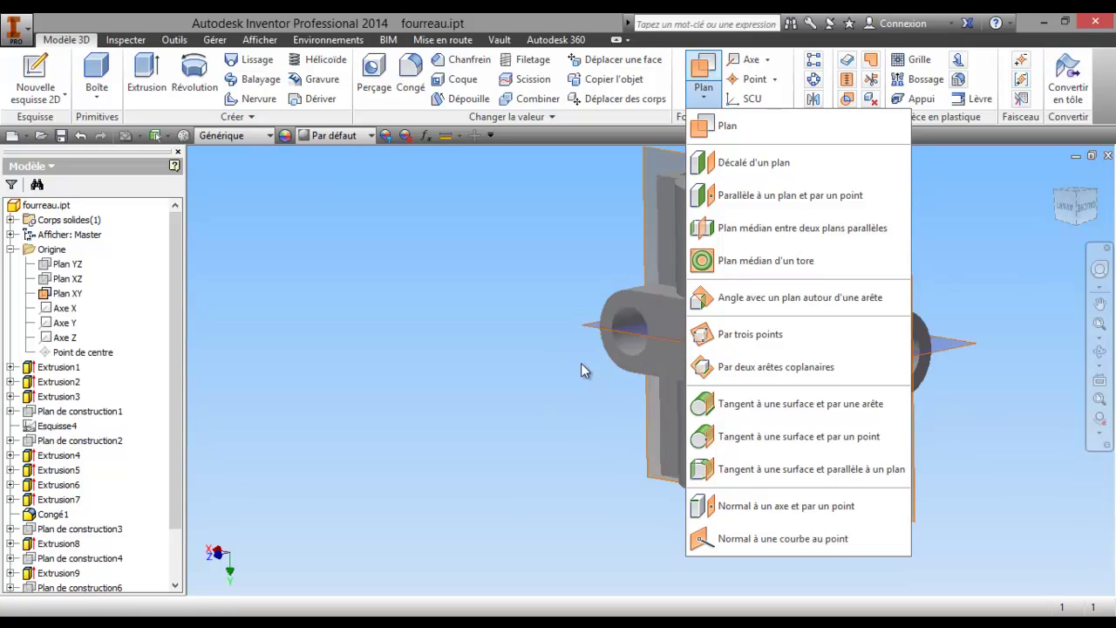
pyautogui.click(586, 268)
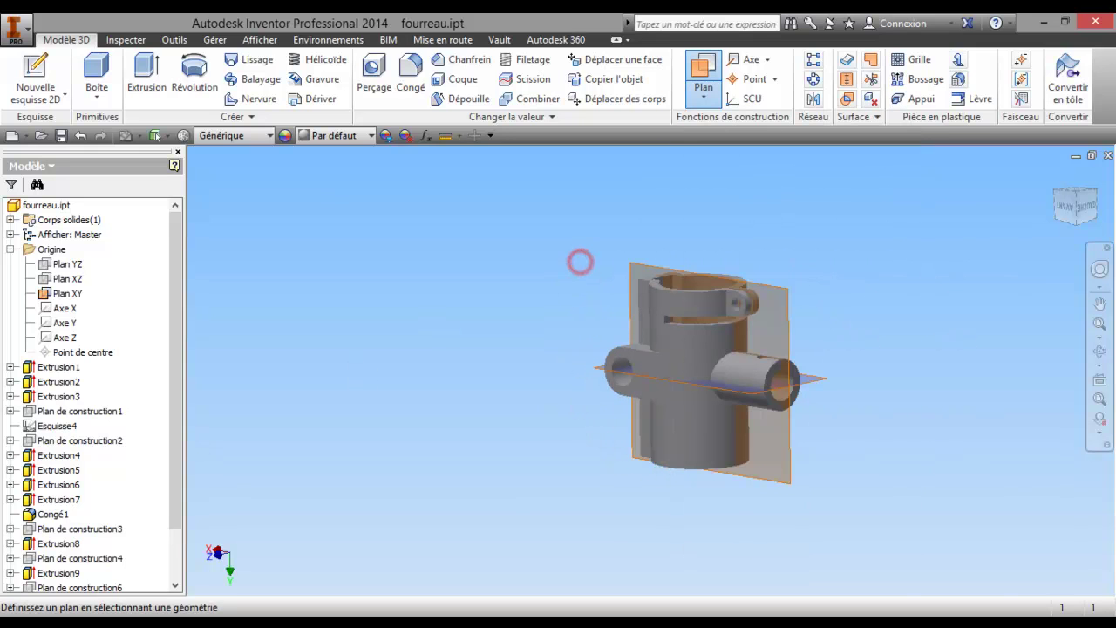
pyautogui.rightClick(67, 293)
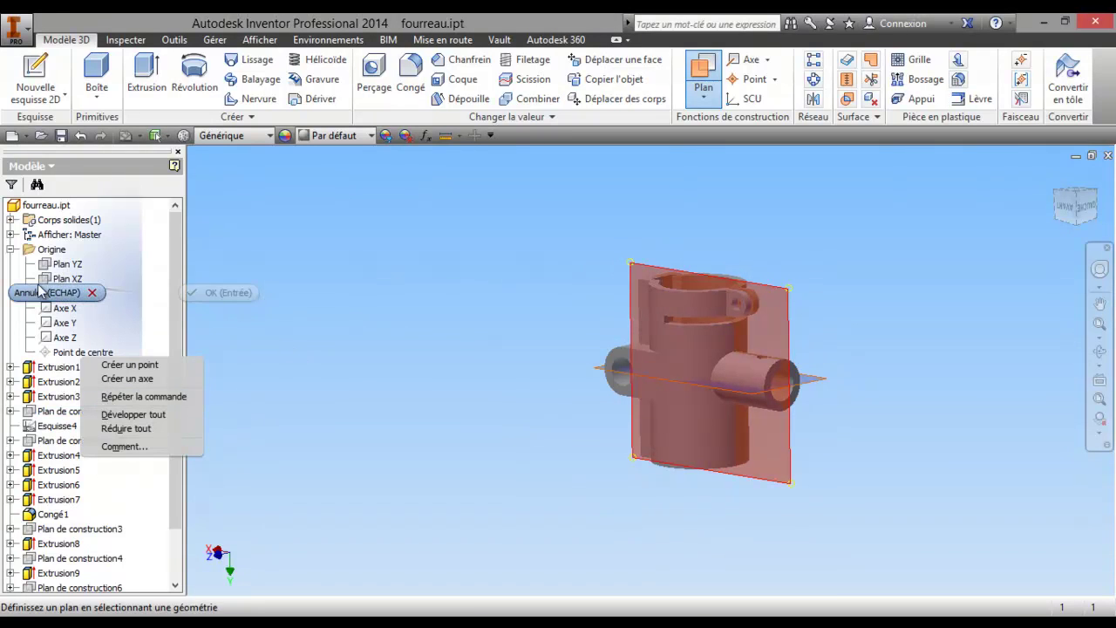
pyautogui.click(48, 293)
pyautogui.rightClick(78, 295)
pyautogui.click(110, 381)
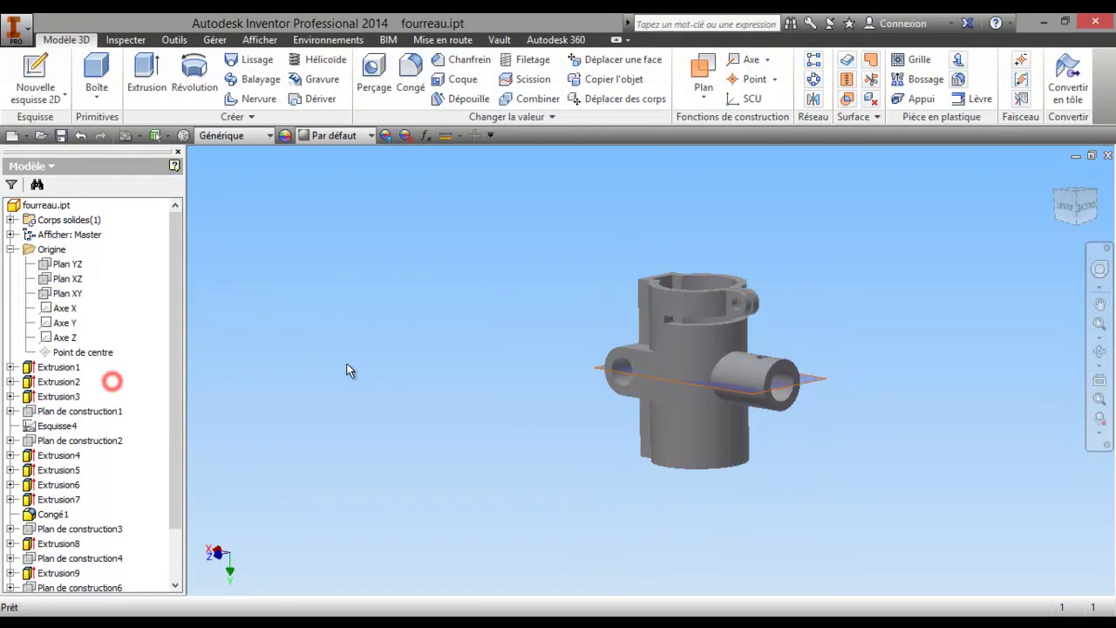
# - Show Plan YZ and create a work plane tangent to the tube's outer surface, parallel to Plan YZ
pyautogui.rightClick(72, 267)
pyautogui.click(113, 349)
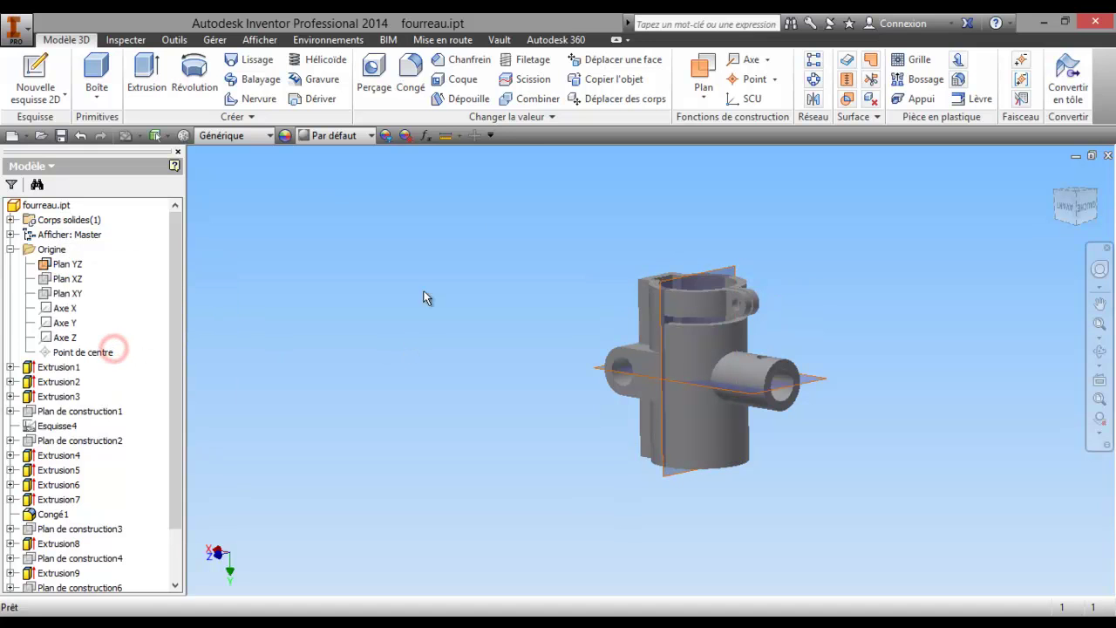
pyautogui.click(704, 93)
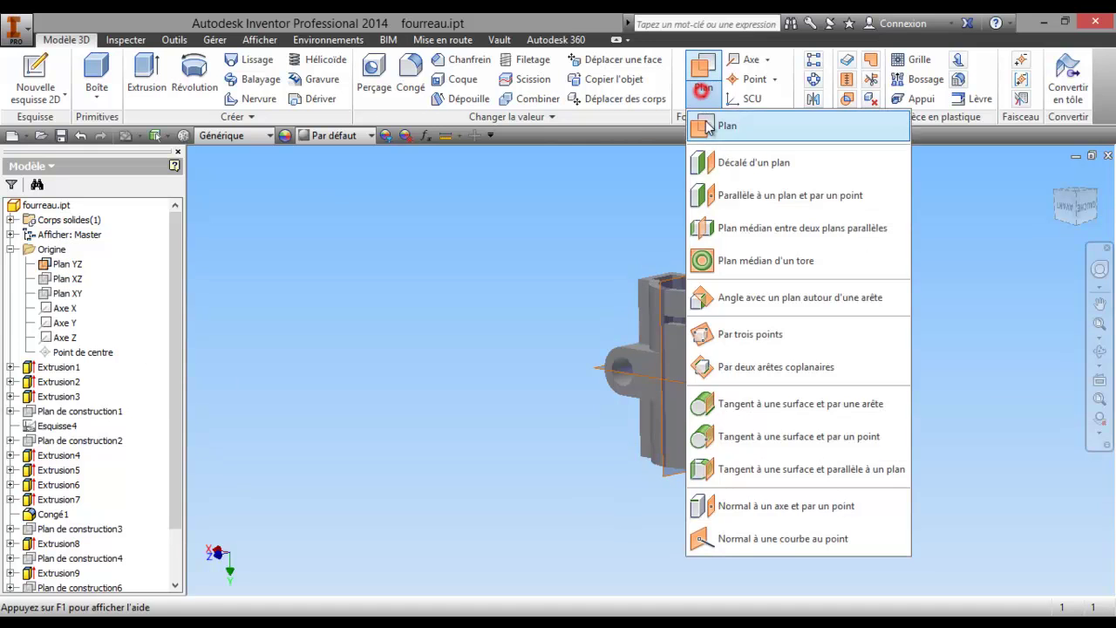
pyautogui.click(729, 473)
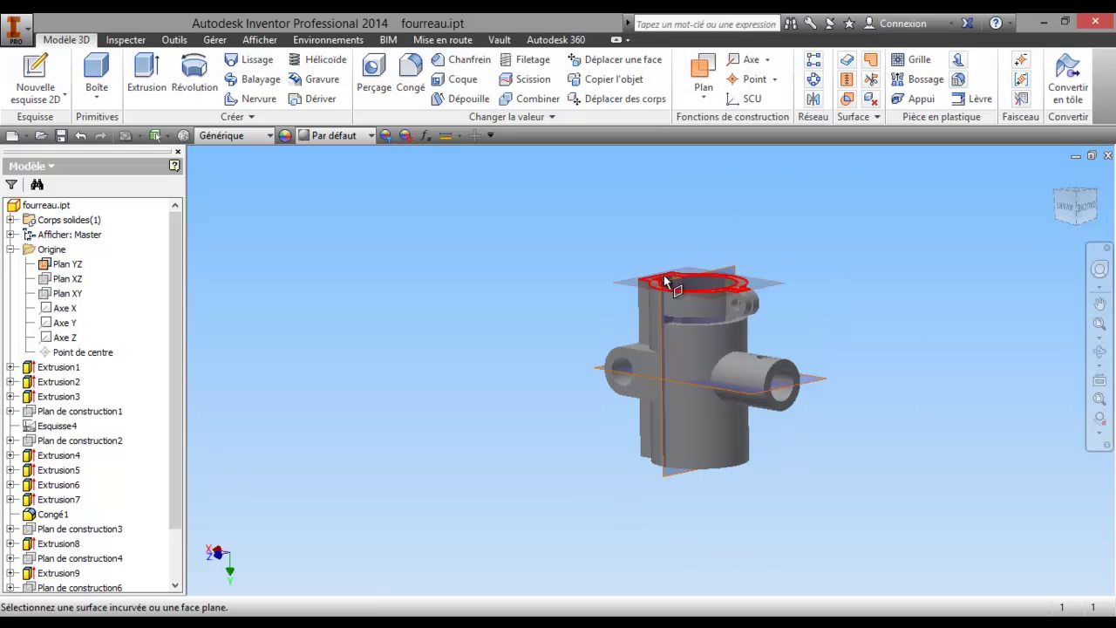
pyautogui.click(698, 311)
pyautogui.click(721, 305)
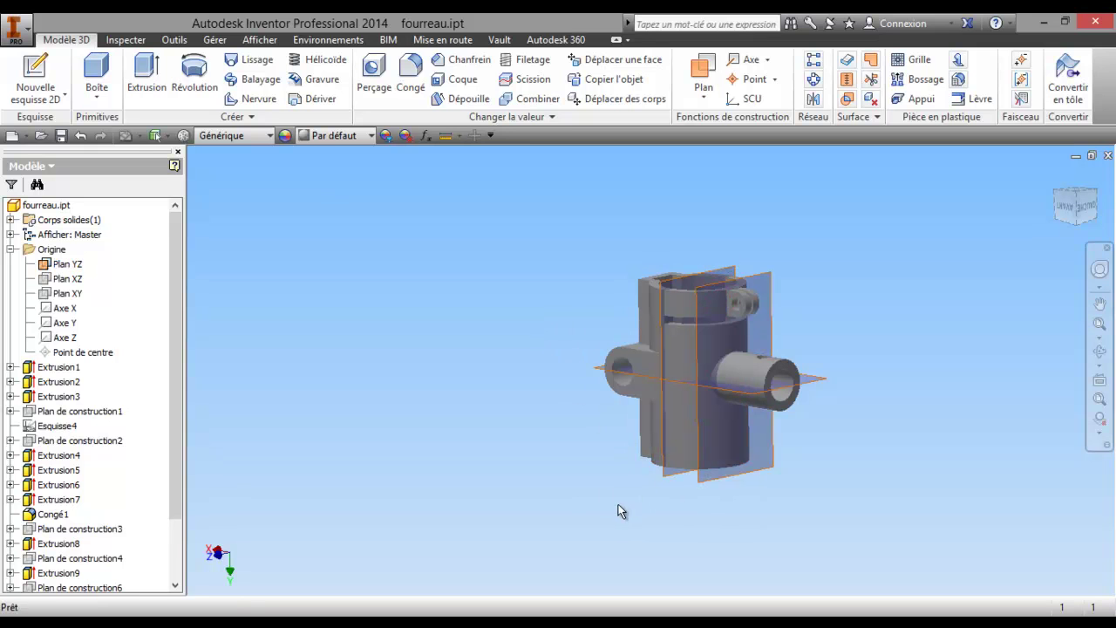
pyautogui.rightClick(708, 479)
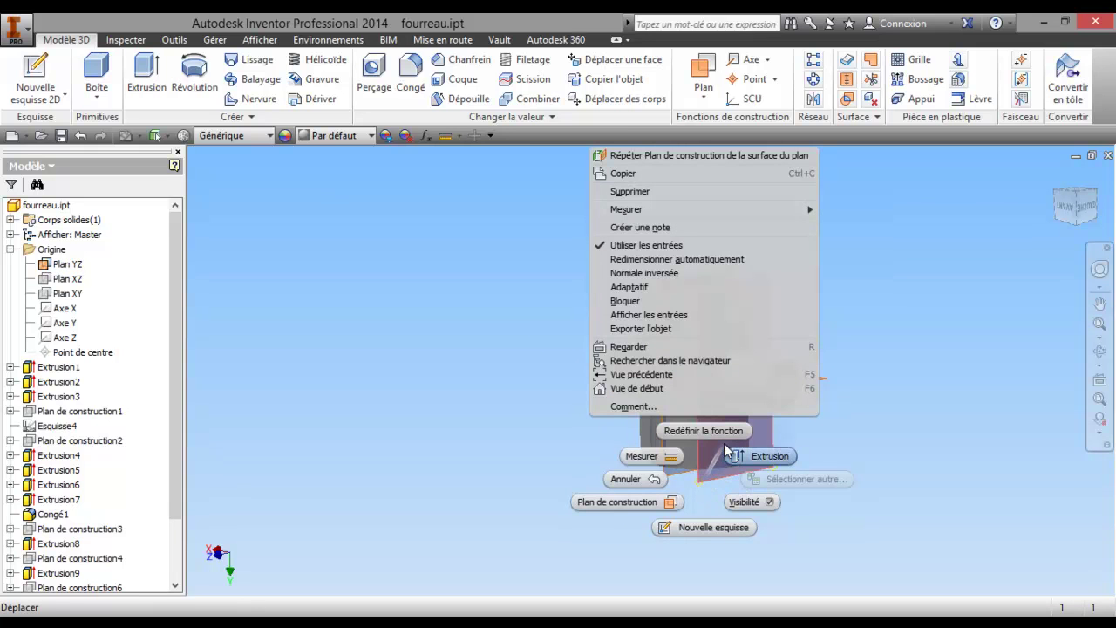
# - Start a sketch on the tangent construction plane and project the part's right edge
pyautogui.click(711, 527)
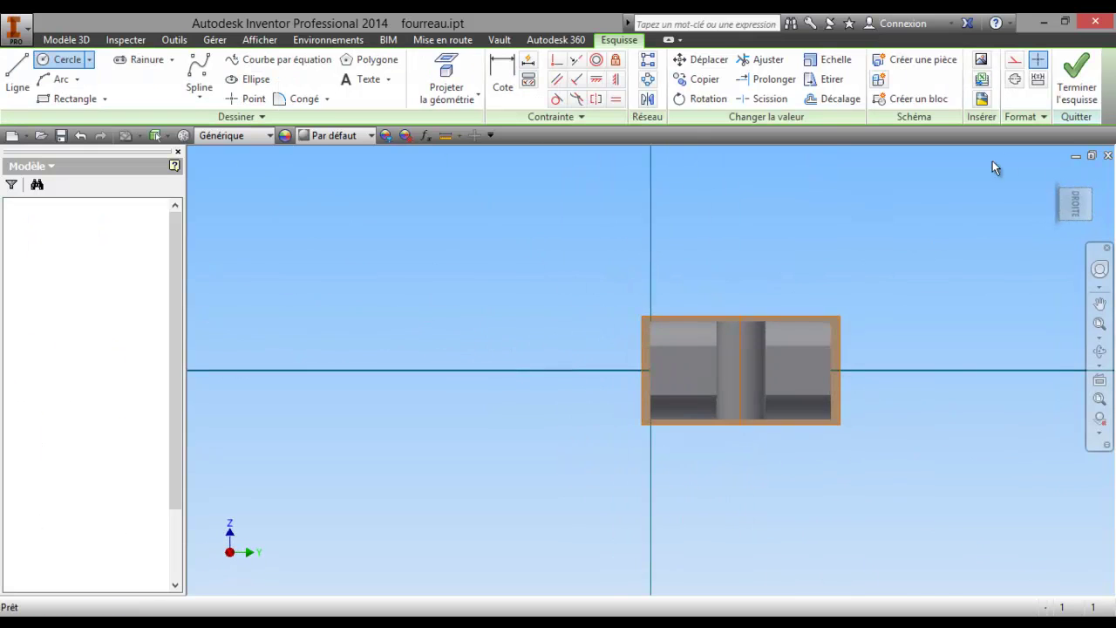
pyautogui.click(1078, 180)
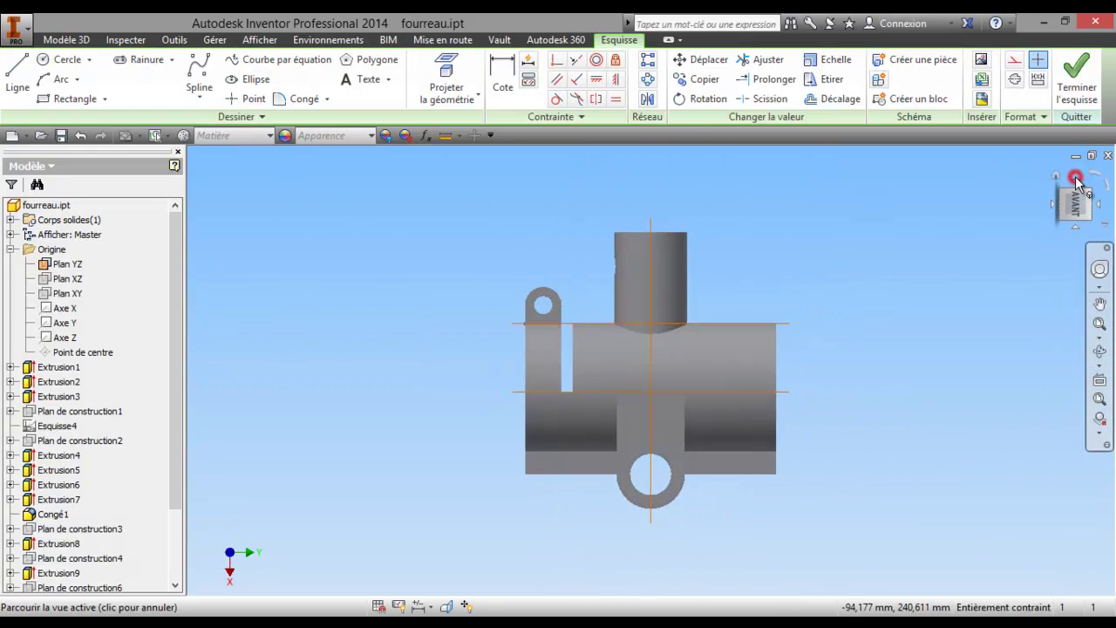
pyautogui.click(1077, 183)
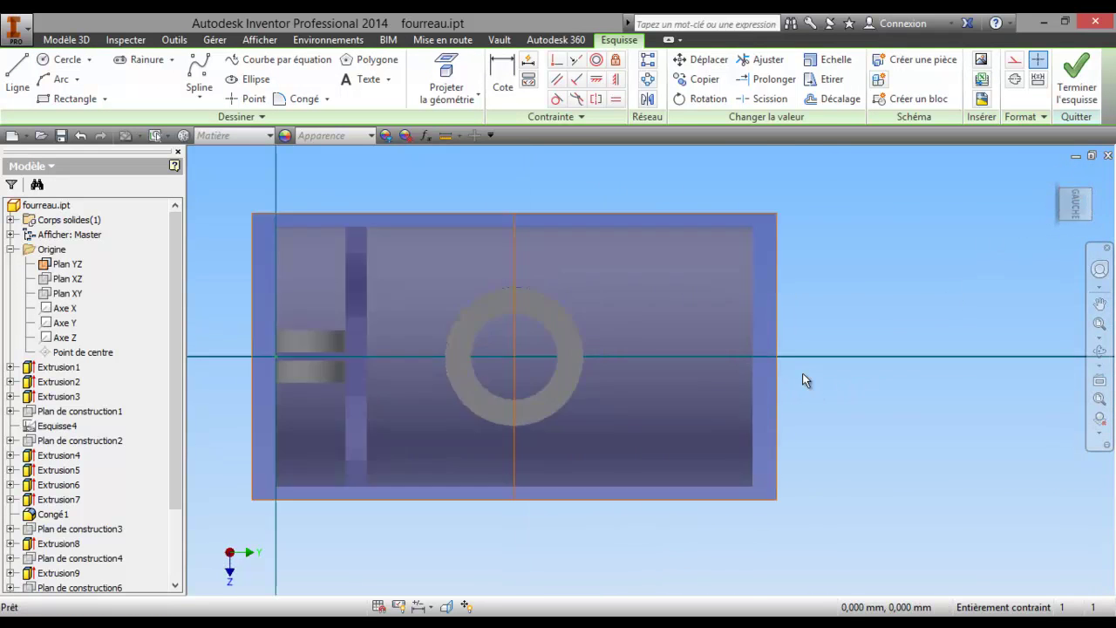
pyautogui.click(447, 71)
pyautogui.click(753, 335)
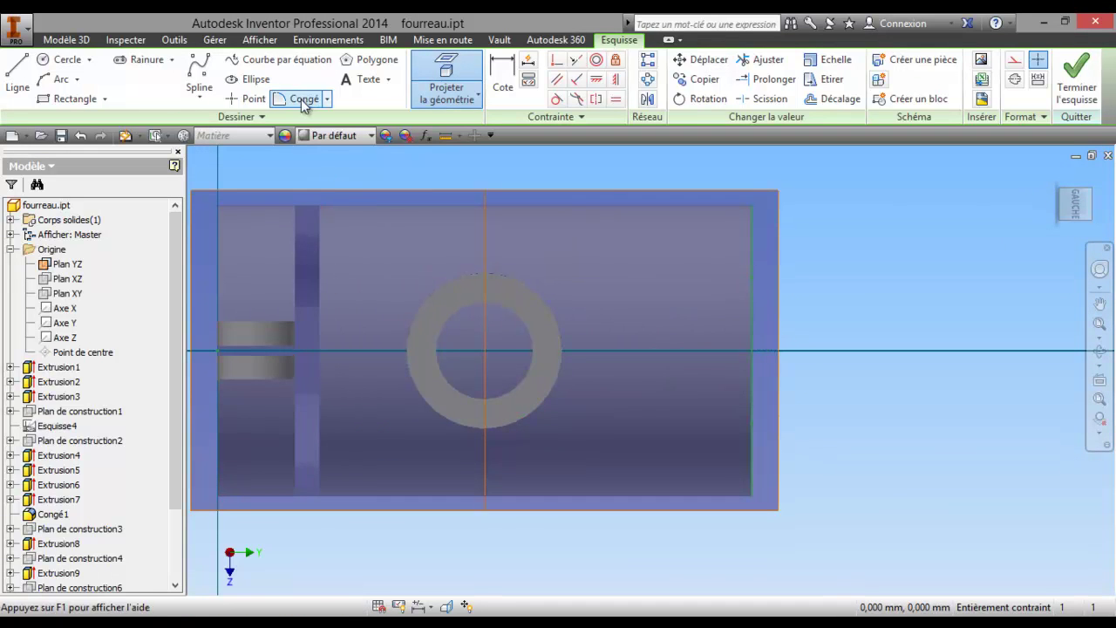
# - Place a sketch point 3 mm inside the projected right edge and finish the sketch
pyautogui.click(248, 99)
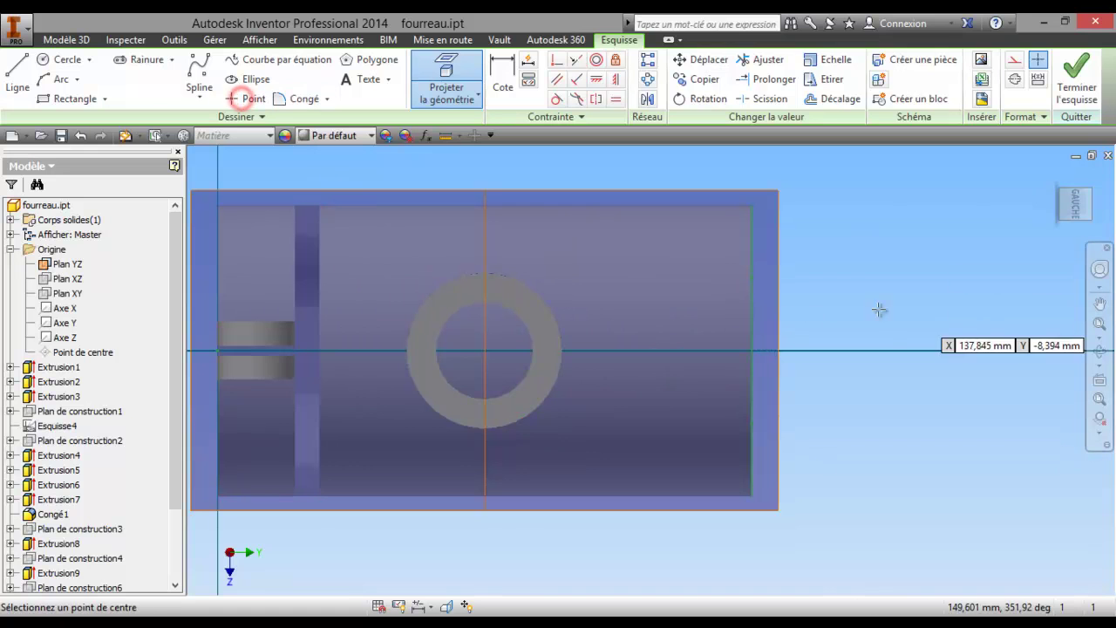
pyautogui.click(726, 350)
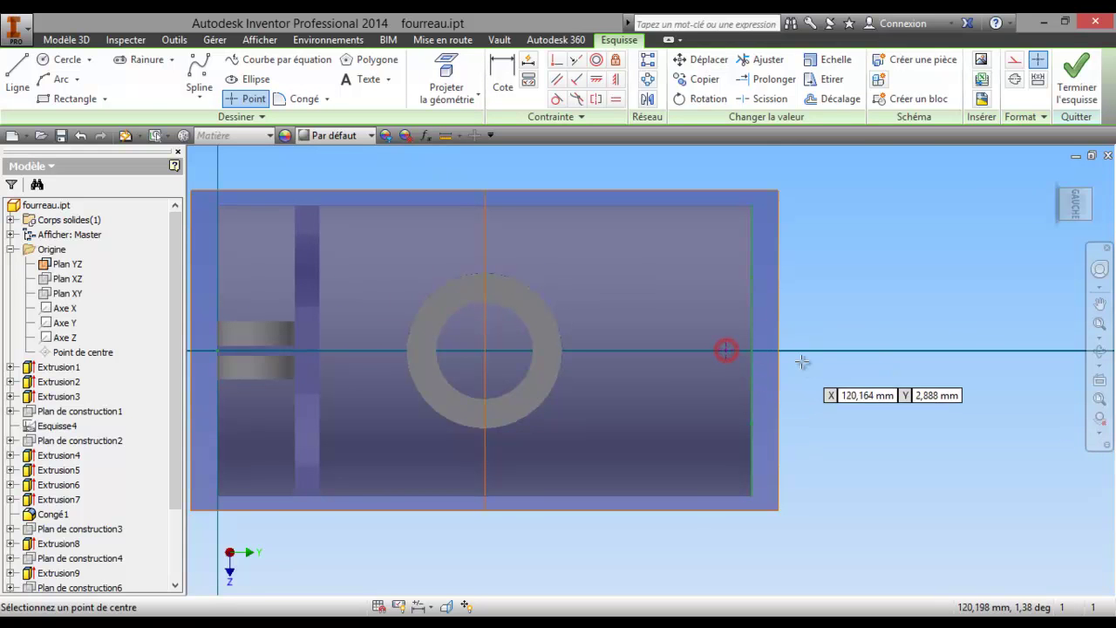
pyautogui.click(502, 79)
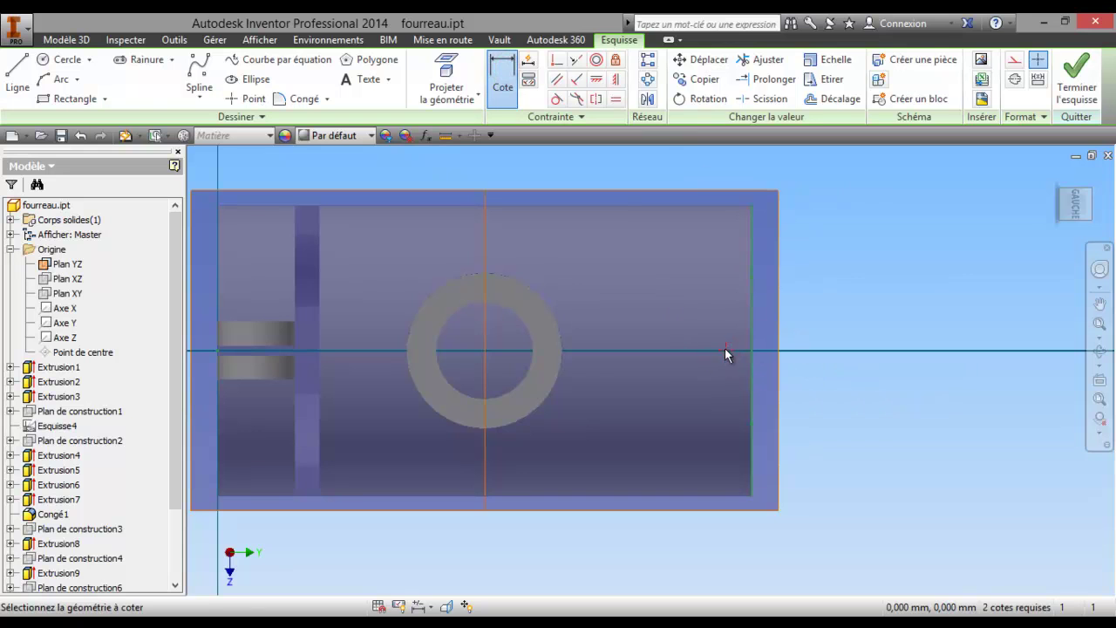
pyautogui.click(750, 350)
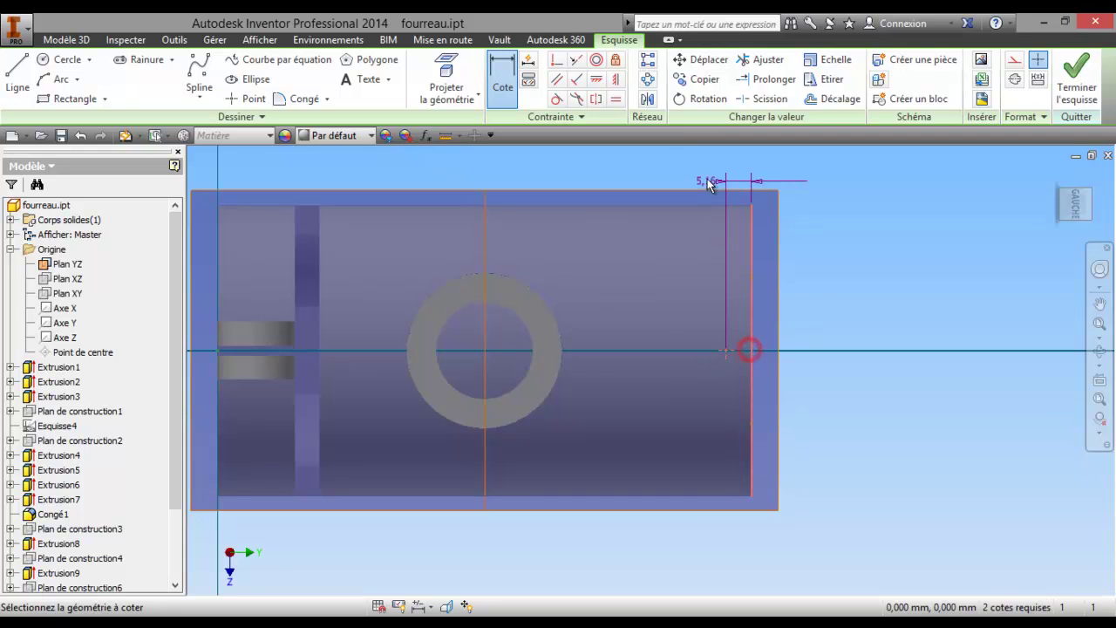
pyautogui.click(738, 171)
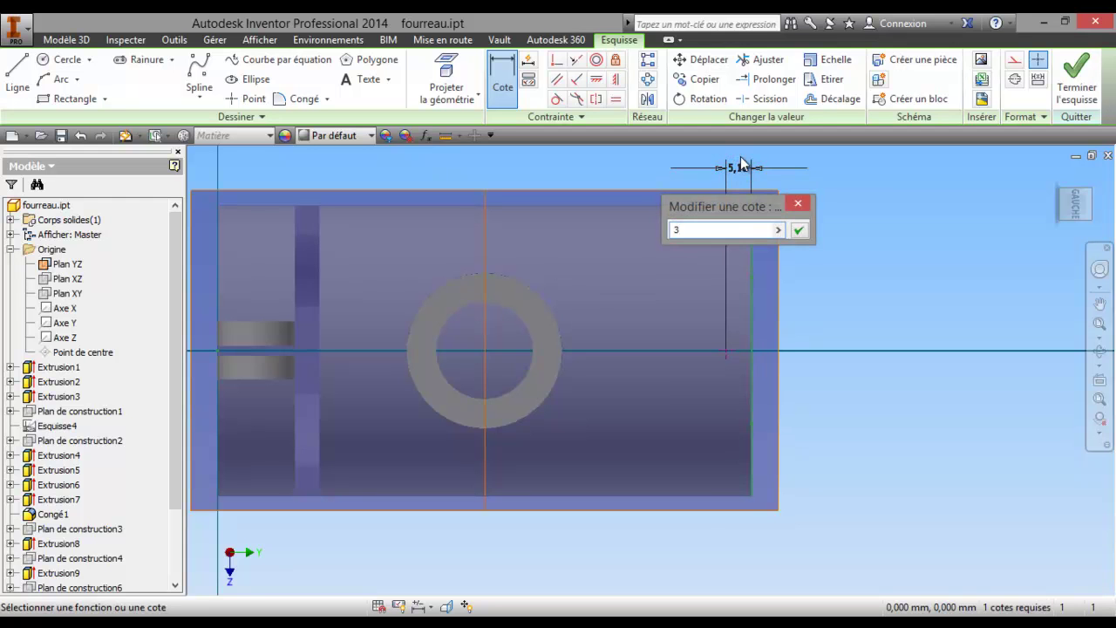
pyautogui.press('Return')
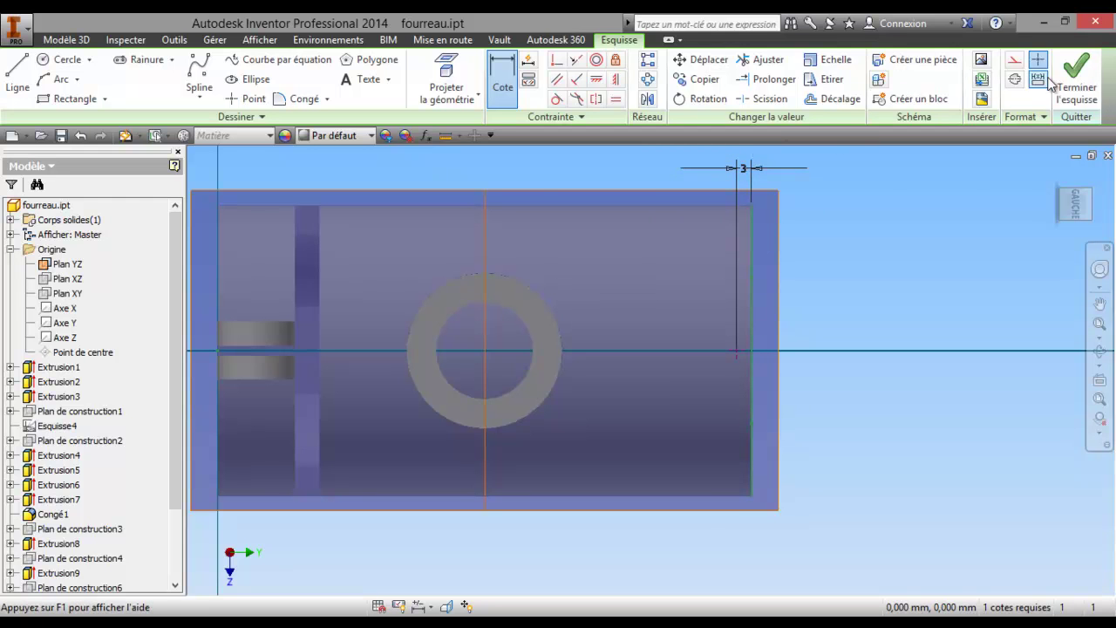
pyautogui.click(1077, 79)
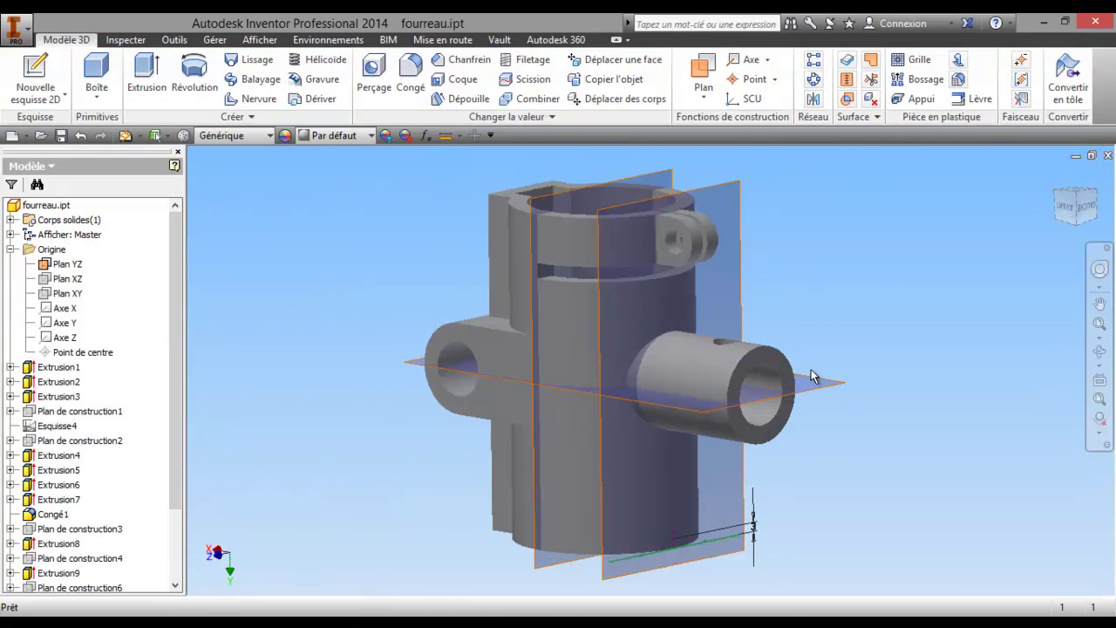
# - Make Plan XY visible and start a new sketch on it
pyautogui.scroll(-3, 903, 361)
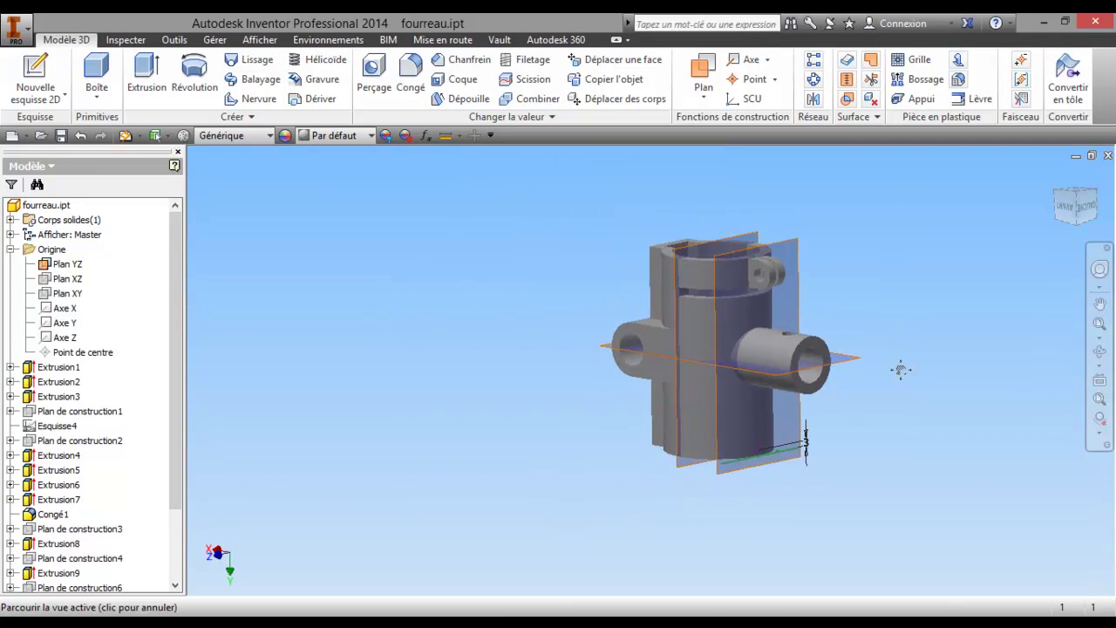
pyautogui.rightClick(63, 297)
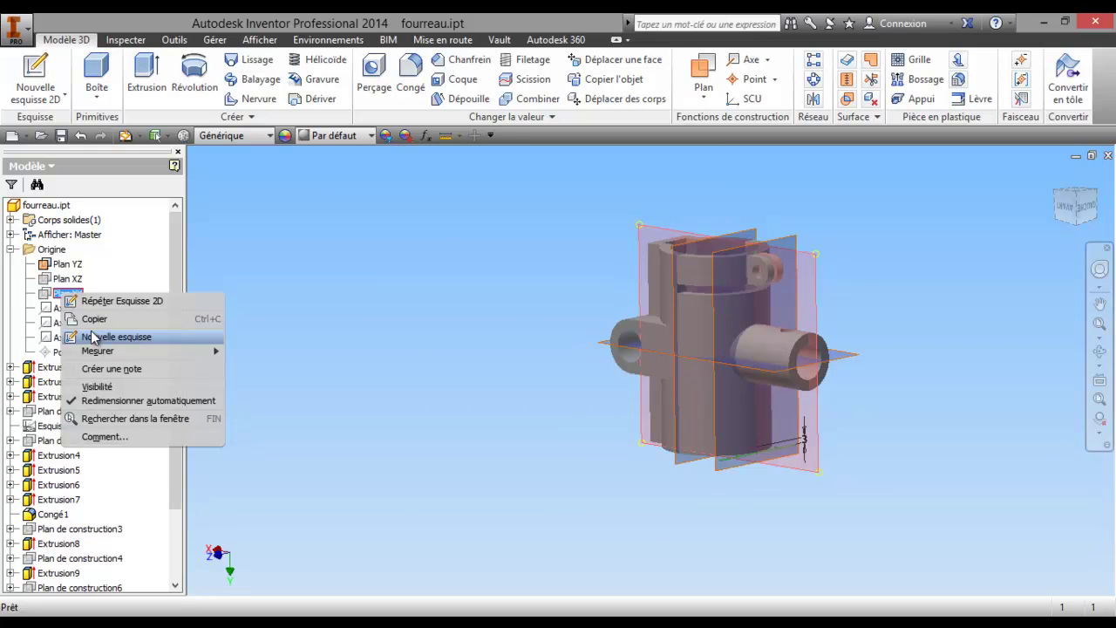
pyautogui.click(103, 384)
pyautogui.moveTo(483, 333); pyautogui.dragTo(441, 344, button='middle')
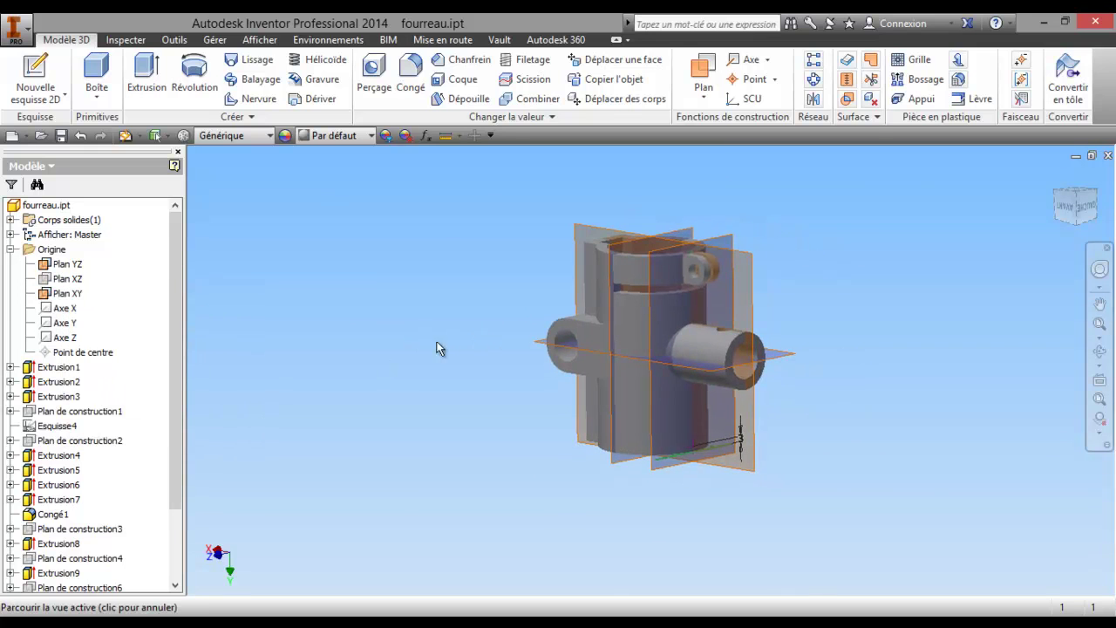
pyautogui.scroll(3, 569, 370)
pyautogui.moveTo(757, 264); pyautogui.dragTo(778, 221, button='middle')
pyautogui.rightClick(778, 221)
pyautogui.click(801, 268)
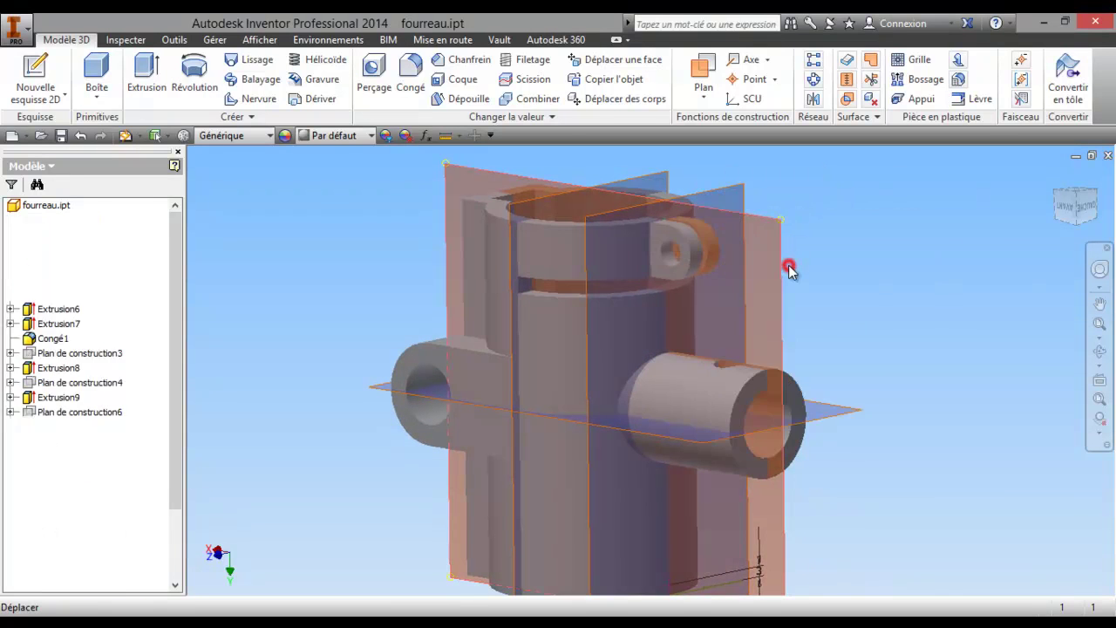
# - Turn the sketch to face the front, orbit to inspect the part, and briefly try Projeter la géométrie
pyautogui.click(1097, 178)
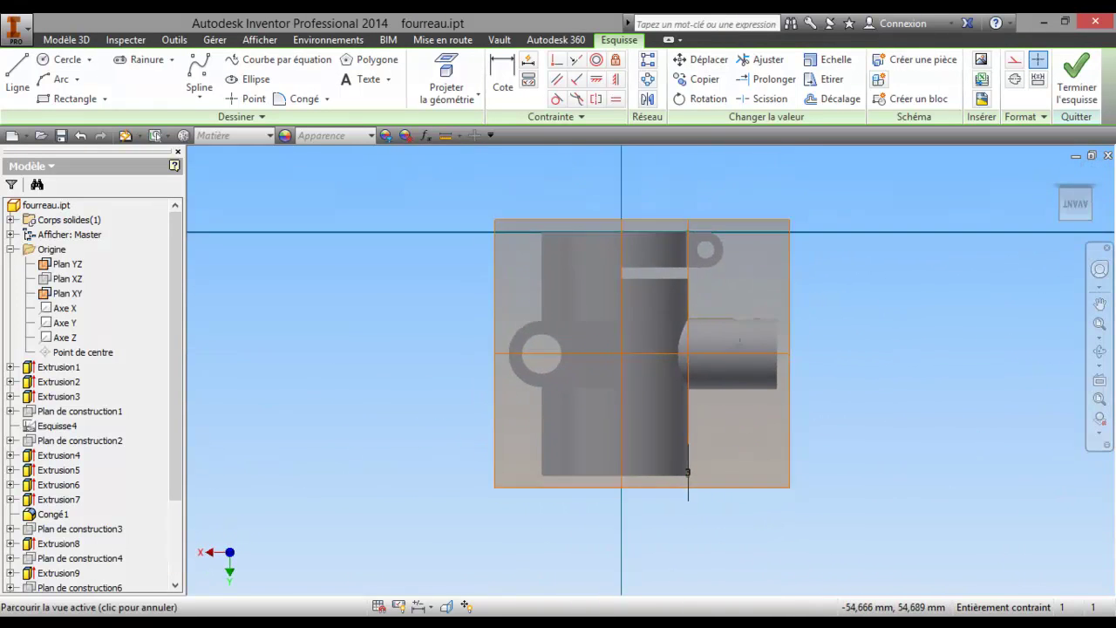
pyautogui.scroll(3, 781, 364)
pyautogui.moveTo(781, 365); pyautogui.dragTo(716, 318, button='middle')
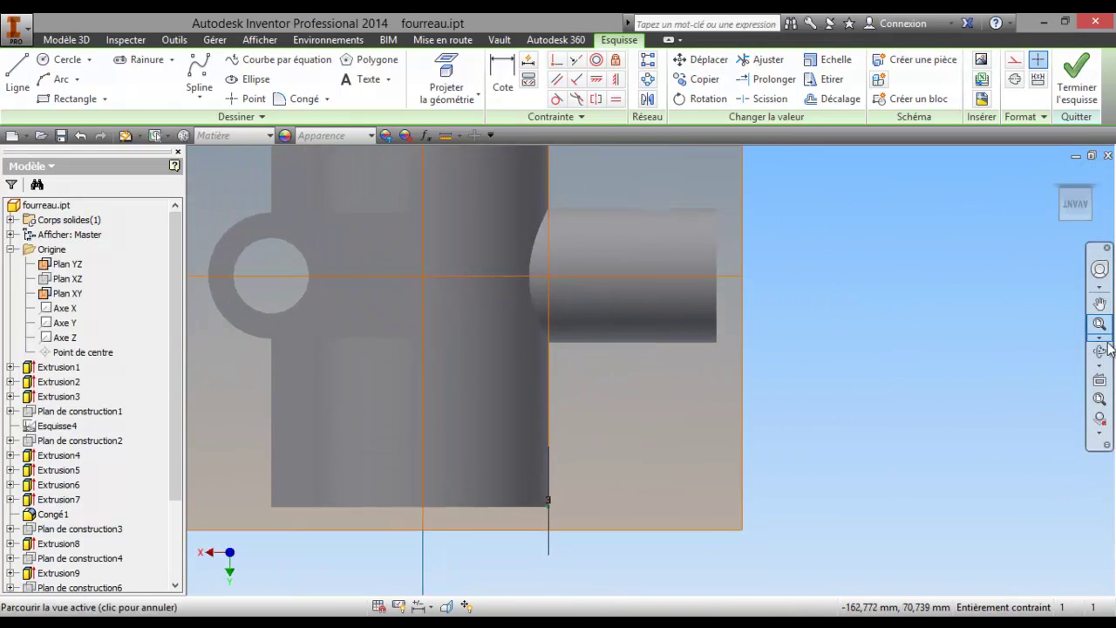
pyautogui.click(1098, 362)
pyautogui.moveTo(718, 374); pyautogui.dragTo(667, 414)
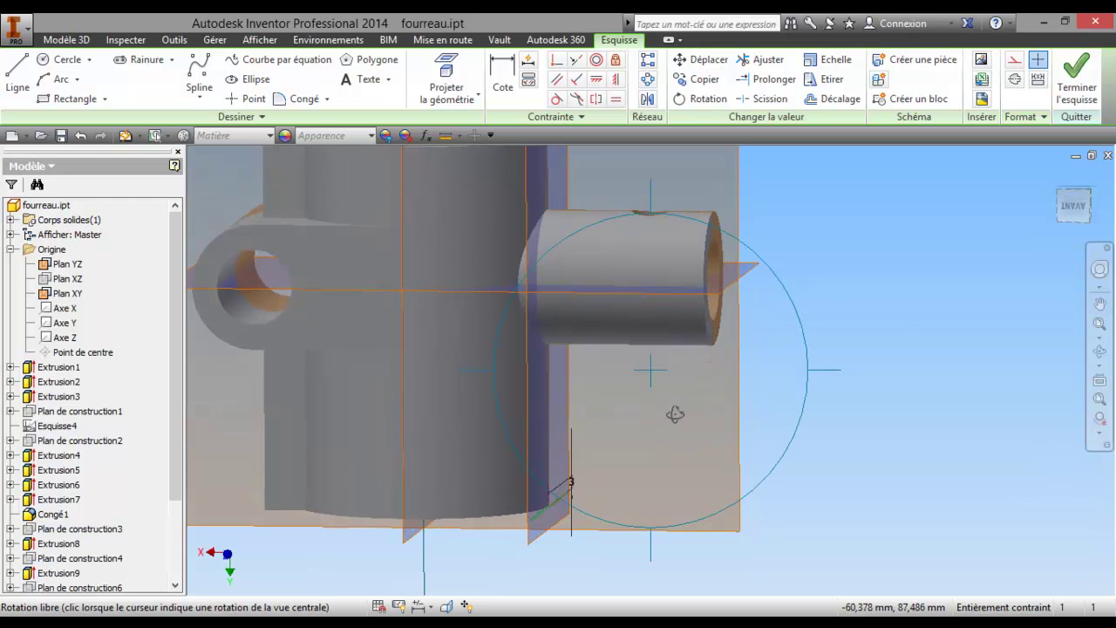
pyautogui.rightClick(667, 414)
pyautogui.click(559, 416)
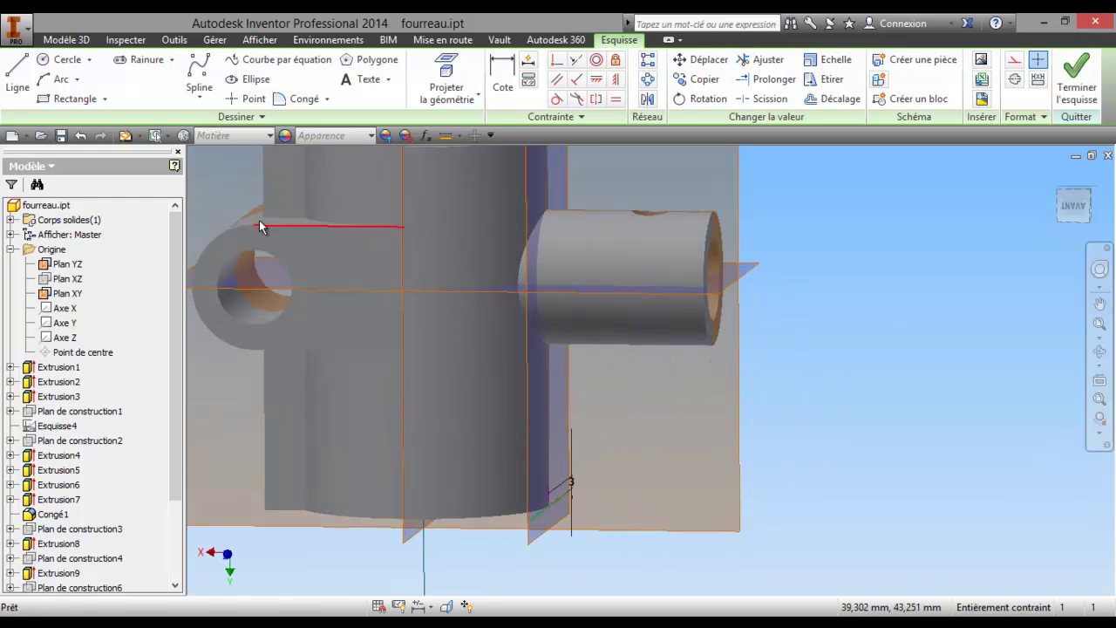
pyautogui.click(454, 87)
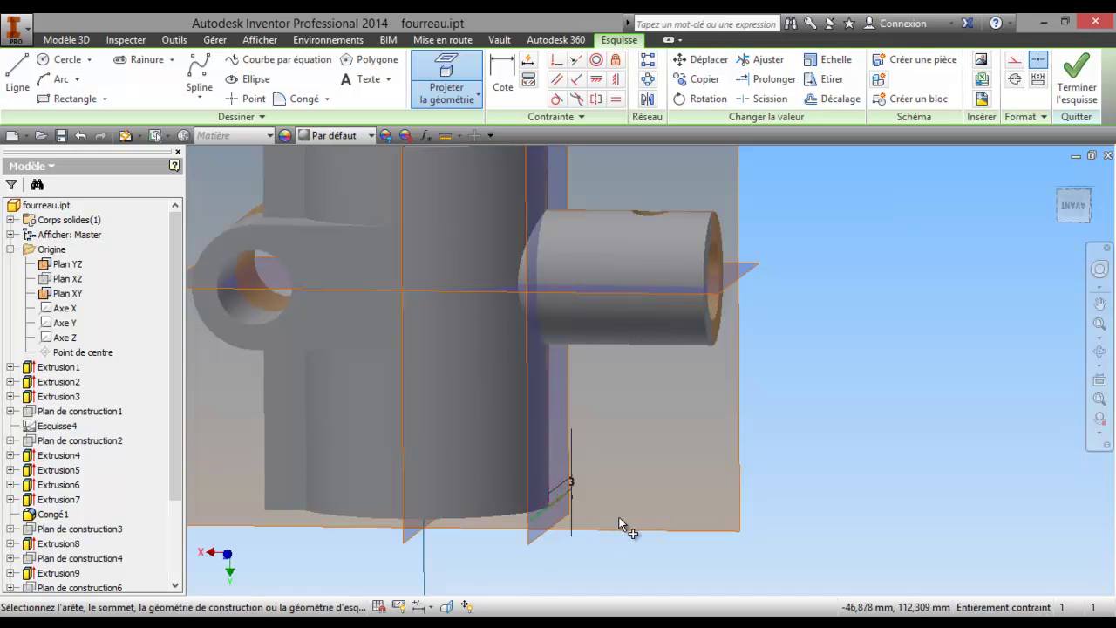
pyautogui.scroll(-3, 559, 493)
pyautogui.scroll(-2, 528, 499)
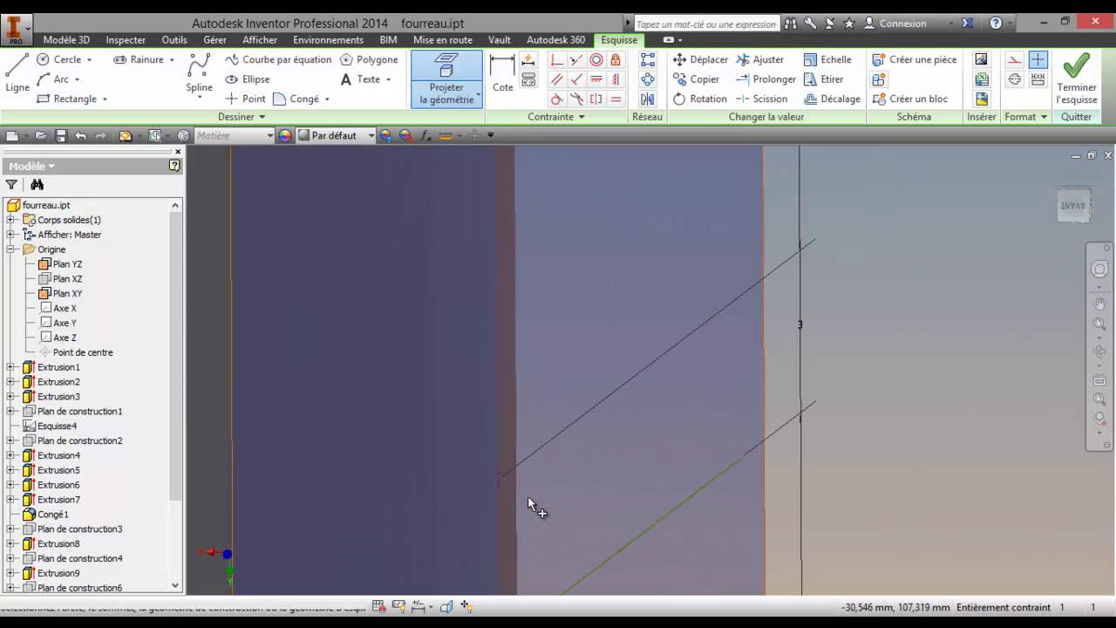
pyautogui.scroll(4, 523, 475)
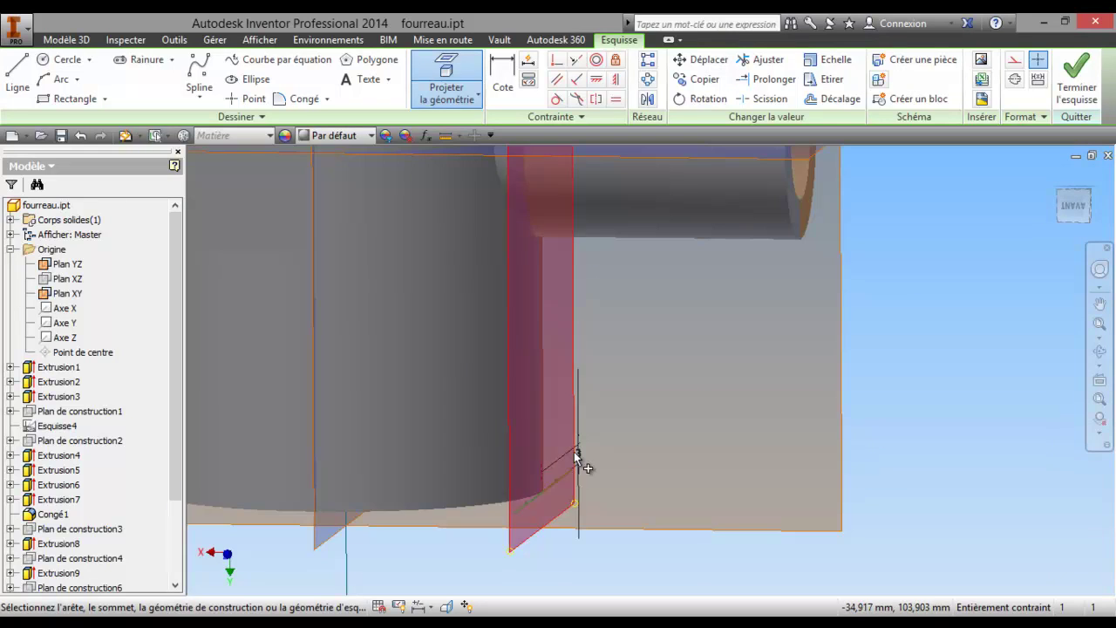
pyautogui.scroll(2, 574, 452)
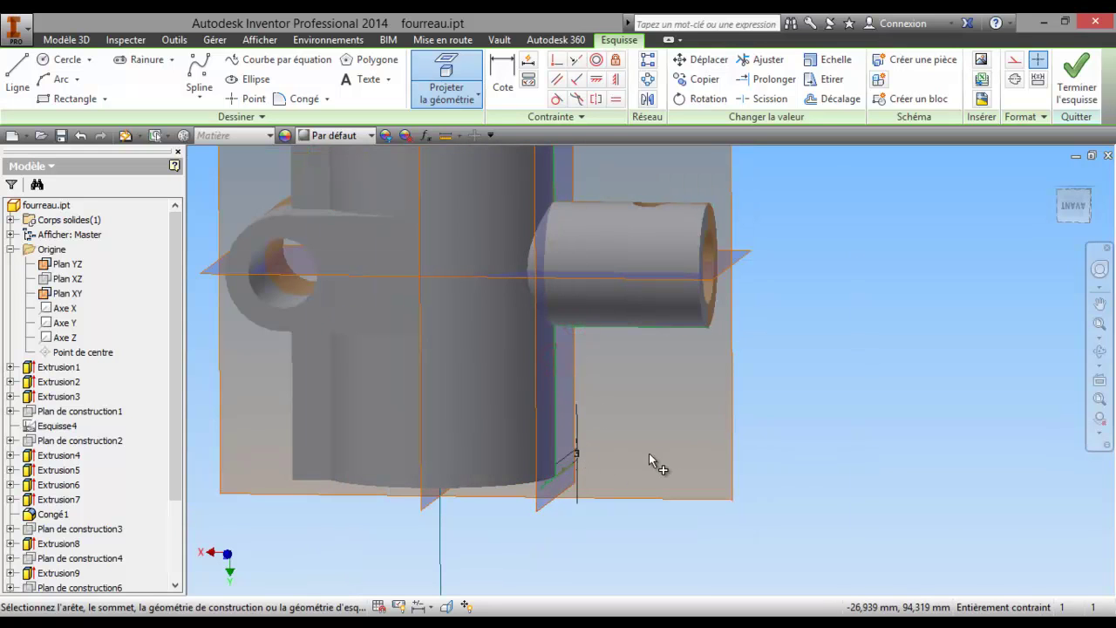
pyautogui.press('Escape')
# - Draw the triangular rib outline: slanted line, 40 mm top edge, 36 mm vertical edge and diagonal
pyautogui.press('l')
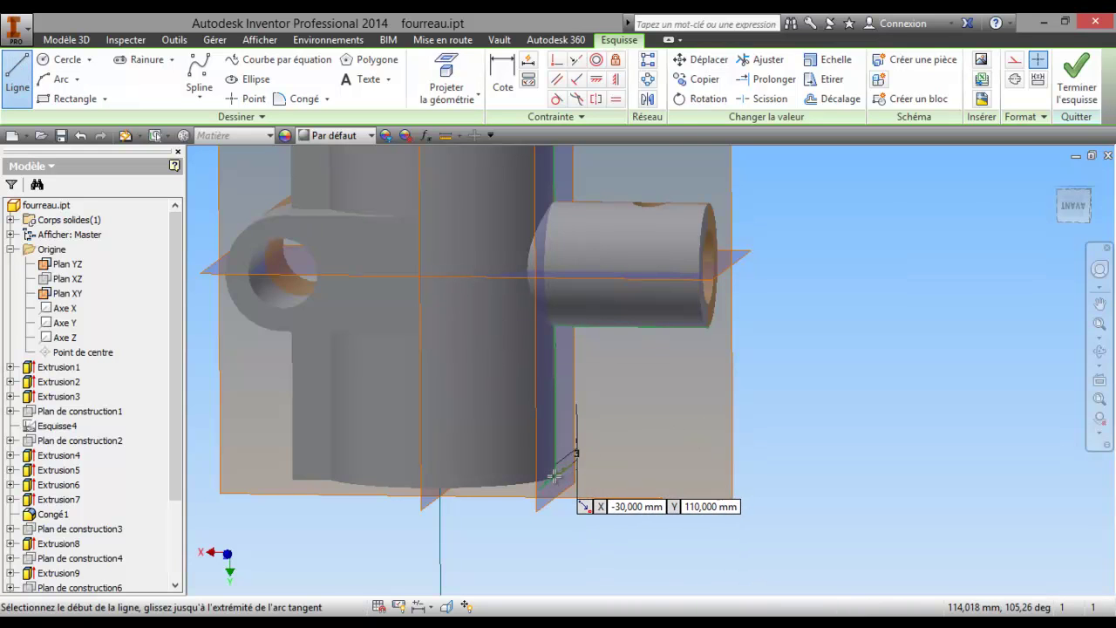
pyautogui.scroll(3, 563, 469)
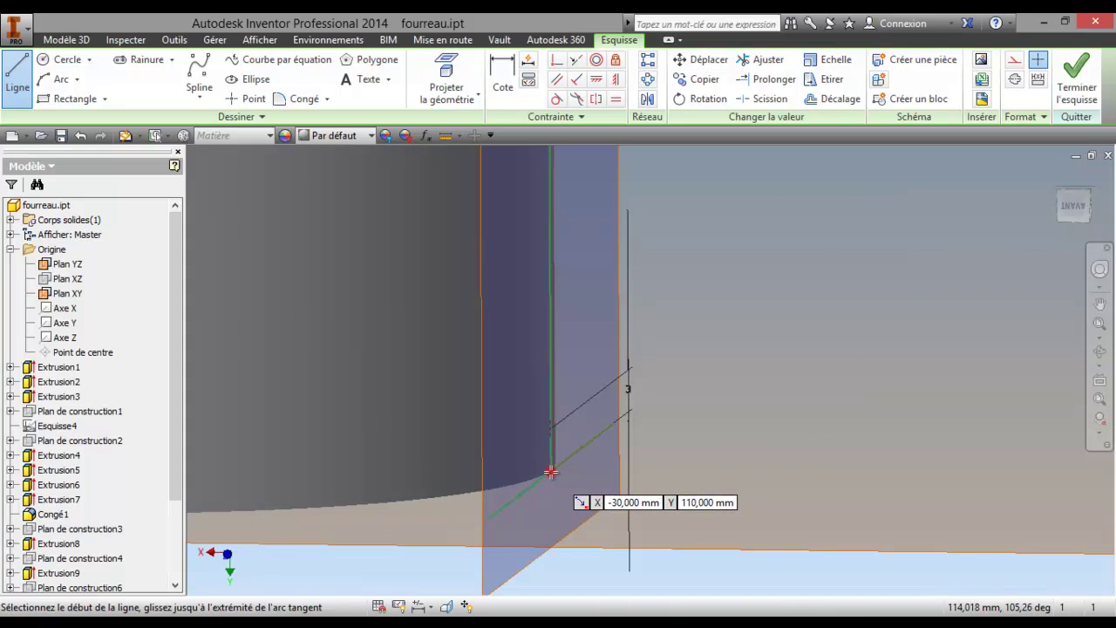
pyautogui.click(551, 472)
pyautogui.scroll(-2, 555, 476)
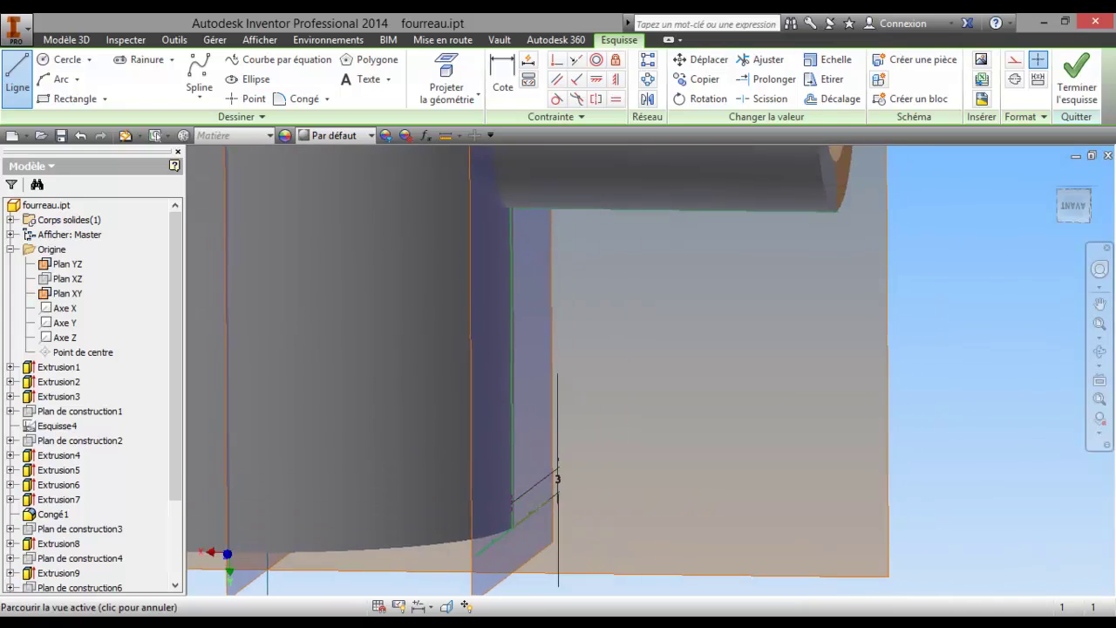
pyautogui.doubleClick(828, 221)
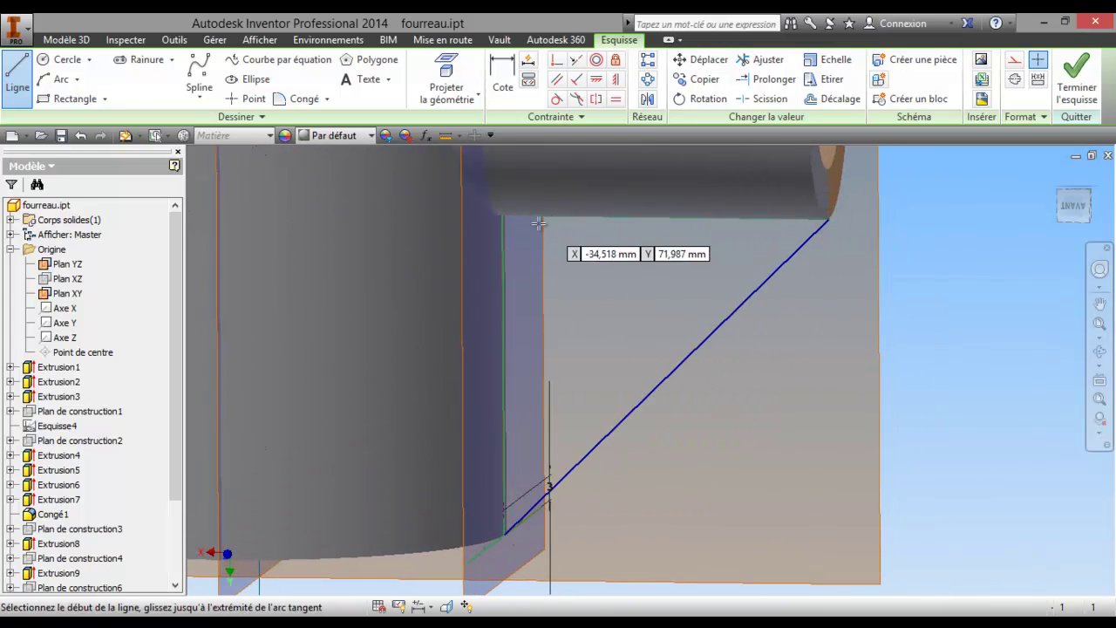
pyautogui.click(502, 215)
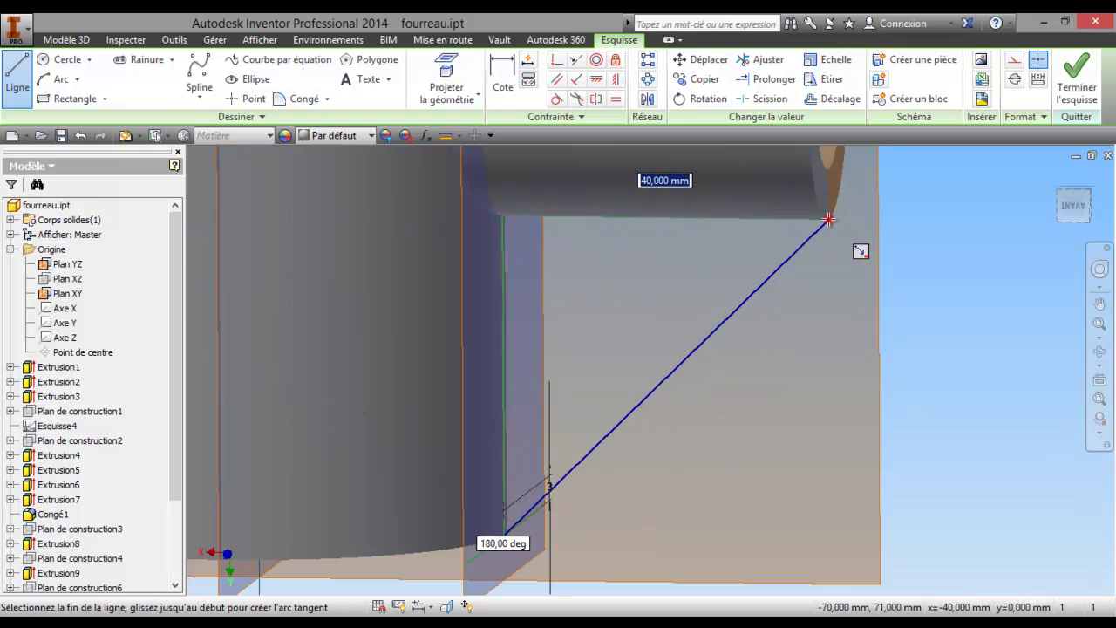
pyautogui.doubleClick(828, 221)
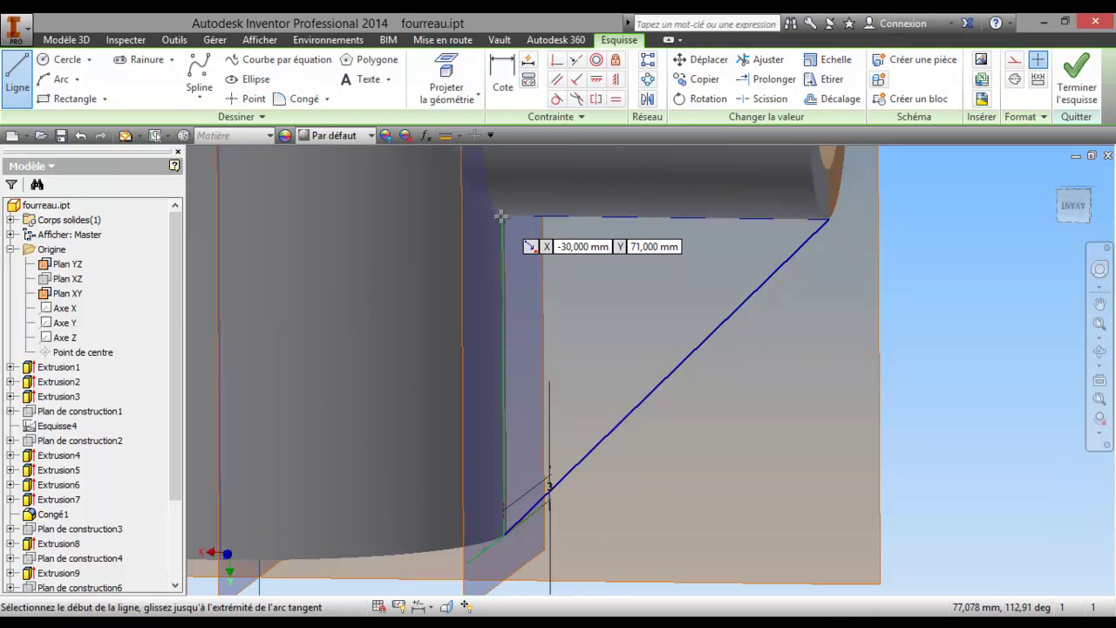
pyautogui.click(503, 216)
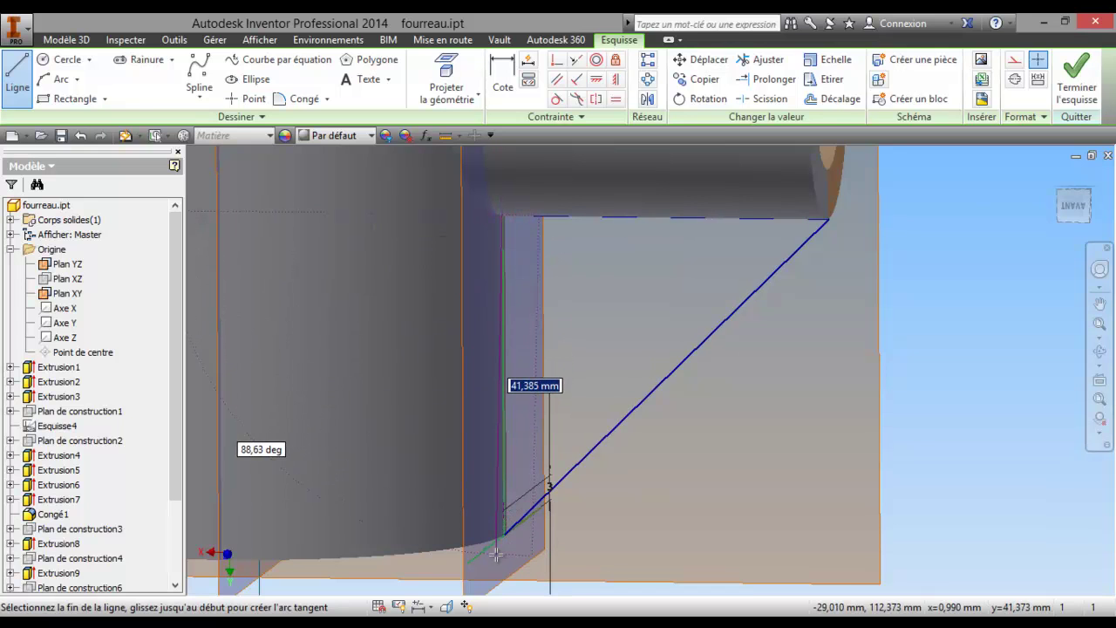
pyautogui.click(502, 510)
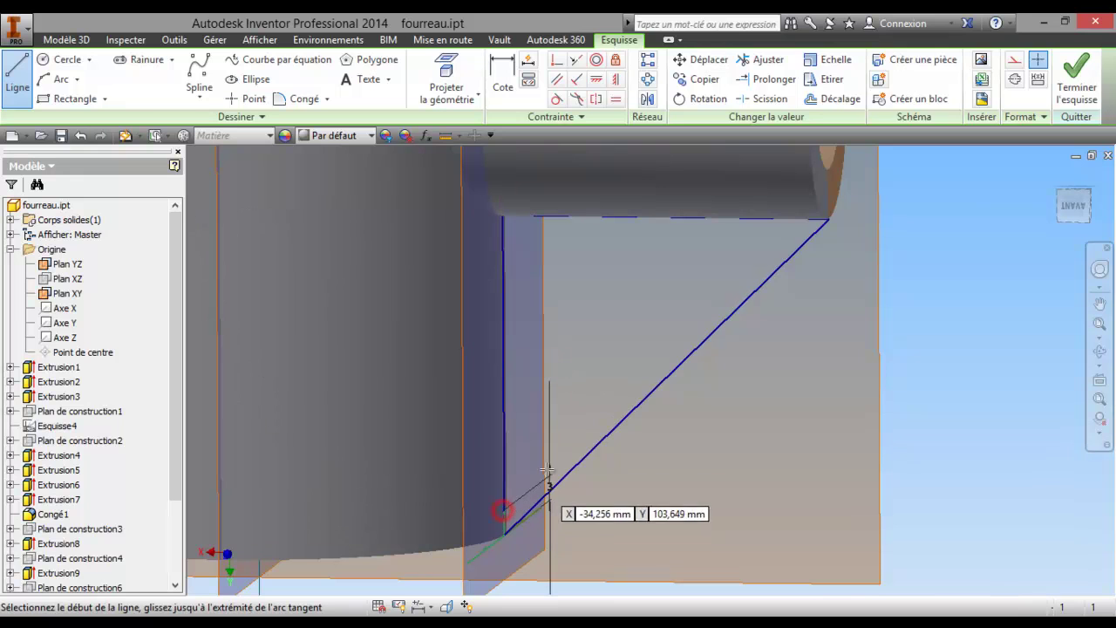
pyautogui.click(504, 509)
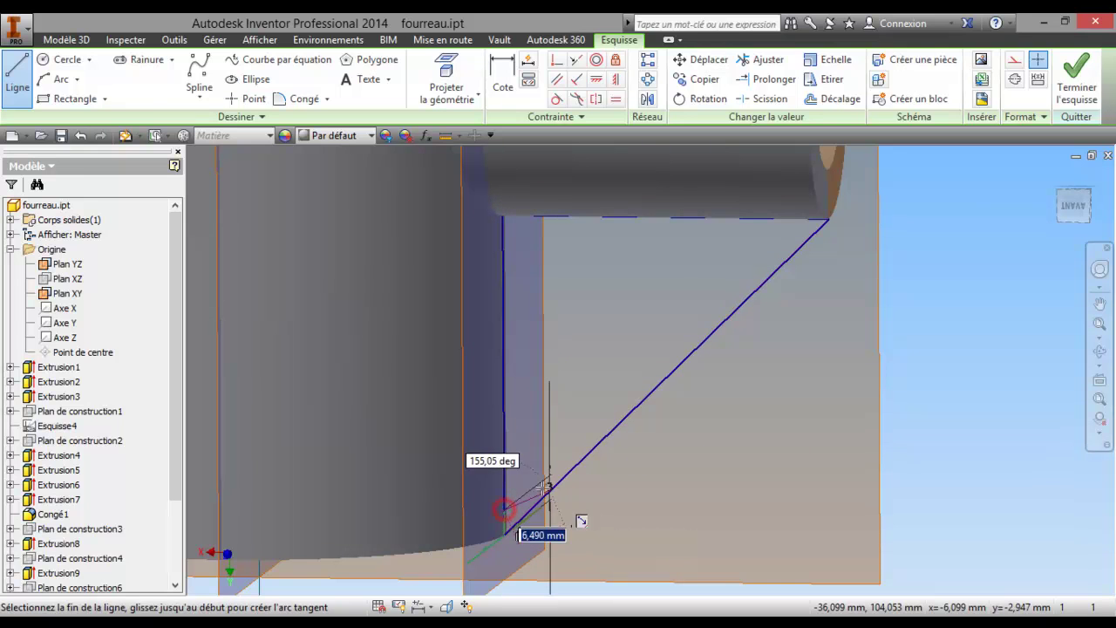
pyautogui.click(829, 224)
# - Delete the duplicate diagonal line and finish the sketch
pyautogui.rightClick(707, 269)
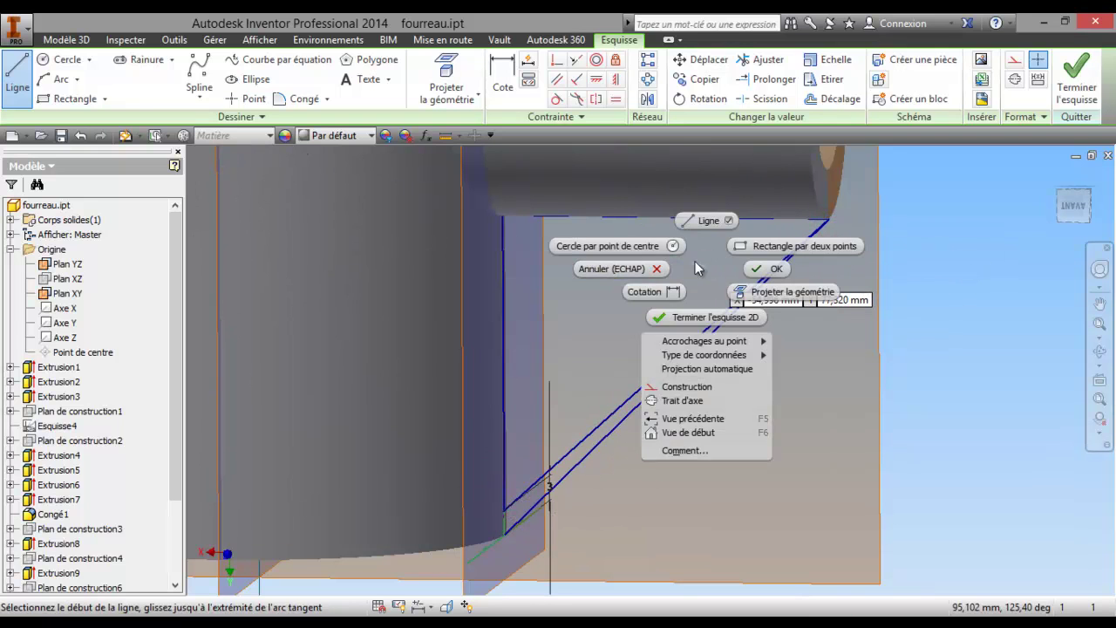
pyautogui.click(756, 268)
pyautogui.rightClick(647, 398)
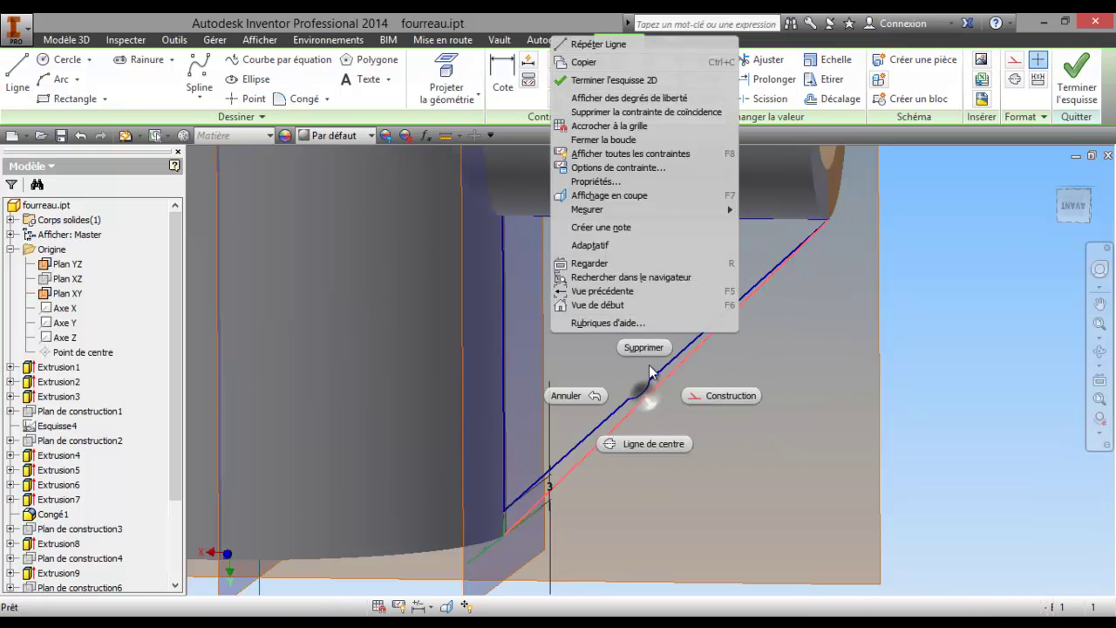
pyautogui.click(647, 346)
pyautogui.scroll(2, 669, 426)
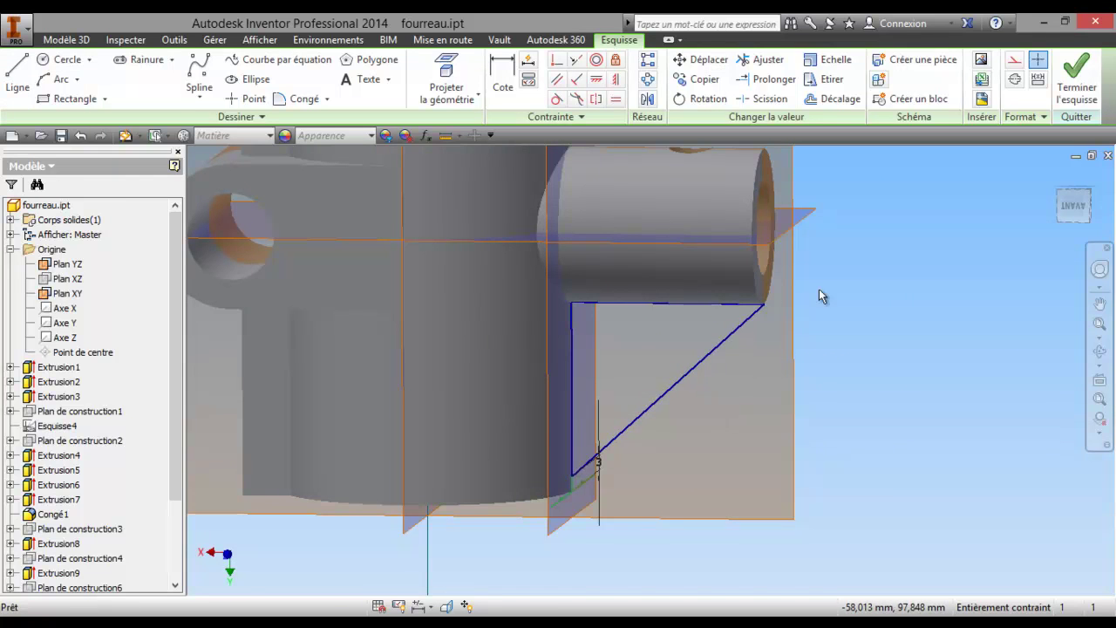
pyautogui.click(1077, 80)
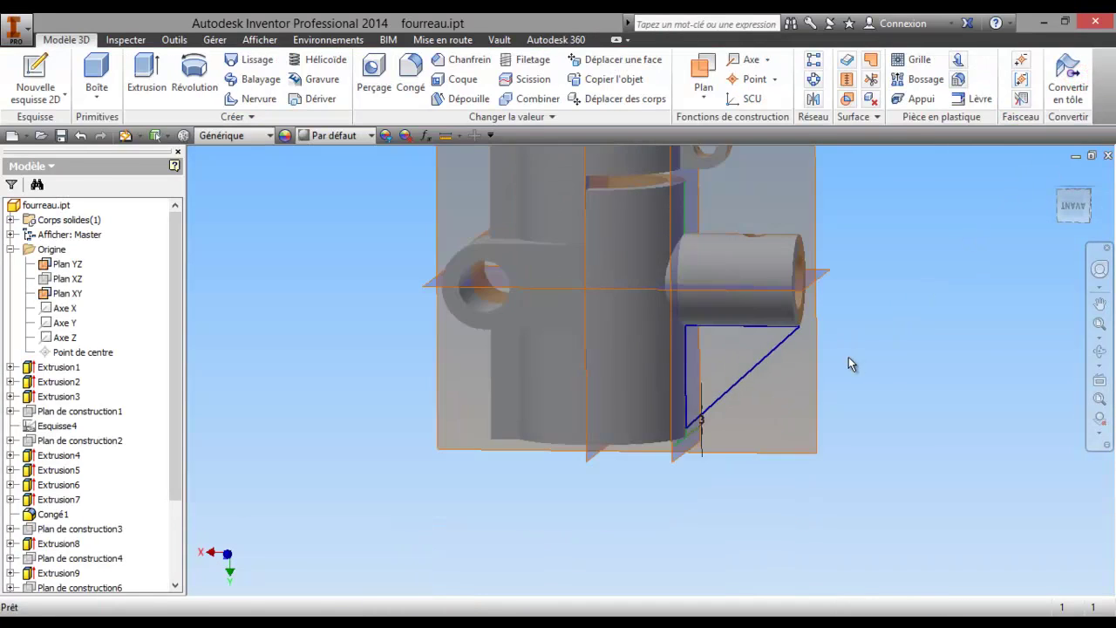
# - Orbit the model to show the triangular rib sketch and check it against the reference drawing
pyautogui.press('F4')
pyautogui.moveTo(833, 365)
pyautogui.mouseDown()
pyautogui.moveTo(622, 419)
pyautogui.moveTo(547, 399)
pyautogui.mouseUp()
pyautogui.moveTo(547, 398); pyautogui.dragTo(775, 435, button='middle')
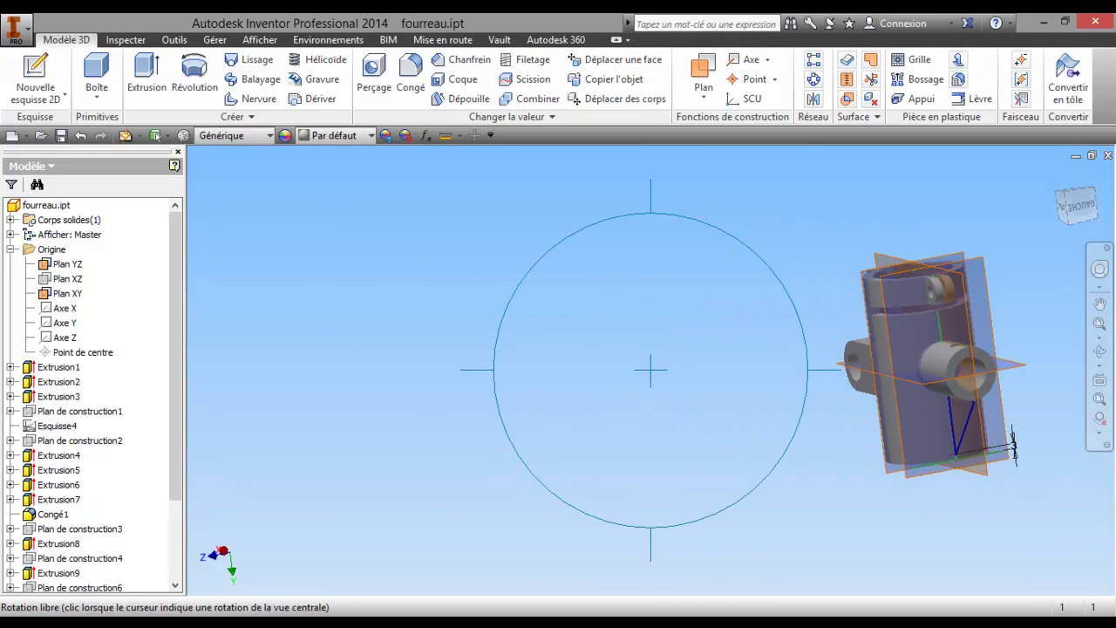
pyautogui.hotkey('alt', 'Tab')
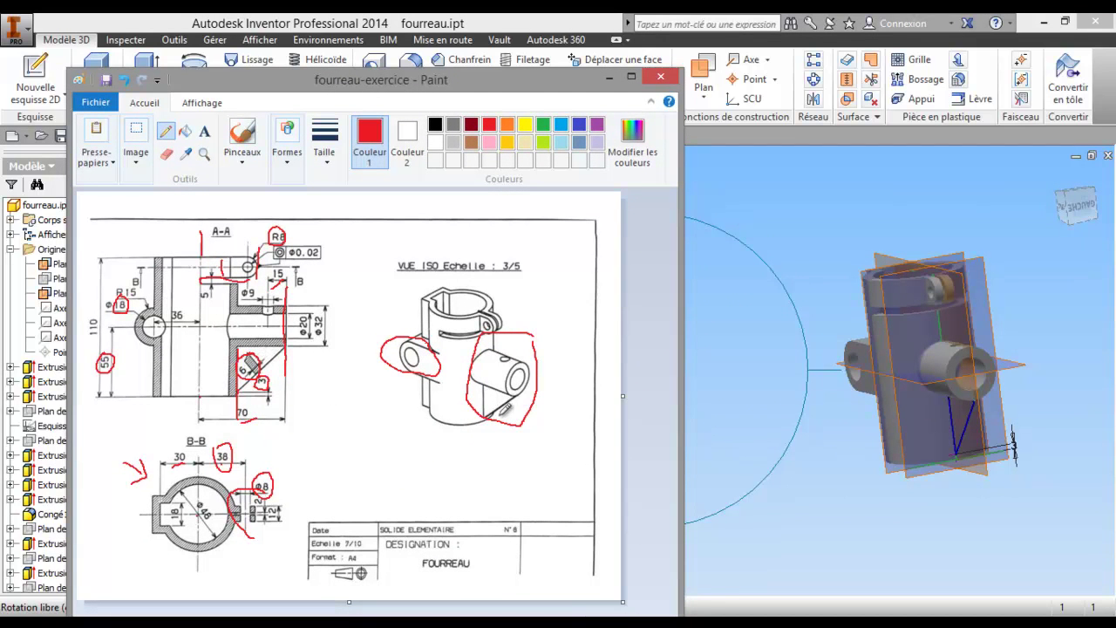
pyautogui.hotkey('alt', 'Tab')
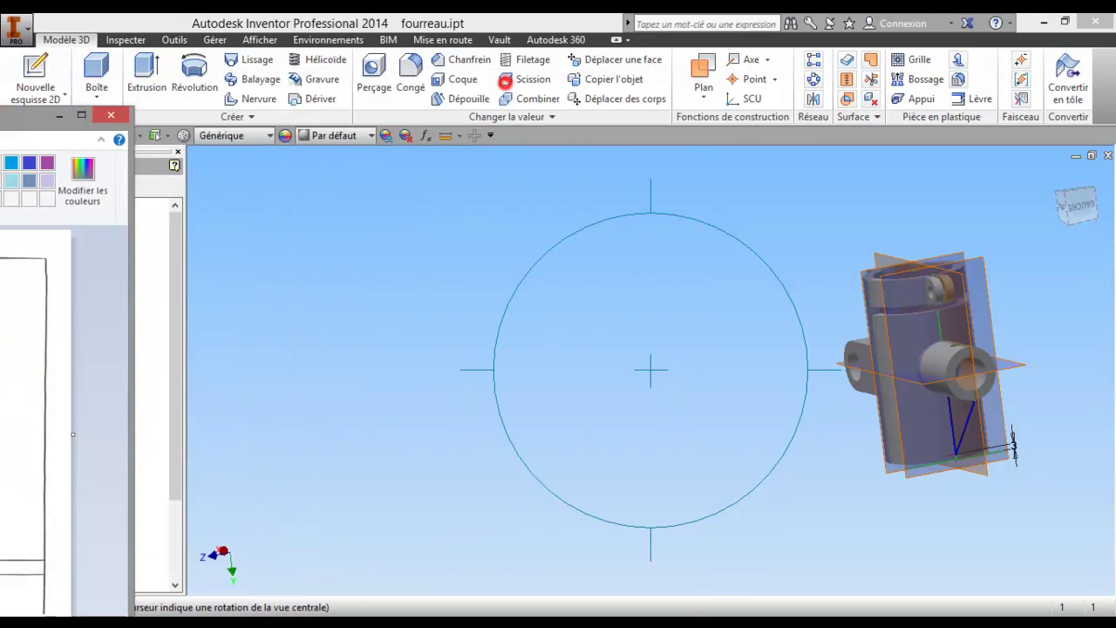
pyautogui.moveTo(776, 436); pyautogui.dragTo(462, 399, button='middle')
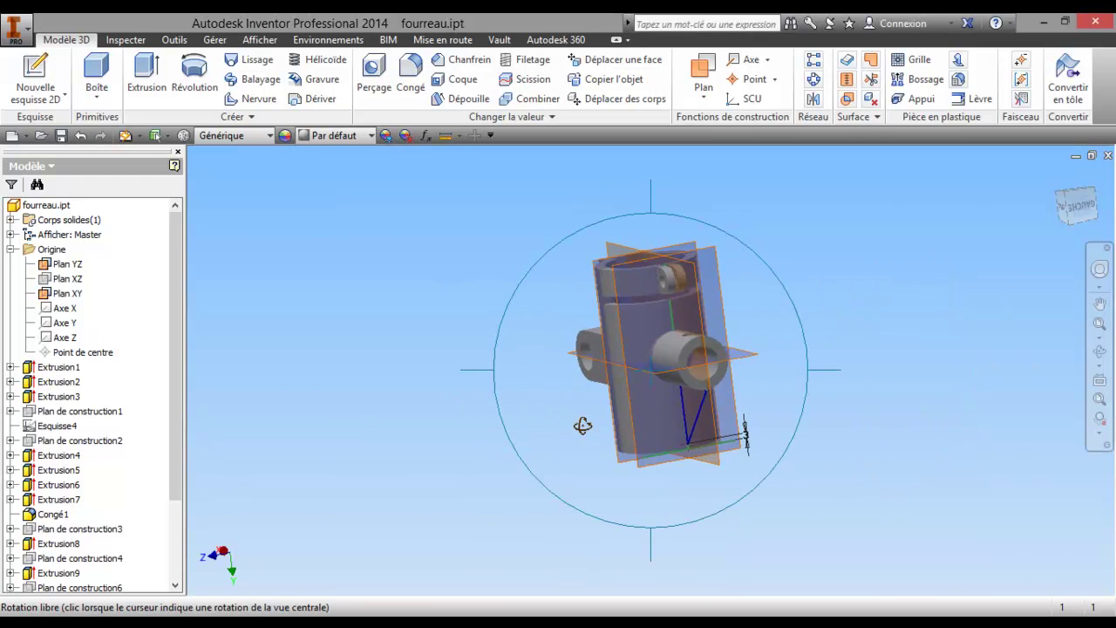
pyautogui.rightClick(526, 394)
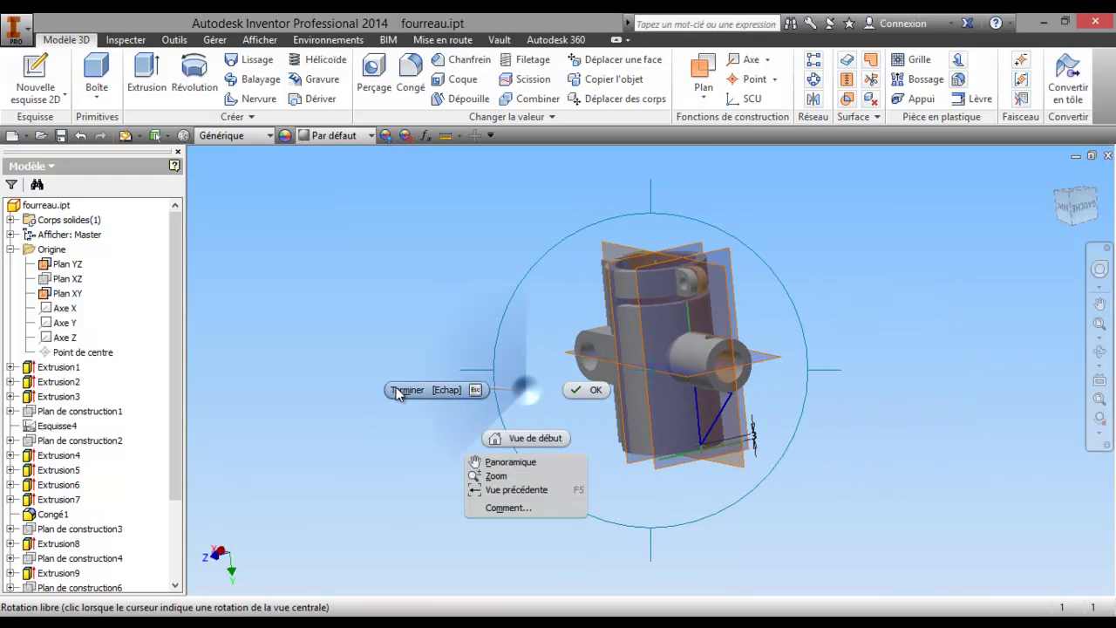
pyautogui.click(399, 389)
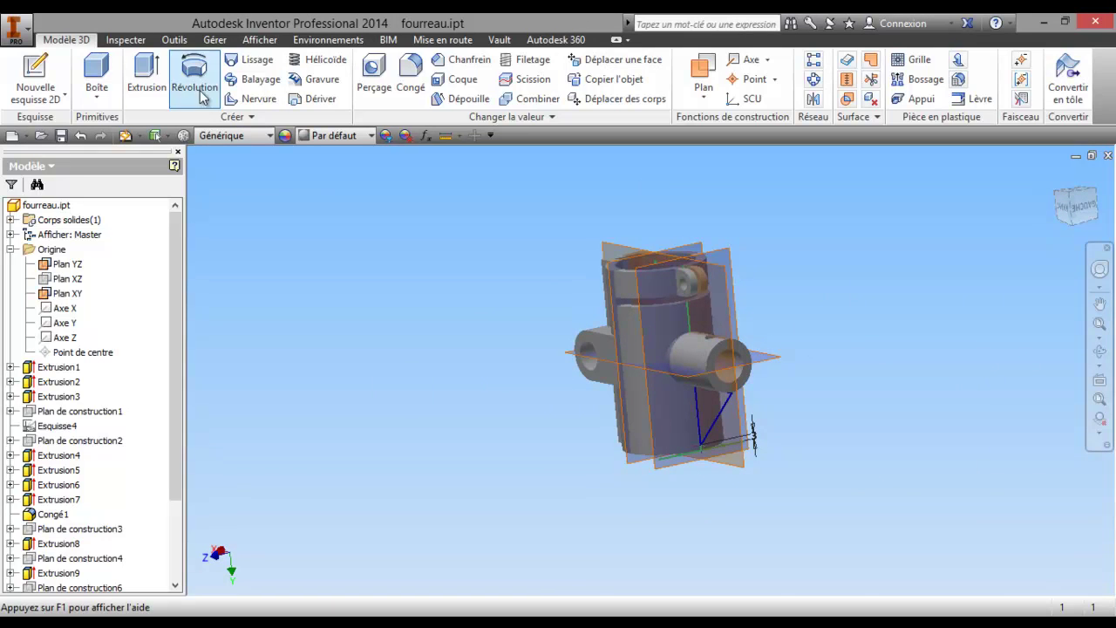
# - Extrude the triangular profile 6 mm using the third extent-direction option
pyautogui.click(146, 74)
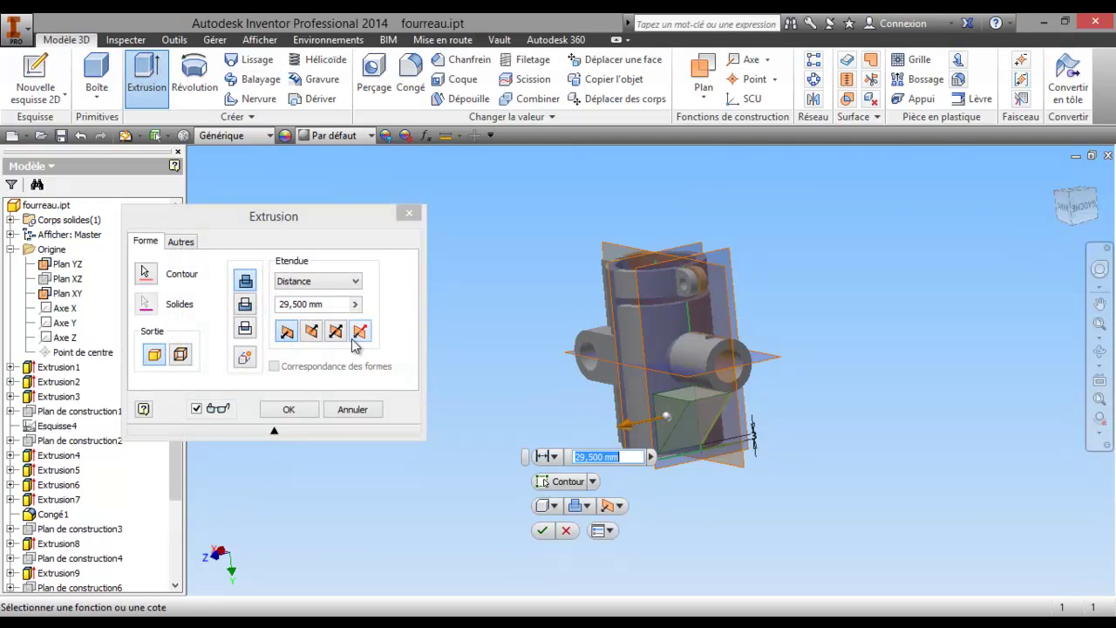
pyautogui.click(335, 331)
pyautogui.click(321, 303)
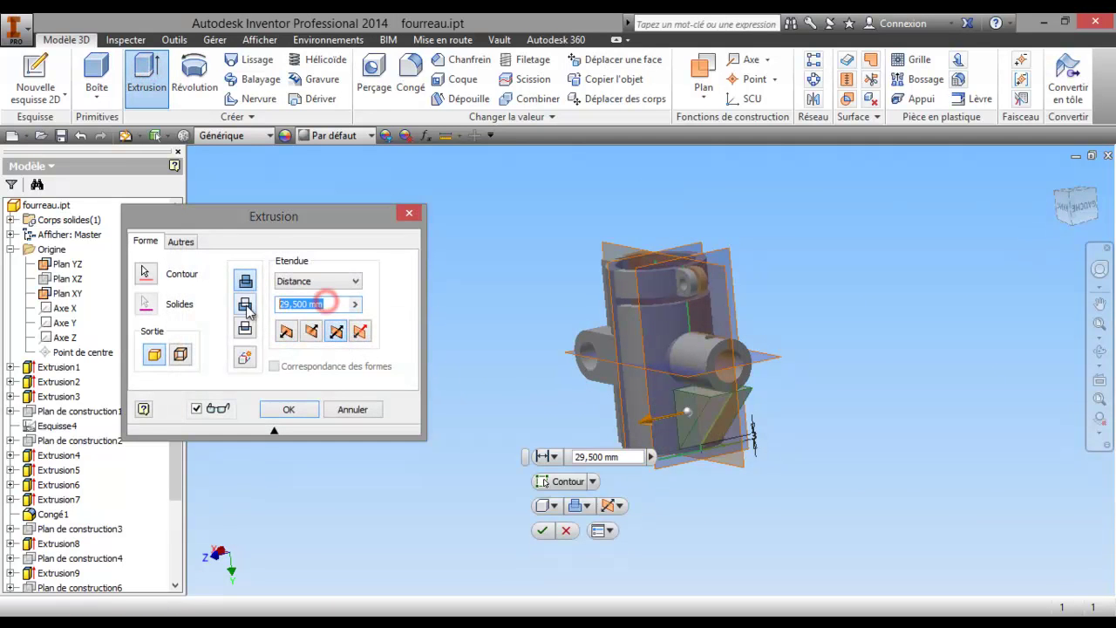
pyautogui.write('6')
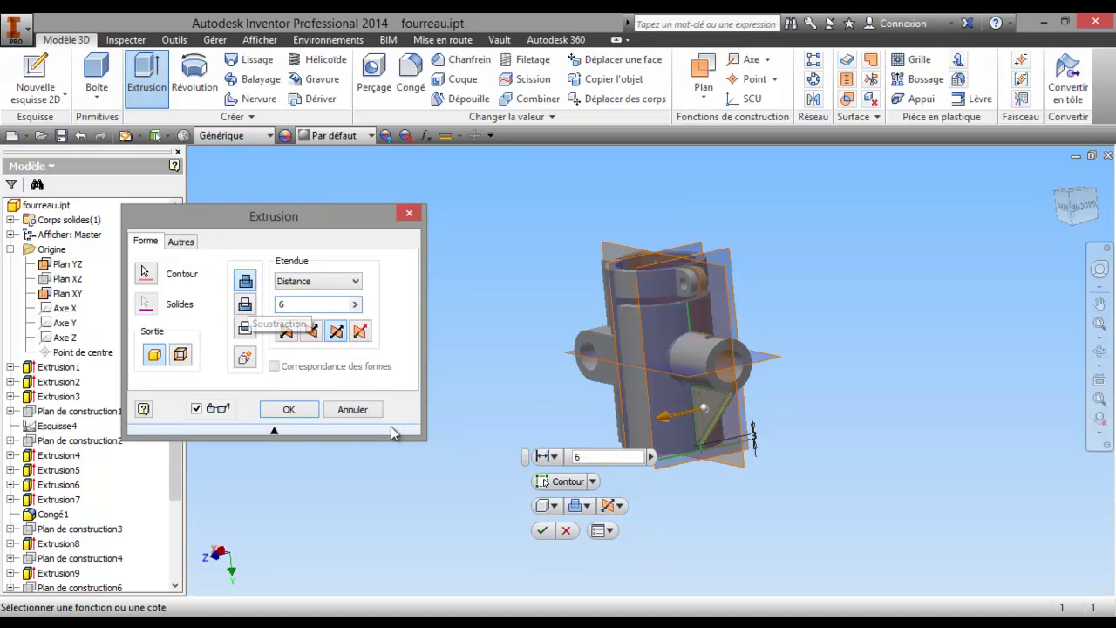
pyautogui.click(288, 410)
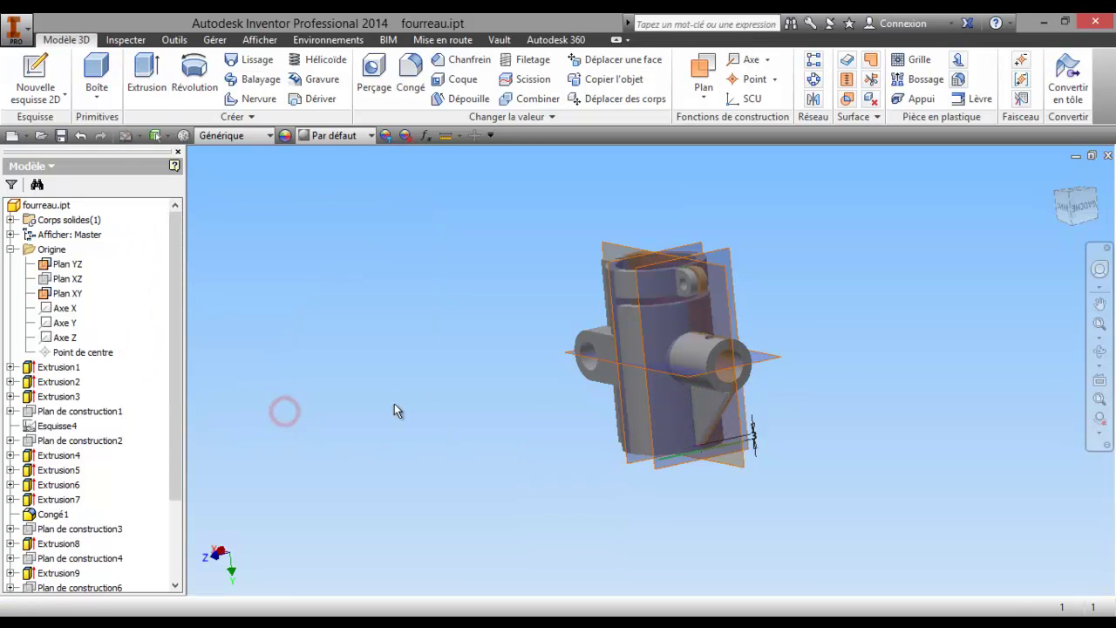
# - Hide all construction features and 2D sketches through Visibilité de l'objet
pyautogui.click(260, 39)
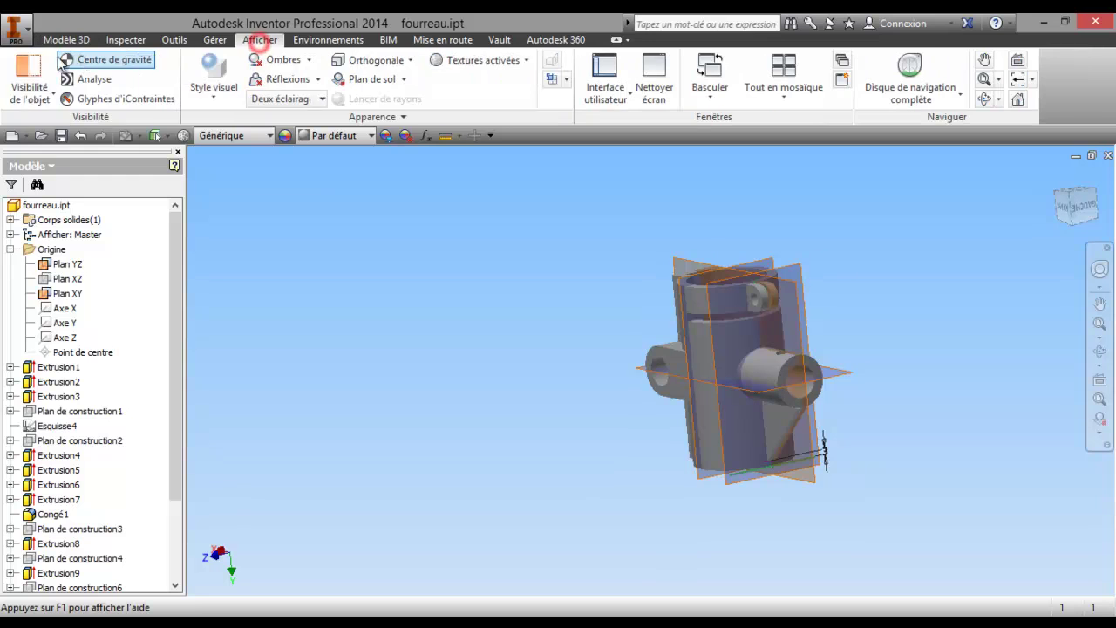
pyautogui.click(28, 74)
pyautogui.click(26, 122)
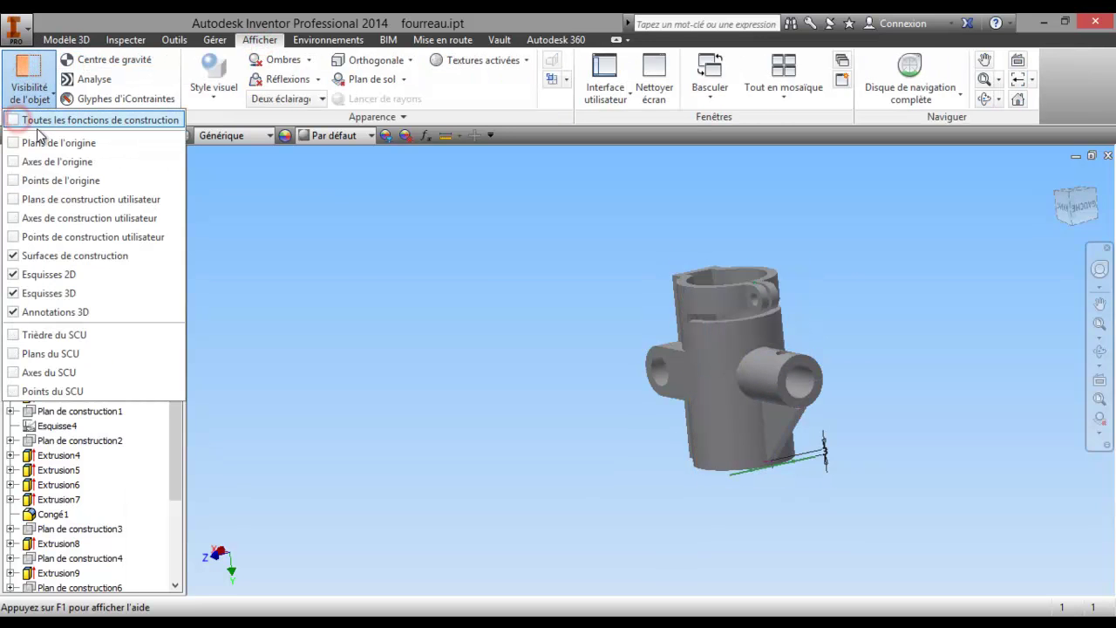
pyautogui.click(13, 274)
pyautogui.click(450, 326)
# - Orbit the finished fourreau part to inspect the bore, bosses and rib against the reference drawing
pyautogui.press('F4')
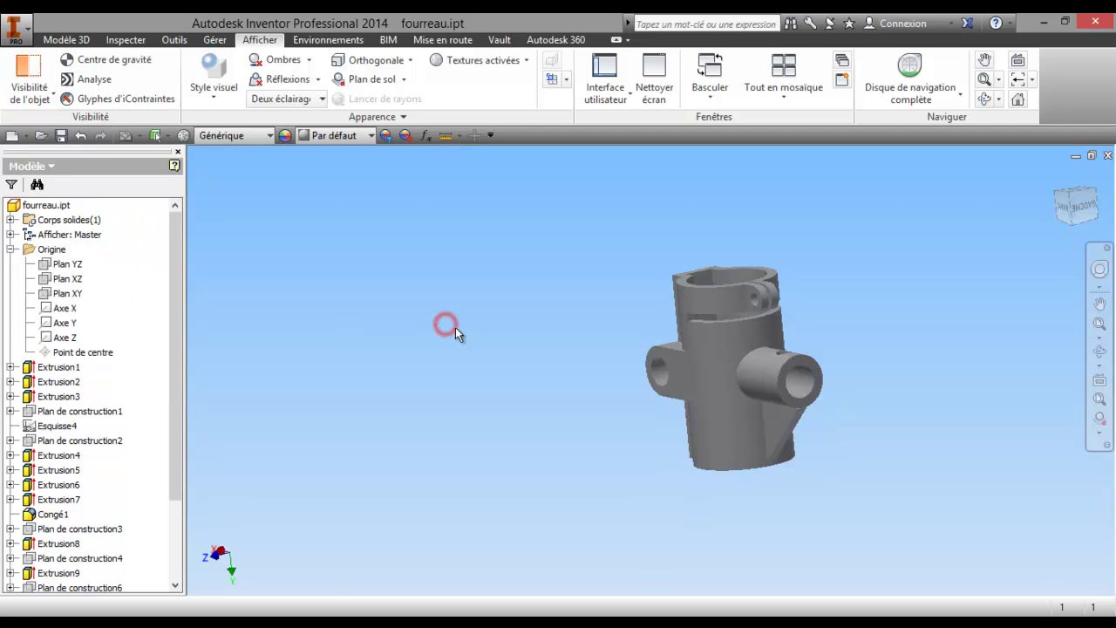
pyautogui.moveTo(801, 268)
pyautogui.mouseDown()
pyautogui.moveTo(703, 378)
pyautogui.moveTo(773, 378)
pyautogui.moveTo(781, 438)
pyautogui.moveTo(805, 345)
pyautogui.mouseUp()
pyautogui.moveTo(809, 297); pyautogui.dragTo(809, 280)
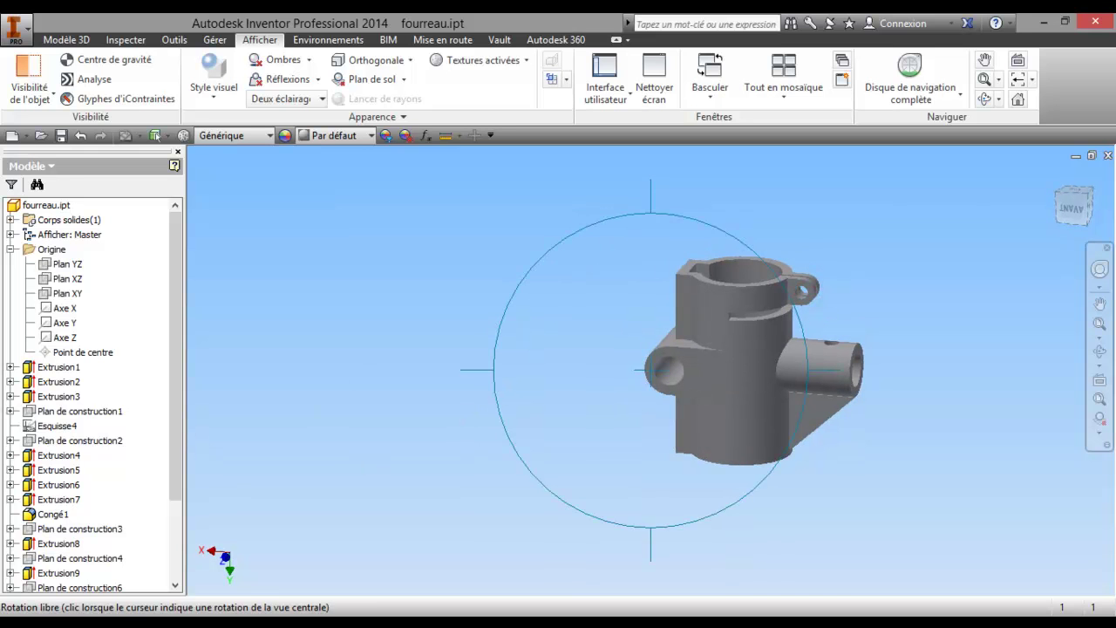
pyautogui.hotkey('alt', 'Tab')
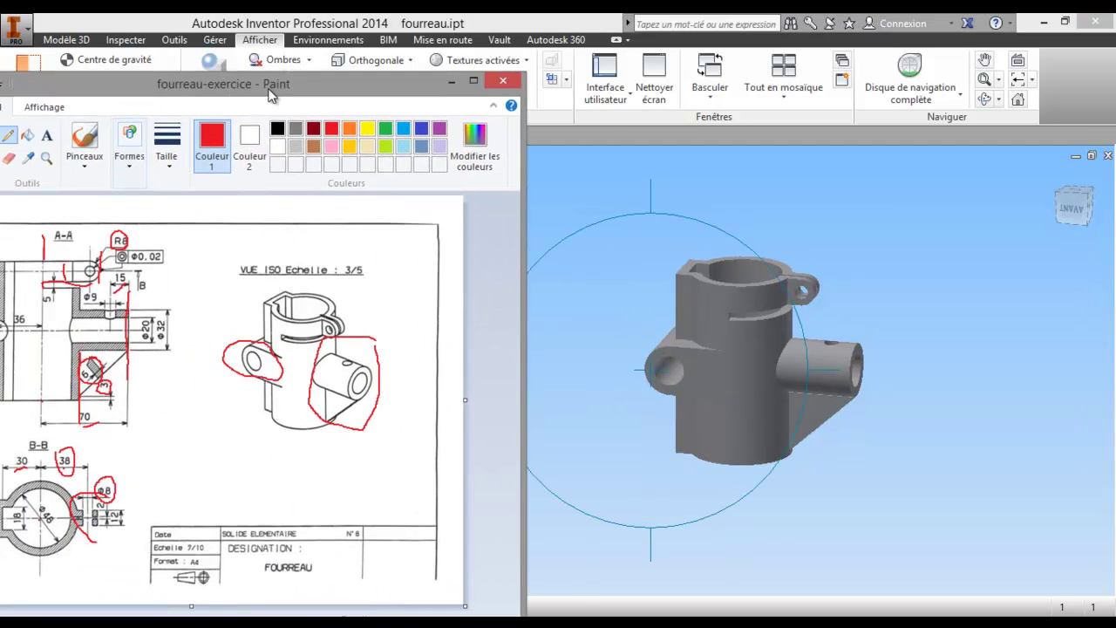
pyautogui.hotkey('alt', 'Tab')
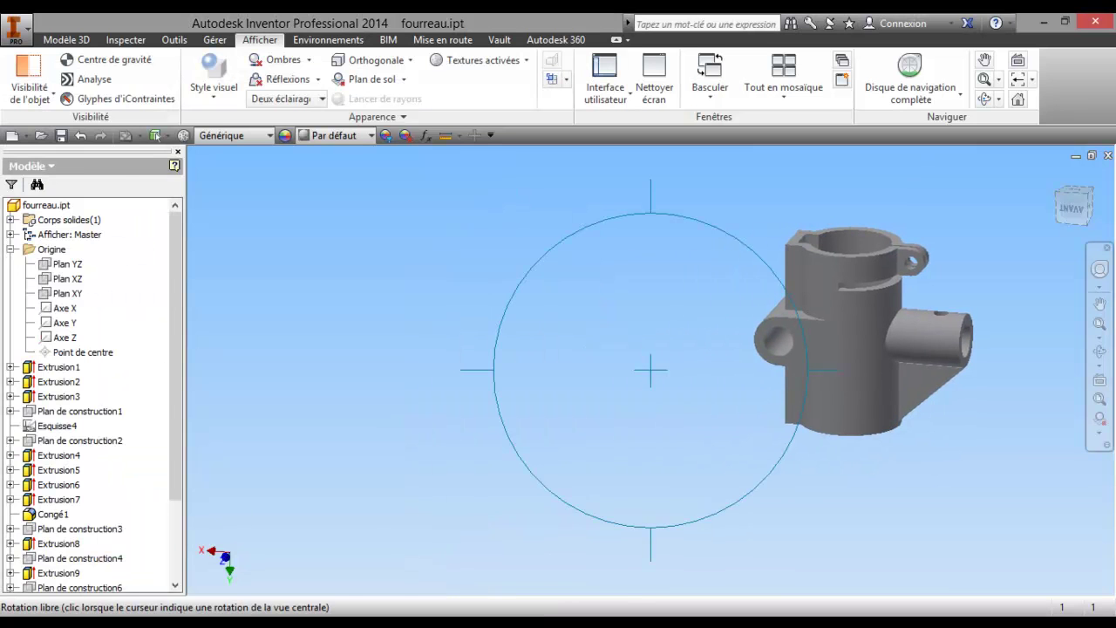
pyautogui.hotkey('alt', 'Tab')
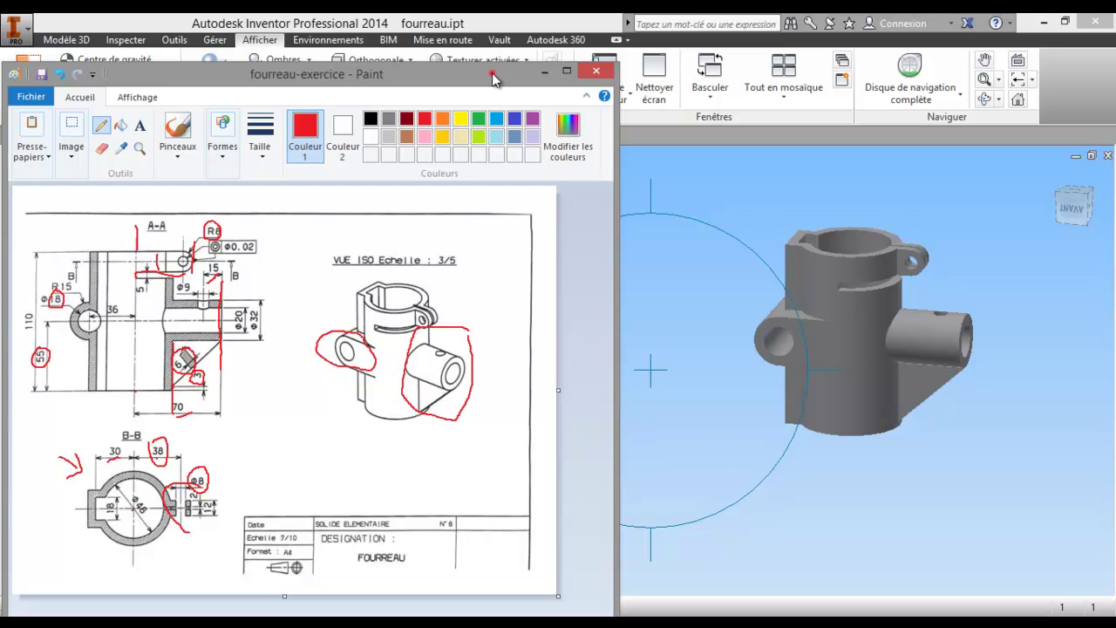
pyautogui.hotkey('alt', 'Tab')
pyautogui.press('F4')
pyautogui.moveTo(676, 391)
pyautogui.mouseDown()
pyautogui.moveTo(618, 444)
pyautogui.moveTo(692, 356)
pyautogui.moveTo(473, 392)
pyautogui.moveTo(553, 332)
pyautogui.mouseUp()
pyautogui.moveTo(649, 371); pyautogui.dragTo(642, 369)
pyautogui.moveTo(683, 334)
pyautogui.mouseDown()
pyautogui.moveTo(645, 442)
pyautogui.moveTo(561, 374)
pyautogui.mouseUp()
pyautogui.moveTo(653, 232)
pyautogui.mouseDown()
pyautogui.moveTo(599, 217)
pyautogui.moveTo(633, 364)
pyautogui.moveTo(677, 393)
pyautogui.moveTo(668, 404)
pyautogui.moveTo(693, 436)
pyautogui.moveTo(678, 417)
pyautogui.moveTo(700, 421)
pyautogui.moveTo(652, 479)
pyautogui.mouseUp()
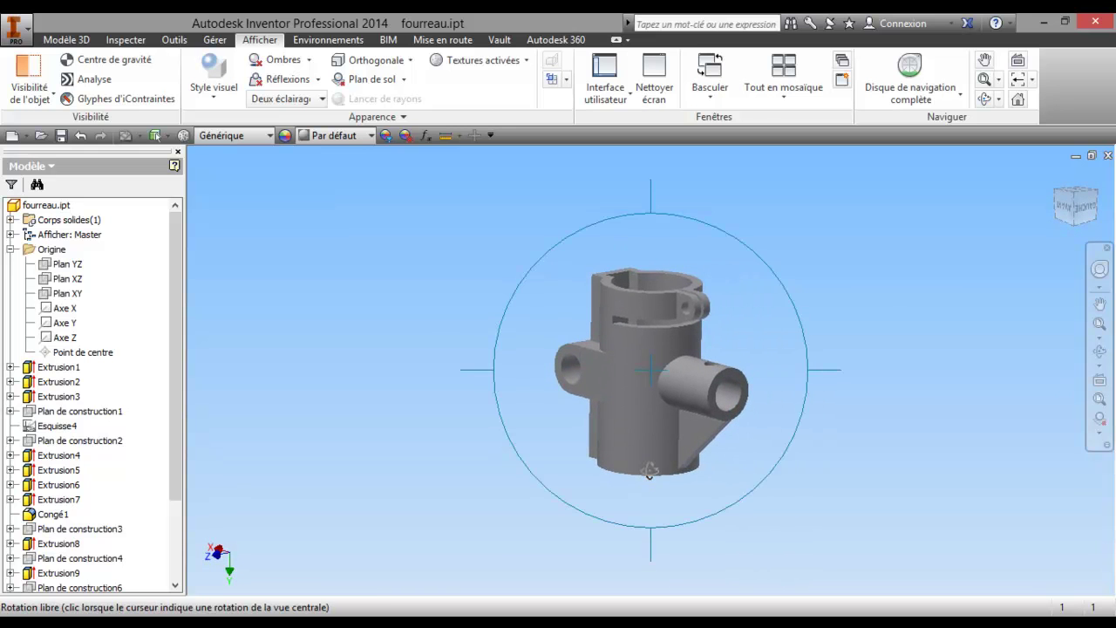